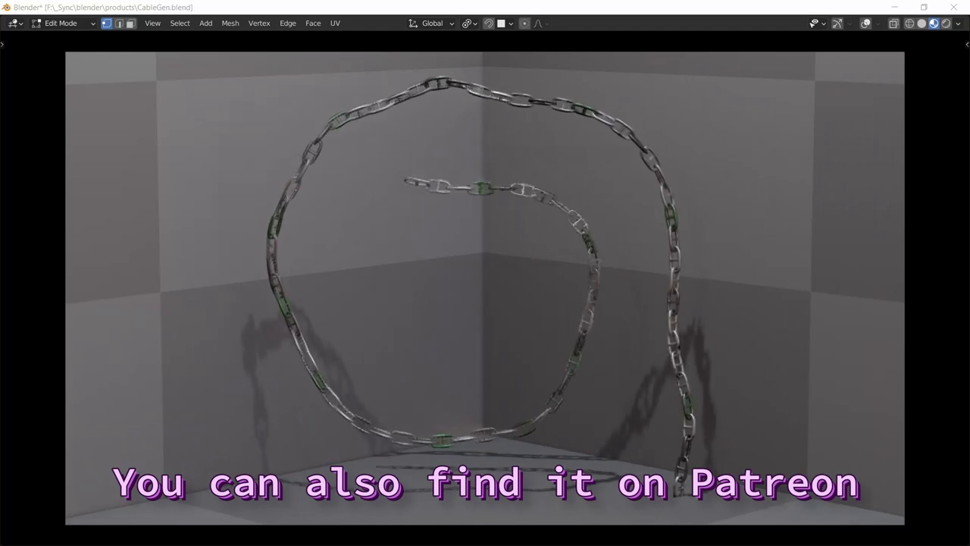
{"action": "key", "text": "Tab"}
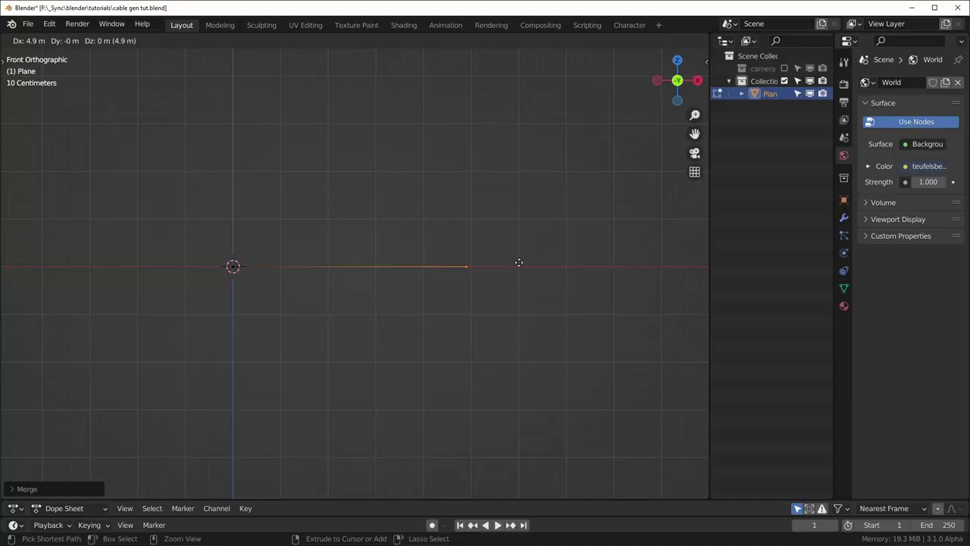
{"action": "left_click", "coordinate": [519, 262]}
{"action": "key", "text": "e"}
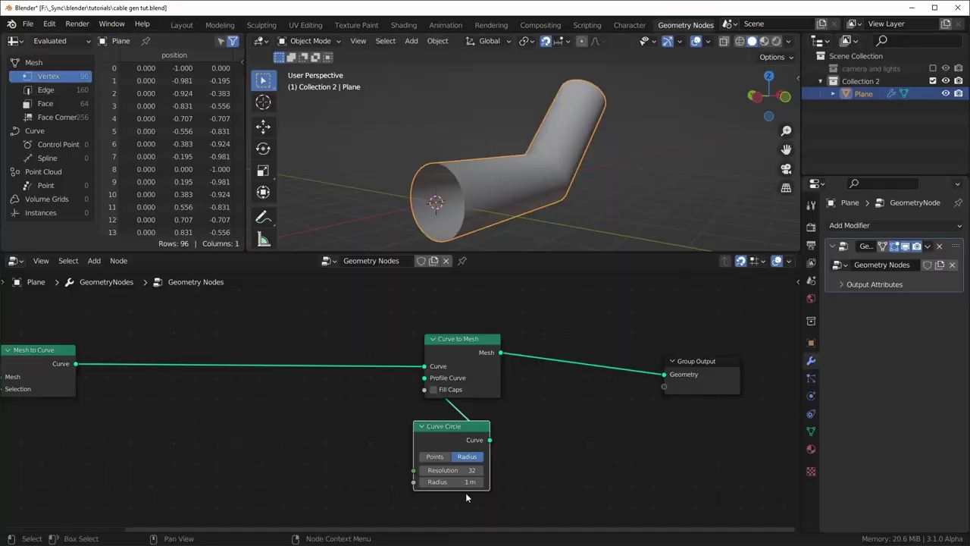
{"action": "left_click_drag", "start_coordinate": [455, 482], "coordinate": [413, 482]}
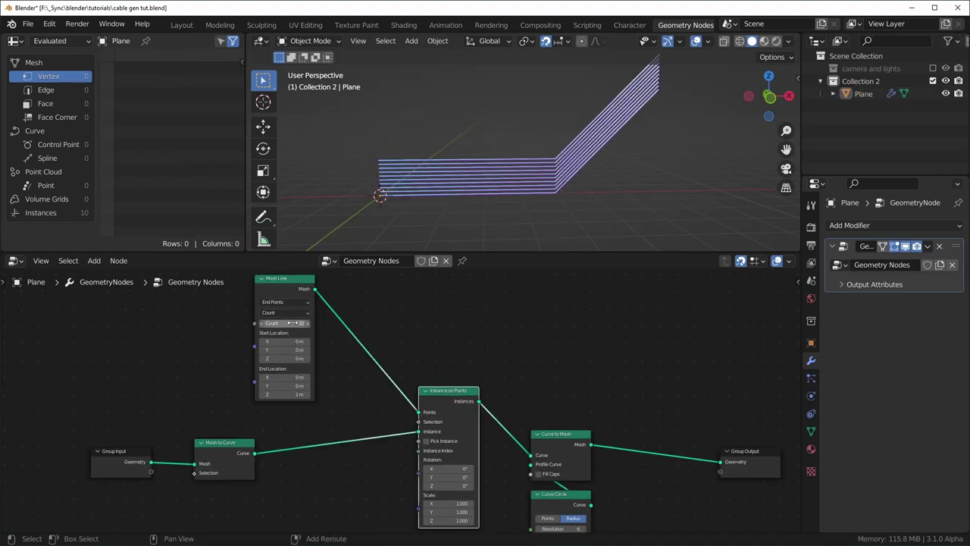
{"action": "left_click_drag", "start_coordinate": [291, 322], "coordinate": [265, 324]}
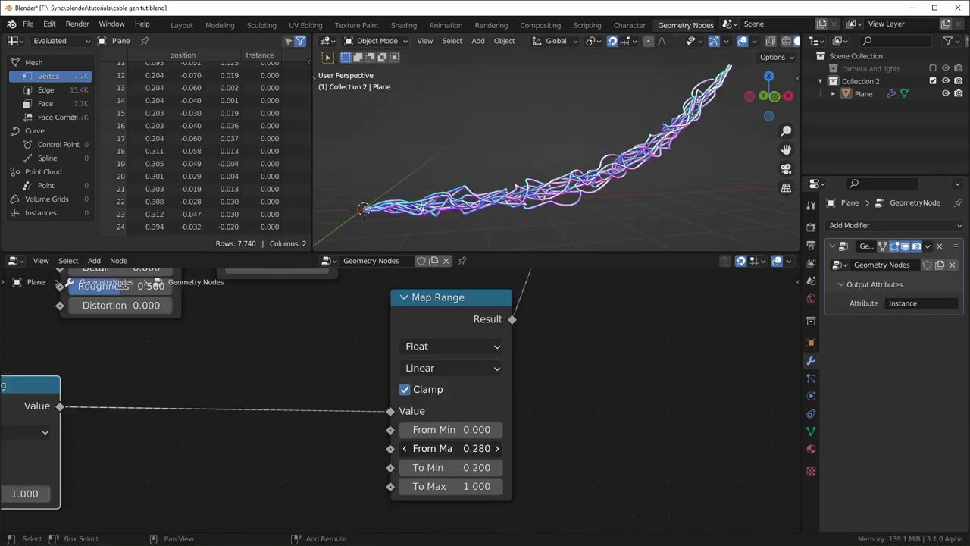
{"action": "mouse_move", "coordinate": [451, 448]}
{"action": "left_mouse_down"}
{"action": "mouse_move", "coordinate": [492, 448]}
{"action": "mouse_move", "coordinate": [460, 448]}
{"action": "left_mouse_up"}
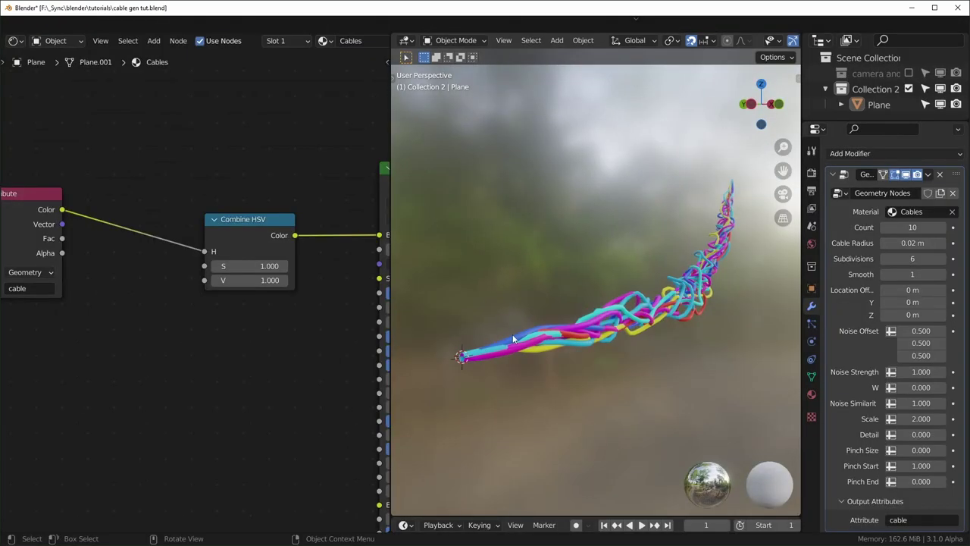
{"action": "middle_click_drag", "start_coordinate": [513, 338], "coordinate": [561, 341]}
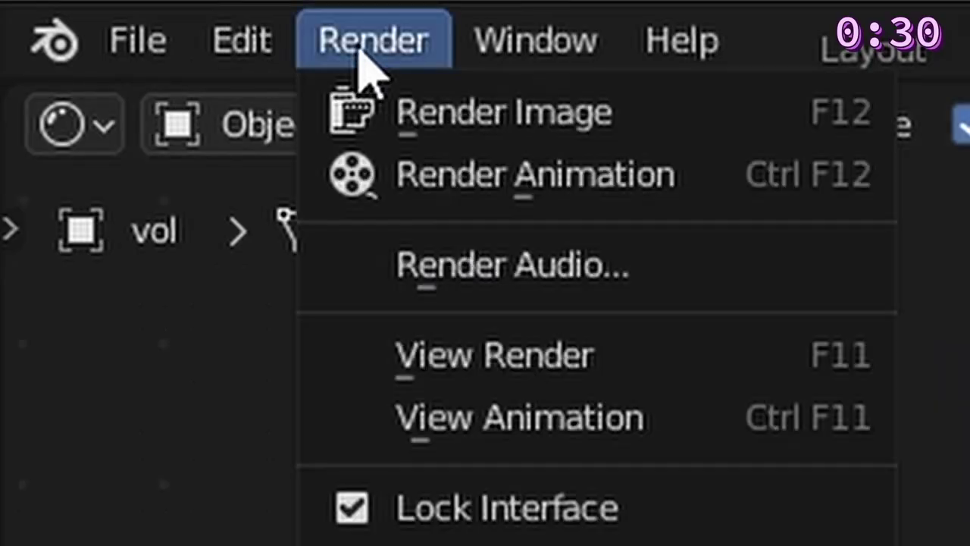
{"action": "left_click", "coordinate": [505, 110]}
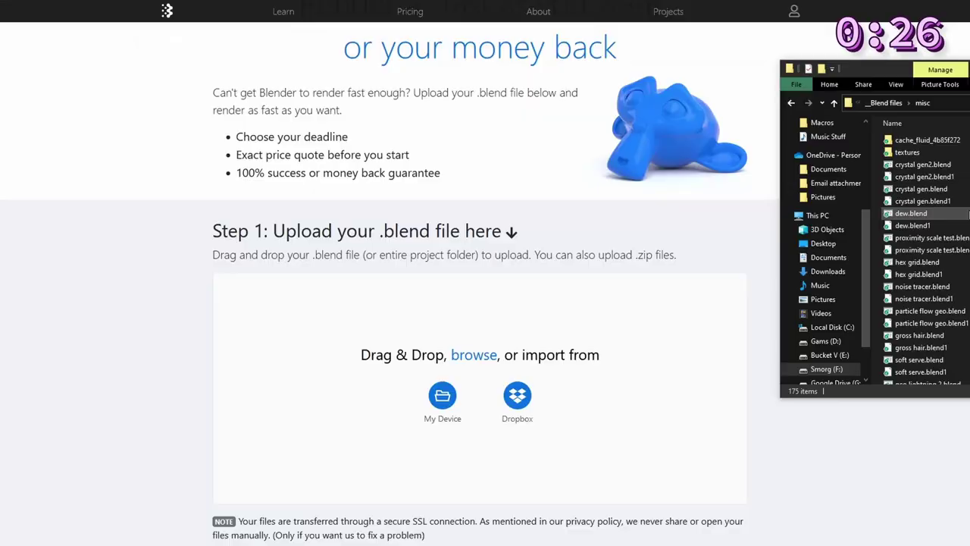
Step: Upload the project file crystal gen.blend to the online render service
{"action": "left_click_drag", "start_coordinate": [920, 189], "coordinate": [479, 391]}
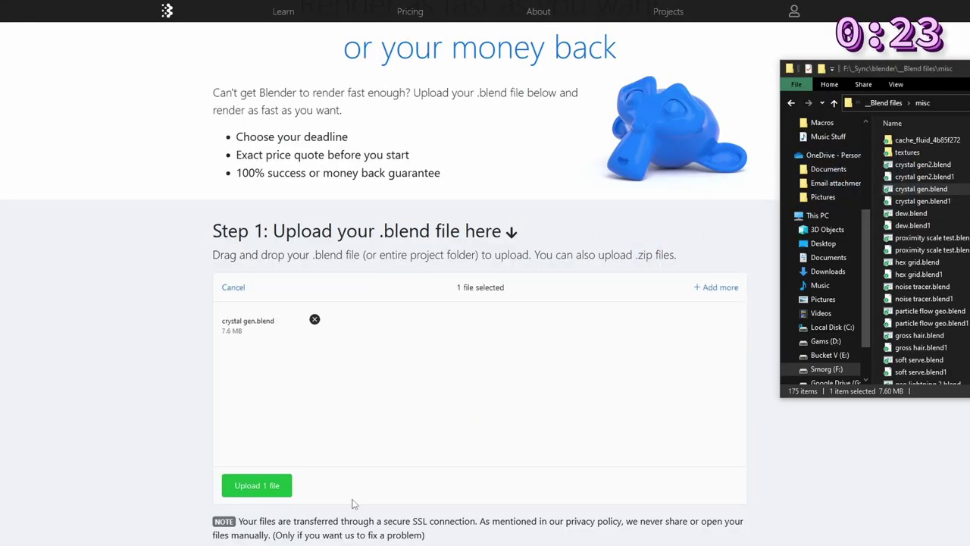
{"action": "left_click", "coordinate": [256, 485]}
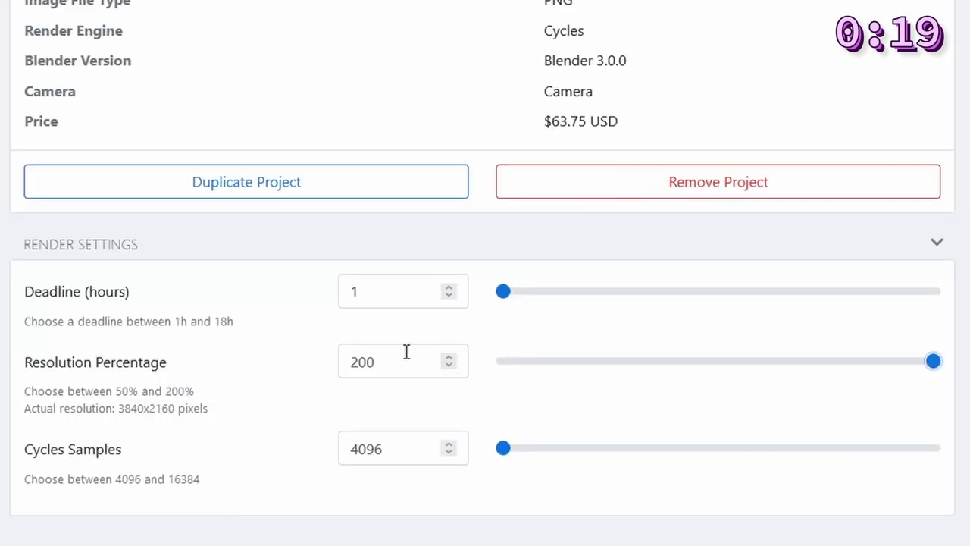
Step: Set the render project's resolution percentage to 100 and raise its deadline to the longest allowed time
{"action": "left_click", "coordinate": [376, 361]}
{"action": "left_click_drag", "start_coordinate": [377, 362], "coordinate": [345, 366]}
{"action": "type", "text": "100"}
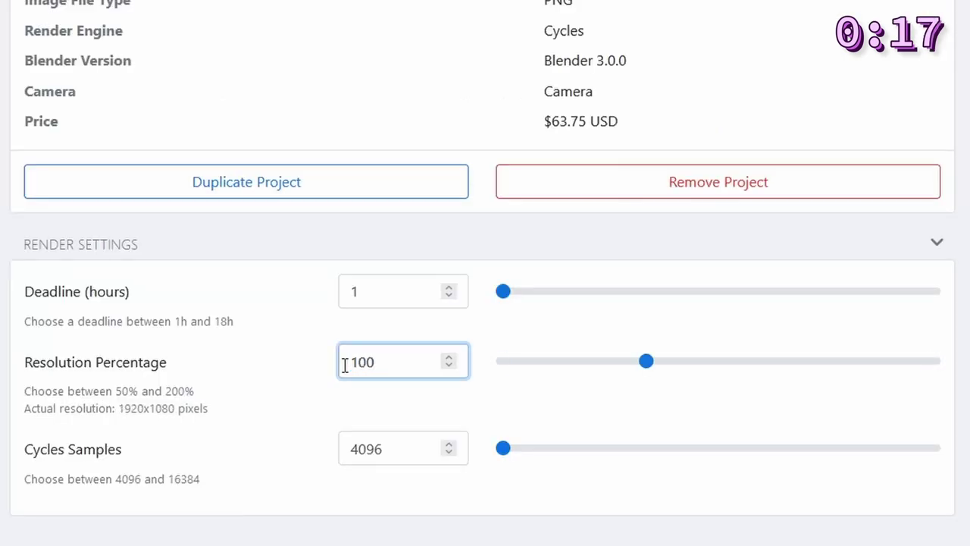
{"action": "left_click", "coordinate": [301, 338]}
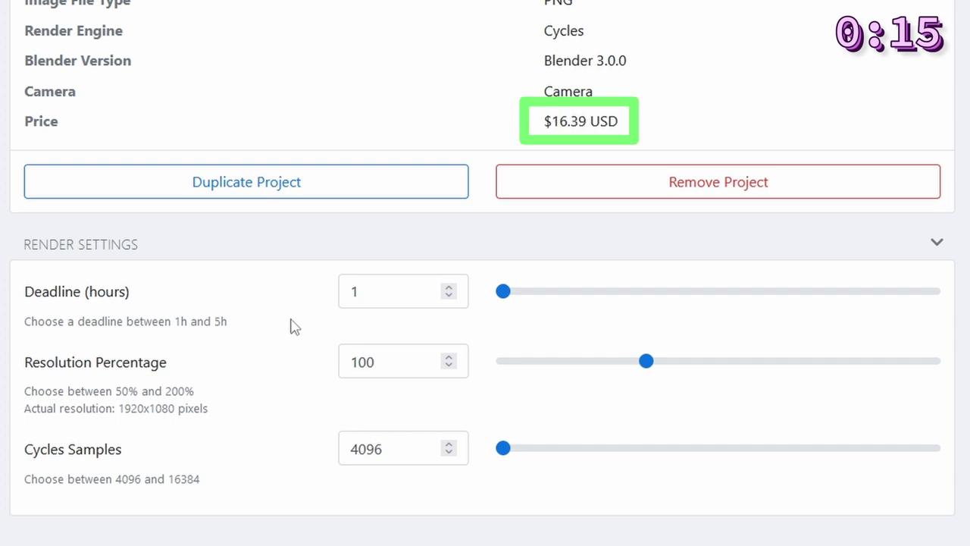
{"action": "left_click_drag", "start_coordinate": [503, 291], "coordinate": [944, 300]}
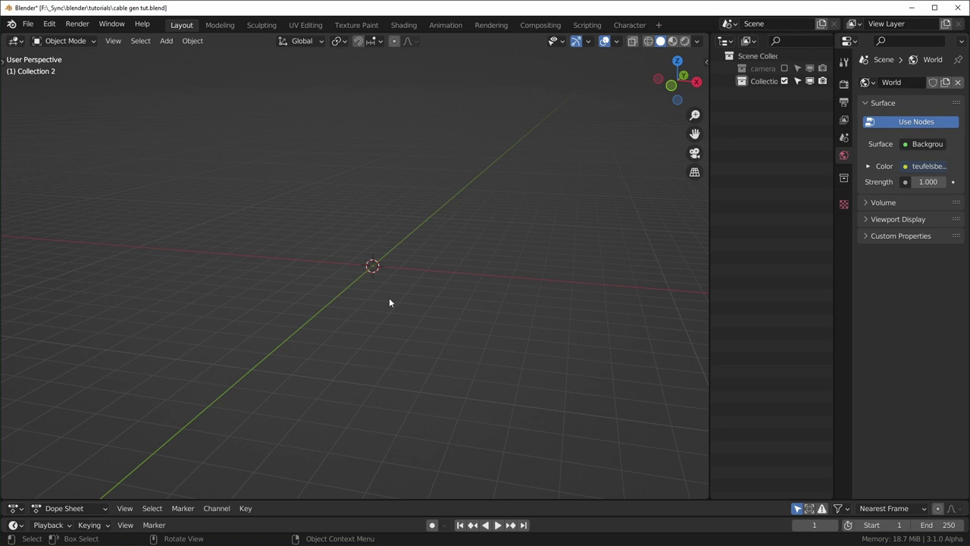
Step: Switch to Blender Launcher and examine the installed daily build and the downloadable daily and experimental builds
{"action": "key", "text": "alt+Tab"}
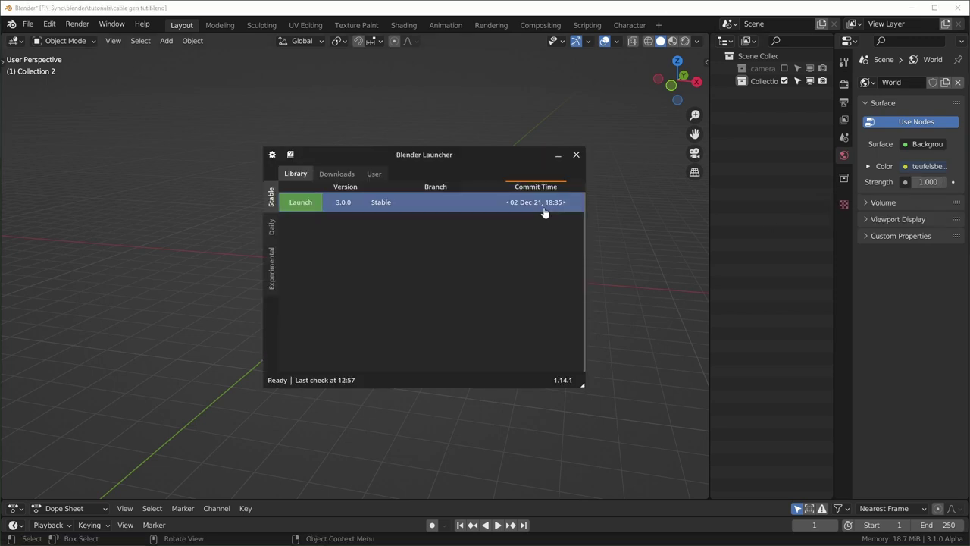
{"action": "left_click_drag", "start_coordinate": [444, 154], "coordinate": [444, 143]}
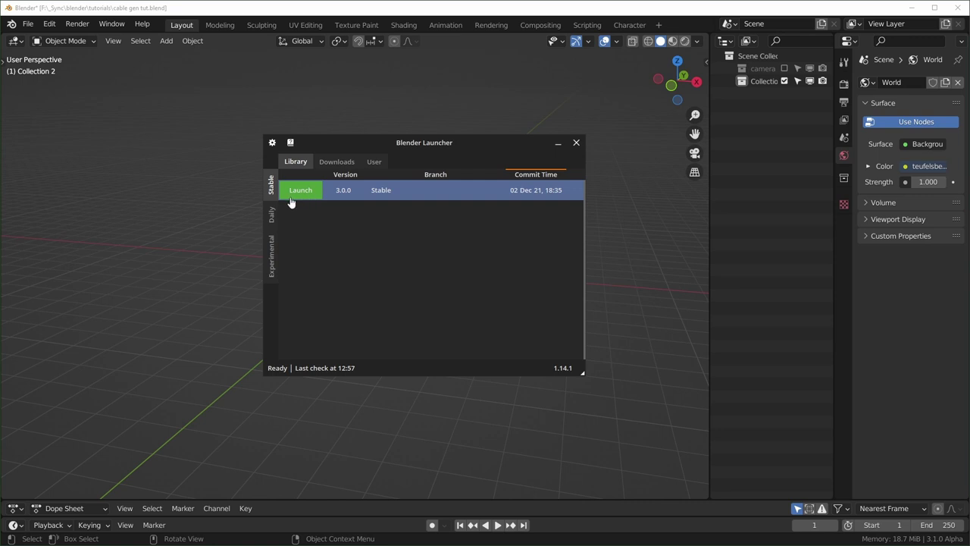
{"action": "left_click", "coordinate": [271, 214]}
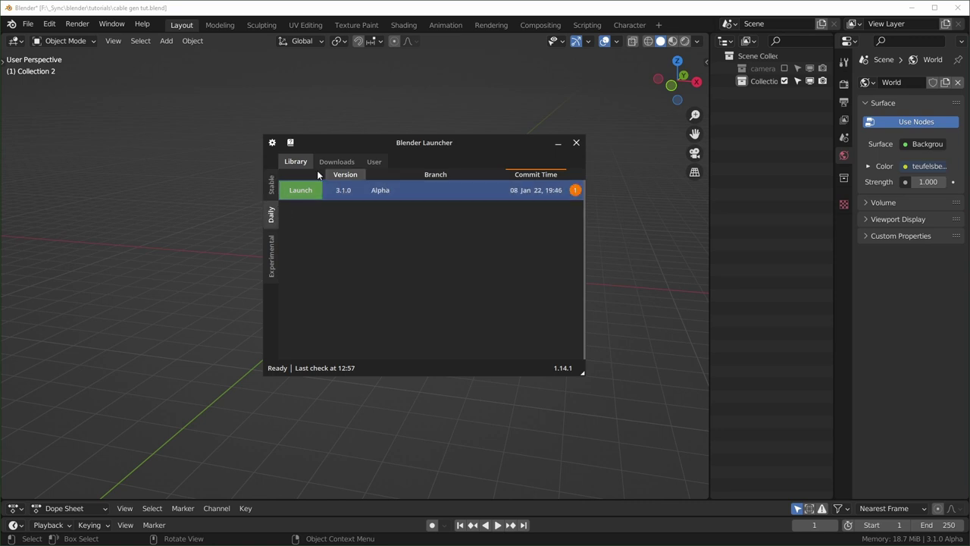
{"action": "left_click", "coordinate": [334, 161]}
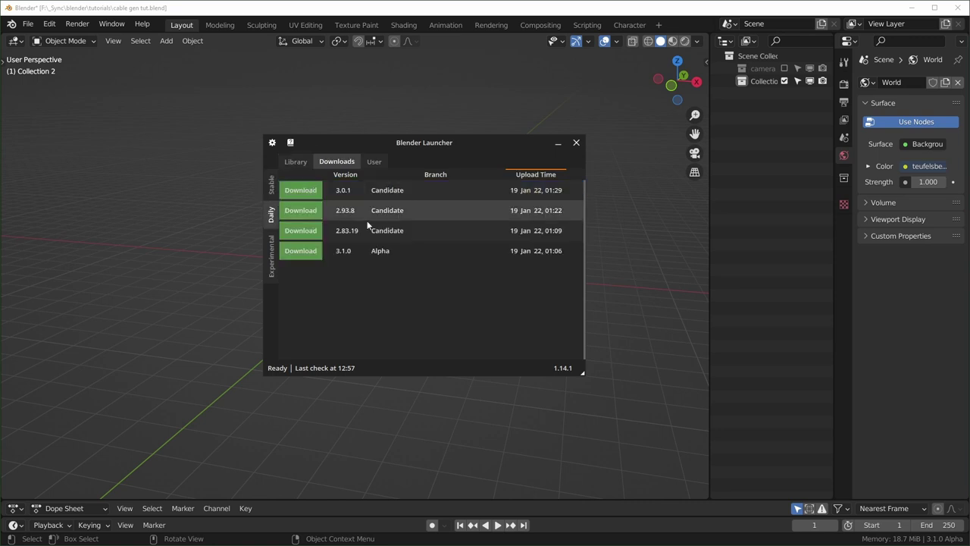
{"action": "left_click", "coordinate": [271, 246]}
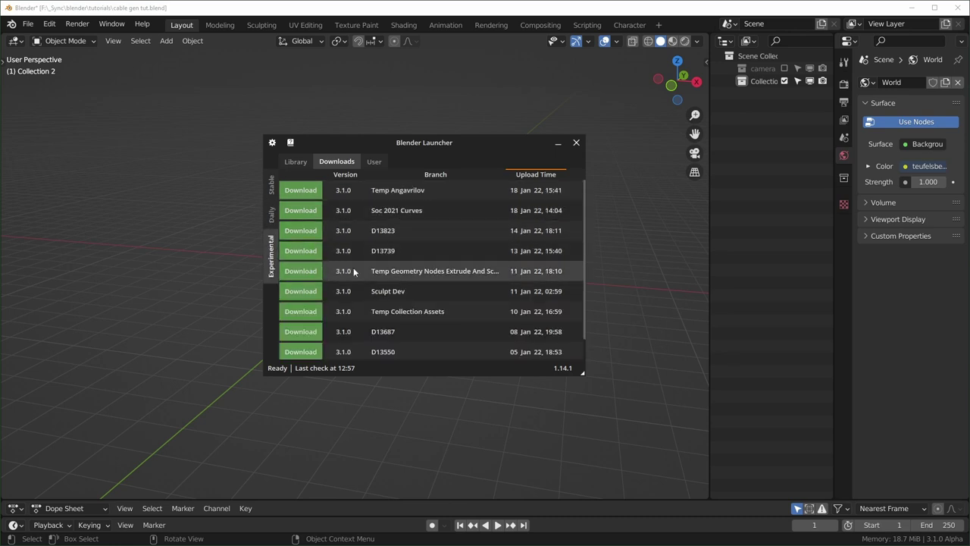
{"action": "left_click", "coordinate": [551, 273]}
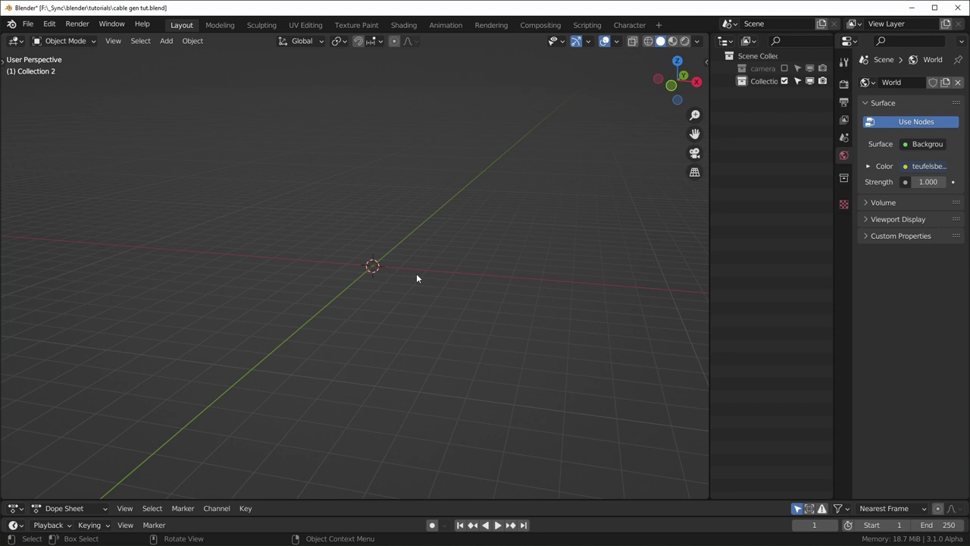
Step: Add a plane mesh and merge all of its vertices at the center into a single vertex
{"action": "key", "text": "shift+a"}
{"action": "mouse_move", "coordinate": [304, 194]}
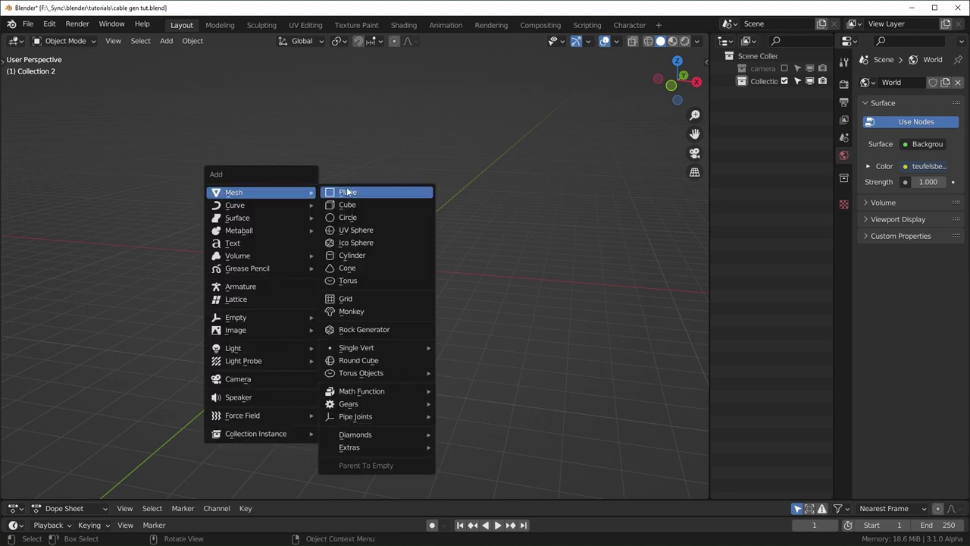
{"action": "left_click", "coordinate": [348, 191]}
{"action": "middle_click_drag", "start_coordinate": [351, 186], "coordinate": [413, 301]}
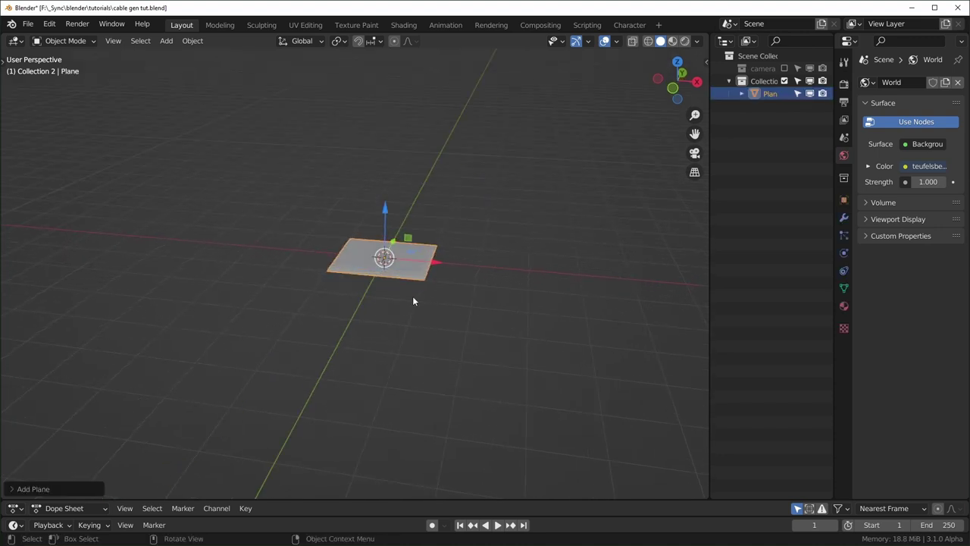
{"action": "key", "text": "Tab"}
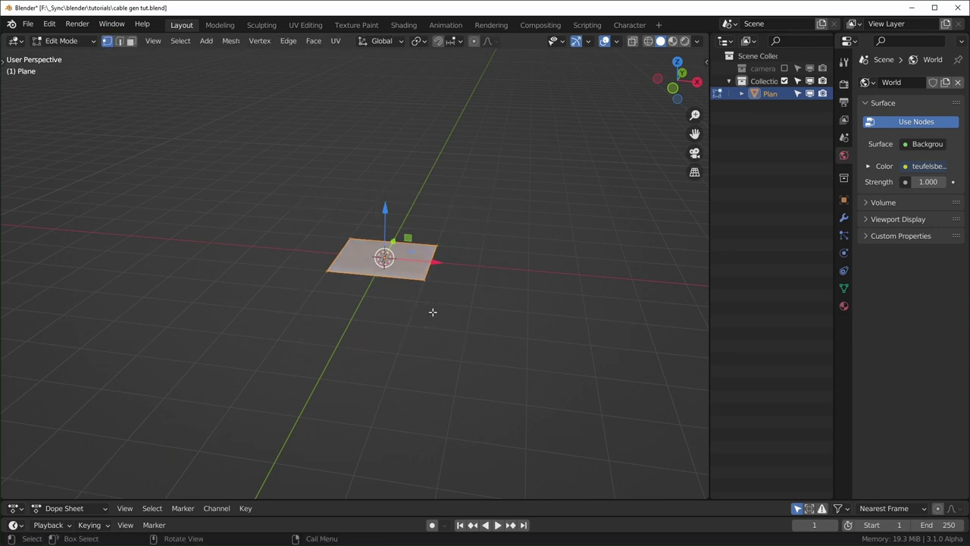
{"action": "key", "text": "m"}
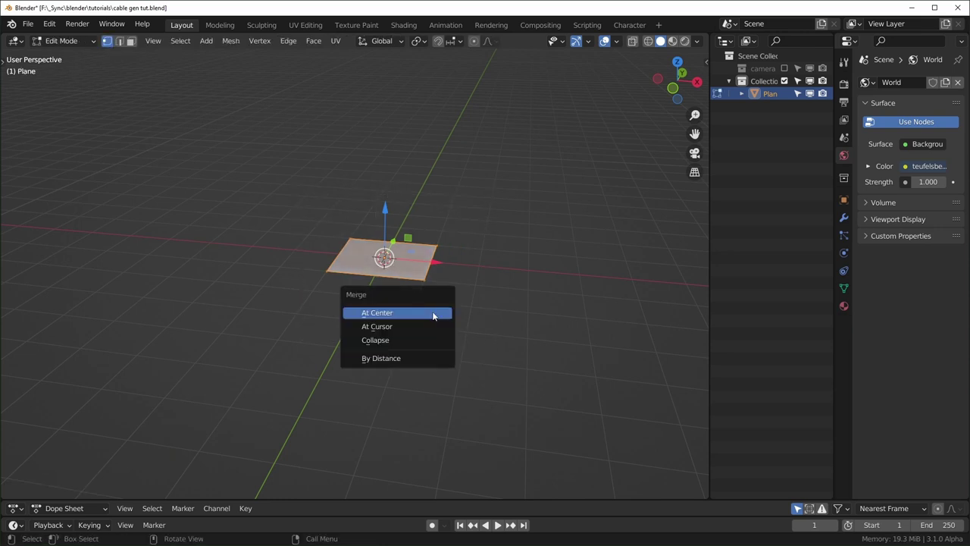
{"action": "left_click", "coordinate": [388, 317]}
Step: In front view, extrude the vertex about 5 m along X, and extrude again about 3 m along X and 3 m up
{"action": "middle_click_drag", "start_coordinate": [386, 262], "coordinate": [300, 267]}
{"action": "key", "text": "KP_1"}
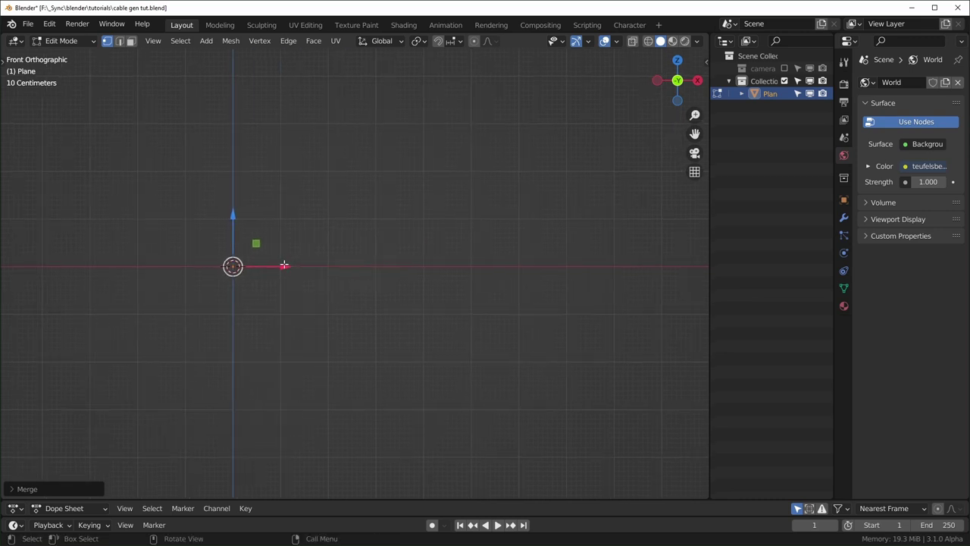
{"action": "key", "text": "e"}
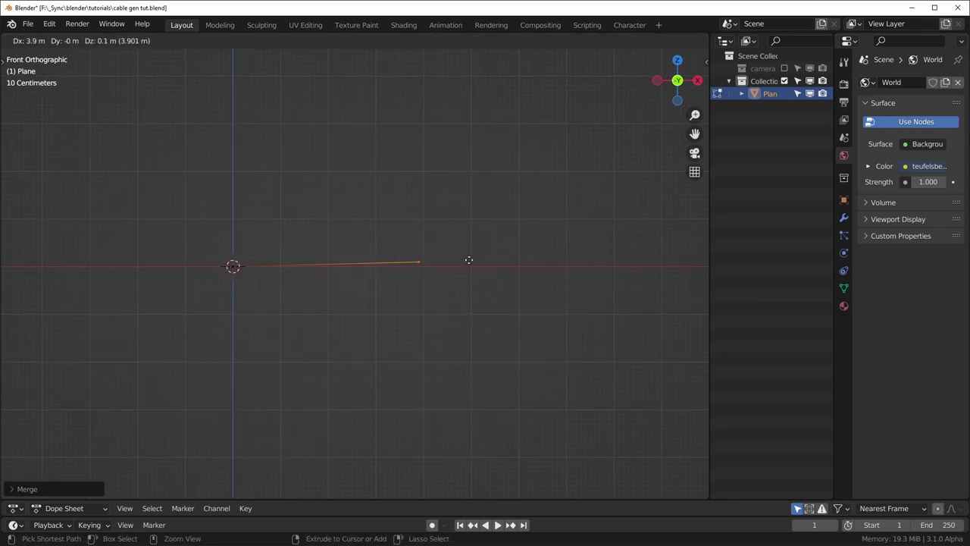
{"action": "left_click", "coordinate": [468, 260]}
{"action": "key", "text": "e"}
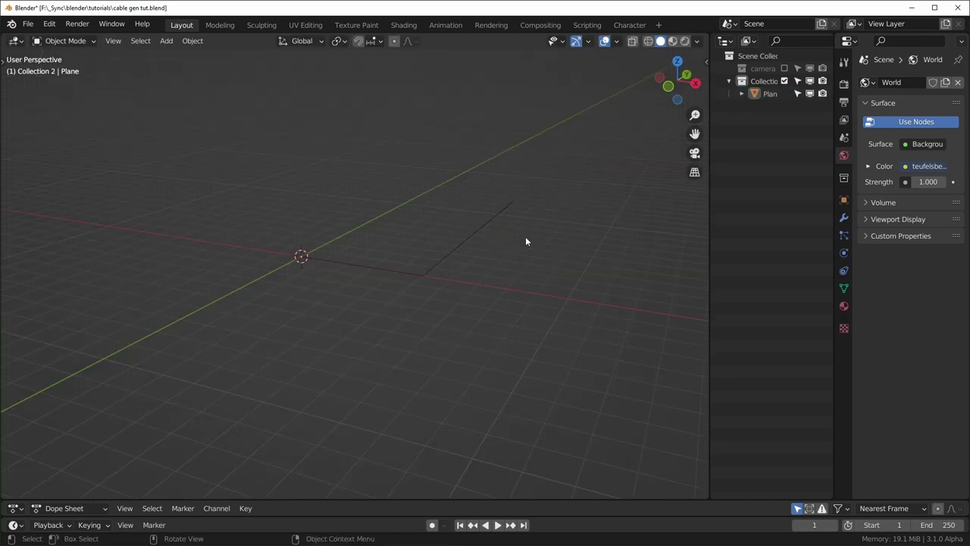
{"action": "middle_click_drag", "start_coordinate": [526, 241], "coordinate": [578, 108]}
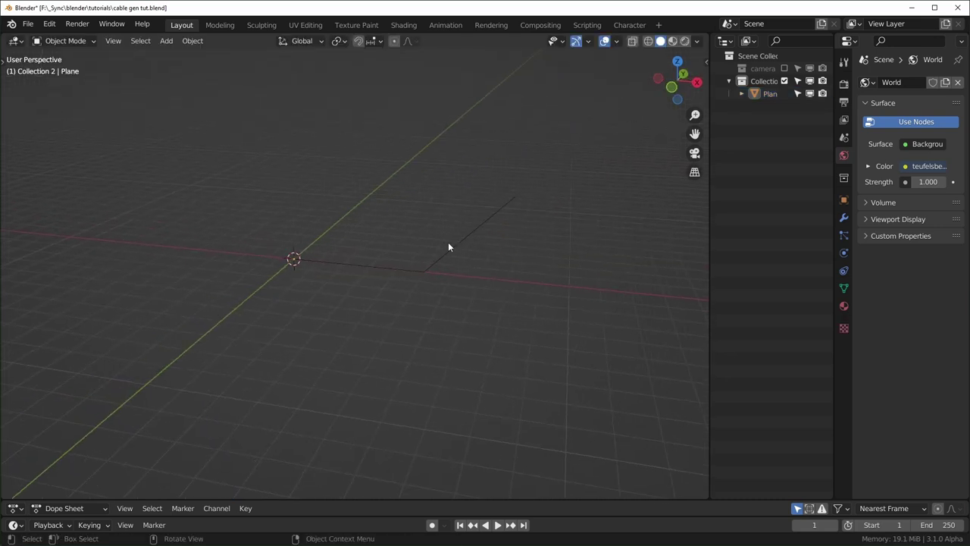
Step: Add a Geometry Nodes workspace and create a new geometry node tree on the bent line object
{"action": "left_click", "coordinate": [659, 28]}
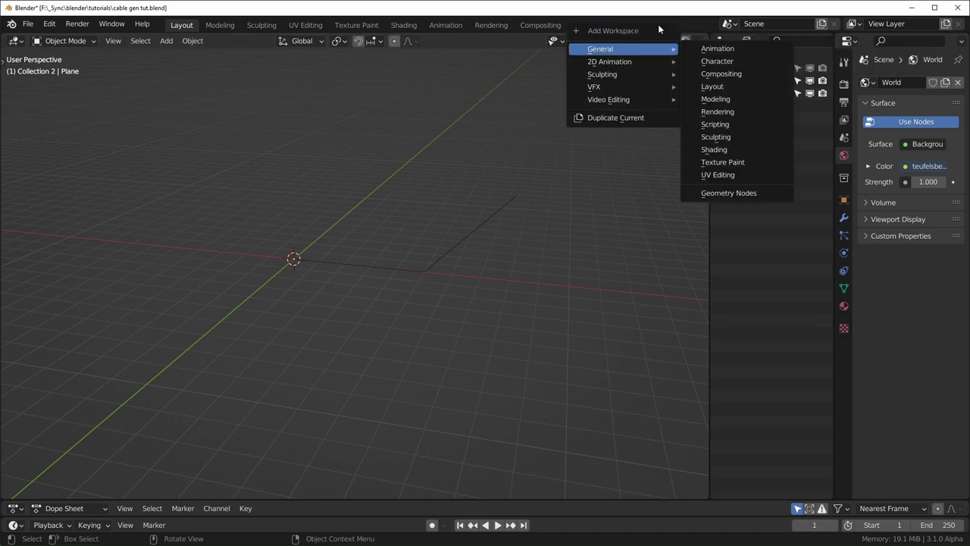
{"action": "left_click", "coordinate": [722, 193]}
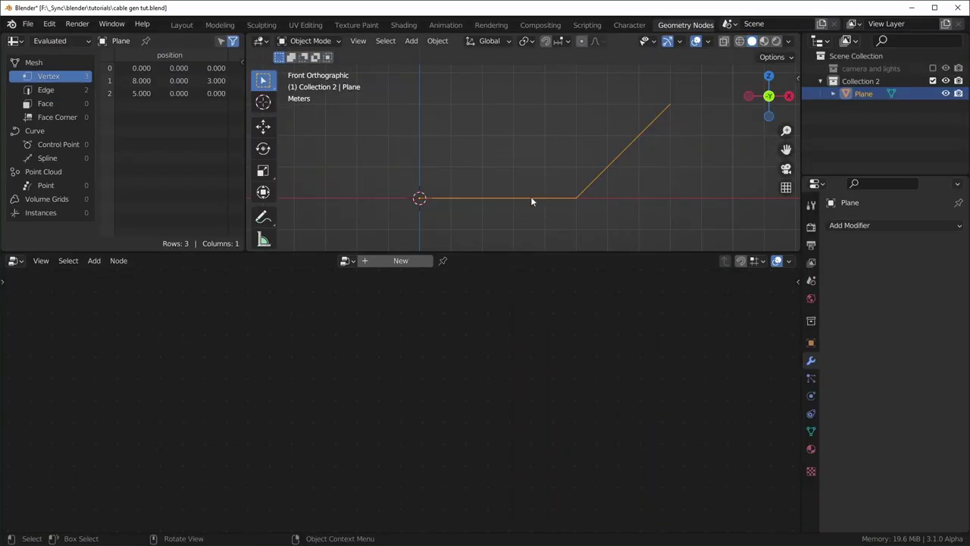
{"action": "left_click", "coordinate": [388, 261]}
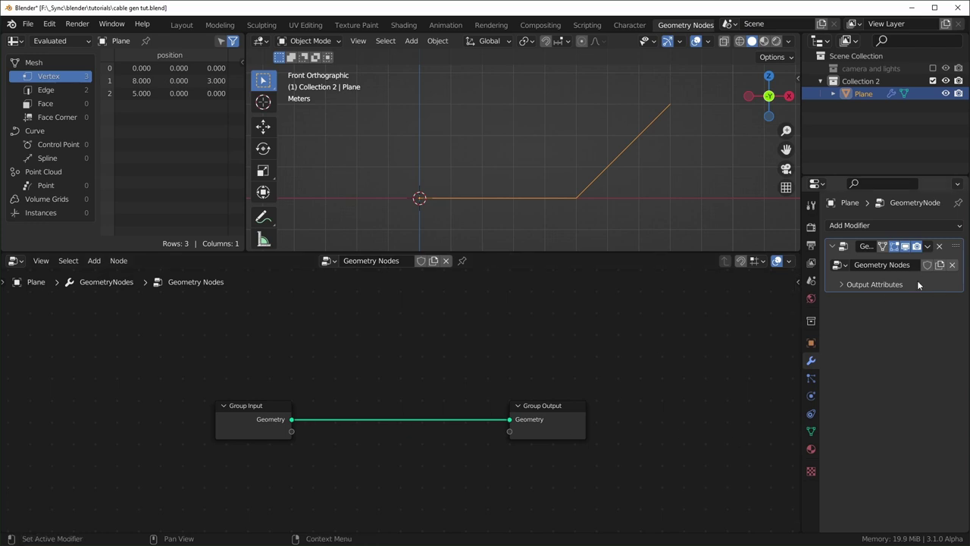
Step: Turn on node snapping and spread the Group Input and Group Output nodes far apart
{"action": "scroll", "coordinate": [454, 369], "scroll_direction": "up", "scroll_amount": 1}
{"action": "middle_click_drag", "start_coordinate": [448, 375], "coordinate": [534, 360]}
{"action": "scroll", "coordinate": [538, 358], "scroll_direction": "down", "scroll_amount": 4}
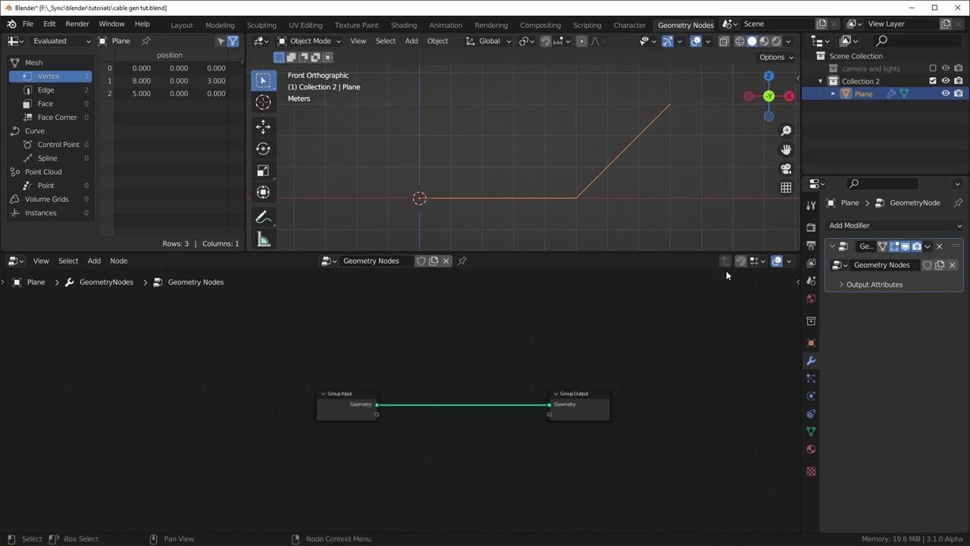
{"action": "left_click", "coordinate": [742, 263]}
{"action": "left_click_drag", "start_coordinate": [347, 399], "coordinate": [123, 396]}
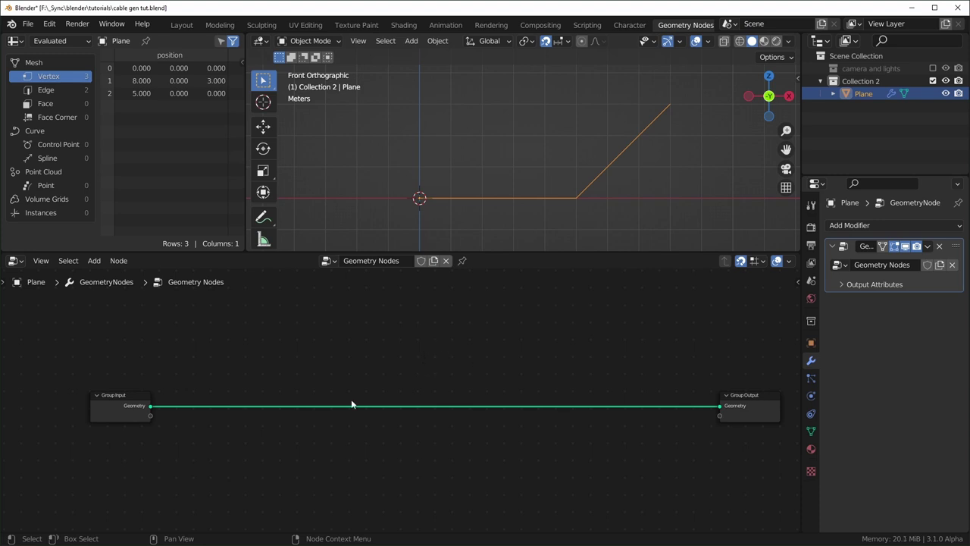
Step: Insert a Mesh to Curve node on the link just after Group Input
{"action": "key", "text": "shift"}
{"action": "key", "text": "shift+a"}
{"action": "type", "text": "mesh t"}
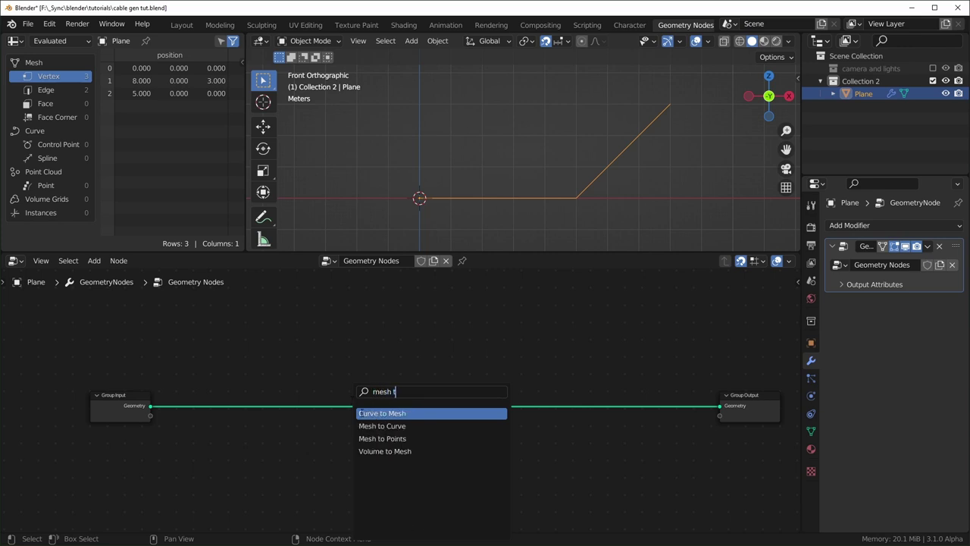
{"action": "left_click", "coordinate": [382, 425]}
{"action": "left_click", "coordinate": [295, 359]}
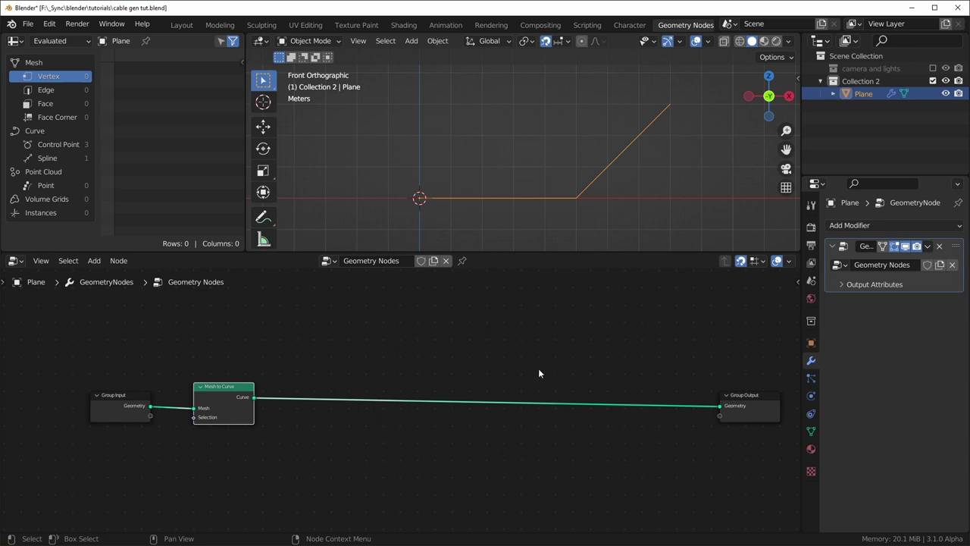
Step: Insert a Curve to Mesh node on the link between Mesh to Curve and Group Output
{"action": "key", "text": "shift+a"}
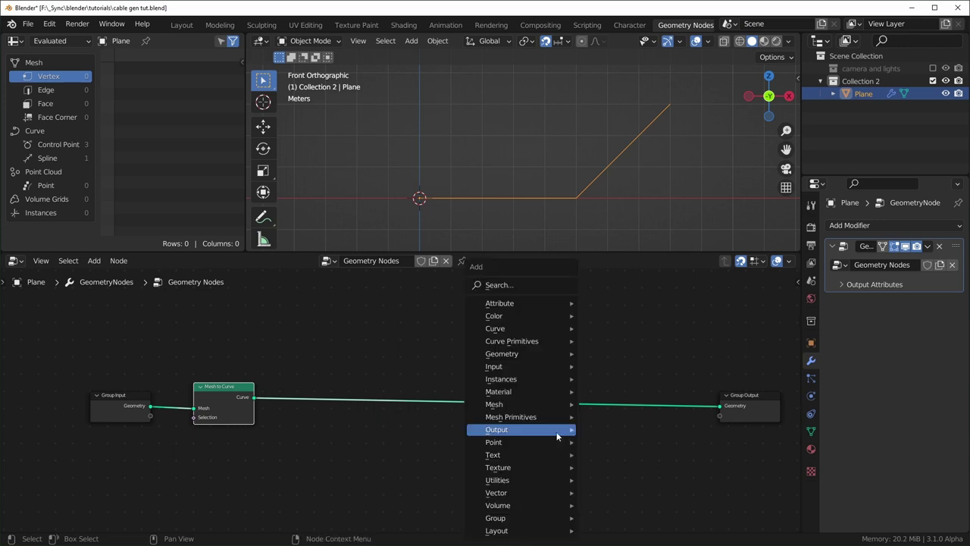
{"action": "type", "text": "scurve to m"}
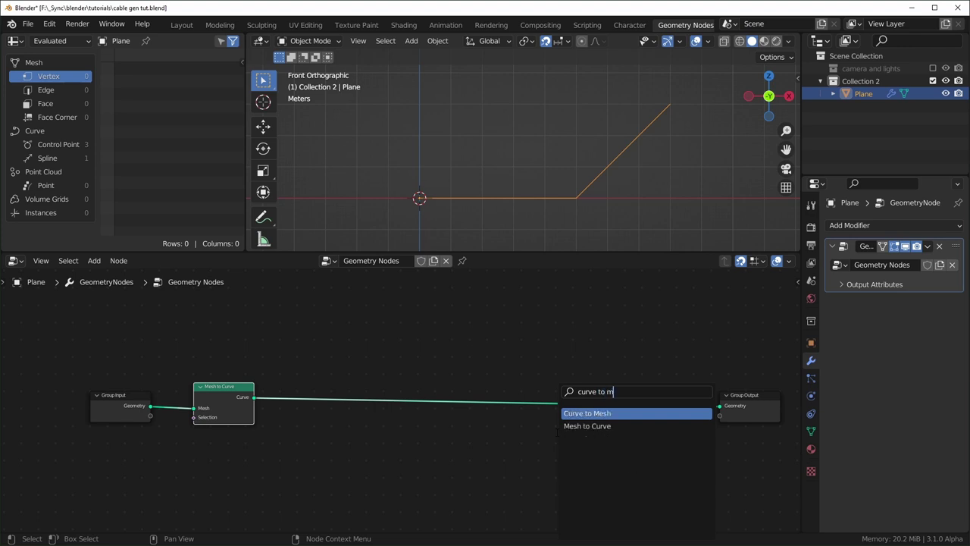
{"action": "key", "text": "Return"}
{"action": "left_click", "coordinate": [564, 407]}
{"action": "left_click_drag", "start_coordinate": [564, 407], "coordinate": [567, 389]}
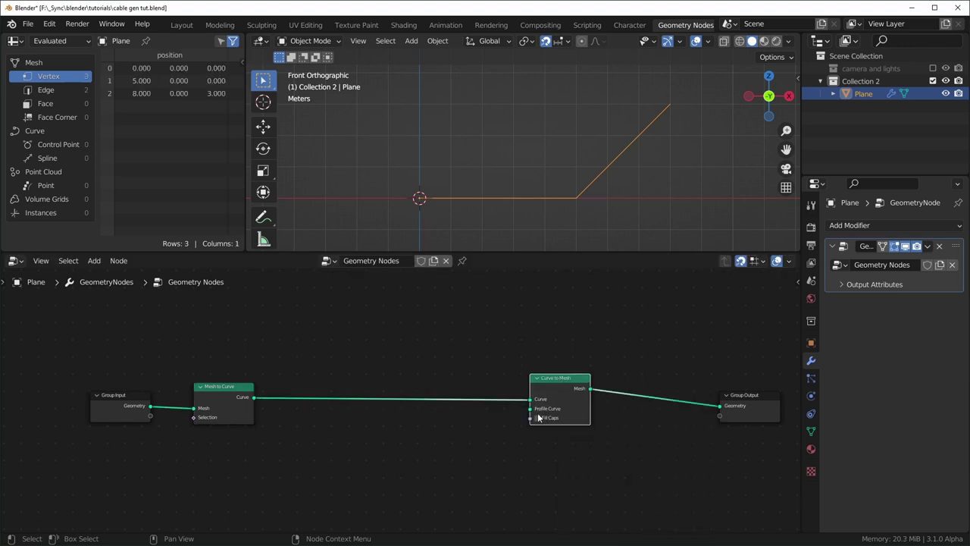
Step: Add a Curve Circle node below Curve to Mesh and connect its Curve output to the Profile Curve input
{"action": "scroll", "coordinate": [543, 417], "scroll_direction": "up", "scroll_amount": 7}
{"action": "middle_click_drag", "start_coordinate": [620, 423], "coordinate": [430, 379]}
{"action": "scroll", "coordinate": [443, 385], "scroll_direction": "down", "scroll_amount": 4}
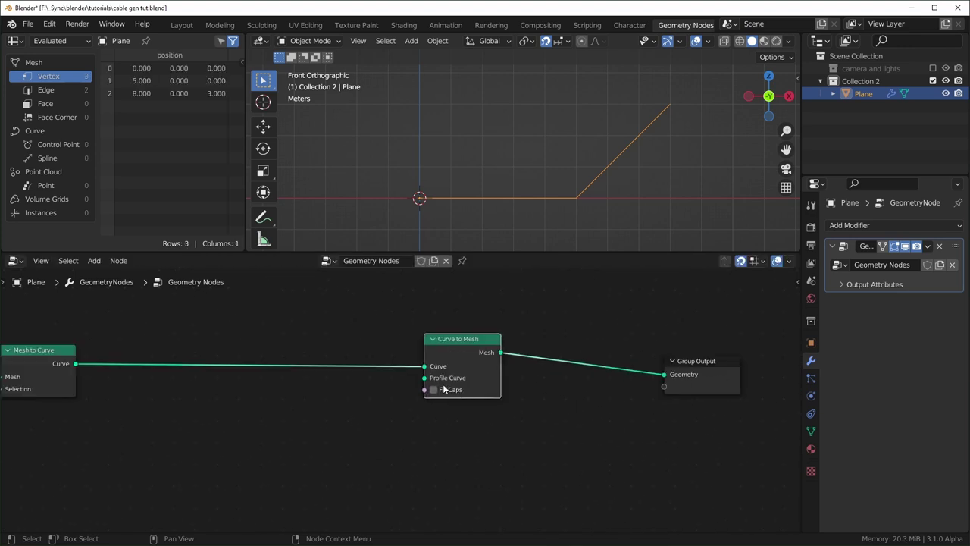
{"action": "key", "text": "shift+a"}
{"action": "type", "text": "cir"}
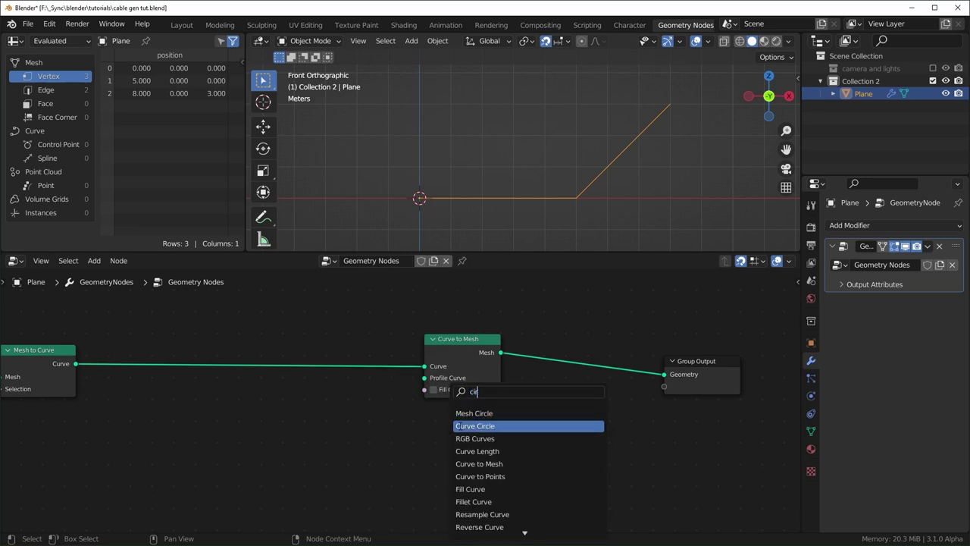
{"action": "left_click", "coordinate": [460, 426]}
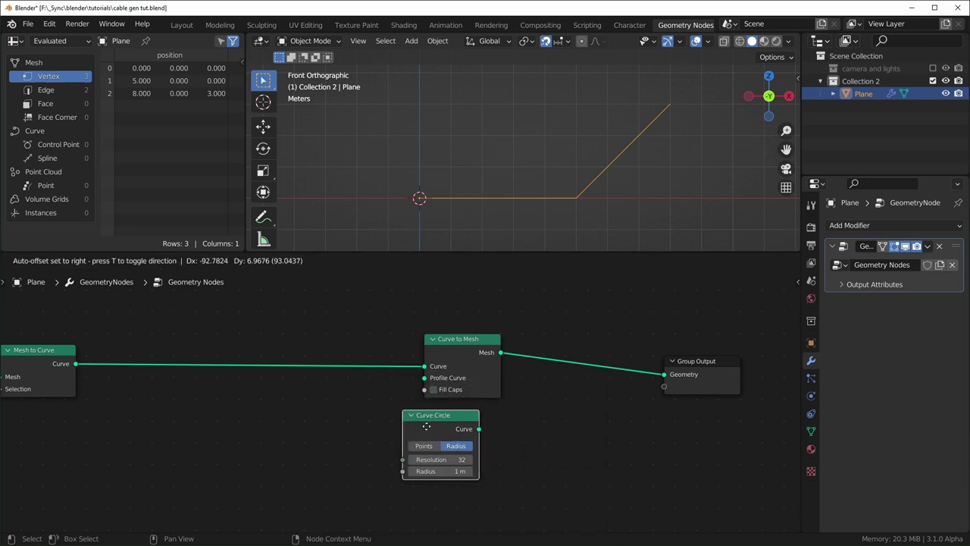
{"action": "left_click", "coordinate": [441, 430]}
{"action": "left_click_drag", "start_coordinate": [490, 440], "coordinate": [425, 378]}
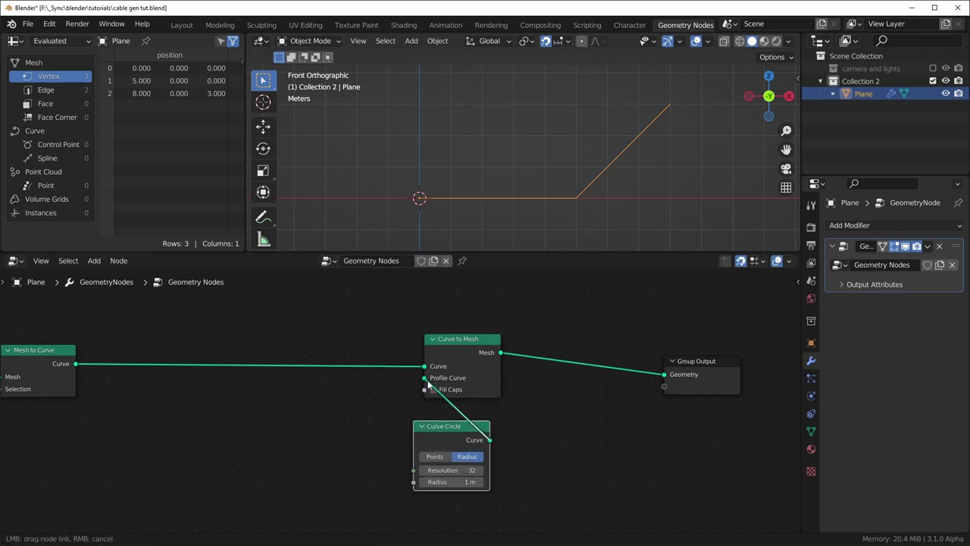
Step: Set the Curve Circle's radius to 0.02 m
{"action": "mouse_move", "coordinate": [476, 482]}
{"action": "left_mouse_down"}
{"action": "mouse_move", "coordinate": [428, 482]}
{"action": "mouse_move", "coordinate": [470, 482]}
{"action": "left_mouse_up"}
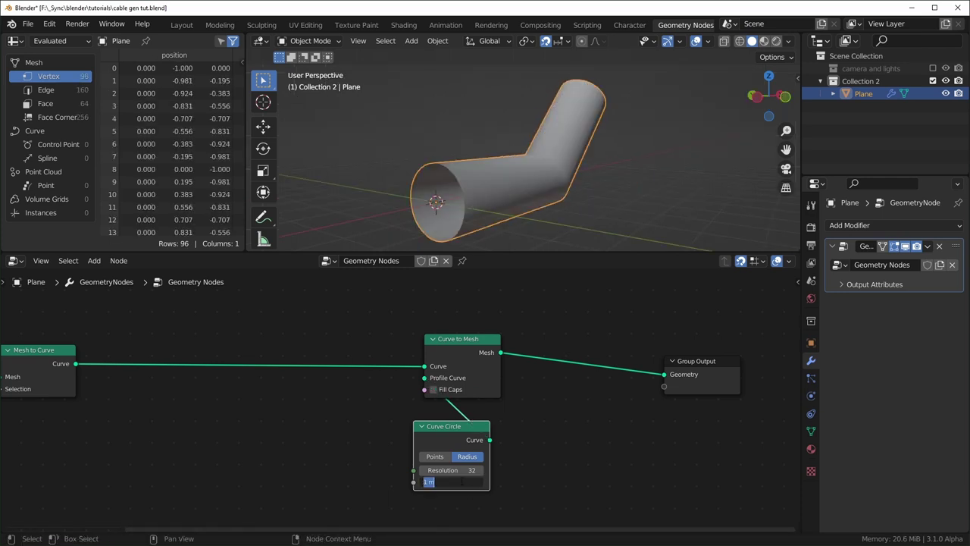
{"action": "type", "text": "0.02"}
{"action": "key", "text": "Return"}
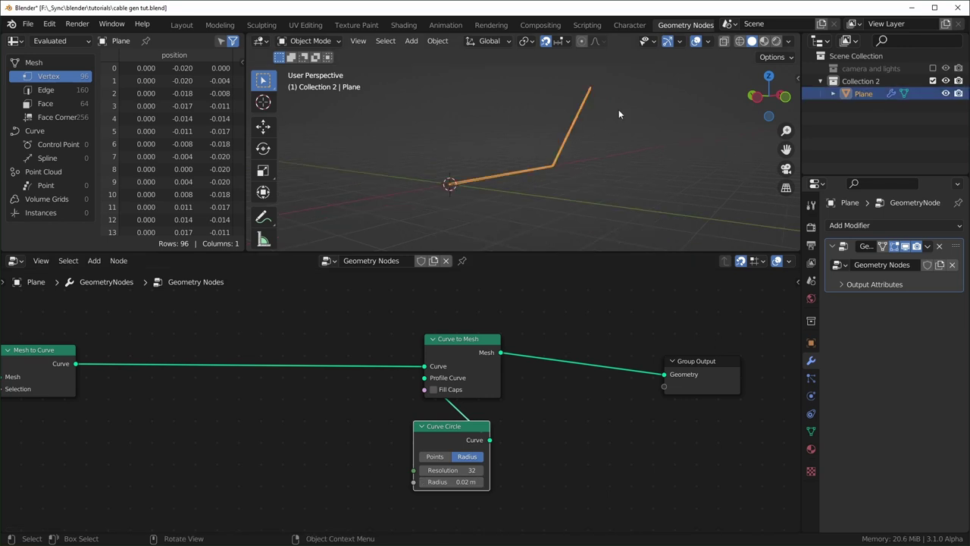
Step: Set the viewport lighting to the rainbow-coloured normal MatCap and enable Cavity with type Both
{"action": "left_click", "coordinate": [788, 41]}
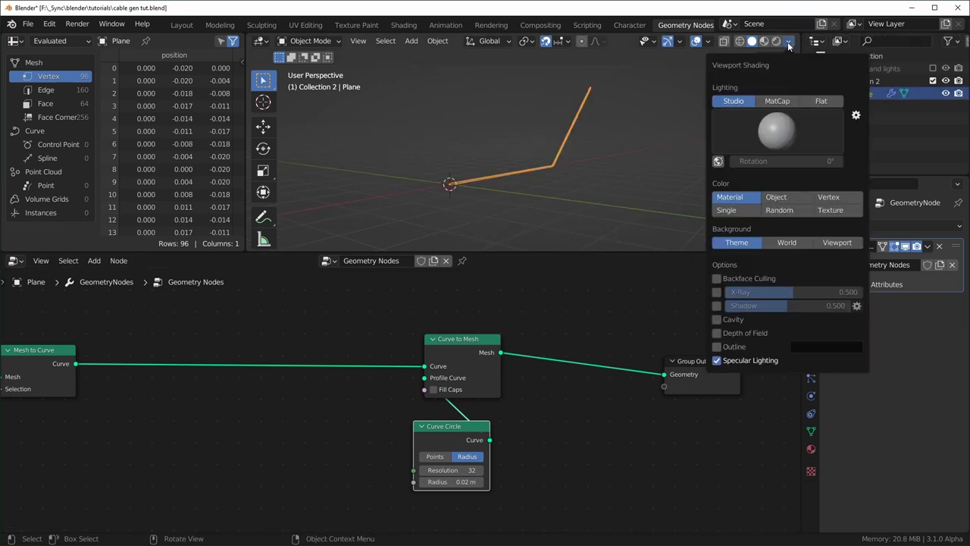
{"action": "left_click", "coordinate": [775, 102]}
{"action": "left_click", "coordinate": [767, 114]}
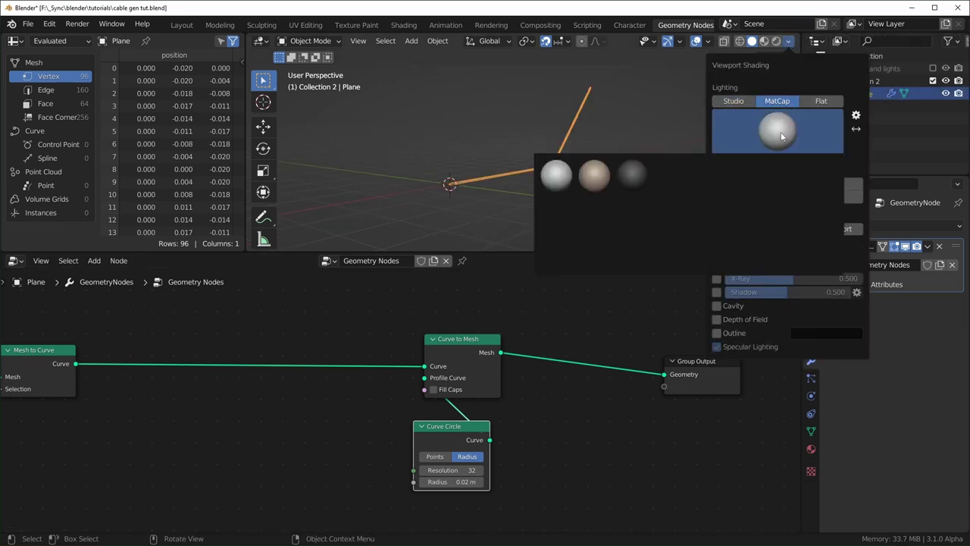
{"action": "left_click", "coordinate": [785, 174]}
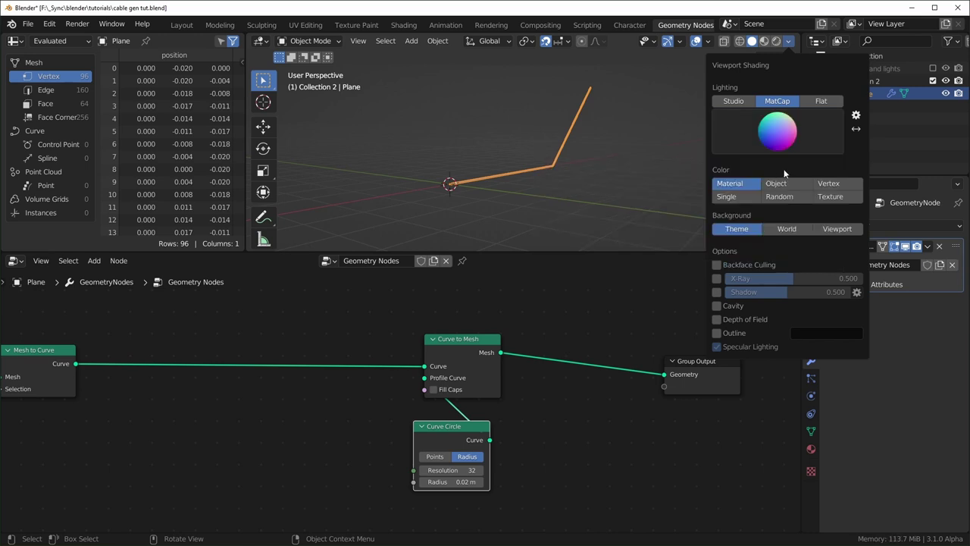
{"action": "left_click", "coordinate": [717, 306]}
{"action": "left_click", "coordinate": [834, 305]}
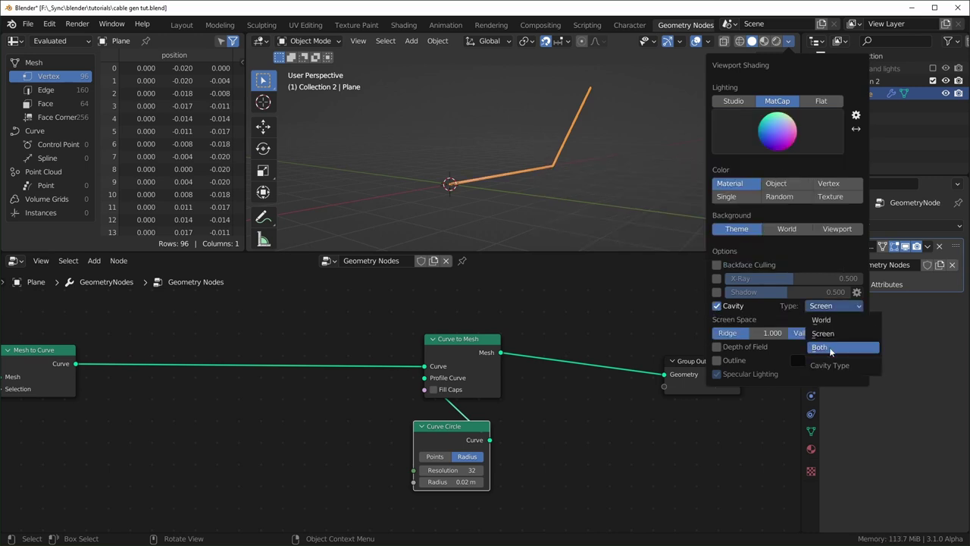
{"action": "left_click", "coordinate": [825, 349]}
{"action": "left_click", "coordinate": [611, 199]}
Step: Set the Curve Circle's resolution to 6 and its radius to 0.02 m
{"action": "scroll", "coordinate": [591, 199], "scroll_direction": "up", "scroll_amount": 5}
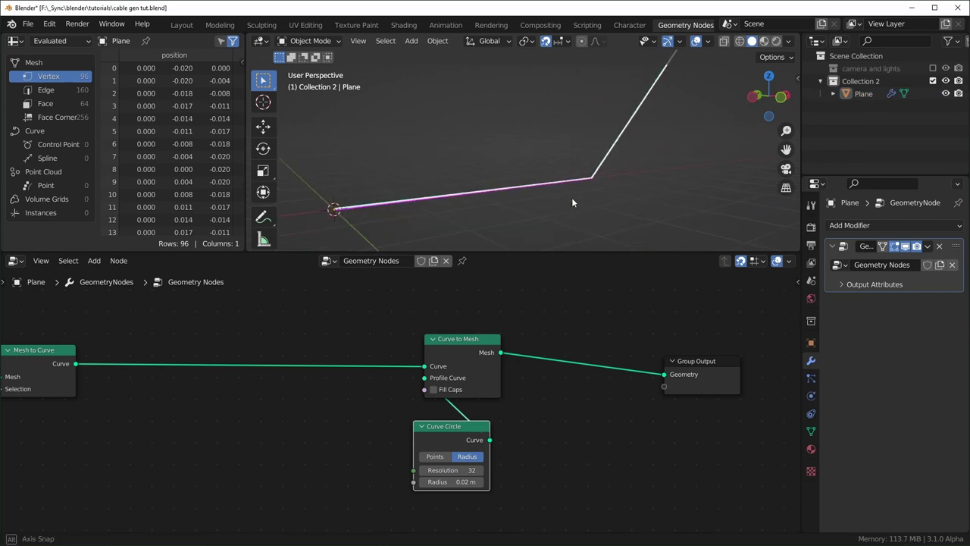
{"action": "scroll", "coordinate": [580, 177], "scroll_direction": "down", "scroll_amount": 5}
{"action": "middle_click_drag", "start_coordinate": [571, 178], "coordinate": [543, 180]}
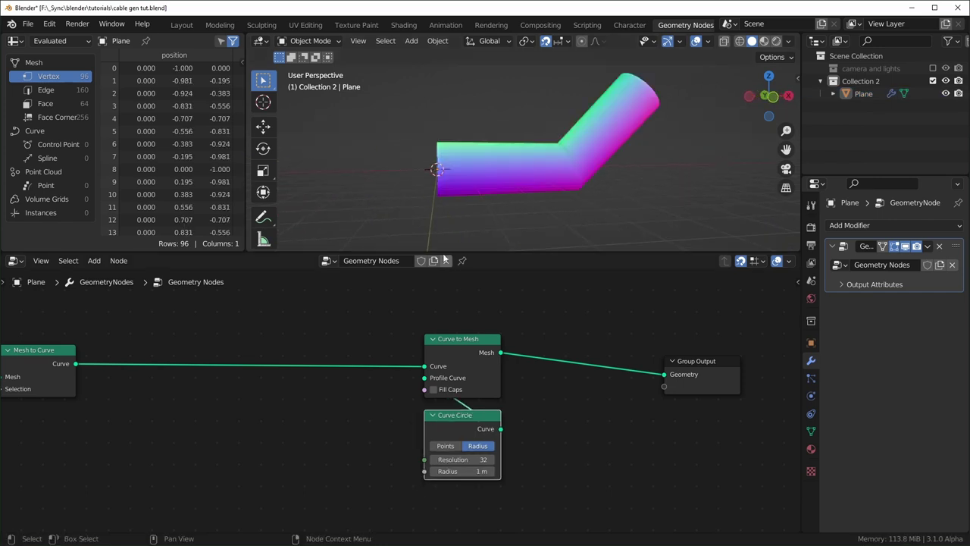
{"action": "middle_click_drag", "start_coordinate": [485, 239], "coordinate": [489, 143]}
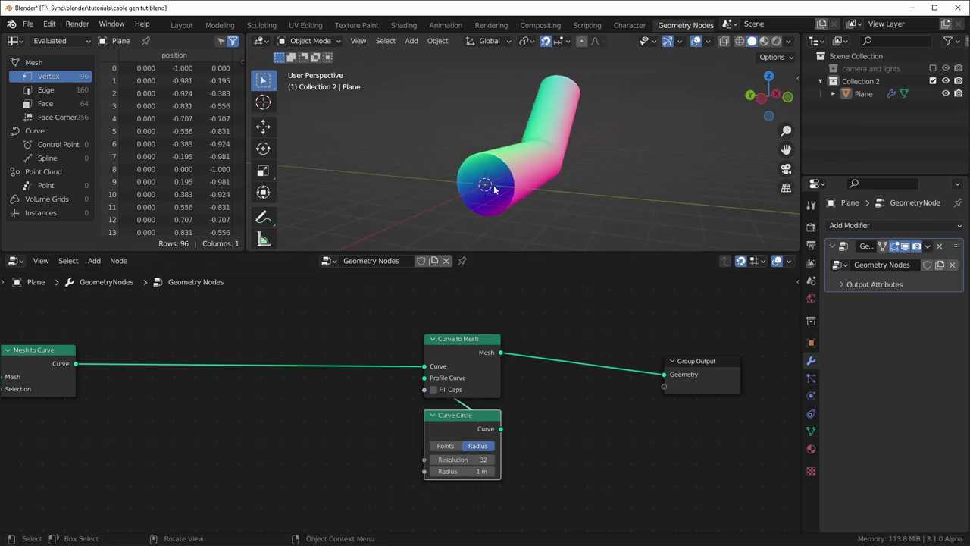
{"action": "middle_click_drag", "start_coordinate": [494, 190], "coordinate": [514, 200]}
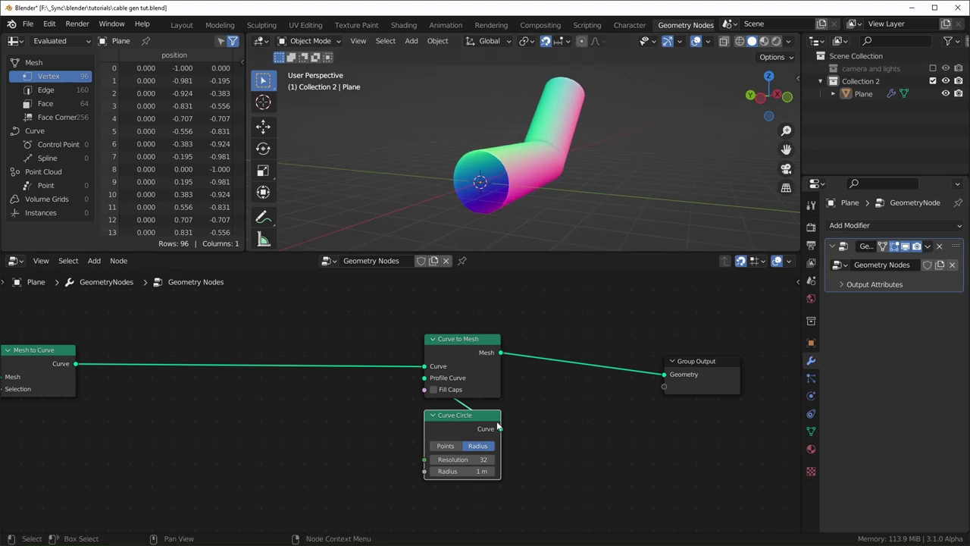
{"action": "left_click", "coordinate": [471, 458]}
{"action": "type", "text": "6"}
{"action": "key", "text": "Return"}
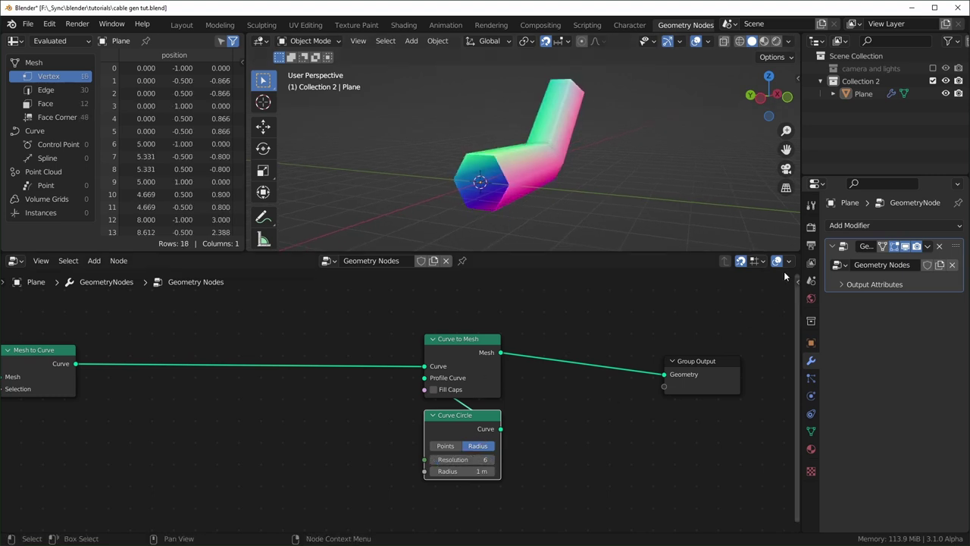
{"action": "left_click", "coordinate": [476, 471]}
{"action": "type", "text": "0.02"}
{"action": "key", "text": "Return"}
Step: Add a Mesh Line node and place it above the main node chain, near the Mesh to Curve node
{"action": "scroll", "coordinate": [476, 471], "scroll_direction": "down", "scroll_amount": 2}
{"action": "middle_click_drag", "start_coordinate": [485, 197], "coordinate": [462, 171]}
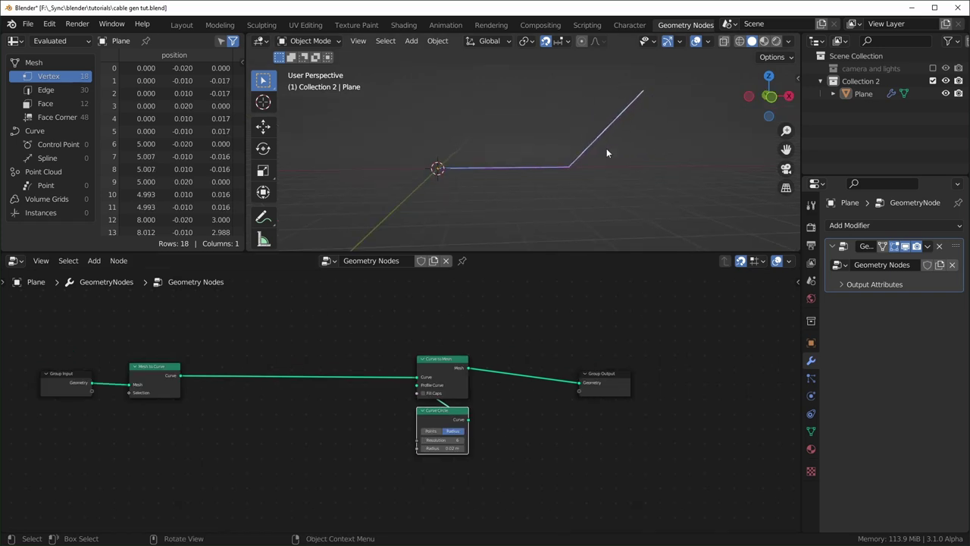
{"action": "left_click", "coordinate": [291, 331]}
{"action": "scroll", "coordinate": [262, 338], "scroll_direction": "up", "scroll_amount": 2}
{"action": "middle_click_drag", "start_coordinate": [260, 339], "coordinate": [372, 349]}
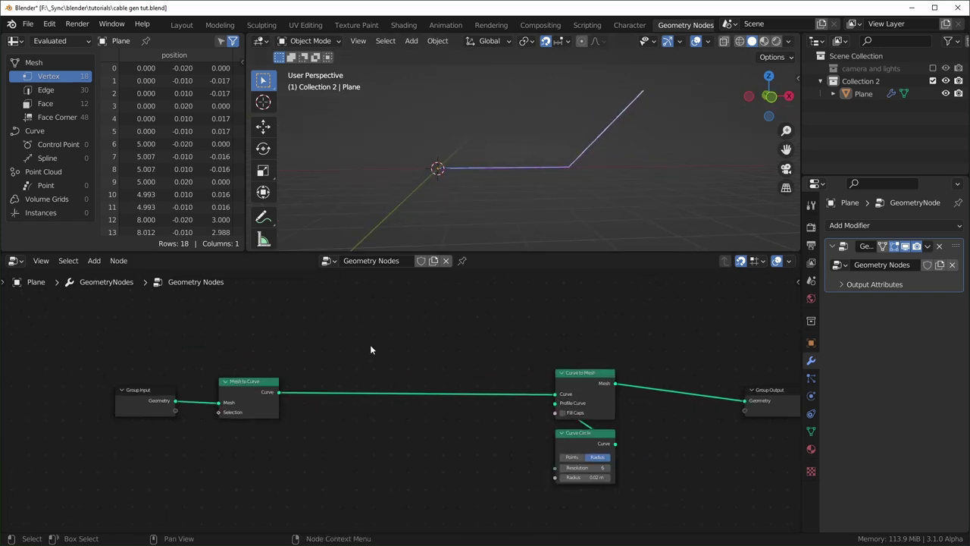
{"action": "key", "text": "shift+a"}
{"action": "type", "text": "mesh"}
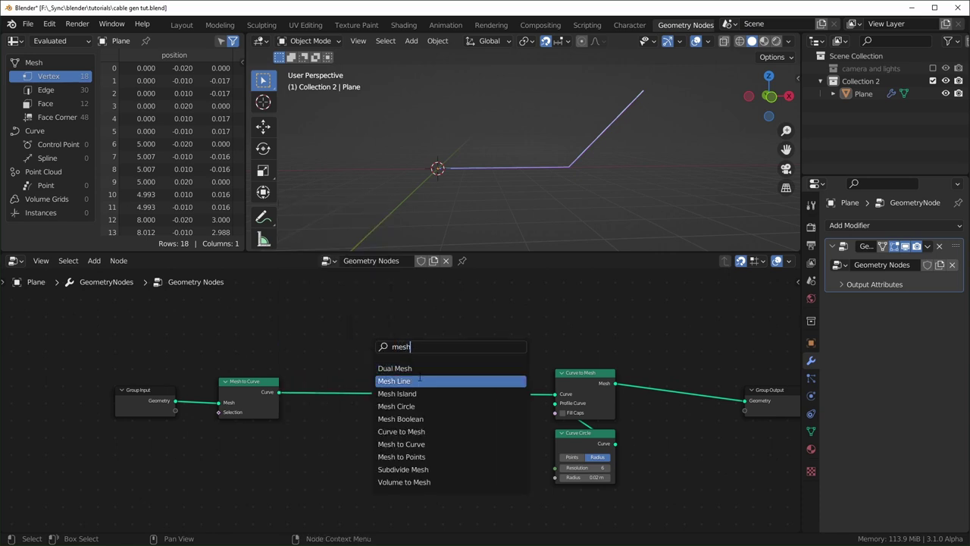
{"action": "left_click", "coordinate": [394, 381]}
{"action": "left_click", "coordinate": [308, 331]}
{"action": "left_click_drag", "start_coordinate": [319, 300], "coordinate": [315, 322]}
Step: Select the cable object and route the Mesh Line node directly to Group Output to preview it
{"action": "key", "text": "Home"}
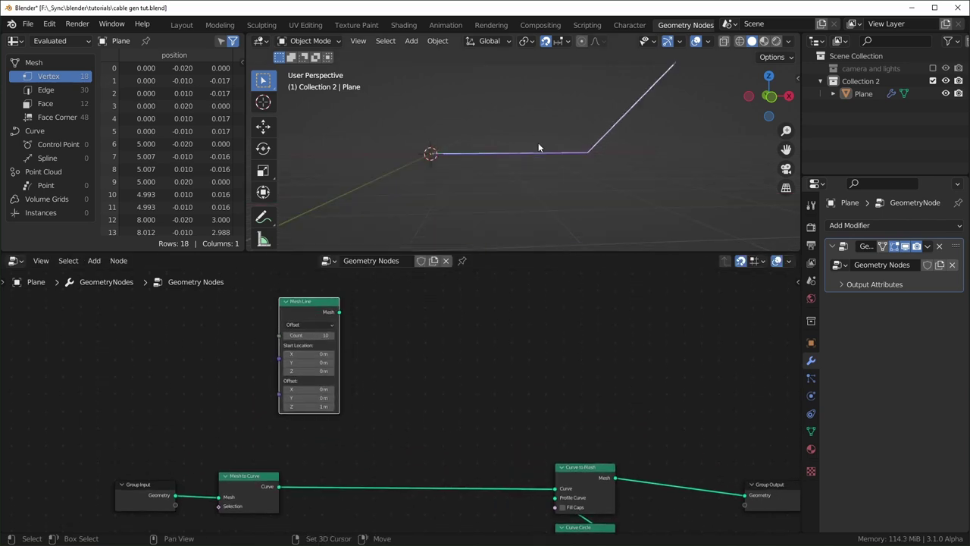
{"action": "left_click", "coordinate": [548, 154]}
{"action": "scroll", "coordinate": [281, 330], "scroll_direction": "down", "scroll_amount": 2}
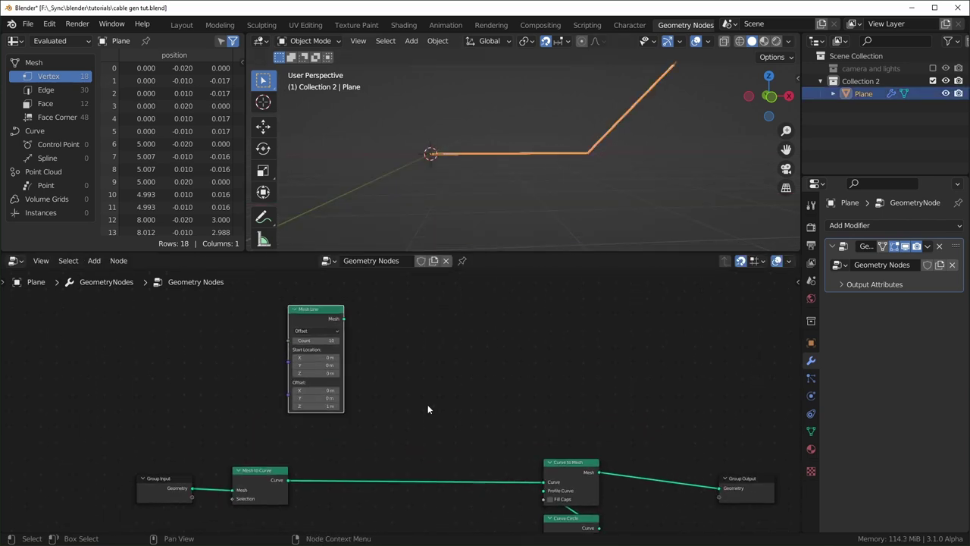
{"action": "left_click", "coordinate": [316, 302], "text": "ctrl+shift"}
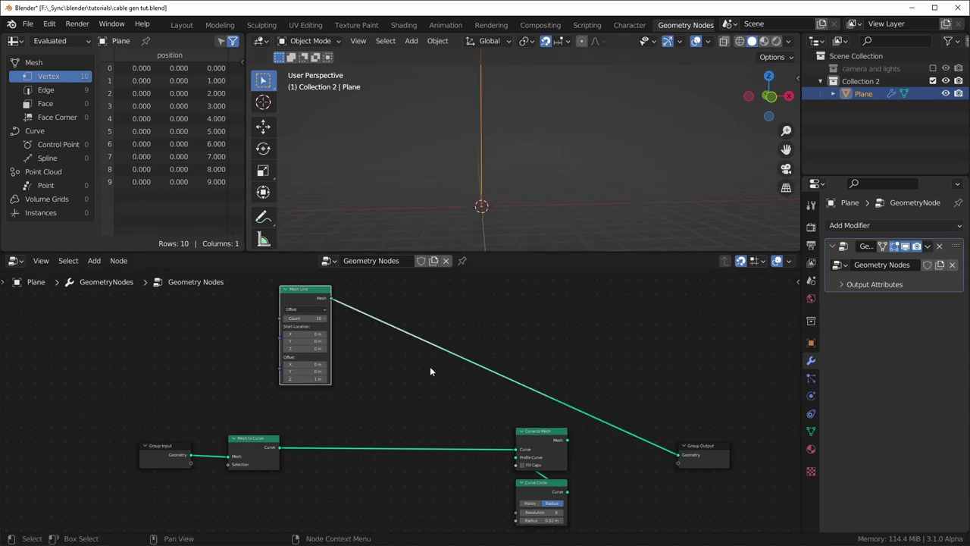
Step: Insert a Mesh to Points node on the link between Mesh Line and Group Output
{"action": "key", "text": "shift+a"}
{"action": "type", "text": "mesh"}
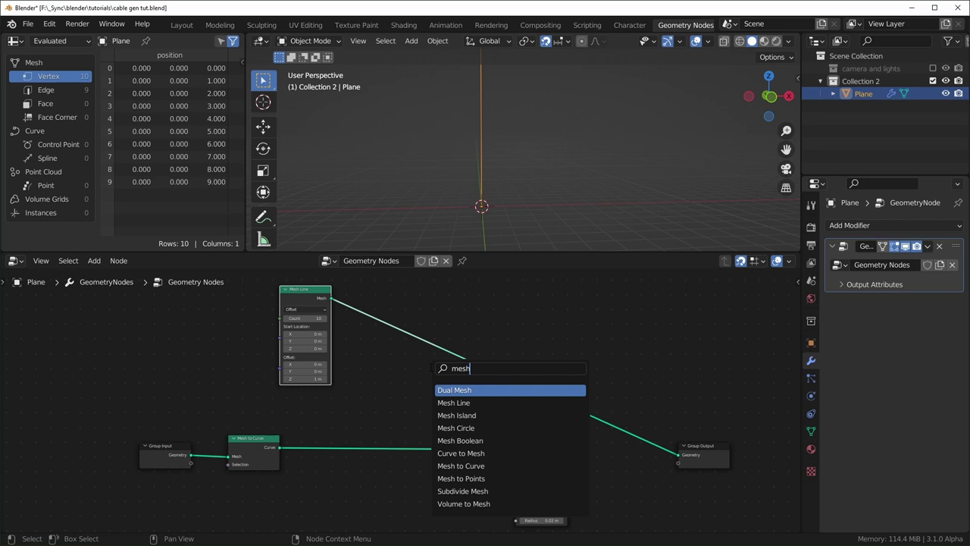
{"action": "type", "text": " to"}
{"action": "key", "text": "Down"}
{"action": "key", "text": "Down"}
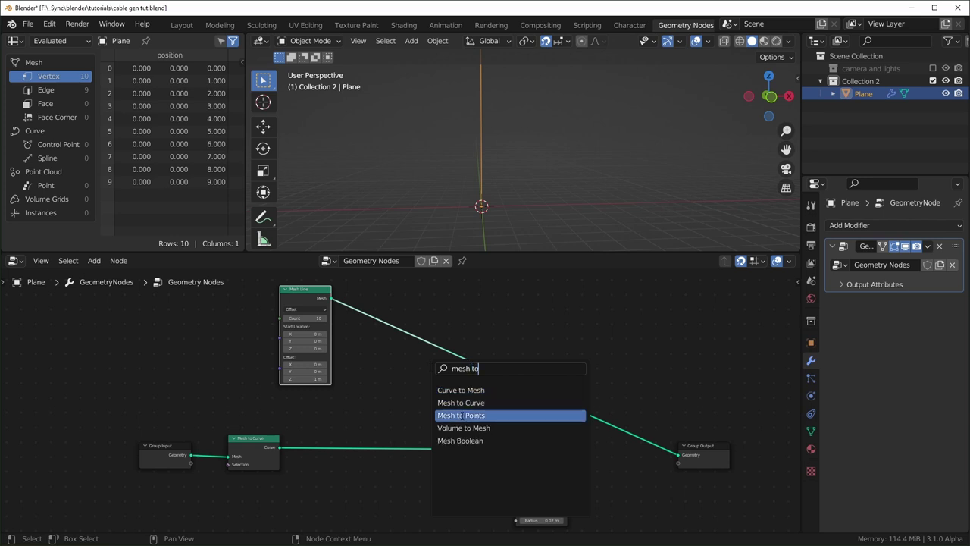
{"action": "key", "text": "Return"}
{"action": "left_click", "coordinate": [410, 360]}
Step: Switch the Mesh Line node's mode from Offset to End Points
{"action": "scroll", "coordinate": [505, 207], "scroll_direction": "down", "scroll_amount": 3}
{"action": "middle_click_drag", "start_coordinate": [558, 183], "coordinate": [547, 208], "text": "shift"}
{"action": "scroll", "coordinate": [554, 207], "scroll_direction": "up", "scroll_amount": 1}
{"action": "scroll", "coordinate": [477, 203], "scroll_direction": "up", "scroll_amount": 2}
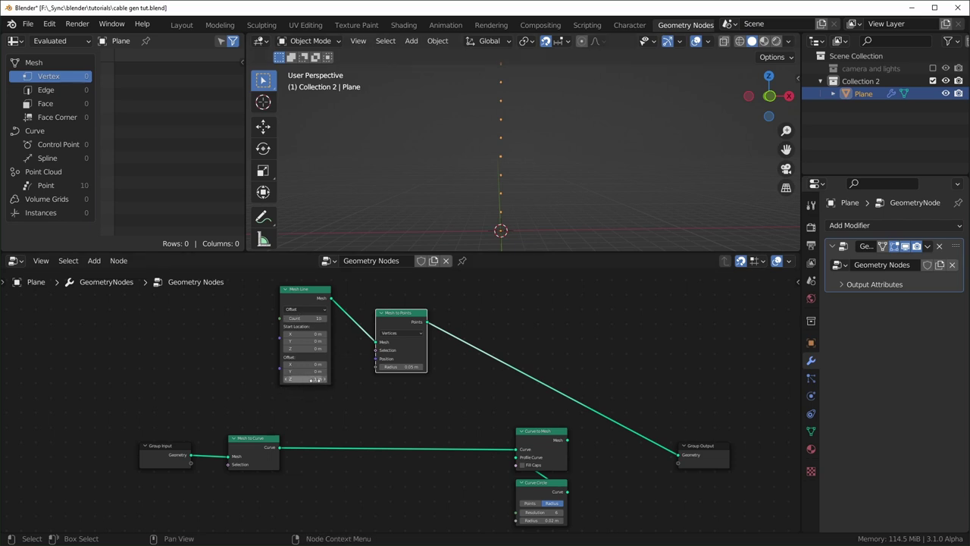
{"action": "scroll", "coordinate": [322, 320], "scroll_direction": "up", "scroll_amount": 4}
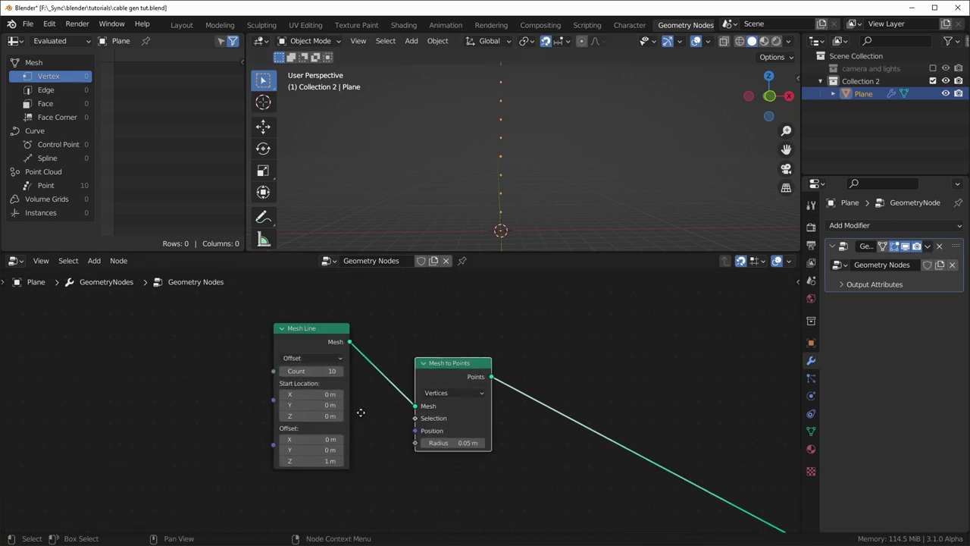
{"action": "left_click", "coordinate": [267, 339]}
{"action": "left_click", "coordinate": [274, 375]}
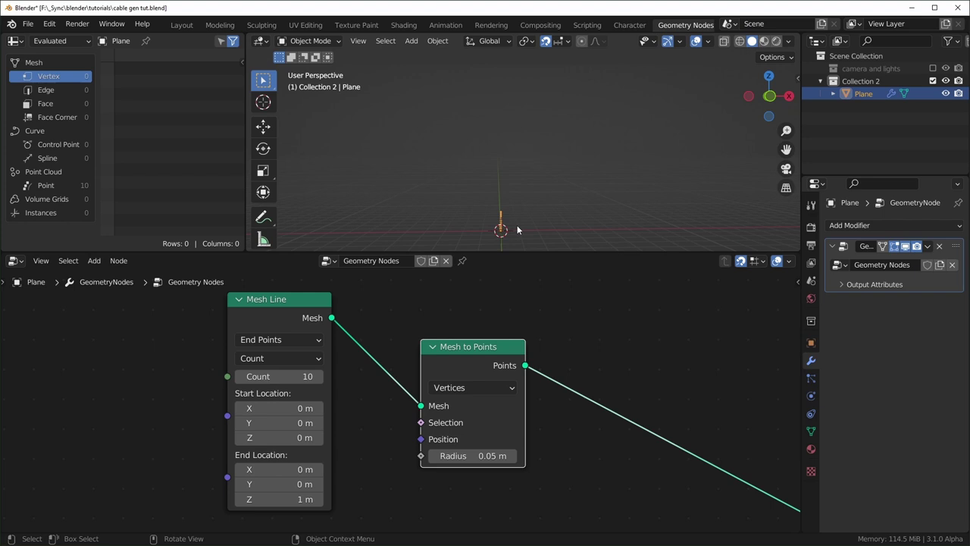
Step: Frame the point line and try a Mesh Line count of 9, then return it to 10
{"action": "key", "text": "KP_Decimal"}
{"action": "scroll", "coordinate": [531, 166], "scroll_direction": "down", "scroll_amount": 5}
{"action": "middle_click_drag", "start_coordinate": [560, 113], "coordinate": [555, 161]}
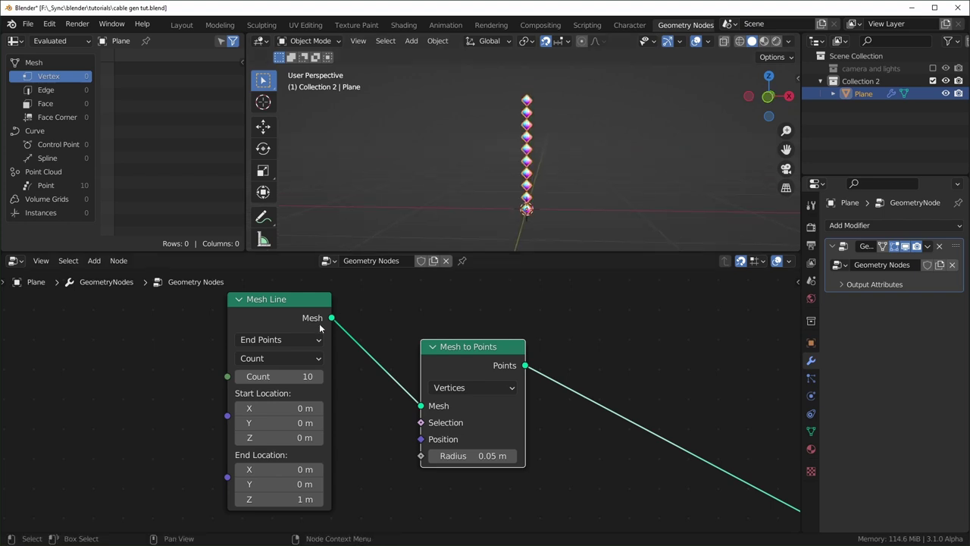
{"action": "mouse_move", "coordinate": [289, 376]}
{"action": "left_mouse_down", "text": "shift"}
{"action": "mouse_move", "coordinate": [227, 377]}
{"action": "mouse_move", "coordinate": [295, 377]}
{"action": "mouse_move", "coordinate": [281, 376]}
{"action": "left_mouse_up", "text": "shift"}
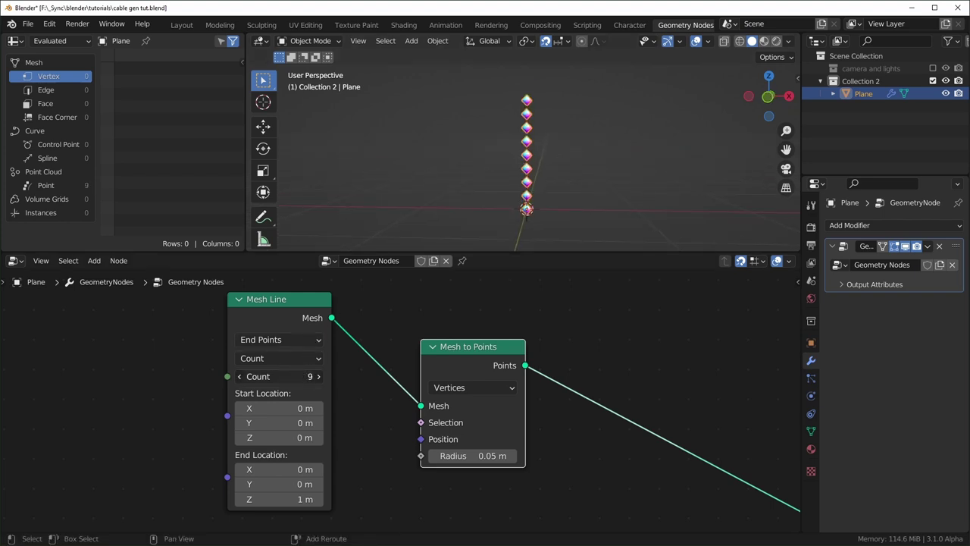
{"action": "scroll", "coordinate": [281, 376], "scroll_direction": "up", "scroll_amount": 1, "text": "ctrl"}
Step: Remove the Mesh to Points node and connect Curve to Mesh to Group Output again
{"action": "scroll", "coordinate": [423, 375], "scroll_direction": "down", "scroll_amount": 3}
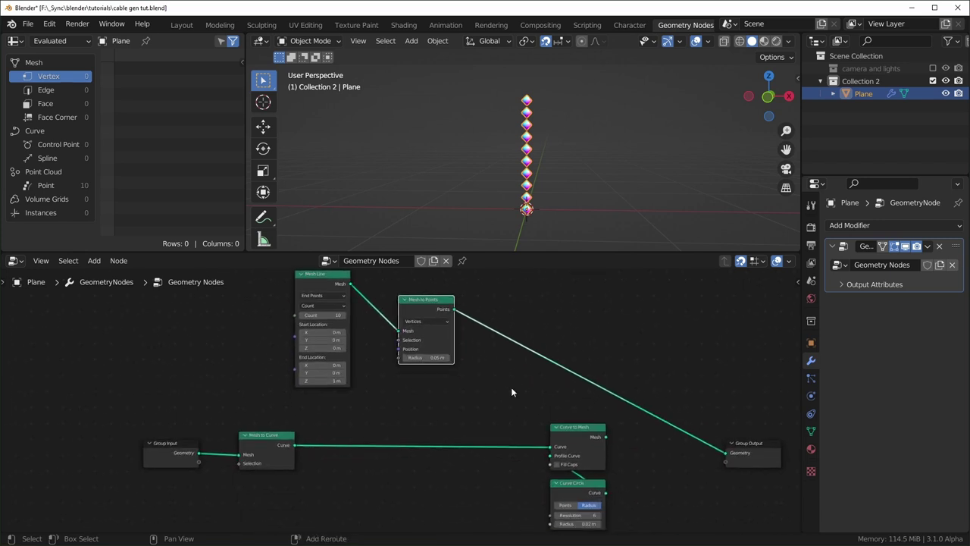
{"action": "key", "text": "ctrl+x"}
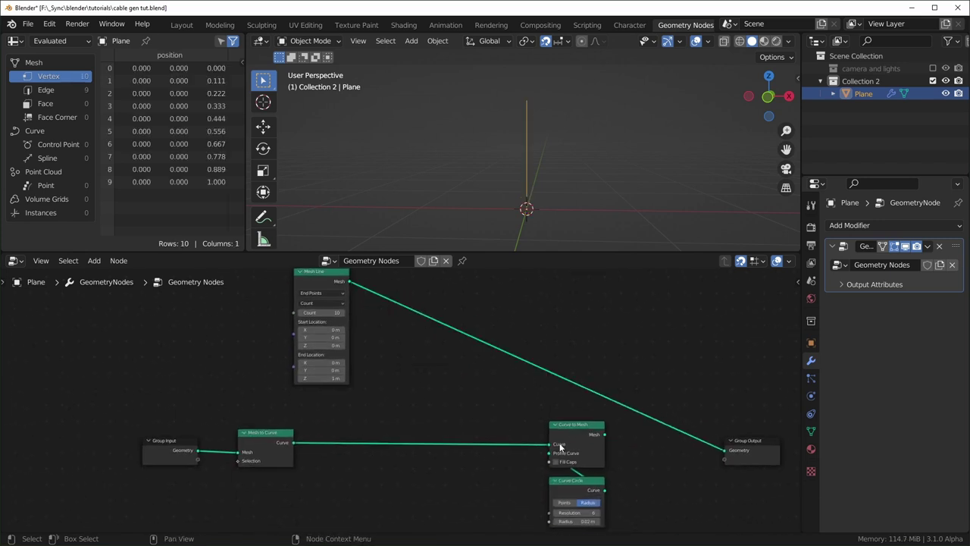
{"action": "left_click", "coordinate": [581, 428], "text": "ctrl+shift"}
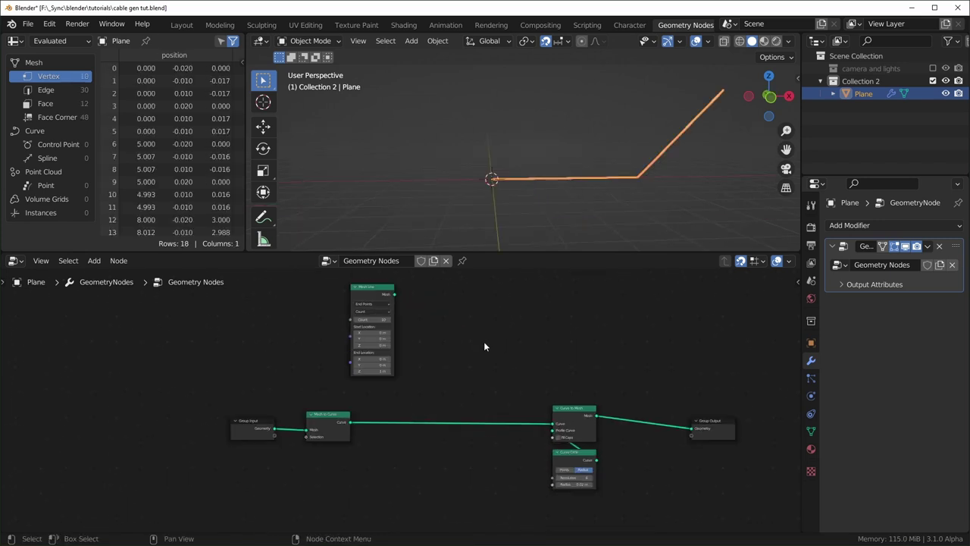
Step: Add an Instance on Points node and connect the Mesh Line output to its Points input
{"action": "key", "text": "shift+a"}
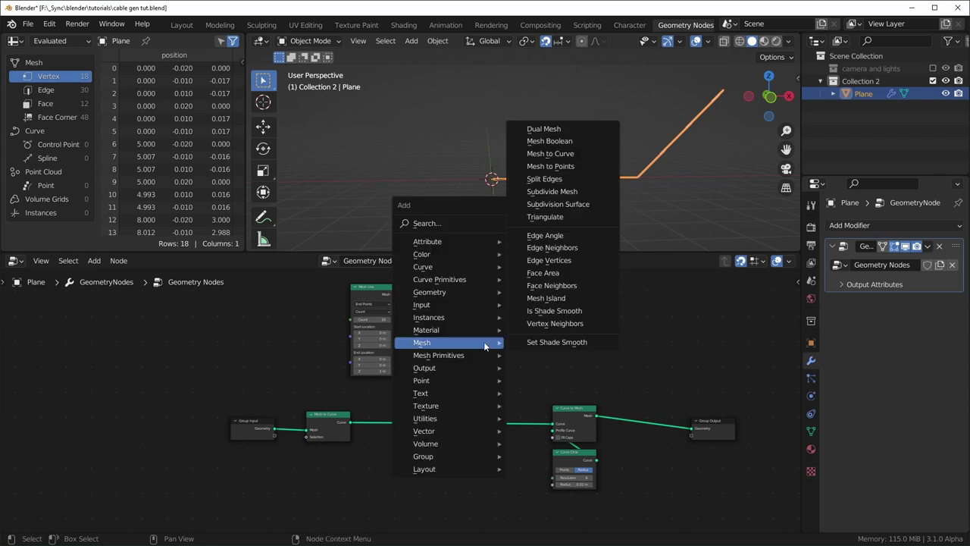
{"action": "type", "text": "s"}
{"action": "type", "text": "instance"}
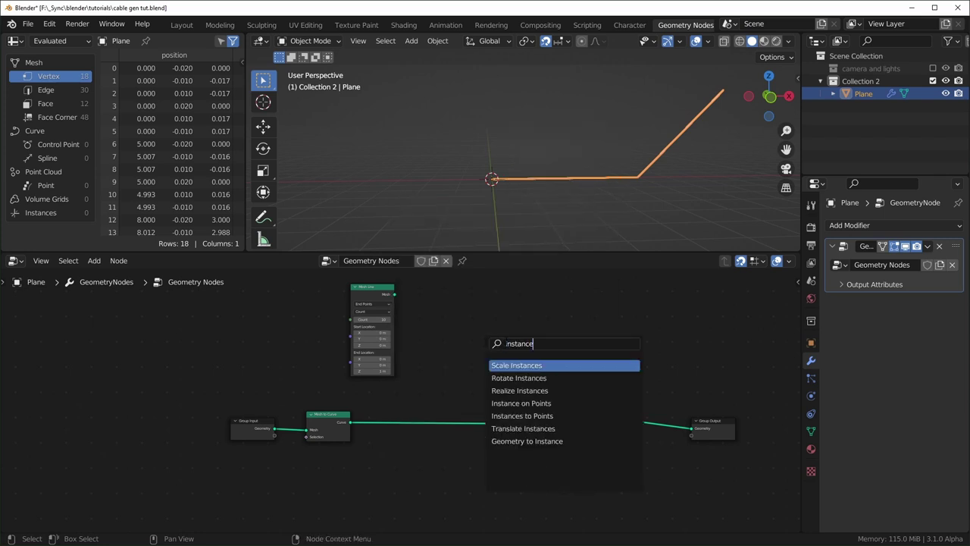
{"action": "left_click", "coordinate": [538, 405]}
{"action": "left_click", "coordinate": [522, 382]}
{"action": "scroll", "coordinate": [464, 313], "scroll_direction": "up", "scroll_amount": 4}
{"action": "left_click_drag", "start_coordinate": [352, 287], "coordinate": [476, 341]}
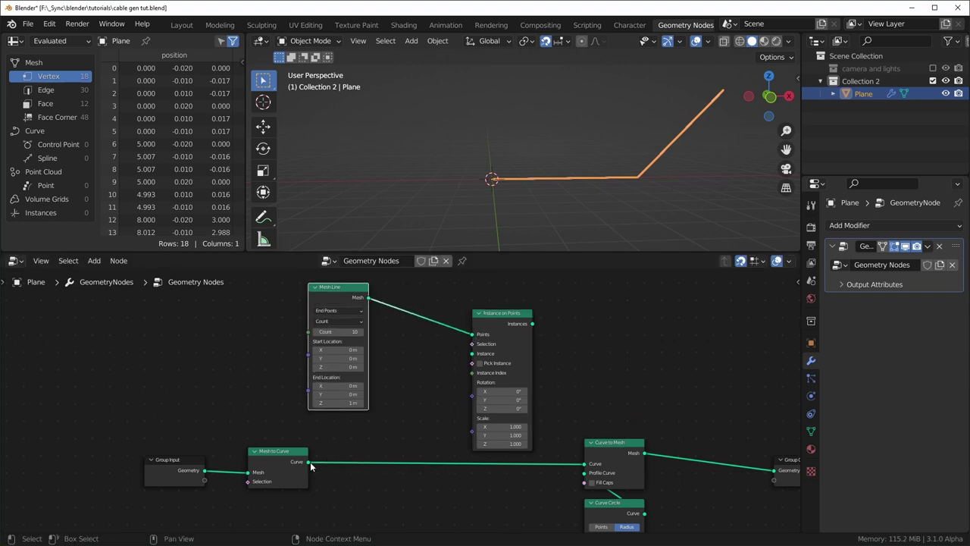
Step: Connect Mesh to Curve to the Instance input and feed the Instance on Points output into Curve to Mesh's Curve input
{"action": "left_click_drag", "start_coordinate": [309, 462], "coordinate": [371, 429]}
{"action": "left_click", "coordinate": [410, 361]}
{"action": "left_click_drag", "start_coordinate": [310, 463], "coordinate": [473, 354]}
{"action": "middle_click_drag", "start_coordinate": [606, 395], "coordinate": [513, 386]}
{"action": "left_click_drag", "start_coordinate": [411, 315], "coordinate": [468, 458]}
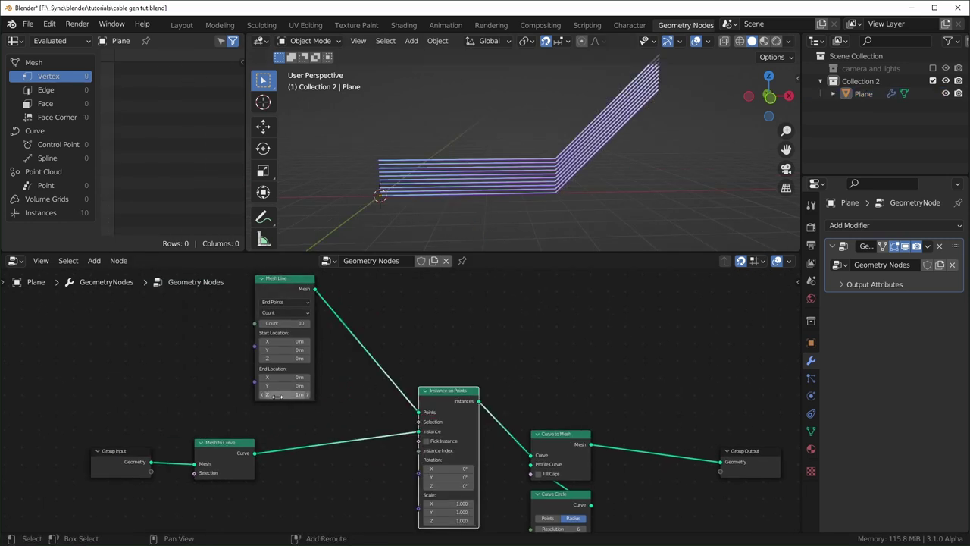
{"action": "mouse_move", "coordinate": [292, 394]}
{"action": "left_mouse_down"}
{"action": "mouse_move", "coordinate": [303, 394]}
{"action": "mouse_move", "coordinate": [292, 394]}
{"action": "left_mouse_up"}
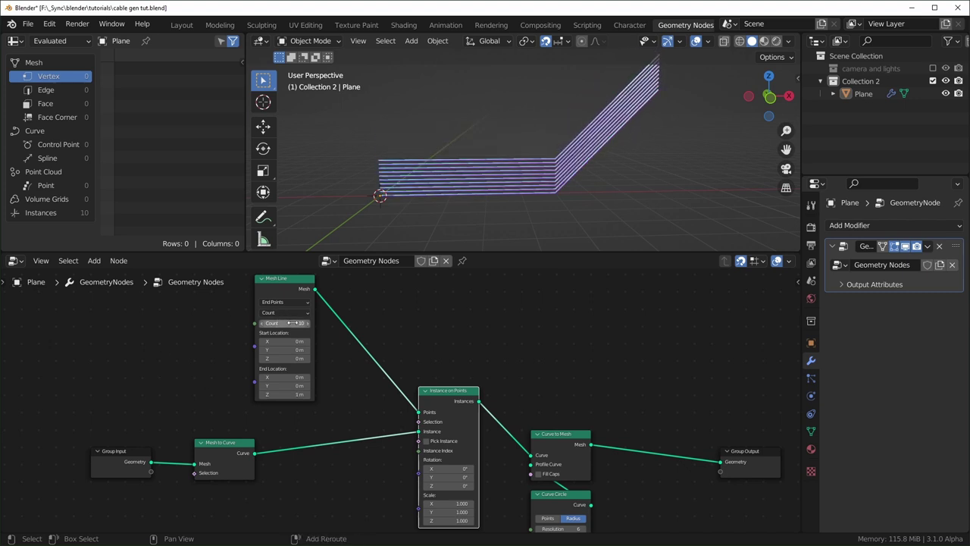
{"action": "left_click_drag", "start_coordinate": [292, 323], "coordinate": [298, 323]}
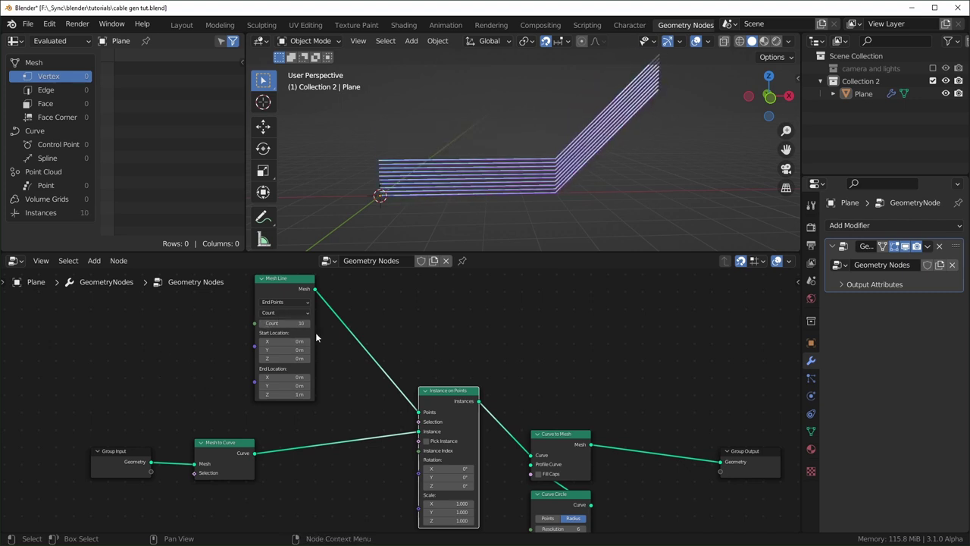
{"action": "middle_click_drag", "start_coordinate": [337, 373], "coordinate": [315, 333]}
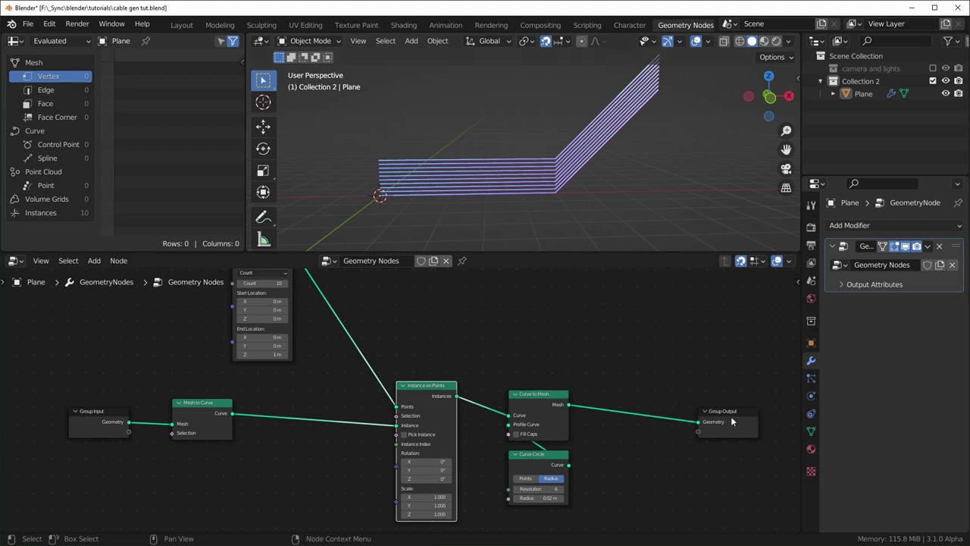
Step: Move Group Output farther away and insert a Set Position node between Instance on Points and Curve to Mesh
{"action": "left_click_drag", "start_coordinate": [730, 422], "coordinate": [774, 413]}
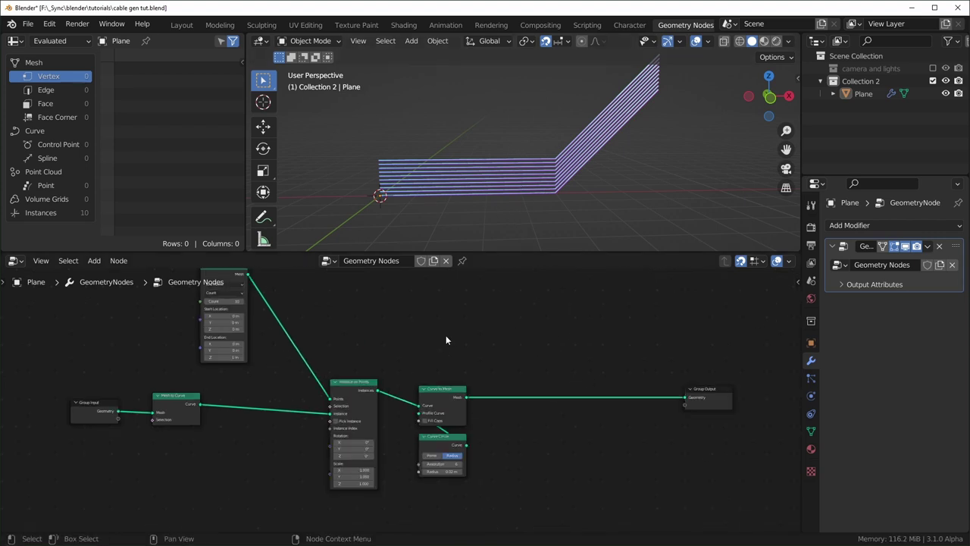
{"action": "scroll", "coordinate": [446, 336], "scroll_direction": "up", "scroll_amount": 2}
{"action": "middle_click_drag", "start_coordinate": [449, 335], "coordinate": [472, 329]}
{"action": "scroll", "coordinate": [458, 363], "scroll_direction": "down", "scroll_amount": 1}
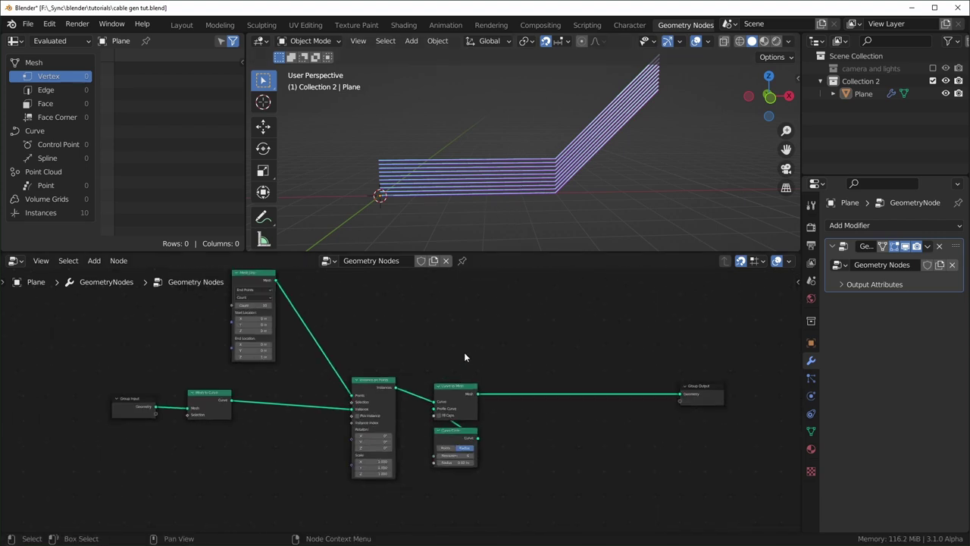
{"action": "key", "text": "shift+a"}
{"action": "type", "text": "set"}
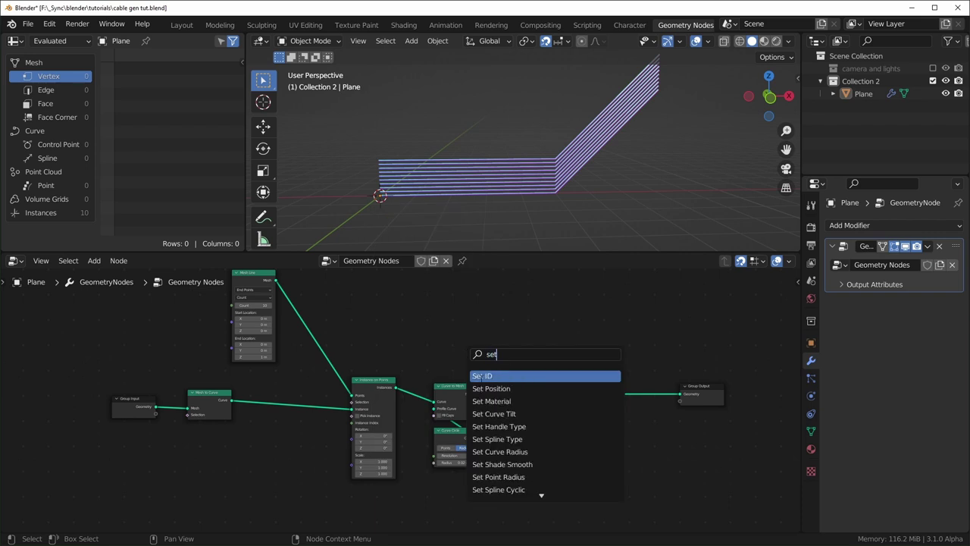
{"action": "left_click", "coordinate": [491, 388]}
{"action": "left_click", "coordinate": [419, 413]}
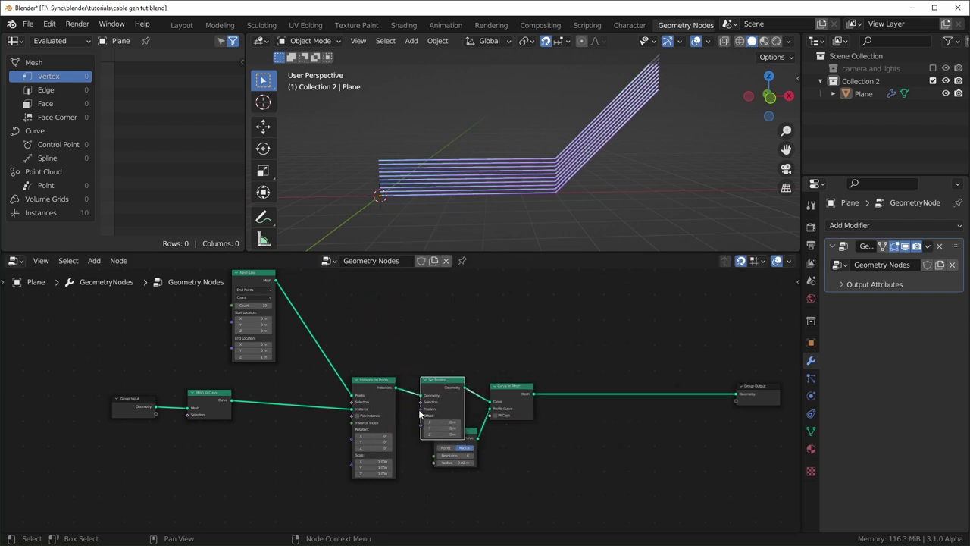
{"action": "scroll", "coordinate": [419, 413], "scroll_direction": "up", "scroll_amount": 2}
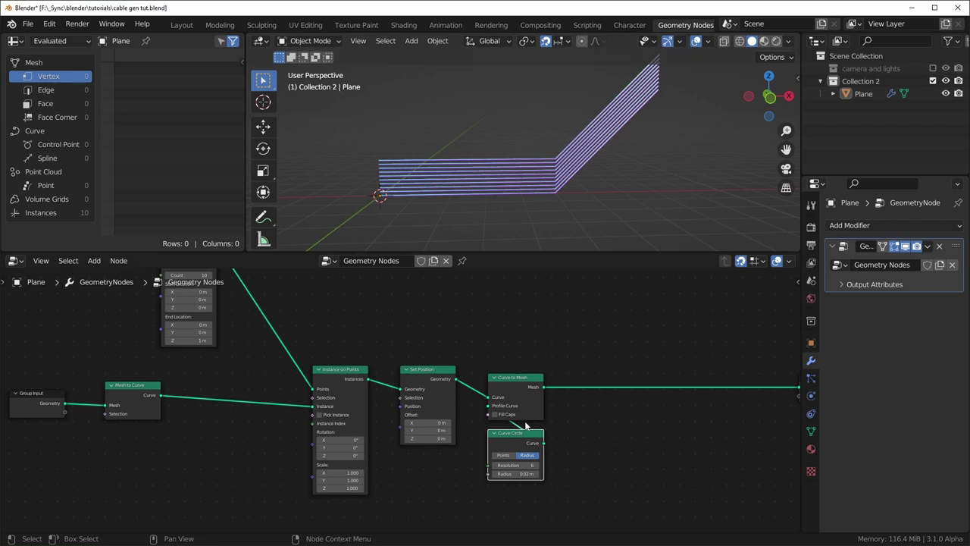
{"action": "left_click_drag", "start_coordinate": [532, 335], "coordinate": [522, 454]}
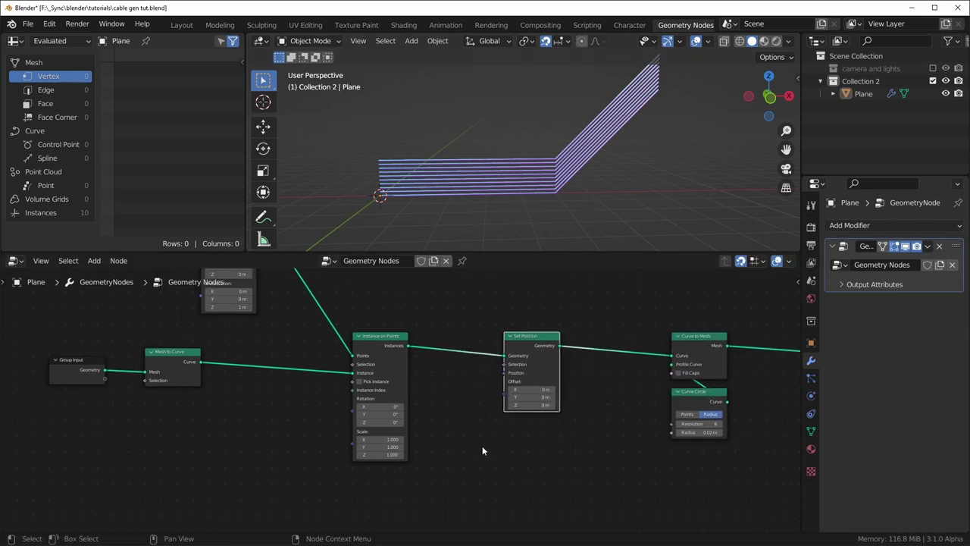
Step: Add a Noise Texture node and connect its Color output to Set Position's Offset input
{"action": "key", "text": "shift+a"}
{"action": "type", "text": "noise"}
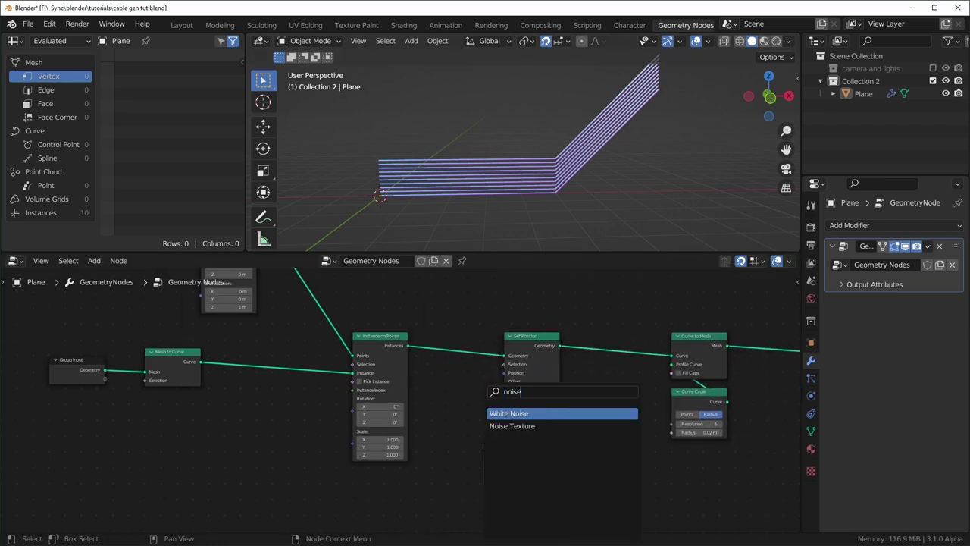
{"action": "key", "text": "Down"}
{"action": "key", "text": "Return"}
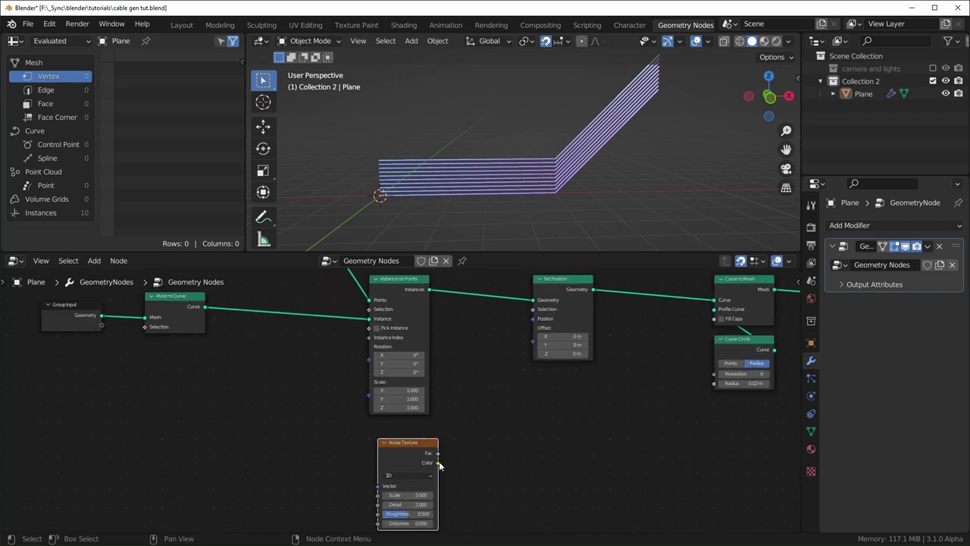
{"action": "left_click_drag", "start_coordinate": [438, 462], "coordinate": [535, 347]}
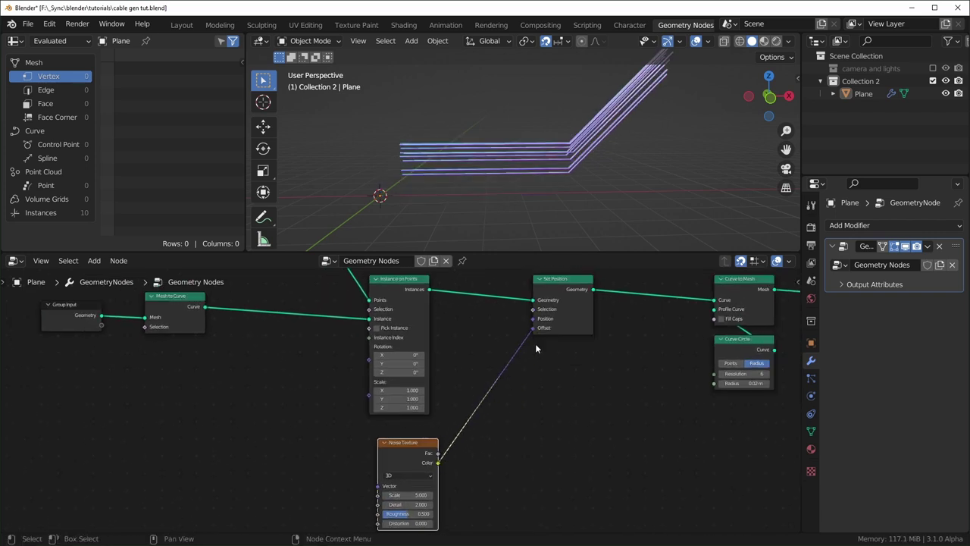
Step: Insert a Realize Instances node on the link between Instance on Points and Set Position
{"action": "middle_click_drag", "start_coordinate": [515, 159], "coordinate": [454, 191]}
{"action": "scroll", "coordinate": [539, 176], "scroll_direction": "up", "scroll_amount": 2}
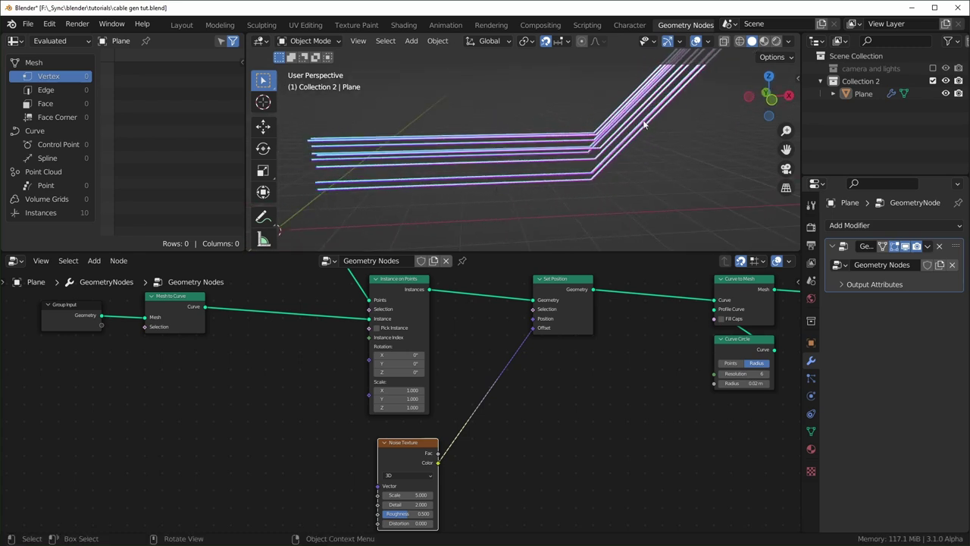
{"action": "scroll", "coordinate": [356, 326], "scroll_direction": "down", "scroll_amount": 4}
{"action": "middle_click_drag", "start_coordinate": [303, 303], "coordinate": [358, 396]}
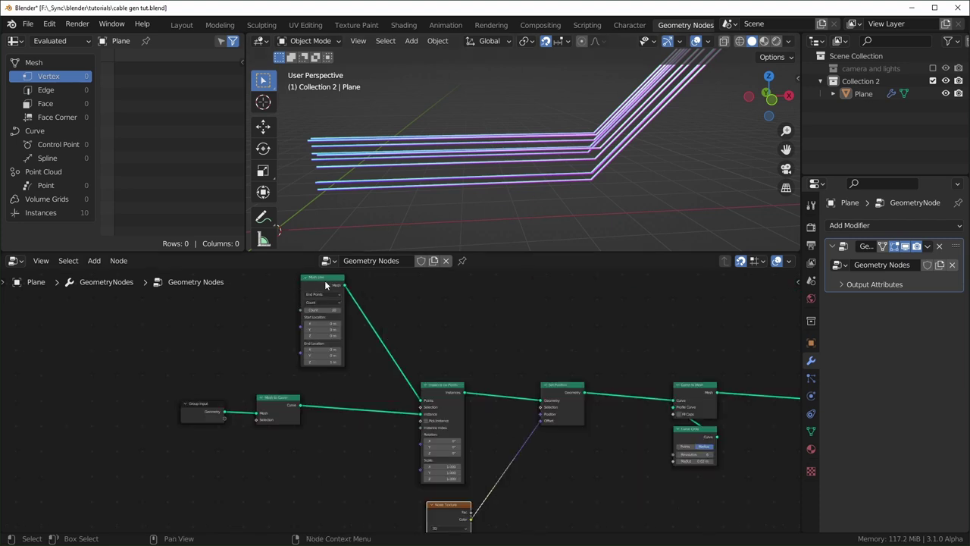
{"action": "middle_click_drag", "start_coordinate": [587, 413], "coordinate": [561, 390]}
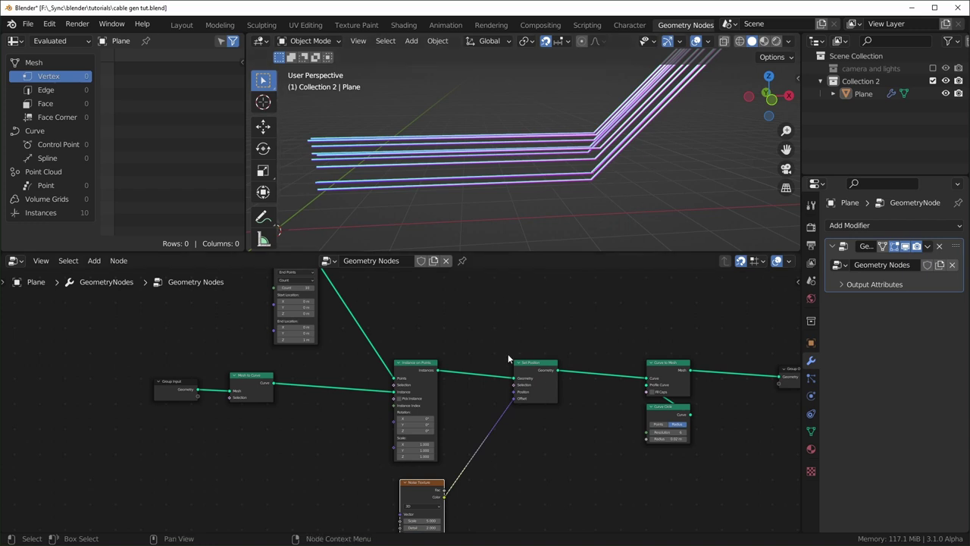
{"action": "scroll", "coordinate": [508, 303], "scroll_direction": "up", "scroll_amount": 3}
{"action": "key", "text": "shift+a"}
{"action": "mouse_move", "coordinate": [487, 362]}
{"action": "type", "text": "reals"}
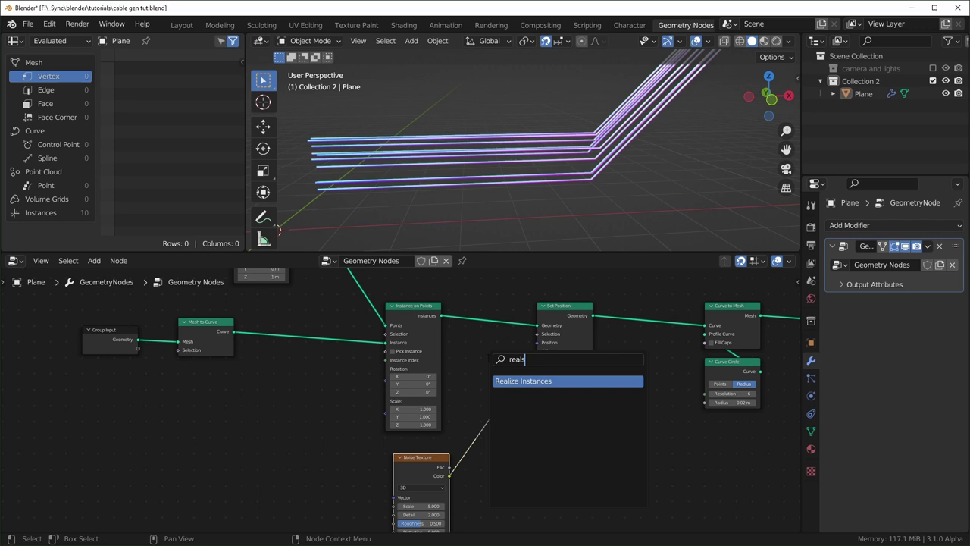
{"action": "key", "text": "Return"}
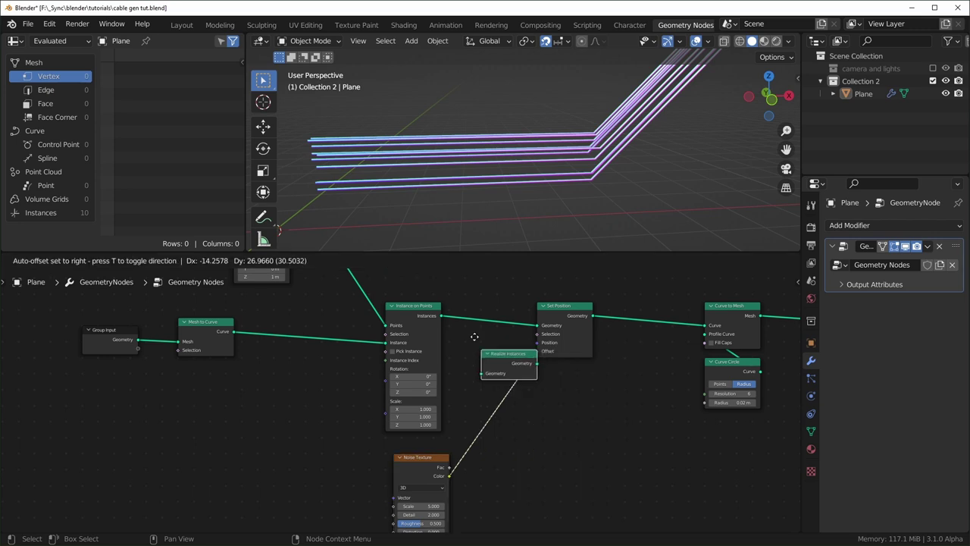
{"action": "left_click", "coordinate": [451, 309]}
Step: Tidy the Instance on Points, Set Position and Noise Texture nodes around the Realize Instances node
{"action": "middle_click_drag", "start_coordinate": [516, 223], "coordinate": [560, 118]}
{"action": "middle_click_drag", "start_coordinate": [598, 155], "coordinate": [576, 111]}
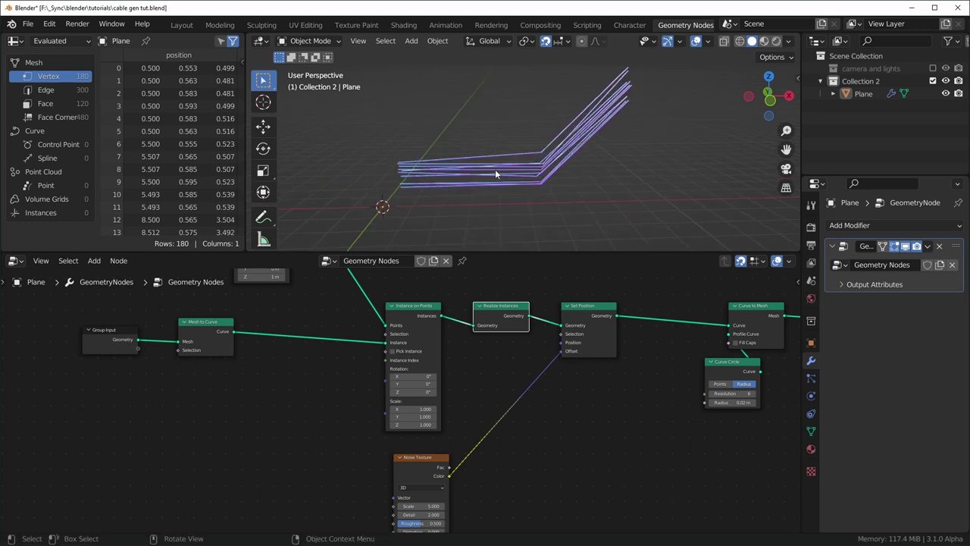
{"action": "left_click_drag", "start_coordinate": [429, 350], "coordinate": [444, 350]}
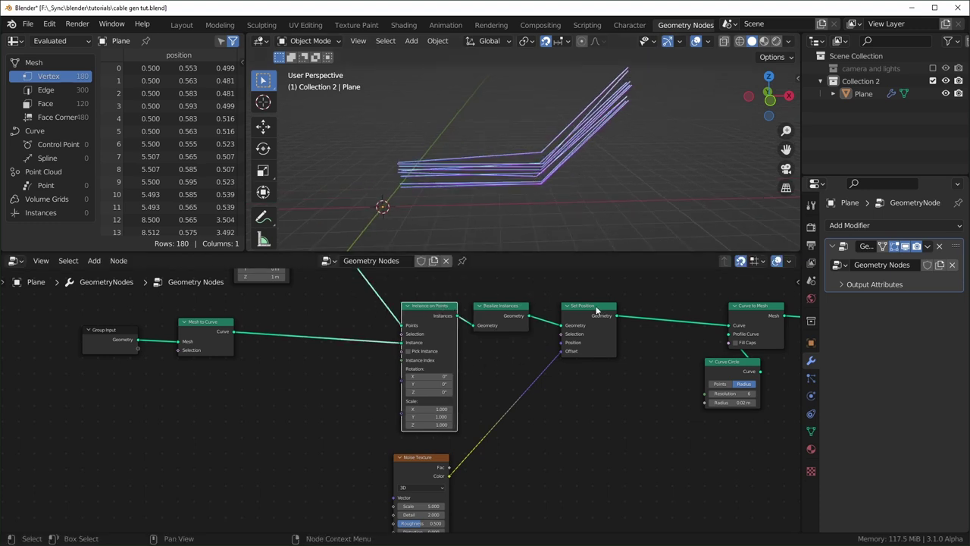
{"action": "left_click_drag", "start_coordinate": [597, 311], "coordinate": [580, 311]}
{"action": "left_click_drag", "start_coordinate": [430, 458], "coordinate": [437, 459]}
Step: Set the Noise Texture's Detail to 0
{"action": "middle_click_drag", "start_coordinate": [221, 378], "coordinate": [240, 399]}
{"action": "middle_click_drag", "start_coordinate": [411, 326], "coordinate": [398, 168]}
{"action": "scroll", "coordinate": [472, 416], "scroll_direction": "up", "scroll_amount": 8}
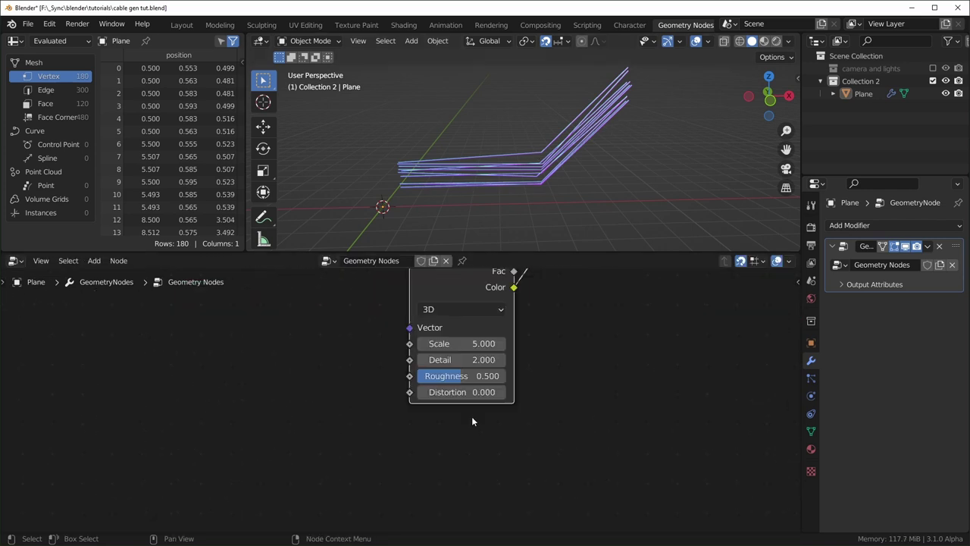
{"action": "middle_click_drag", "start_coordinate": [472, 416], "coordinate": [417, 476]}
{"action": "scroll", "coordinate": [460, 431], "scroll_direction": "up", "scroll_amount": 1}
{"action": "scroll", "coordinate": [455, 428], "scroll_direction": "down", "scroll_amount": 1}
{"action": "key", "text": "BackSpace"}
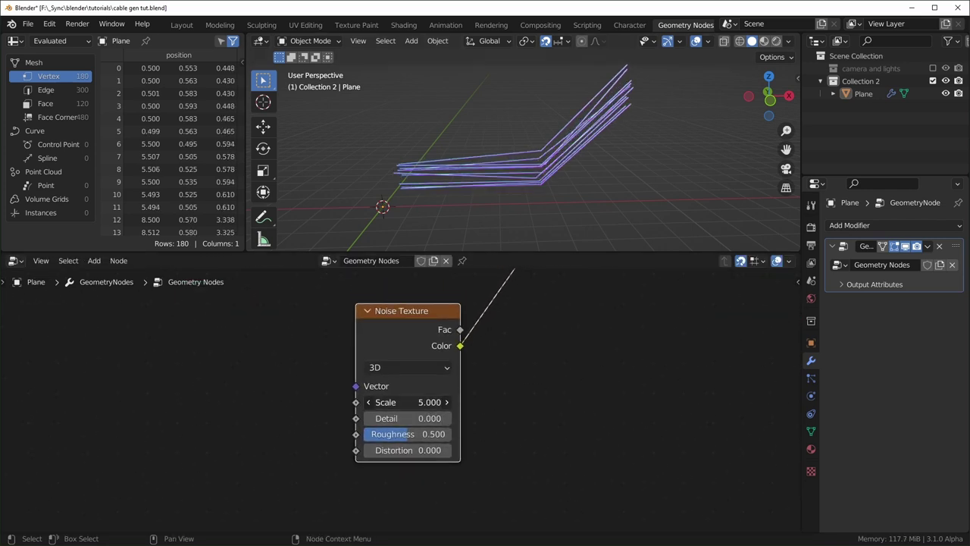
Step: Try a Noise Texture Scale of 1 and replace it with a higher value
{"action": "left_click", "coordinate": [418, 402]}
{"action": "type", "text": "1"}
{"action": "key", "text": "Return"}
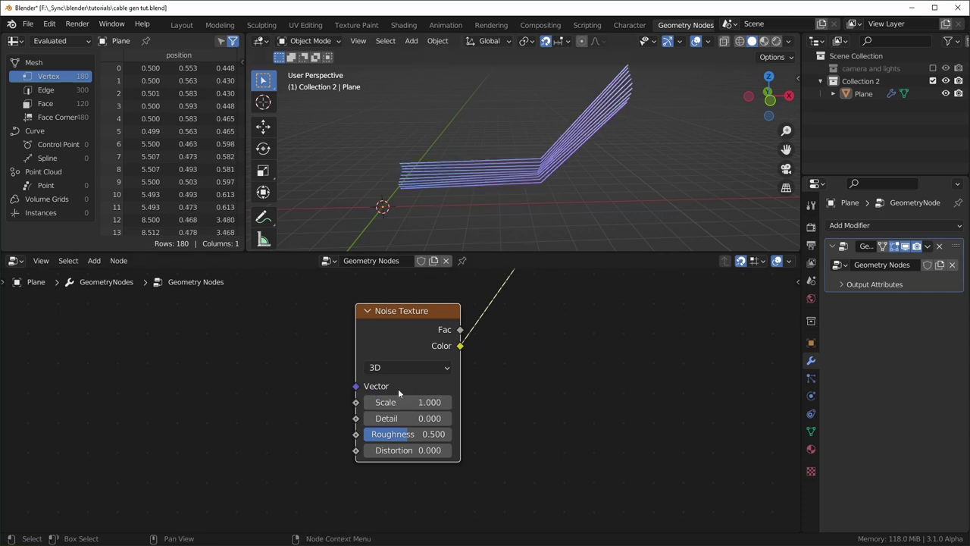
{"action": "left_click", "coordinate": [414, 402]}
{"action": "type", "text": "5"}
{"action": "key", "text": "Return"}
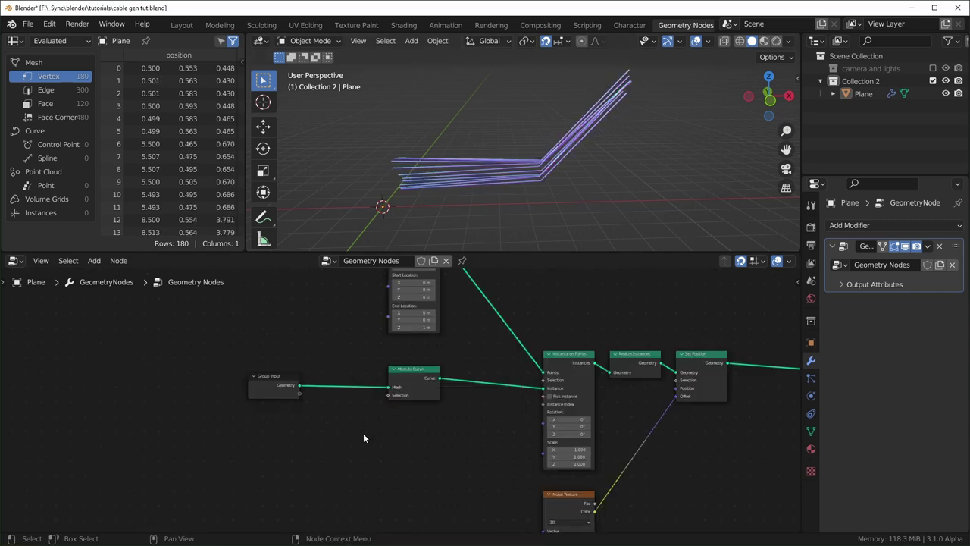
Step: Insert a Subdivide Mesh node on the link between Group Input and Mesh to Curve
{"action": "key", "text": "shift+a"}
{"action": "type", "text": "ssubd"}
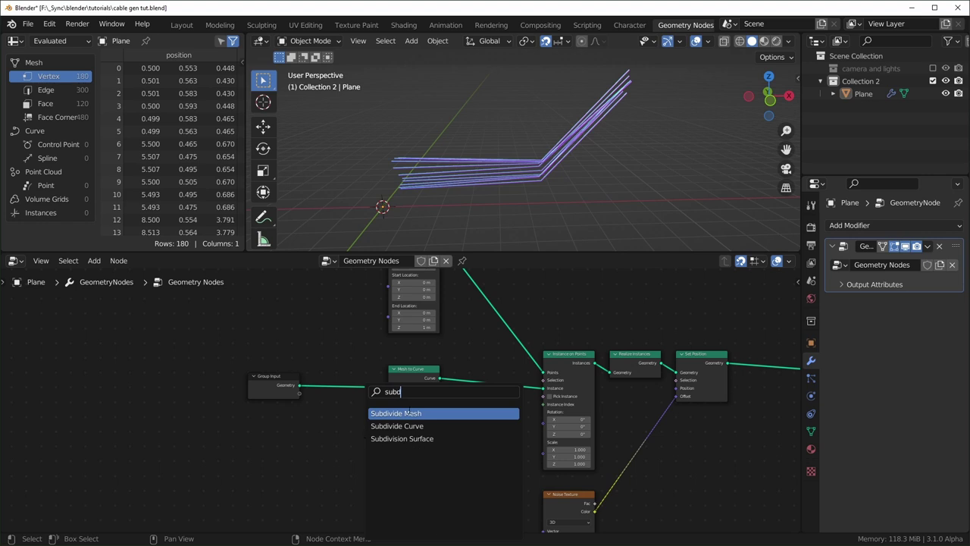
{"action": "key", "text": "Return"}
{"action": "left_click", "coordinate": [329, 379]}
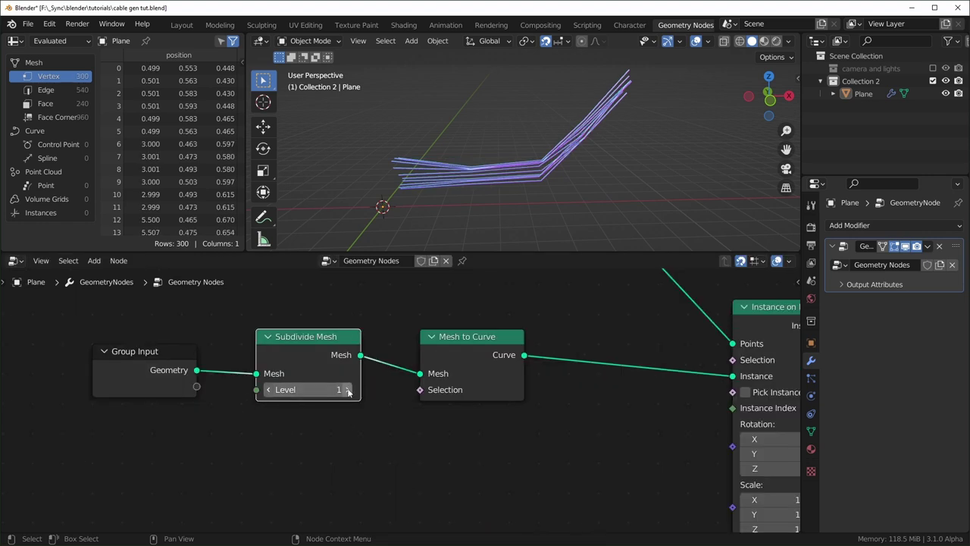
Step: Raise the Subdivide Mesh Level step by step to 5, and bring it down to 0
{"action": "left_click", "coordinate": [349, 391]}
{"action": "left_click", "coordinate": [349, 391]}
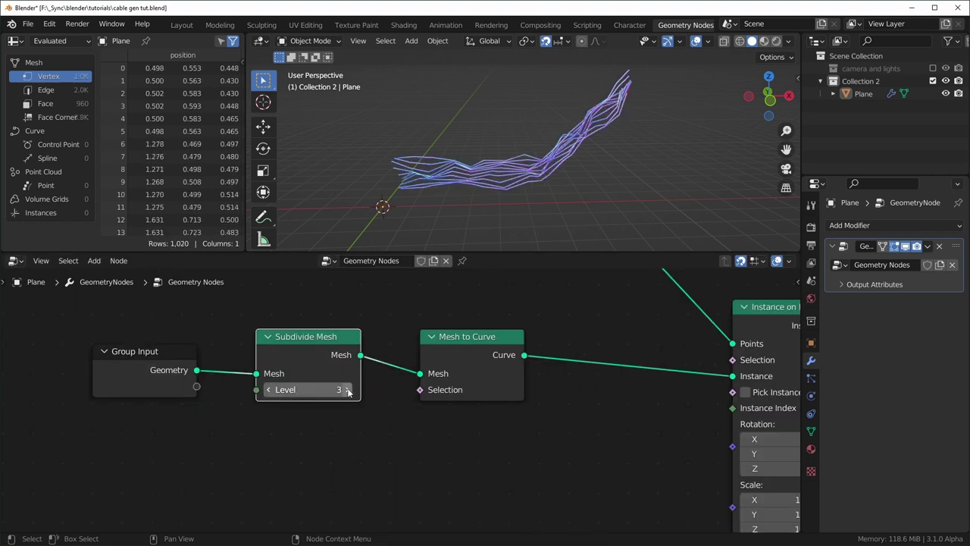
{"action": "left_click", "coordinate": [348, 389]}
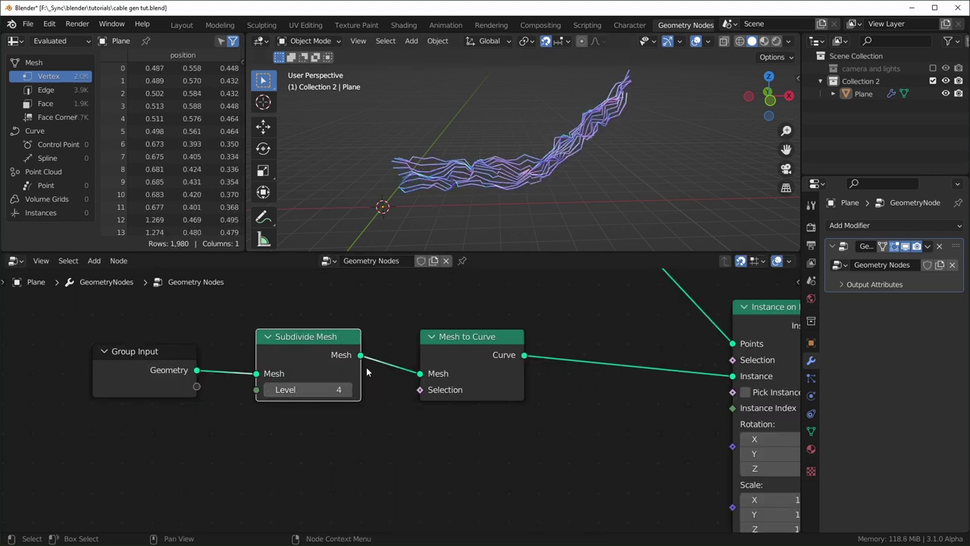
{"action": "left_click", "coordinate": [353, 390]}
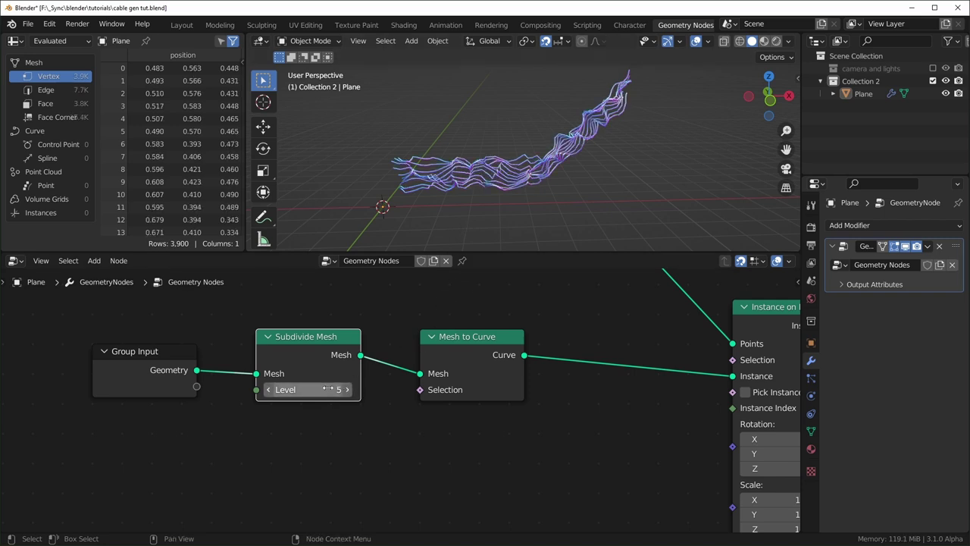
{"action": "left_click_drag", "start_coordinate": [328, 388], "coordinate": [283, 388]}
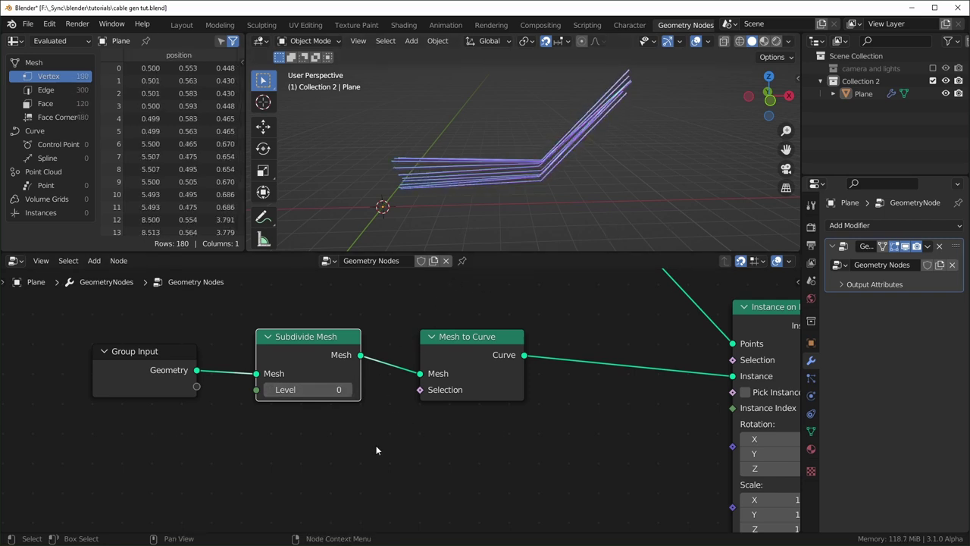
Step: Add a Subdivision Surface node and place it unconnected below the Subdivide Mesh node
{"action": "key", "text": "shift+a"}
{"action": "type", "text": "ssub"}
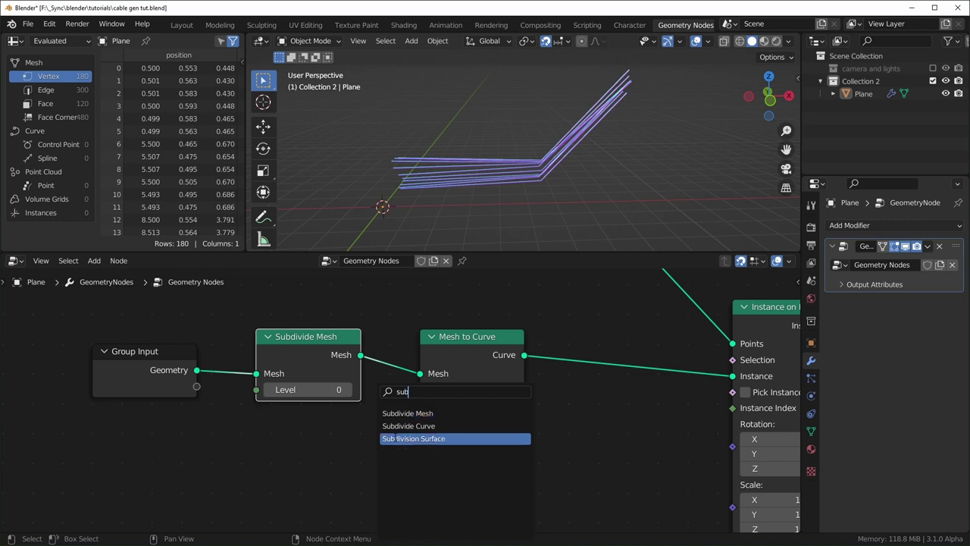
{"action": "left_click", "coordinate": [382, 439]}
{"action": "left_click", "coordinate": [277, 407]}
{"action": "scroll", "coordinate": [414, 373], "scroll_direction": "down", "scroll_amount": 3}
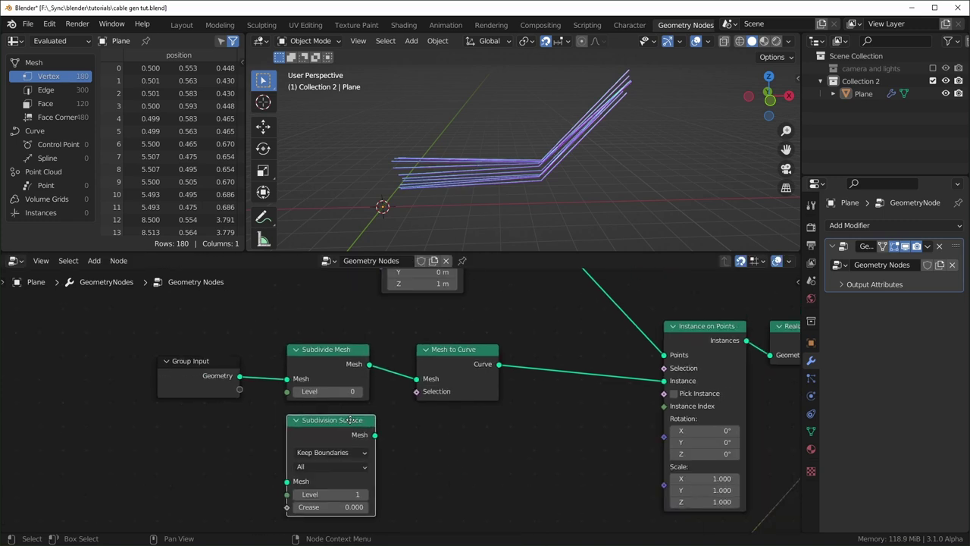
Step: Swap Subdivide Mesh for the Subdivision Surface node on the link before Mesh to Curve and raise its Level to 4
{"action": "left_click_drag", "start_coordinate": [337, 431], "coordinate": [347, 371]}
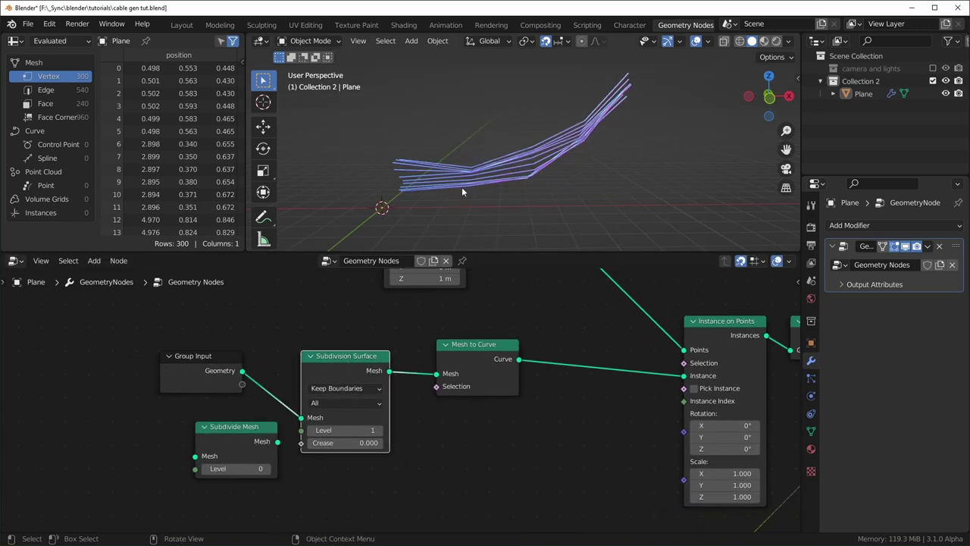
{"action": "left_click", "coordinate": [380, 430]}
{"action": "left_click", "coordinate": [380, 430]}
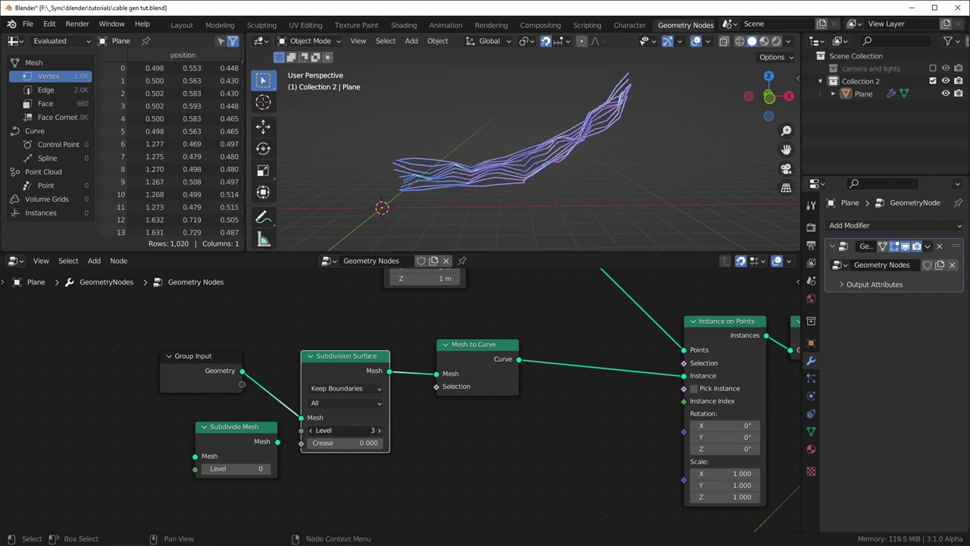
{"action": "left_click", "coordinate": [380, 430]}
Step: Set the Subdivide Mesh Level to 3 and detach both subdivision nodes, leaving Group Input linked directly to Mesh to Curve
{"action": "left_click_drag", "start_coordinate": [365, 356], "coordinate": [381, 469], "text": "alt"}
{"action": "left_click_drag", "start_coordinate": [243, 432], "coordinate": [363, 383]}
{"action": "left_click_drag", "start_coordinate": [339, 359], "coordinate": [327, 312], "text": "alt"}
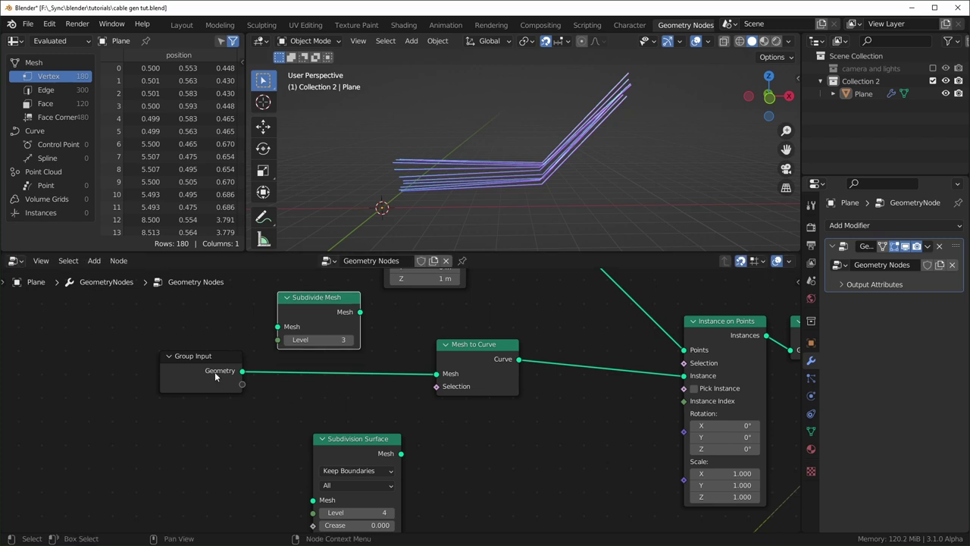
{"action": "scroll", "coordinate": [219, 386], "scroll_direction": "down", "scroll_amount": 3}
{"action": "middle_click_drag", "start_coordinate": [230, 408], "coordinate": [313, 439]}
{"action": "left_click_drag", "start_coordinate": [266, 398], "coordinate": [143, 400]}
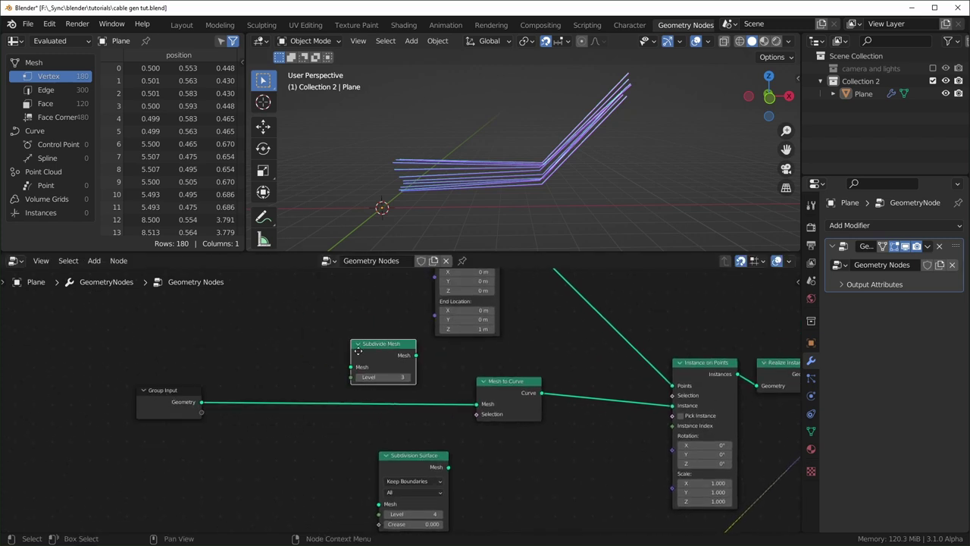
{"action": "left_click_drag", "start_coordinate": [379, 363], "coordinate": [268, 343]}
Step: Add a Switch node and place it beside the Subdivision Surface node
{"action": "key", "text": "shift+a"}
{"action": "type", "text": "swit"}
{"action": "key", "text": "Return"}
{"action": "left_click", "coordinate": [278, 433]}
Step: Connect the Group Input geometry to the Mesh inputs of both Subdivide Mesh and Subdivision Surface
{"action": "left_click_drag", "start_coordinate": [201, 403], "coordinate": [219, 394]}
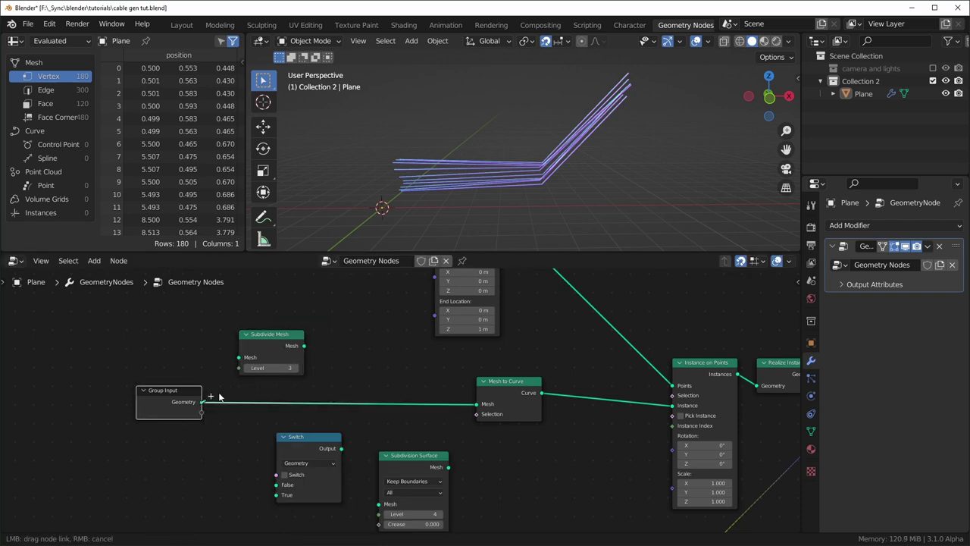
{"action": "left_click_drag", "start_coordinate": [245, 364], "coordinate": [241, 358]}
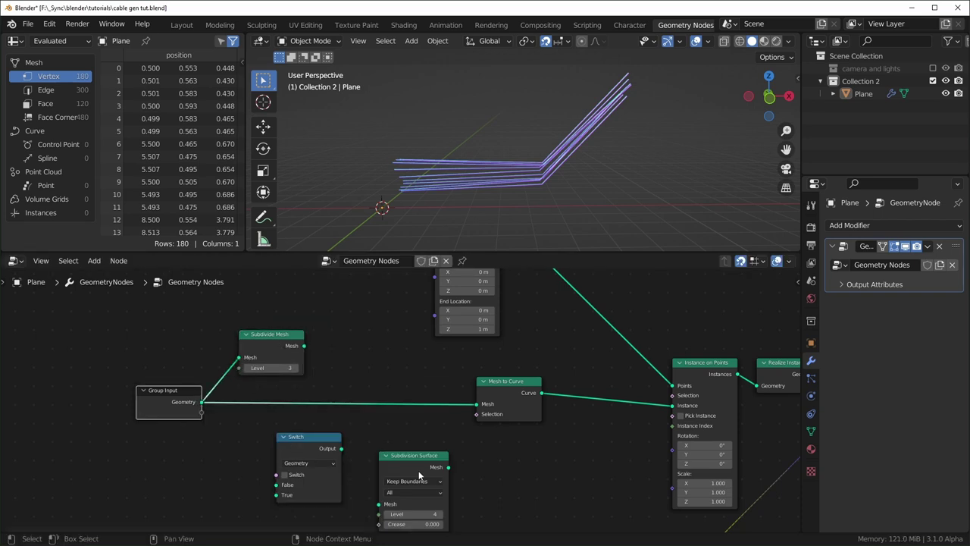
{"action": "left_click_drag", "start_coordinate": [419, 475], "coordinate": [261, 448]}
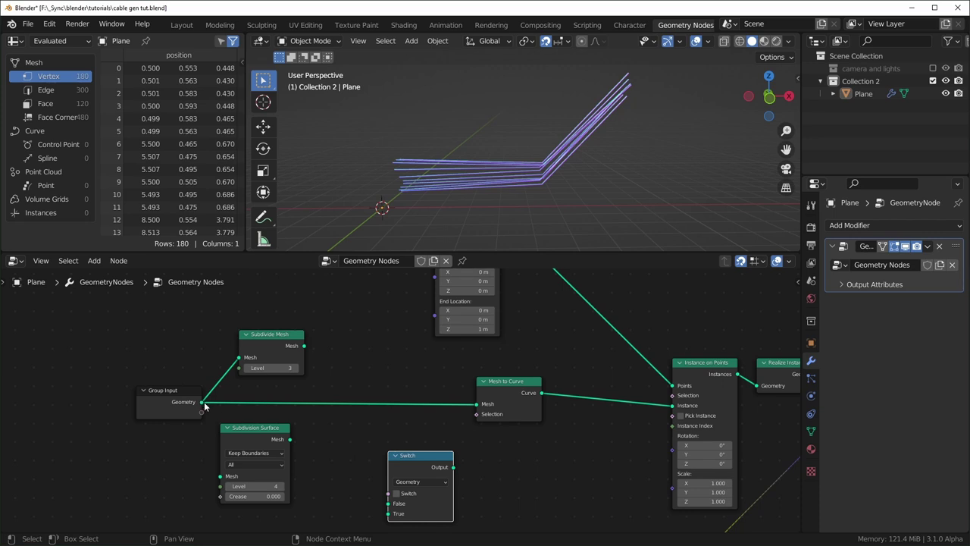
{"action": "left_click_drag", "start_coordinate": [203, 403], "coordinate": [221, 477]}
{"action": "left_click_drag", "start_coordinate": [254, 438], "coordinate": [282, 438]}
Step: Connect Subdivision Surface to the Switch's True input, Subdivide Mesh to False, and the Switch output to Mesh to Curve
{"action": "left_click_drag", "start_coordinate": [410, 454], "coordinate": [374, 427]}
{"action": "middle_click_drag", "start_coordinate": [344, 392], "coordinate": [359, 365]}
{"action": "left_click_drag", "start_coordinate": [334, 413], "coordinate": [345, 390]}
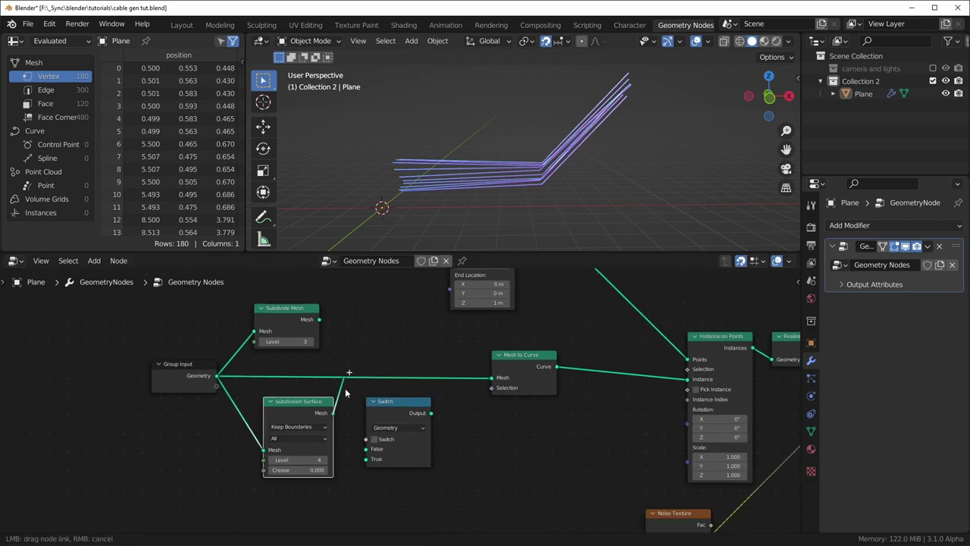
{"action": "left_click_drag", "start_coordinate": [361, 467], "coordinate": [368, 461]}
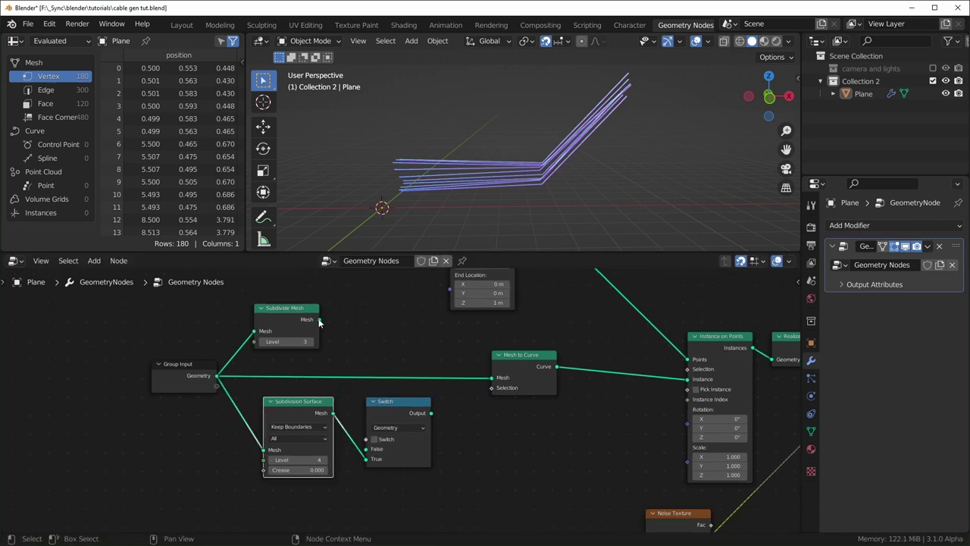
{"action": "left_click_drag", "start_coordinate": [319, 319], "coordinate": [375, 453]}
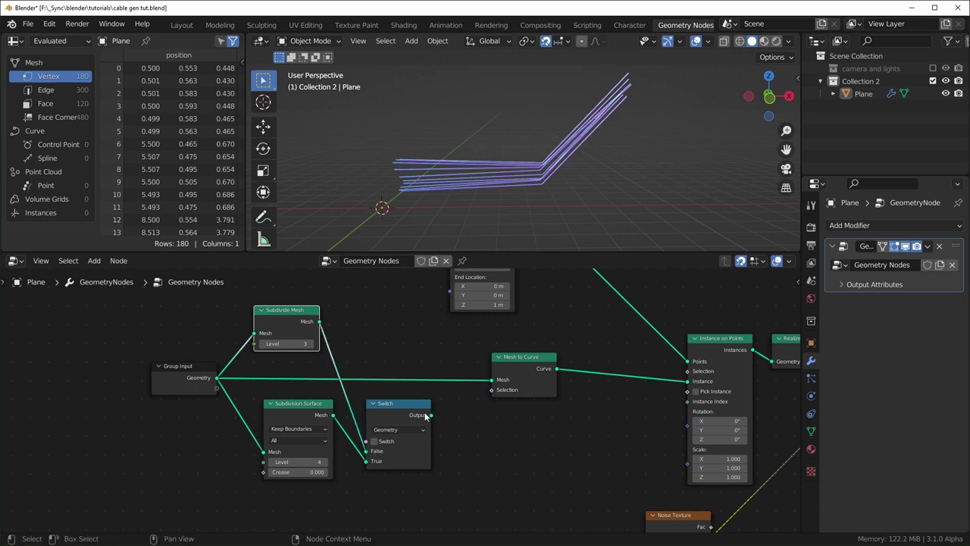
{"action": "left_click_drag", "start_coordinate": [431, 416], "coordinate": [492, 381]}
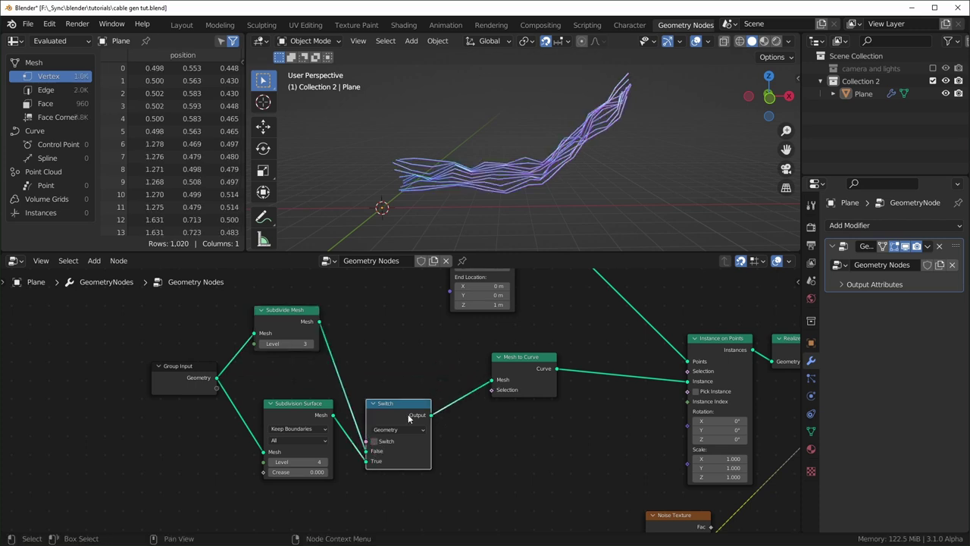
{"action": "left_click_drag", "start_coordinate": [393, 406], "coordinate": [400, 360]}
Step: Enable the Switch node's checkbox to preview the Subdivision Surface branch and disable it again
{"action": "scroll", "coordinate": [412, 413], "scroll_direction": "up", "scroll_amount": 3}
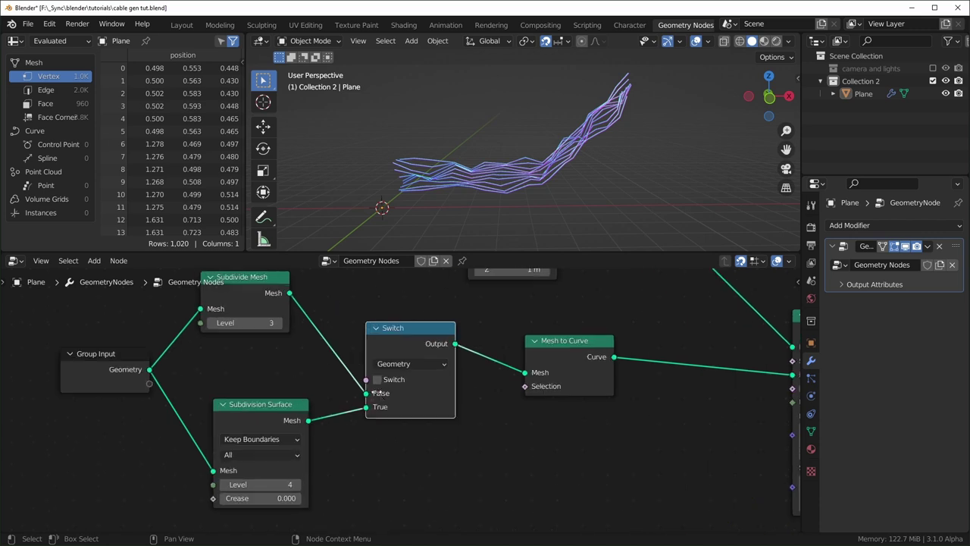
{"action": "middle_click_drag", "start_coordinate": [412, 413], "coordinate": [421, 419]}
{"action": "scroll", "coordinate": [381, 384], "scroll_direction": "down", "scroll_amount": 1}
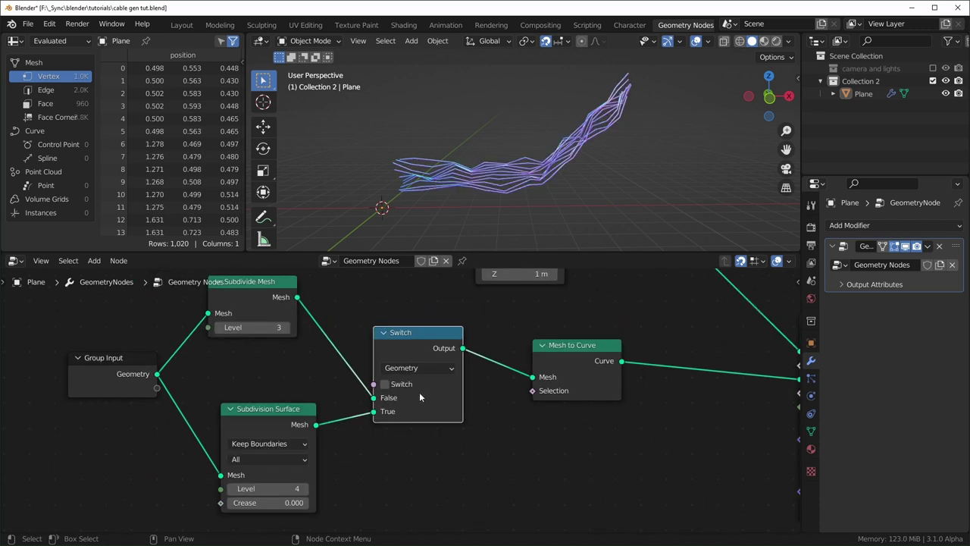
{"action": "left_click", "coordinate": [385, 384]}
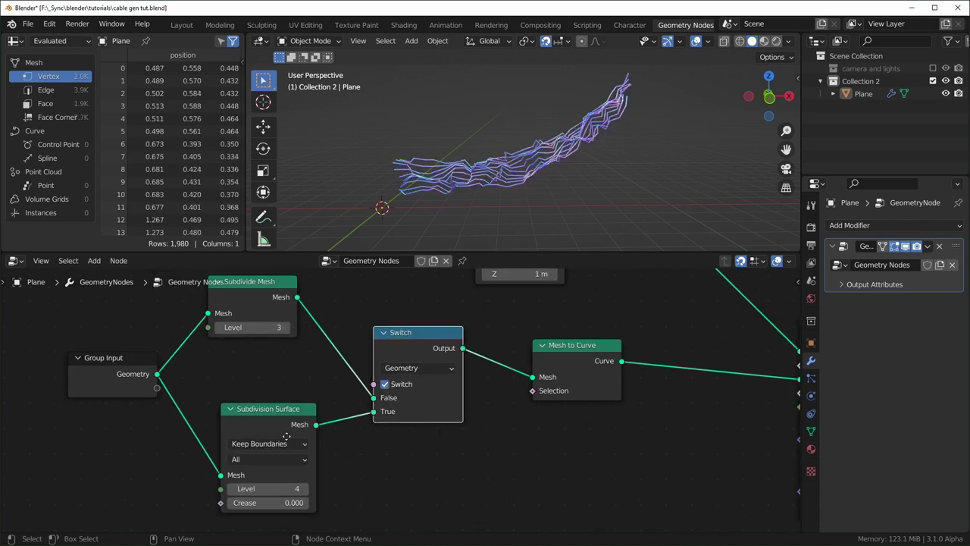
{"action": "middle_click_drag", "start_coordinate": [286, 436], "coordinate": [319, 483]}
{"action": "left_click", "coordinate": [416, 431]}
{"action": "scroll", "coordinate": [289, 424], "scroll_direction": "down", "scroll_amount": 1}
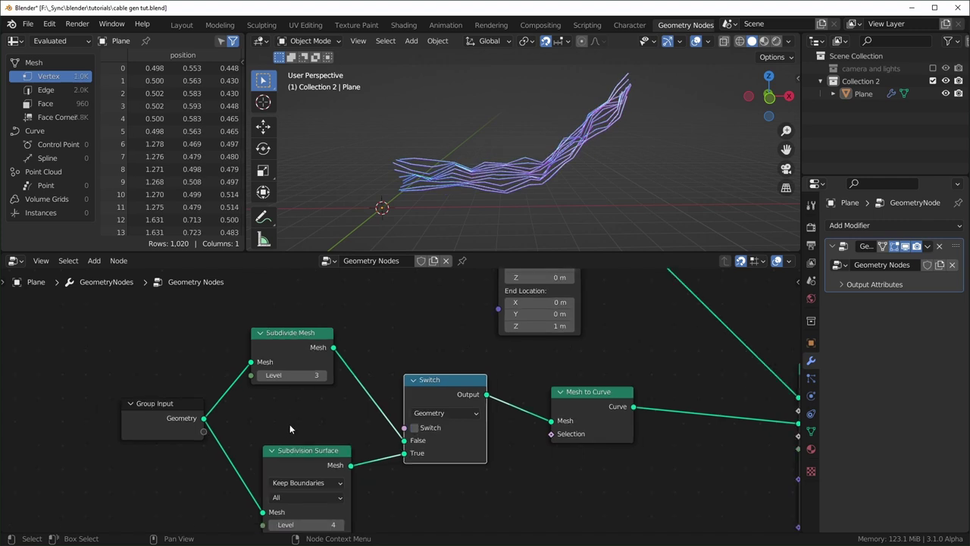
Step: Add an Integer node and connect it to the Level inputs of Subdivide Mesh and Subdivision Surface
{"action": "middle_click_drag", "start_coordinate": [290, 429], "coordinate": [369, 379]}
{"action": "key", "text": "shift+a"}
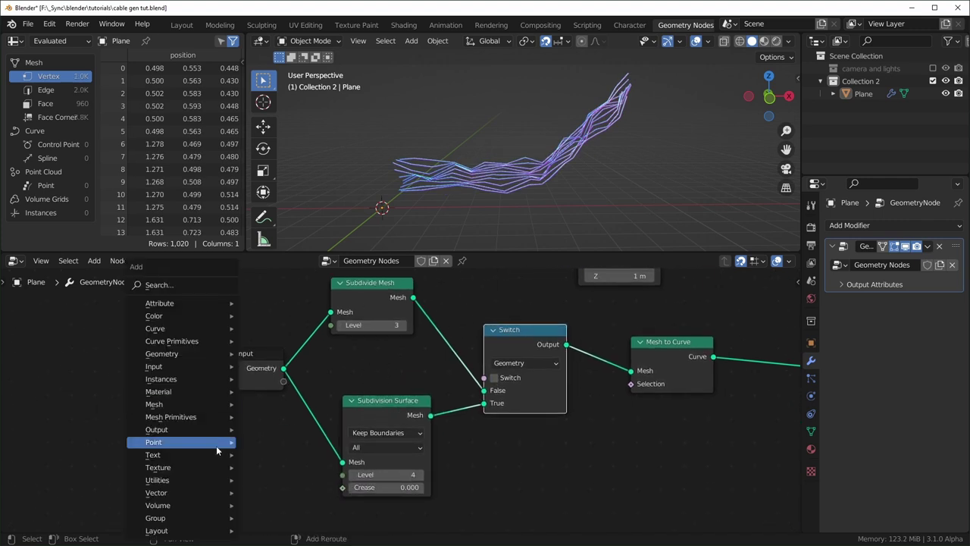
{"action": "type", "text": "sin"}
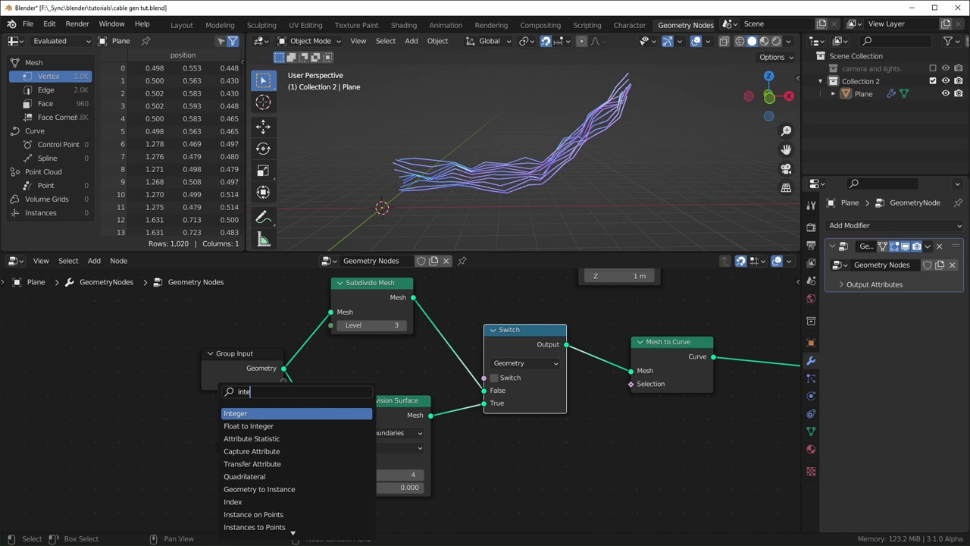
{"action": "left_click", "coordinate": [237, 411]}
{"action": "left_click", "coordinate": [195, 394]}
{"action": "left_click_drag", "start_coordinate": [250, 467], "coordinate": [327, 338]}
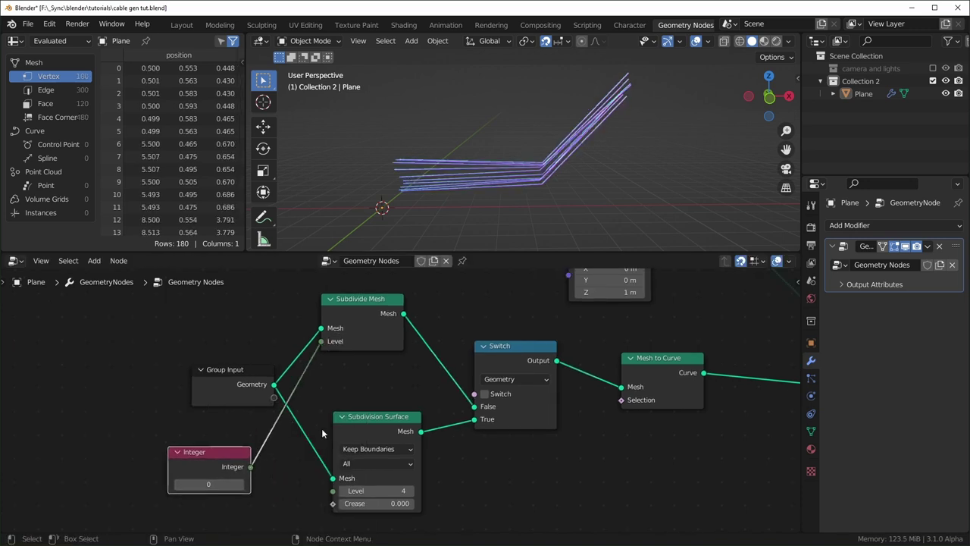
{"action": "left_click_drag", "start_coordinate": [250, 466], "coordinate": [333, 491]}
Step: Raise the Integer node's value to 6 and save the file
{"action": "left_click", "coordinate": [242, 485]}
{"action": "left_click", "coordinate": [242, 485]}
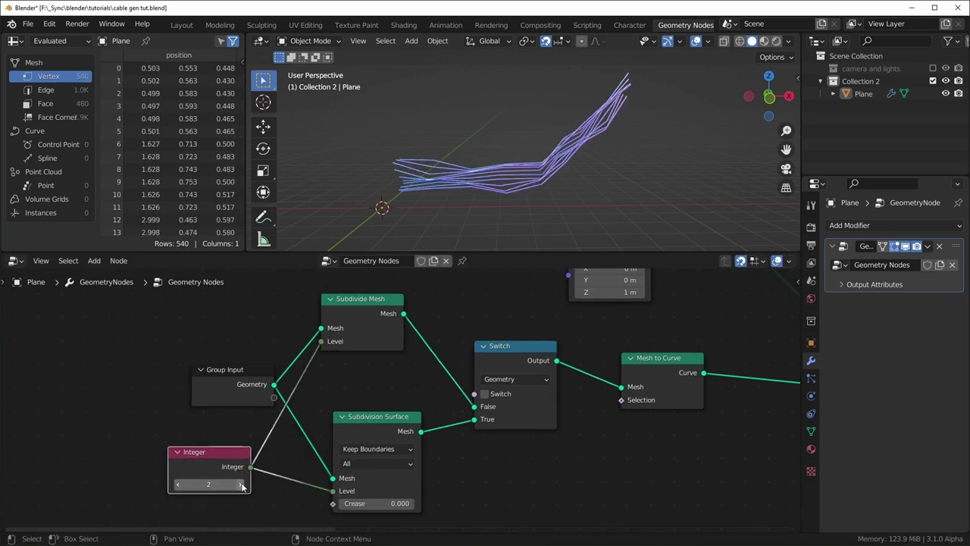
{"action": "left_click", "coordinate": [242, 485]}
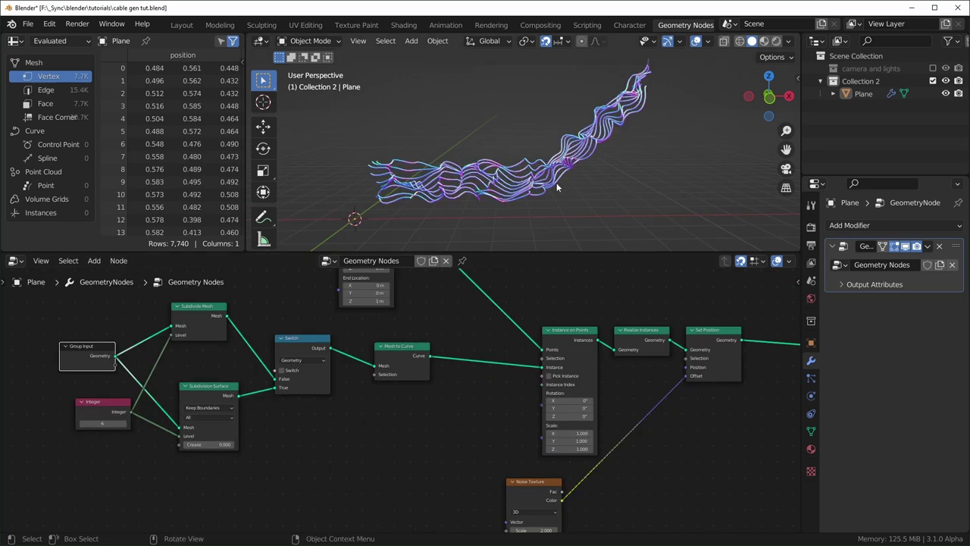
{"action": "key", "text": "ctrl+s"}
Step: Insert a Vector Math node between the Noise Texture's Color and Set Position's Offset, and arrange it beside the Noise Texture
{"action": "middle_click_drag", "start_coordinate": [636, 446], "coordinate": [600, 402]}
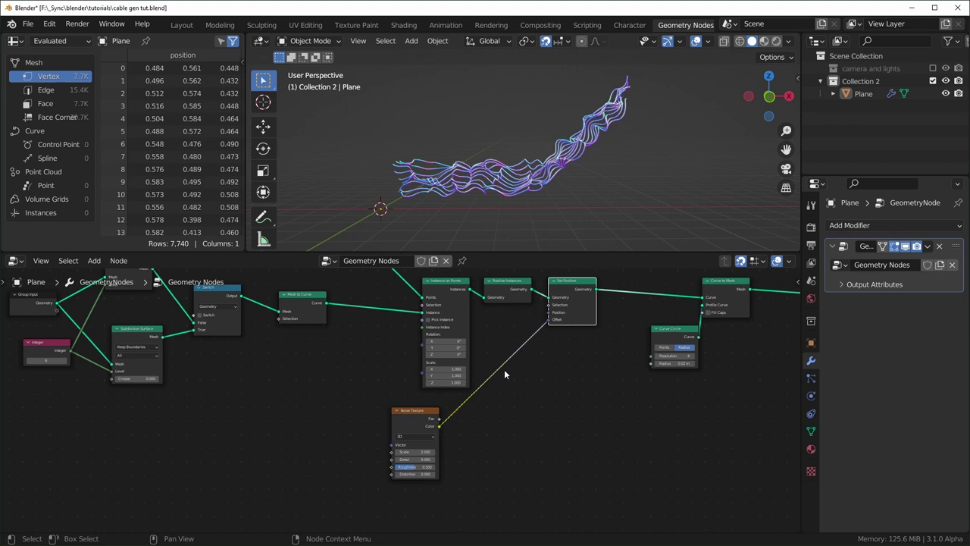
{"action": "scroll", "coordinate": [493, 407], "scroll_direction": "up", "scroll_amount": 1}
{"action": "key", "text": "shift+a"}
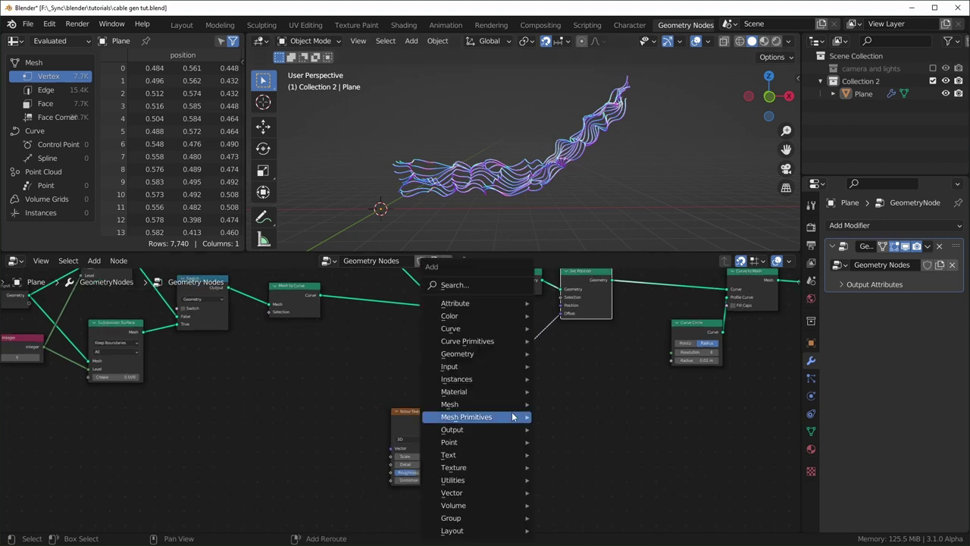
{"action": "type", "text": "math"}
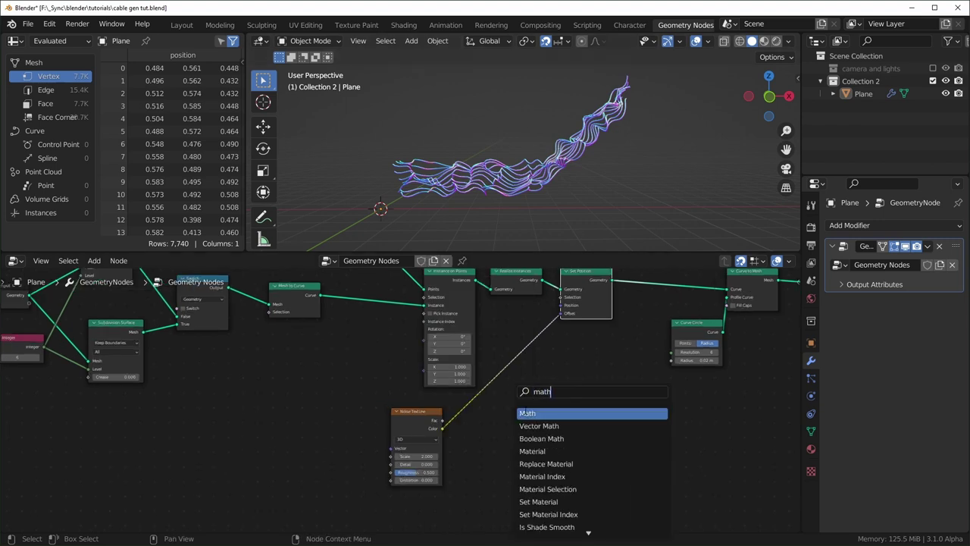
{"action": "left_click", "coordinate": [581, 428]}
{"action": "left_click", "coordinate": [551, 378]}
{"action": "scroll", "coordinate": [515, 409], "scroll_direction": "up", "scroll_amount": 5}
{"action": "middle_click_drag", "start_coordinate": [474, 441], "coordinate": [467, 427]}
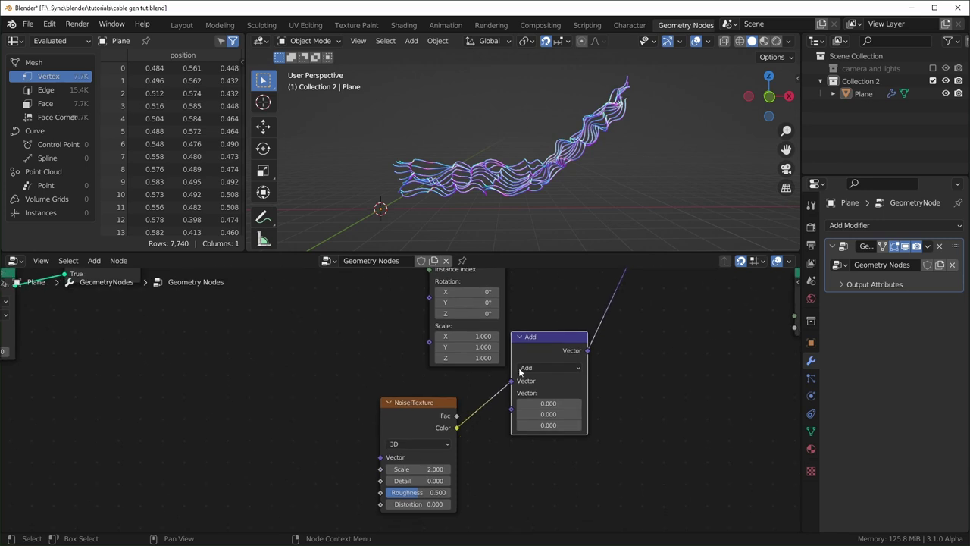
{"action": "middle_click_drag", "start_coordinate": [519, 368], "coordinate": [487, 358]}
{"action": "left_click_drag", "start_coordinate": [528, 356], "coordinate": [550, 410]}
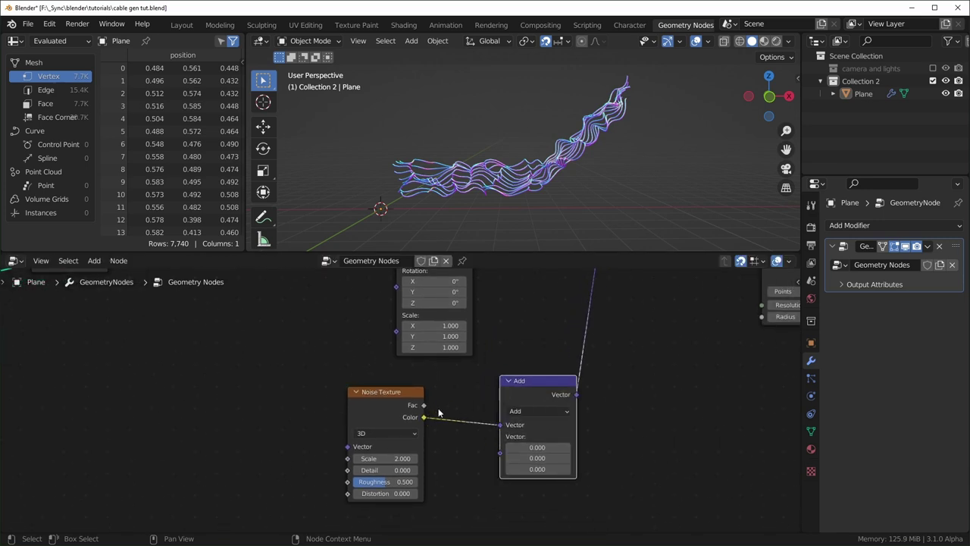
{"action": "scroll", "coordinate": [437, 394], "scroll_direction": "down", "scroll_amount": 3}
{"action": "middle_click_drag", "start_coordinate": [450, 387], "coordinate": [385, 383]}
{"action": "left_click_drag", "start_coordinate": [280, 392], "coordinate": [462, 425]}
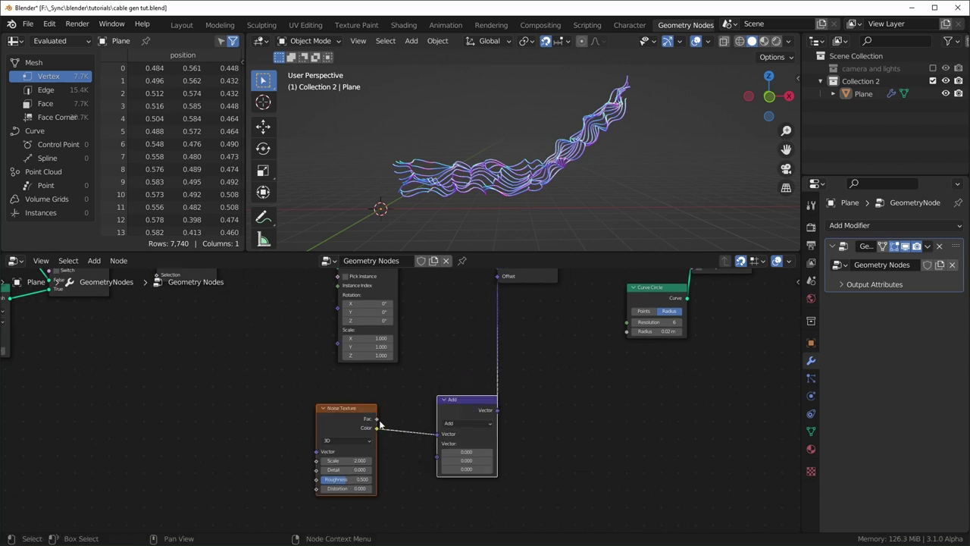
Step: Try the Scale operation on the Vector Math node with a Scale of 0, and fine-adjust the value
{"action": "scroll", "coordinate": [449, 439], "scroll_direction": "up", "scroll_amount": 1}
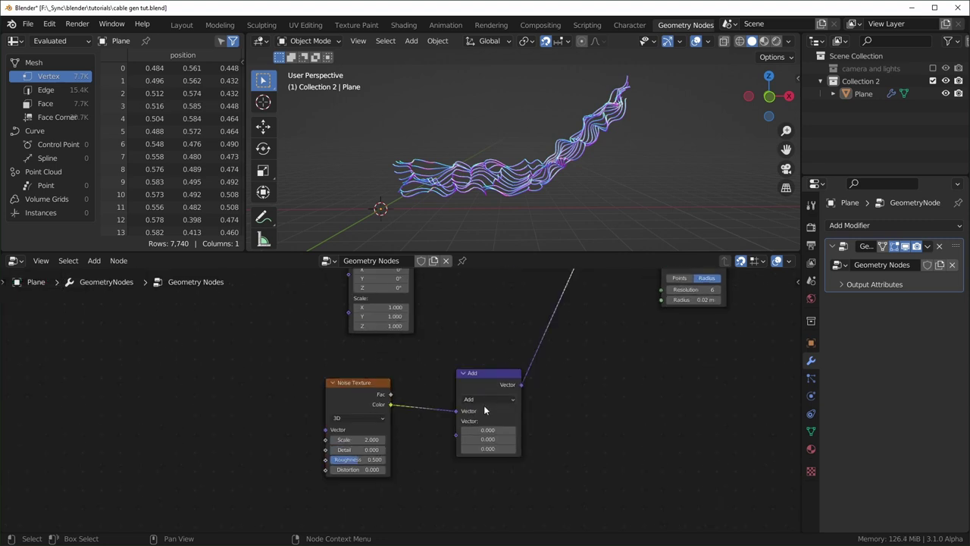
{"action": "left_click", "coordinate": [485, 399]}
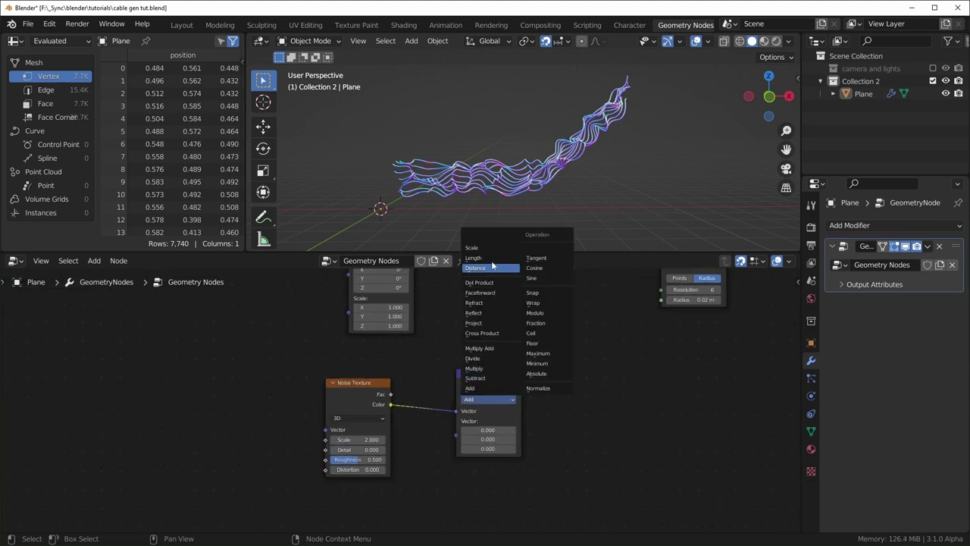
{"action": "left_click", "coordinate": [491, 249]}
{"action": "left_click", "coordinate": [502, 421]}
{"action": "type", "text": "0"}
{"action": "key", "text": "Return"}
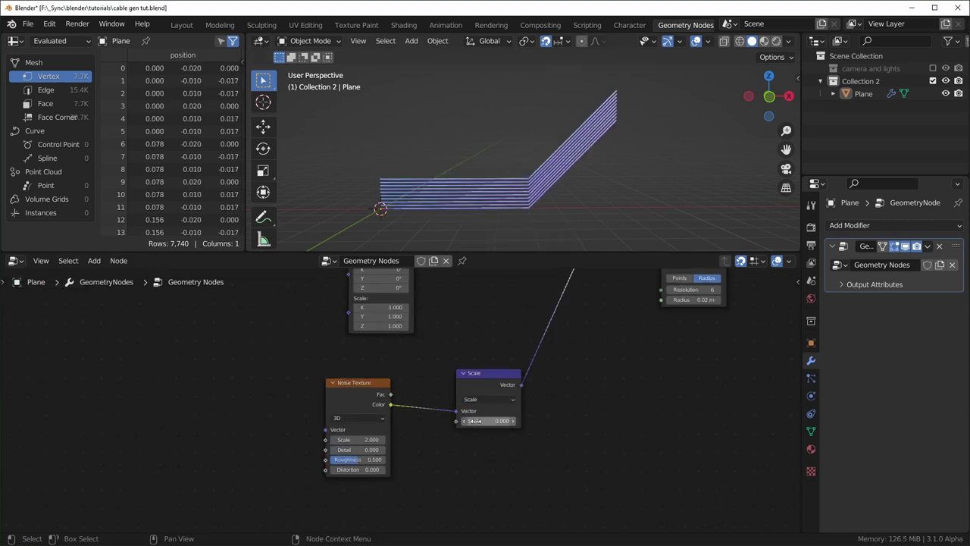
{"action": "left_click_drag", "start_coordinate": [474, 420], "coordinate": [527, 421], "text": "shift"}
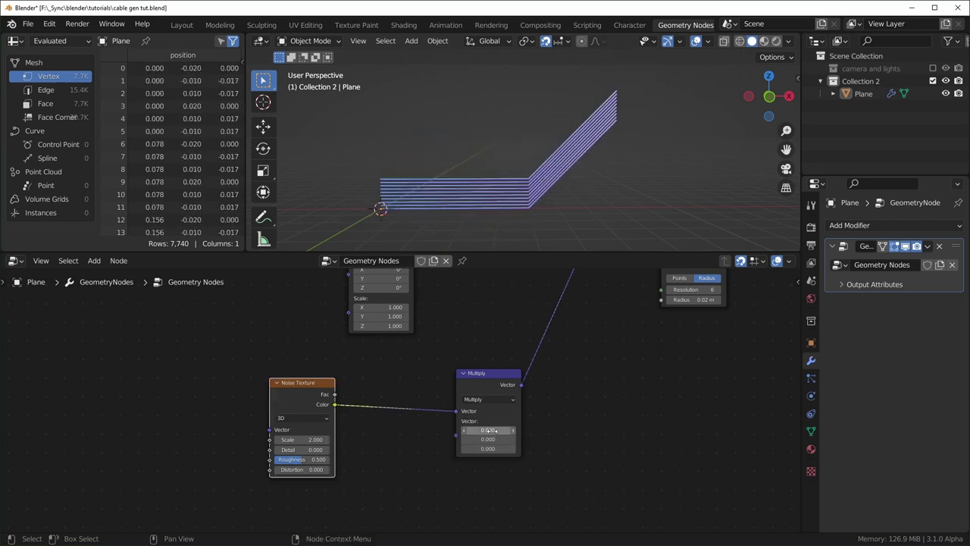
Step: Duplicate the Multiply node onto the link coming from Noise Texture and change the copy's operation to Subtract
{"action": "left_click_drag", "start_coordinate": [487, 430], "coordinate": [474, 449]}
{"action": "left_click", "coordinate": [498, 384]}
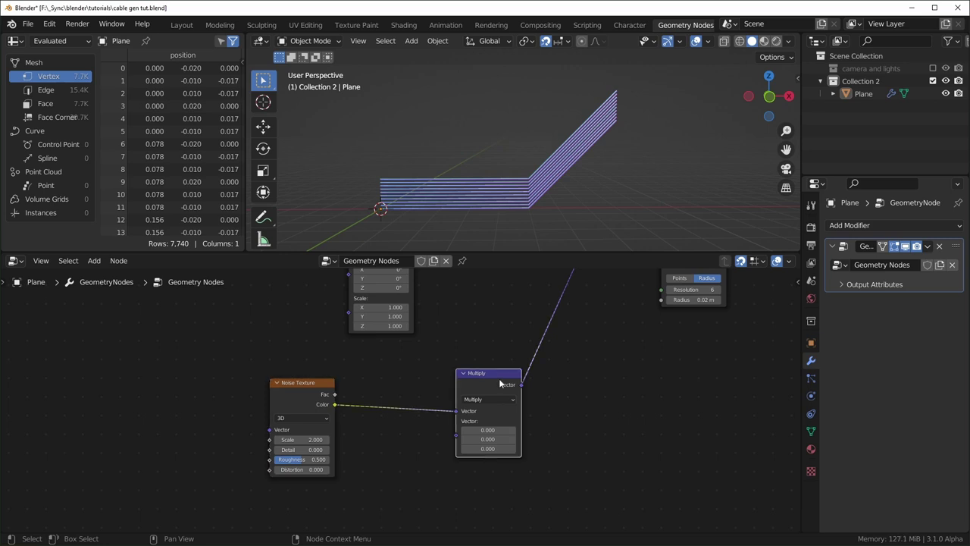
{"action": "key", "text": "shift+d"}
{"action": "left_click", "coordinate": [415, 392]}
{"action": "left_click", "coordinate": [400, 409]}
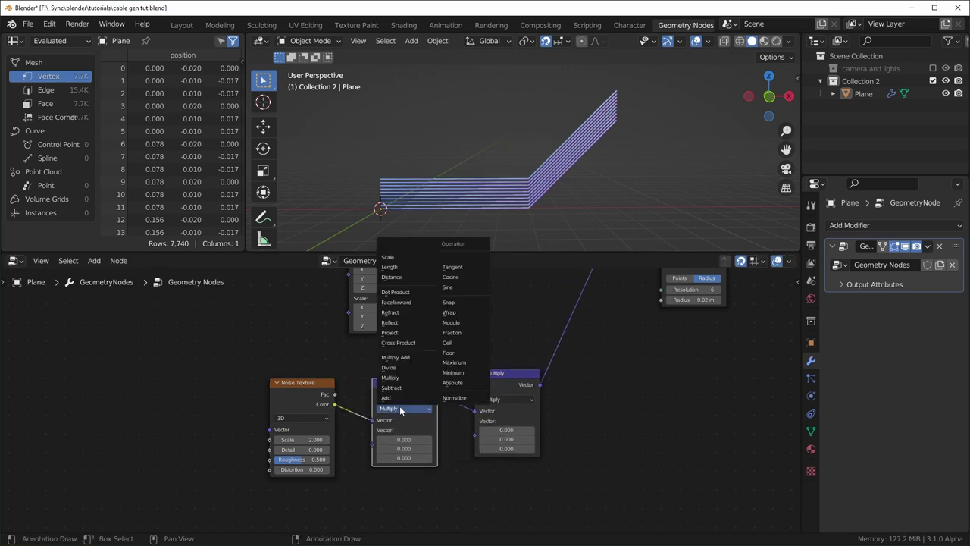
{"action": "left_click", "coordinate": [394, 388]}
Step: Set all three Subtract vector values to 0.5 and move the Noise Texture node farther from it
{"action": "left_click_drag", "start_coordinate": [404, 439], "coordinate": [403, 458]}
{"action": "type", "text": ".5"}
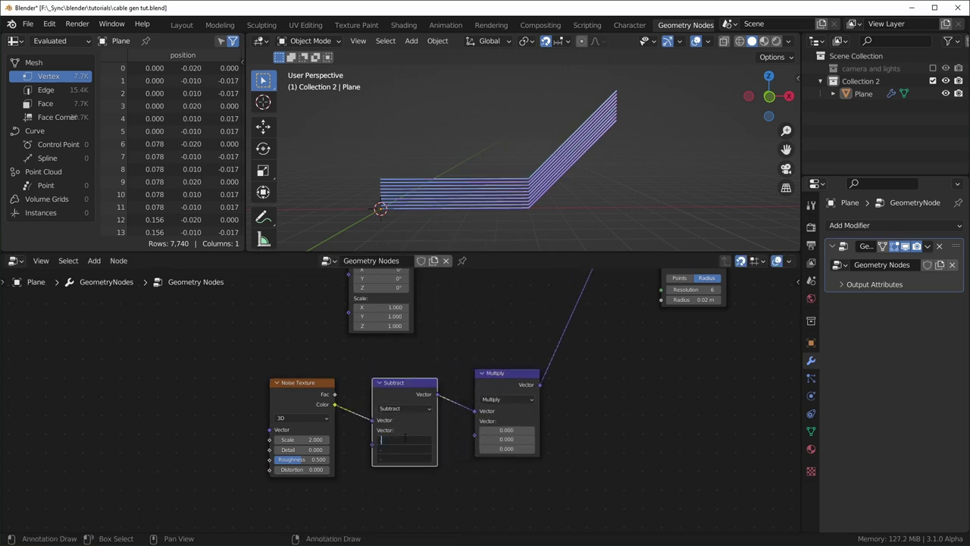
{"action": "key", "text": "Return"}
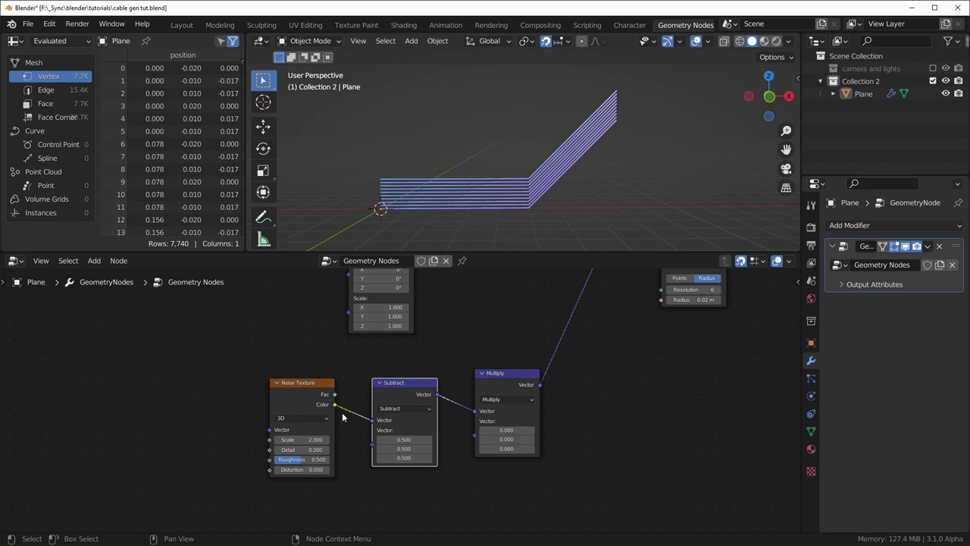
{"action": "left_click_drag", "start_coordinate": [313, 402], "coordinate": [285, 396]}
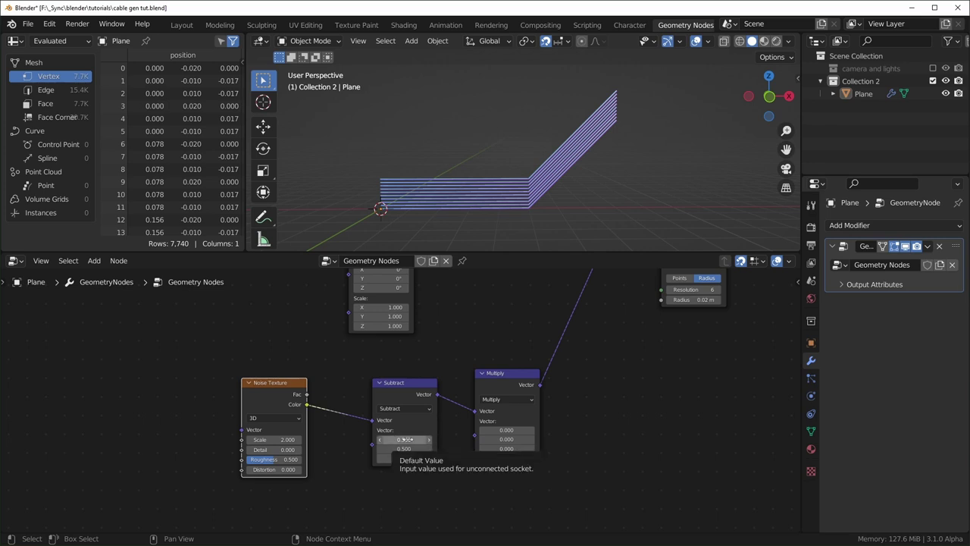
Step: Set all three vector values of the Multiply node to 1 and inspect the displaced cables from another angle
{"action": "mouse_move", "coordinate": [506, 430]}
{"action": "left_mouse_down"}
{"action": "mouse_move", "coordinate": [507, 449]}
{"action": "mouse_move", "coordinate": [540, 449]}
{"action": "mouse_move", "coordinate": [476, 449]}
{"action": "mouse_move", "coordinate": [539, 449]}
{"action": "left_mouse_up"}
{"action": "scroll", "coordinate": [506, 309], "scroll_direction": "down", "scroll_amount": 3}
{"action": "middle_click_drag", "start_coordinate": [507, 309], "coordinate": [435, 361]}
{"action": "middle_click_drag", "start_coordinate": [530, 227], "coordinate": [544, 188]}
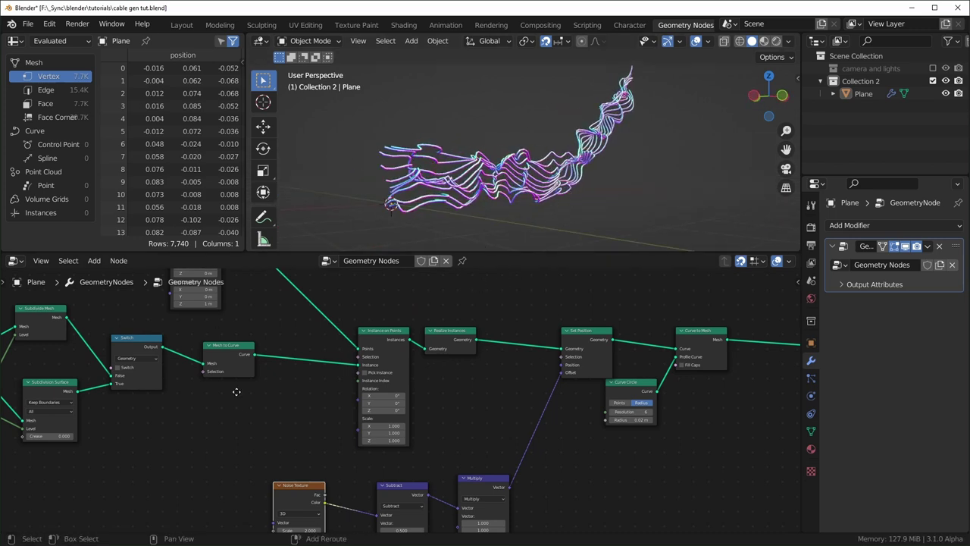
Step: Reduce the Mesh Line's End Location Z gradually, and set it to 0 m
{"action": "middle_click_drag", "start_coordinate": [236, 391], "coordinate": [360, 428]}
{"action": "scroll", "coordinate": [514, 444], "scroll_direction": "down", "scroll_amount": 1}
{"action": "middle_click_drag", "start_coordinate": [508, 449], "coordinate": [532, 453]}
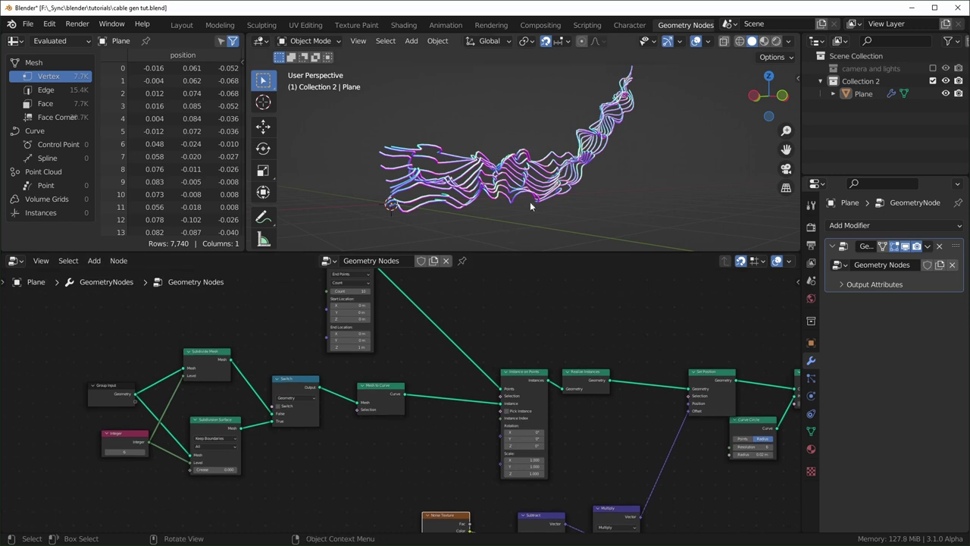
{"action": "scroll", "coordinate": [365, 303], "scroll_direction": "up", "scroll_amount": 2}
{"action": "middle_click_drag", "start_coordinate": [365, 303], "coordinate": [407, 359]}
{"action": "left_click_drag", "start_coordinate": [403, 415], "coordinate": [367, 416], "text": "shift"}
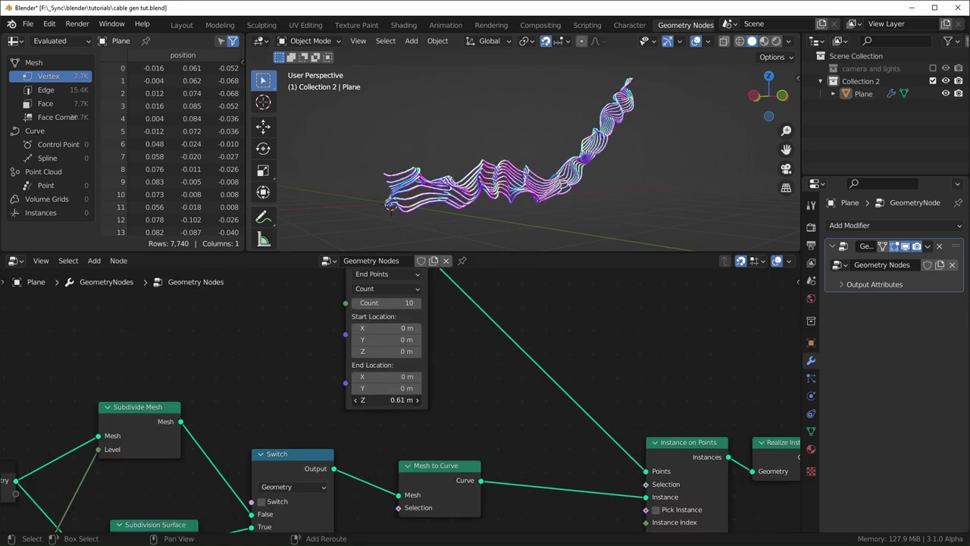
{"action": "left_click_drag", "start_coordinate": [391, 400], "coordinate": [386, 400], "text": "shift"}
{"action": "left_click", "coordinate": [388, 400]}
{"action": "type", "text": "0"}
{"action": "key", "text": "Return"}
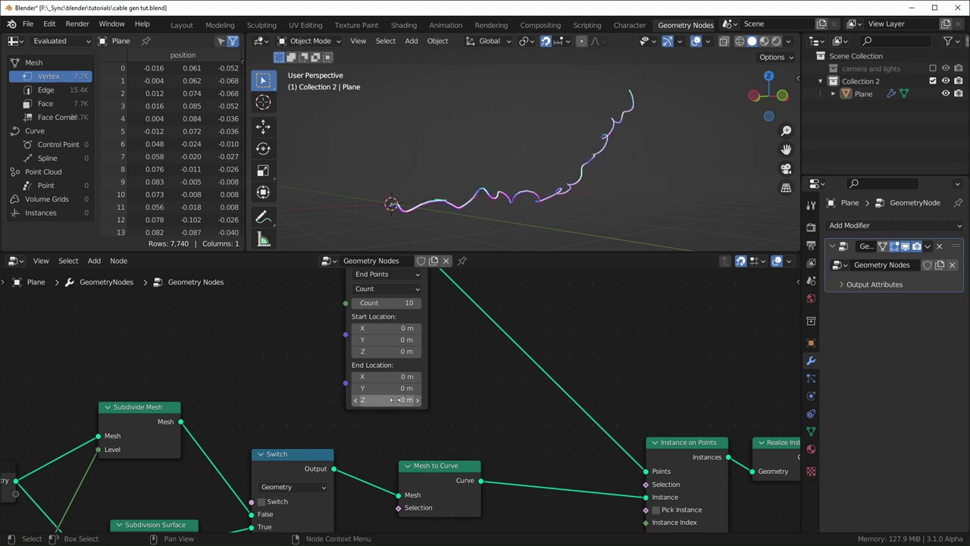
Step: Switch the Noise Texture to 4D and try different W values, ending at 0
{"action": "middle_click_drag", "start_coordinate": [492, 223], "coordinate": [460, 206]}
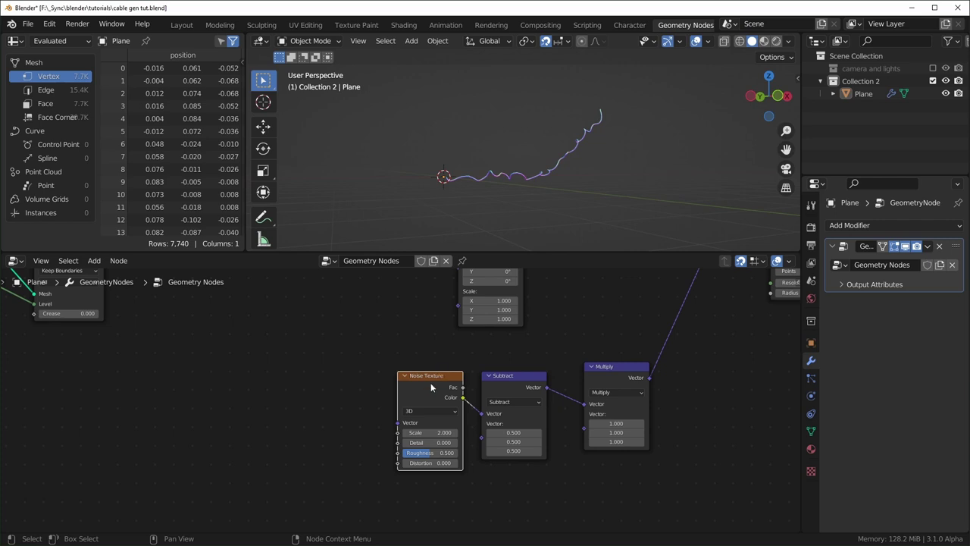
{"action": "scroll", "coordinate": [413, 390], "scroll_direction": "up", "scroll_amount": 3}
{"action": "left_click", "coordinate": [434, 375]}
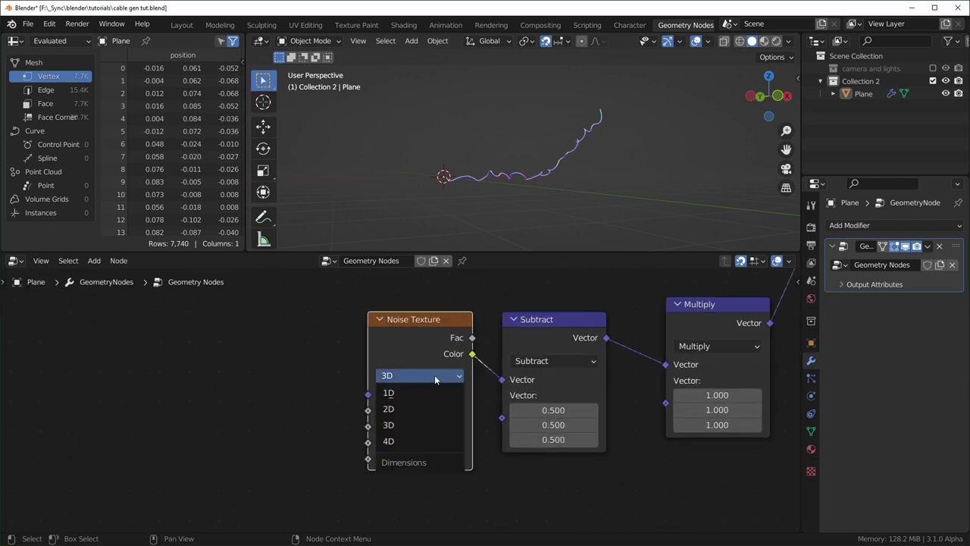
{"action": "left_click", "coordinate": [388, 441]}
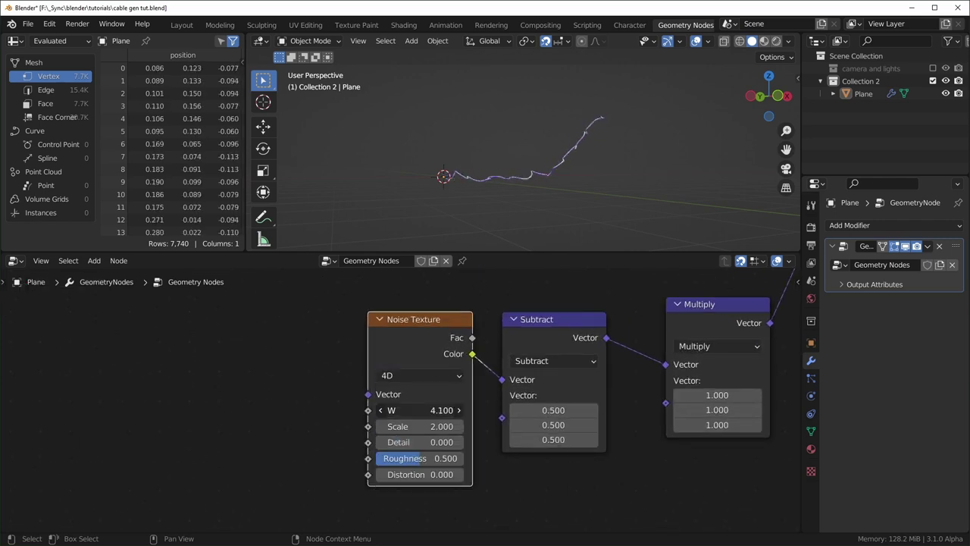
{"action": "left_click_drag", "start_coordinate": [420, 410], "coordinate": [233, 379]}
Step: Move Instance on Points and all nodes feeding it away from Realize Instances to make room between them
{"action": "key", "text": "Home"}
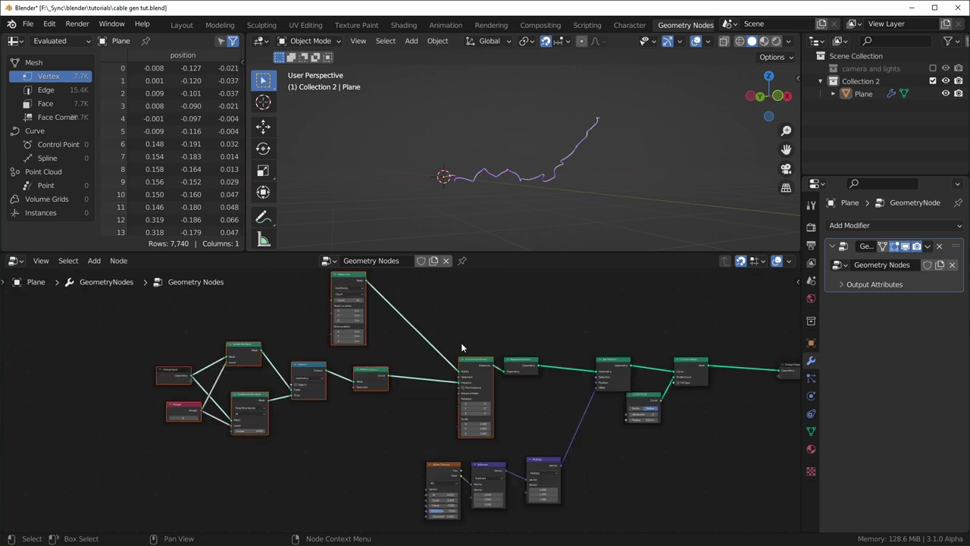
{"action": "key", "text": "g"}
{"action": "left_click", "coordinate": [397, 349]}
{"action": "left_click", "coordinate": [398, 350]}
{"action": "scroll", "coordinate": [481, 399], "scroll_direction": "up", "scroll_amount": 7}
{"action": "middle_click_drag", "start_coordinate": [481, 400], "coordinate": [384, 397]}
Step: Add a Capture Attribute node and insert it on the link between Instance on Points and Realize Instances
{"action": "key", "text": "shift+a"}
{"action": "left_click", "coordinate": [383, 397]}
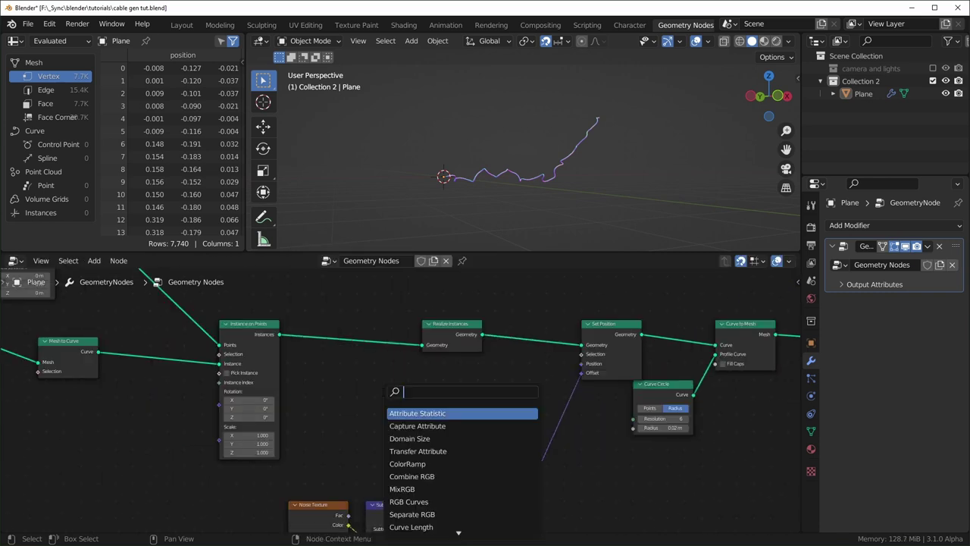
{"action": "type", "text": "cap"}
{"action": "left_click", "coordinate": [407, 413]}
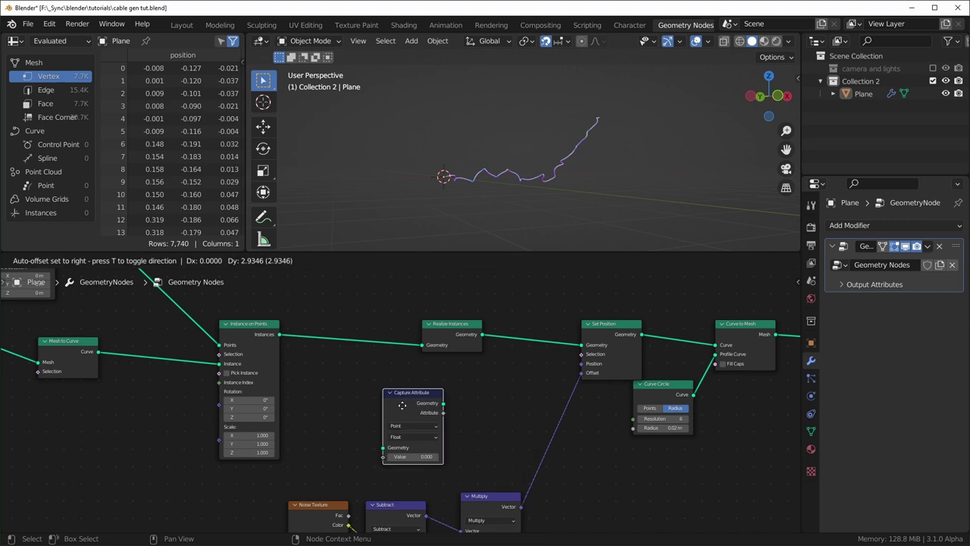
{"action": "left_click", "coordinate": [346, 382]}
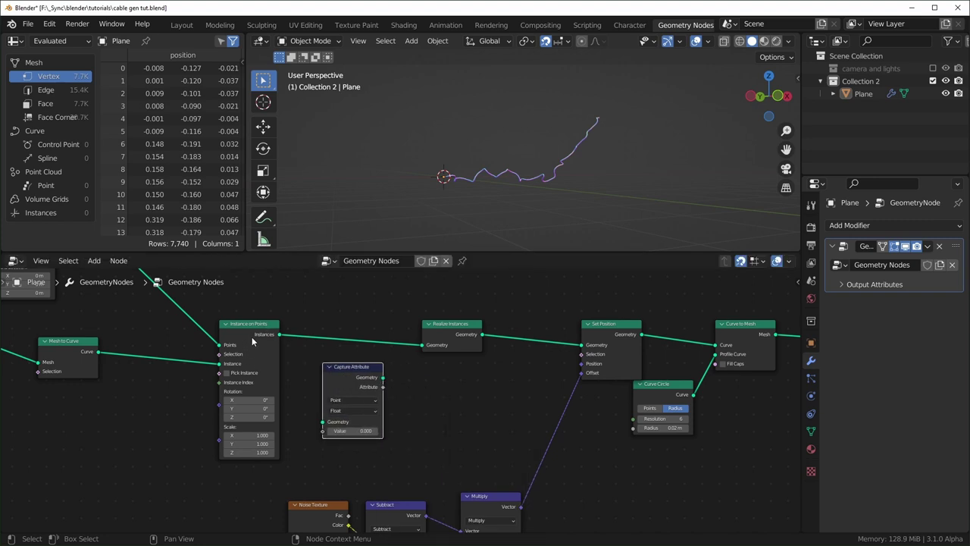
{"action": "left_click_drag", "start_coordinate": [454, 333], "coordinate": [467, 330]}
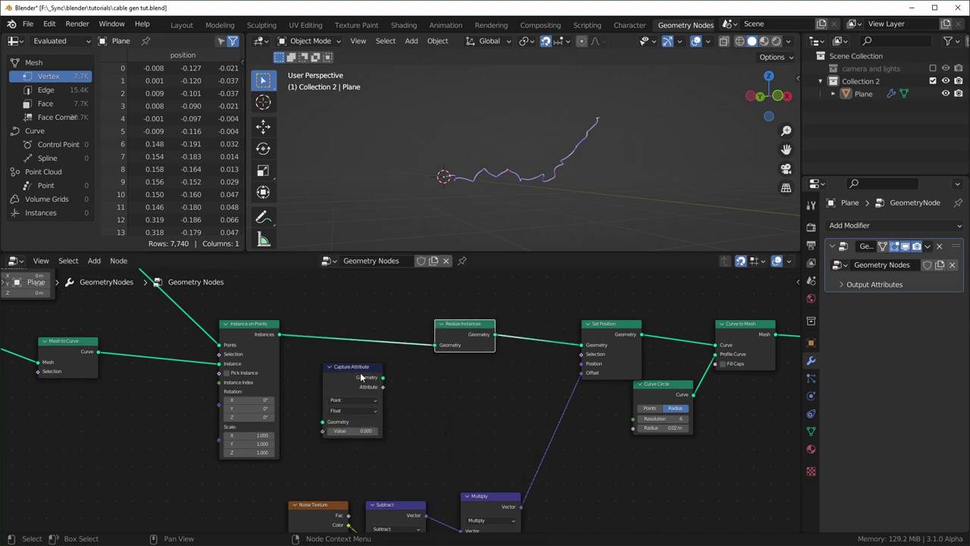
{"action": "left_click_drag", "start_coordinate": [361, 376], "coordinate": [362, 333]}
{"action": "scroll", "coordinate": [384, 409], "scroll_direction": "up", "scroll_amount": 2}
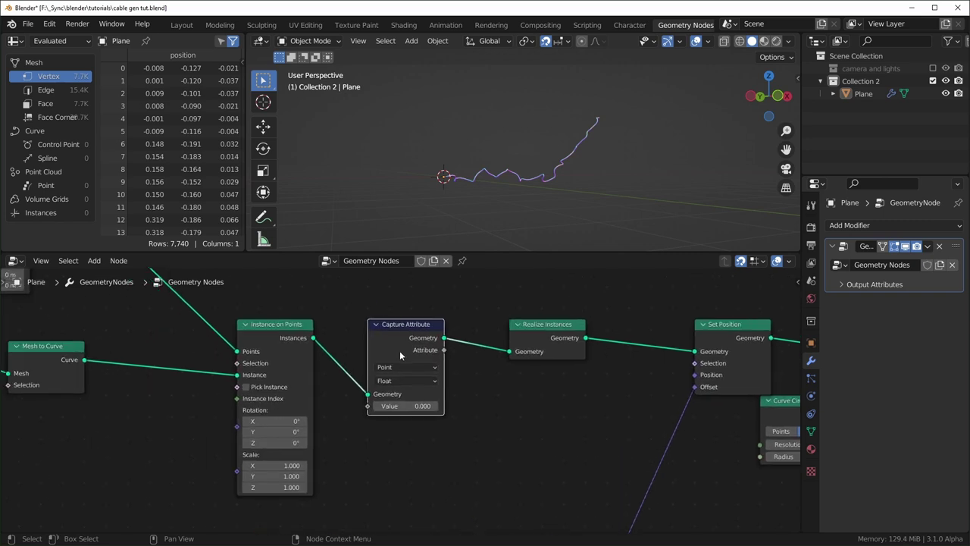
Step: Set the Capture Attribute node's domain to Instance
{"action": "left_click", "coordinate": [399, 367]}
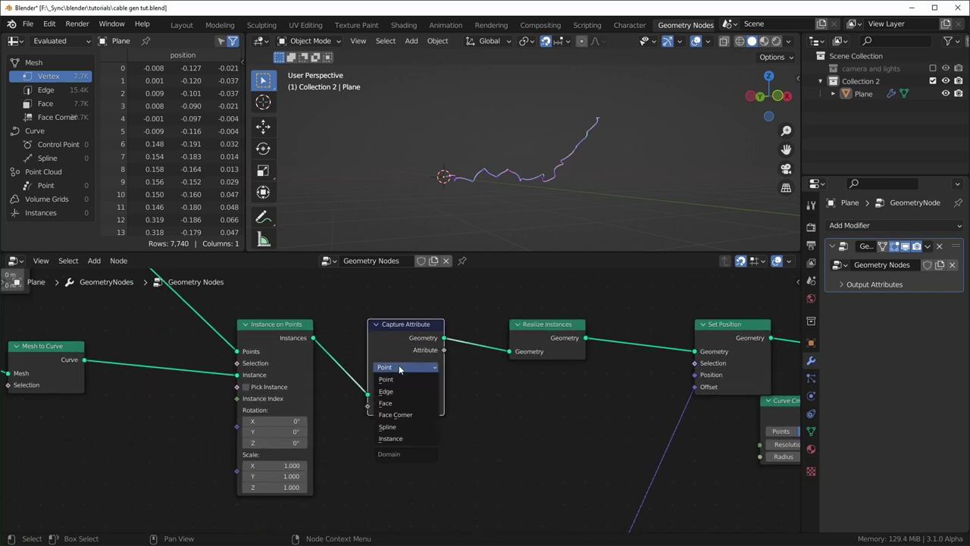
{"action": "left_click", "coordinate": [394, 439]}
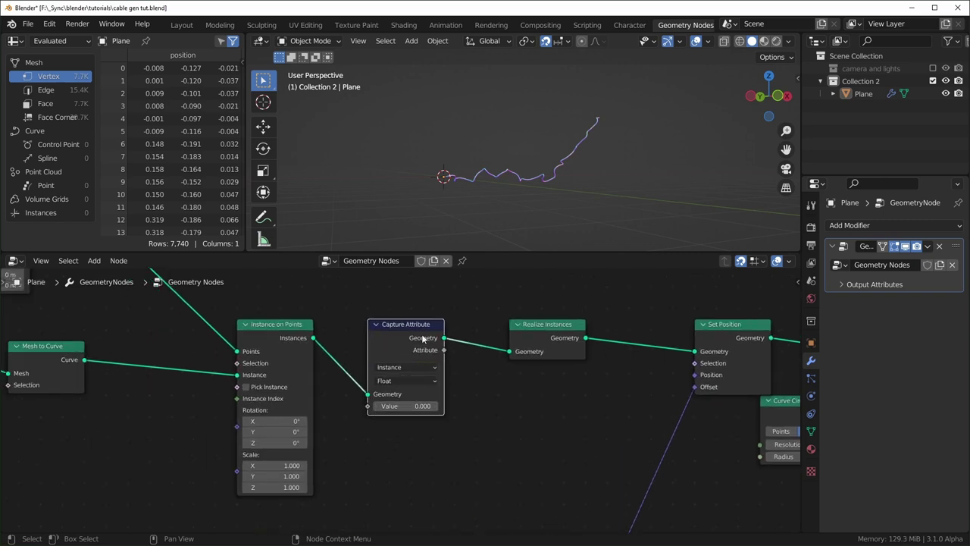
{"action": "scroll", "coordinate": [402, 394], "scroll_direction": "up", "scroll_amount": 1}
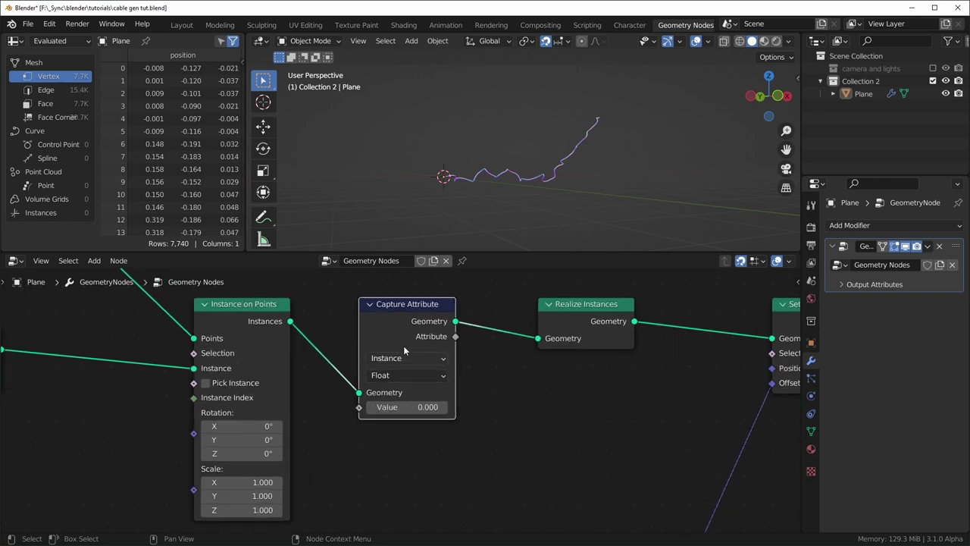
{"action": "left_click", "coordinate": [383, 359]}
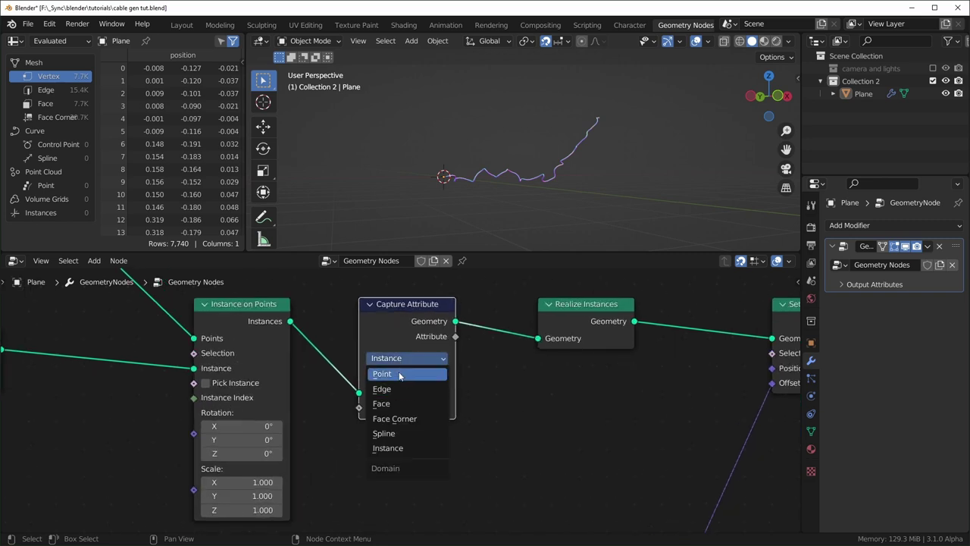
{"action": "left_click", "coordinate": [396, 447]}
{"action": "scroll", "coordinate": [416, 360], "scroll_direction": "down", "scroll_amount": 2}
{"action": "scroll", "coordinate": [449, 438], "scroll_direction": "up", "scroll_amount": 2}
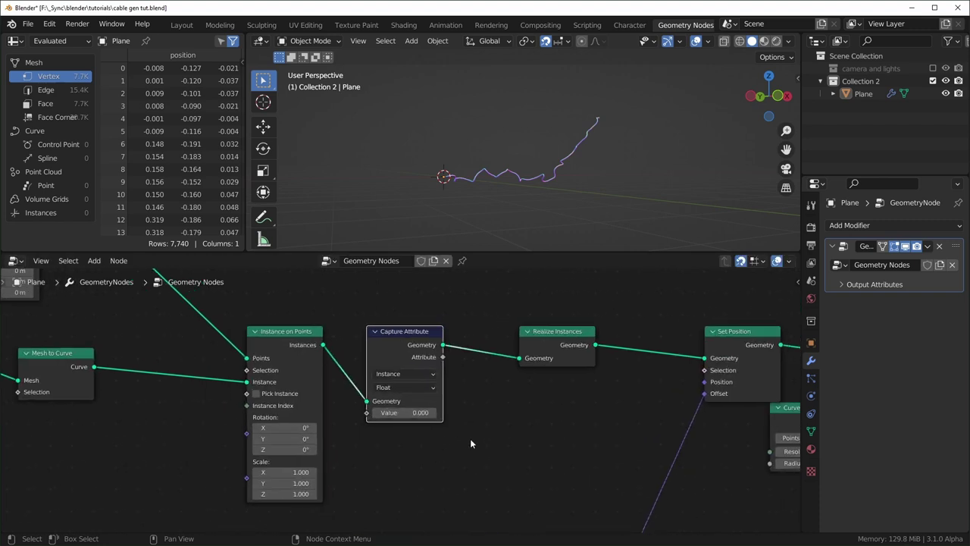
Step: Add an Index node below Capture Attribute and connect its Index output to Capture Attribute's Value
{"action": "key", "text": "shift+a"}
{"action": "type", "text": "inde"}
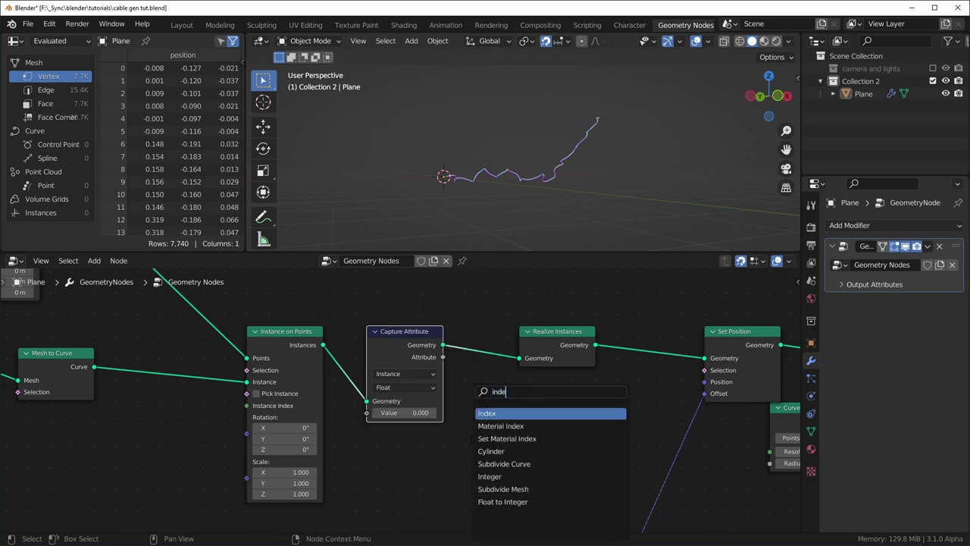
{"action": "type", "text": "x"}
{"action": "key", "text": "Return"}
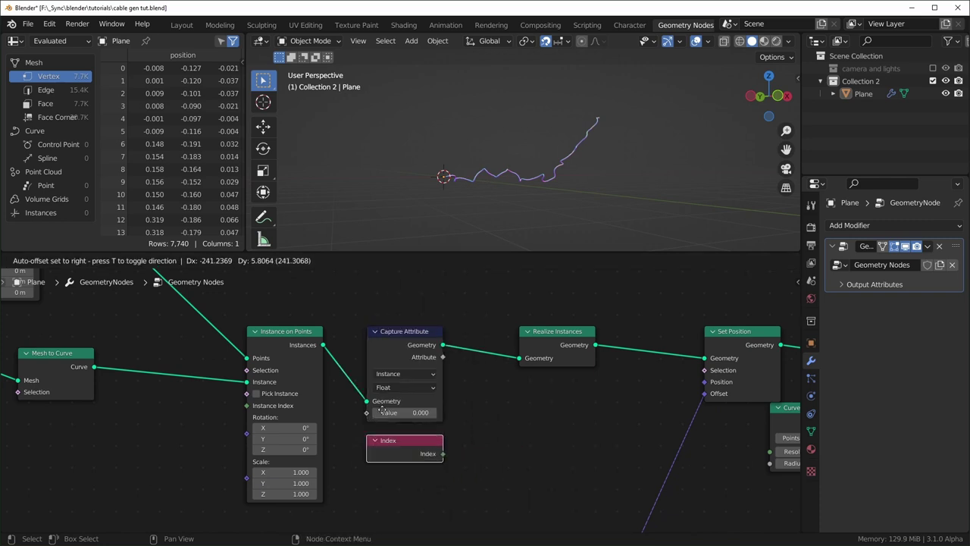
{"action": "left_click", "coordinate": [381, 408]}
{"action": "left_click_drag", "start_coordinate": [443, 453], "coordinate": [367, 413]}
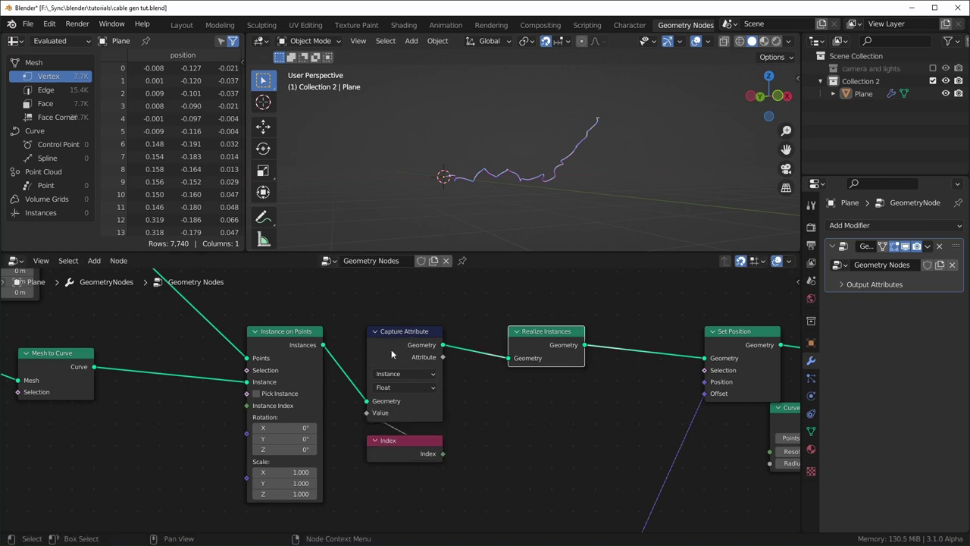
Step: Connect Capture Attribute's Attribute output to the W input of the Noise Texture
{"action": "scroll", "coordinate": [400, 354], "scroll_direction": "down", "scroll_amount": 3}
{"action": "middle_click_drag", "start_coordinate": [368, 355], "coordinate": [590, 415]}
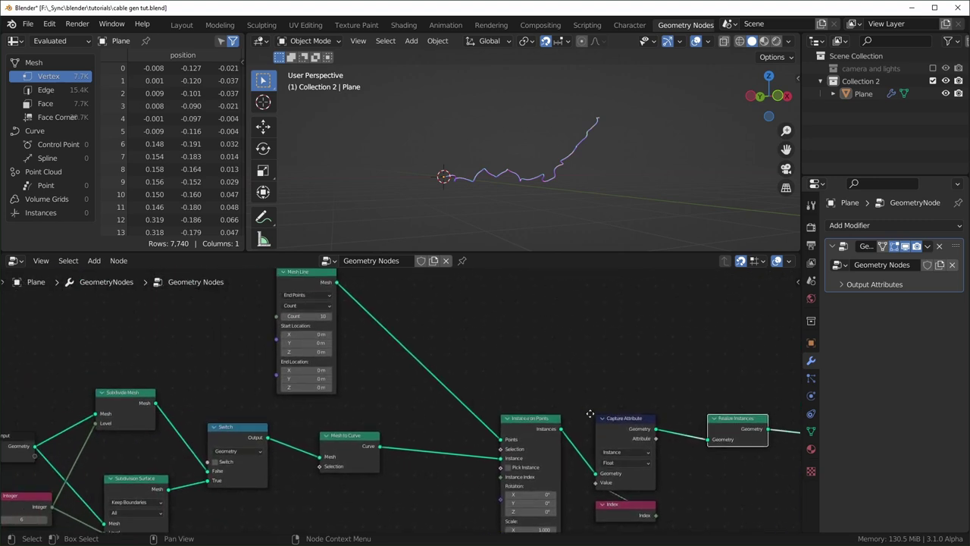
{"action": "middle_click_drag", "start_coordinate": [432, 351], "coordinate": [204, 300]}
{"action": "scroll", "coordinate": [403, 462], "scroll_direction": "up", "scroll_amount": 4}
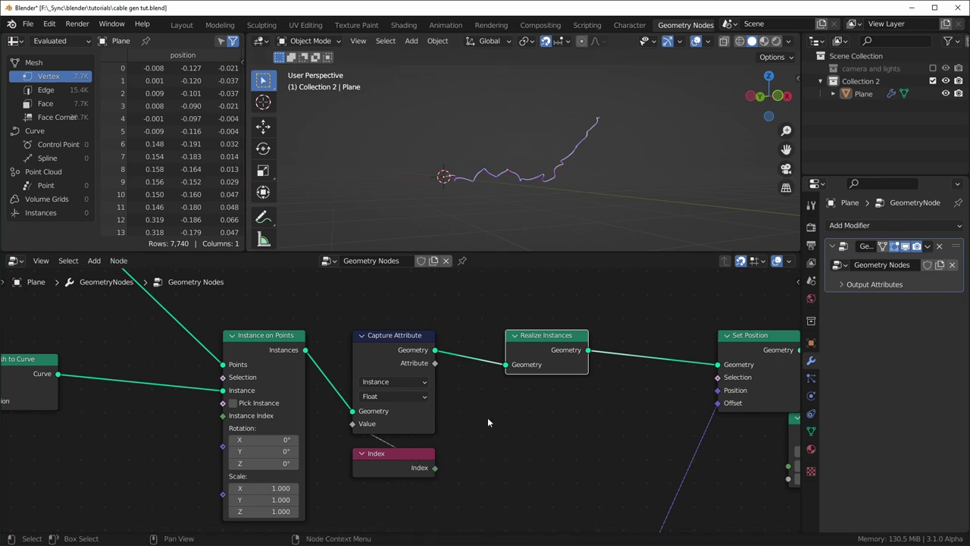
{"action": "scroll", "coordinate": [477, 419], "scroll_direction": "down", "scroll_amount": 3}
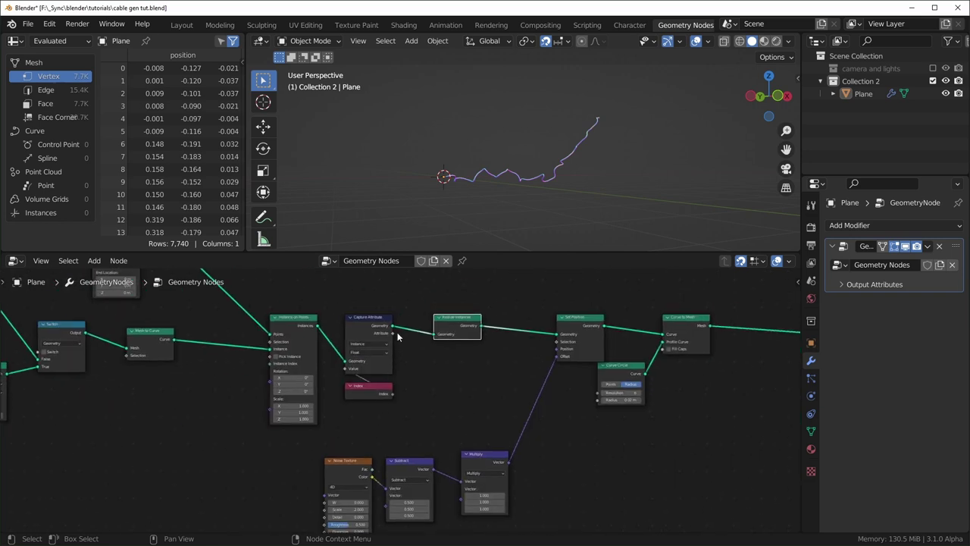
{"action": "left_click_drag", "start_coordinate": [392, 335], "coordinate": [324, 502]}
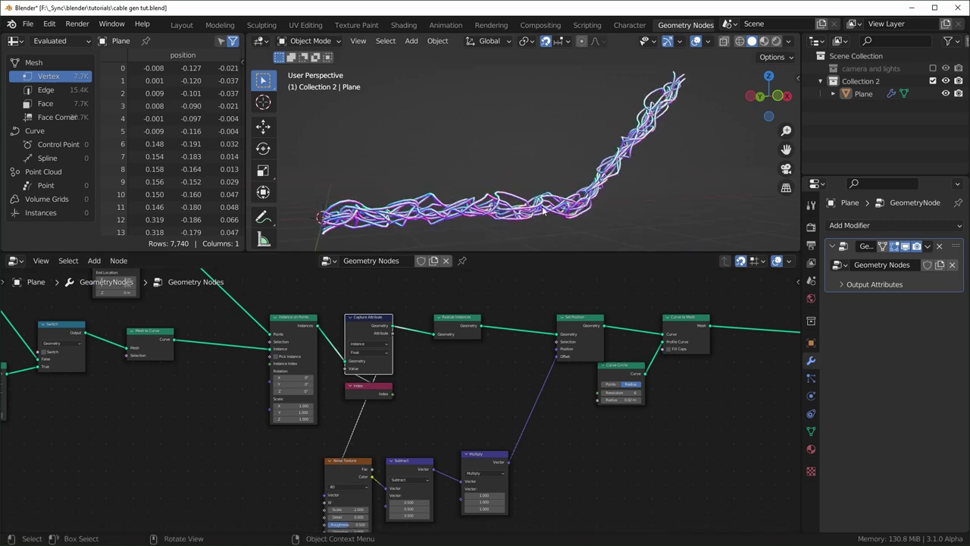
Step: Examine the cable bundle and follow the captured attribute's link into the Noise Texture's W input
{"action": "middle_click_drag", "start_coordinate": [539, 200], "coordinate": [532, 194]}
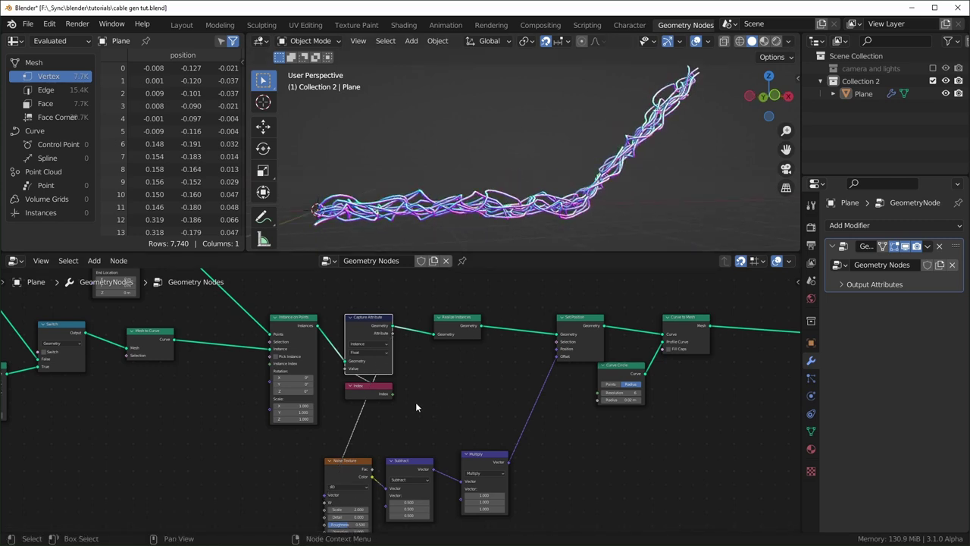
{"action": "scroll", "coordinate": [416, 402], "scroll_direction": "down", "scroll_amount": 4}
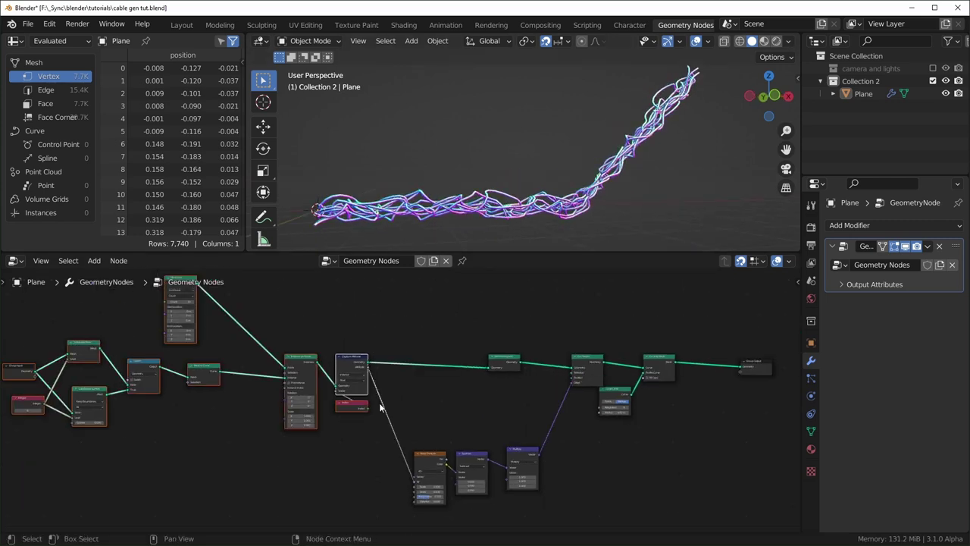
{"action": "middle_click_drag", "start_coordinate": [381, 404], "coordinate": [369, 328]}
{"action": "scroll", "coordinate": [377, 347], "scroll_direction": "up", "scroll_amount": 4}
{"action": "scroll", "coordinate": [401, 407], "scroll_direction": "up", "scroll_amount": 6}
{"action": "scroll", "coordinate": [401, 408], "scroll_direction": "down", "scroll_amount": 1}
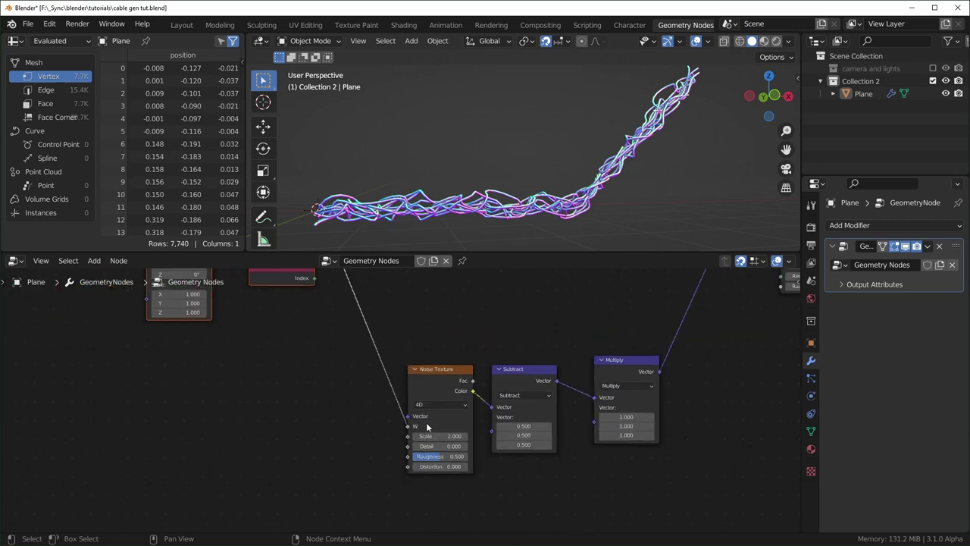
{"action": "middle_click_drag", "start_coordinate": [331, 409], "coordinate": [335, 444]}
{"action": "middle_click_drag", "start_coordinate": [335, 444], "coordinate": [340, 468]}
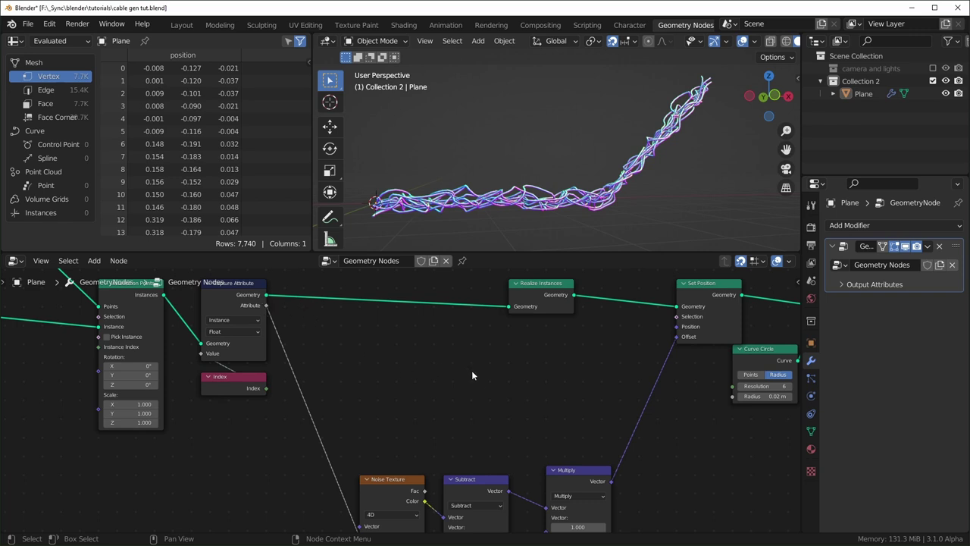
Step: Connect Capture Attribute's Attribute to a new Group Output input and name the output attribute Instance
{"action": "scroll", "coordinate": [471, 369], "scroll_direction": "down", "scroll_amount": 3}
{"action": "middle_click_drag", "start_coordinate": [487, 368], "coordinate": [336, 369]}
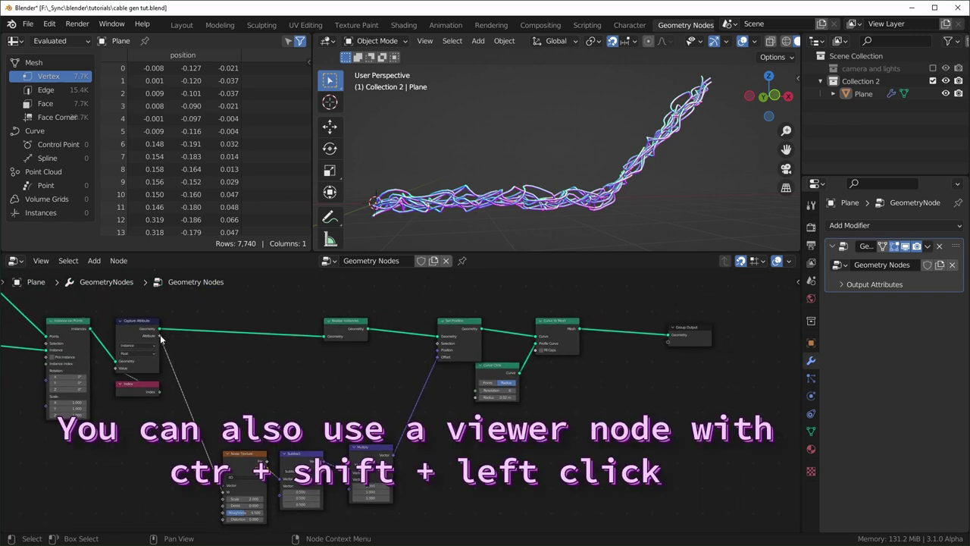
{"action": "left_click_drag", "start_coordinate": [161, 340], "coordinate": [671, 343]}
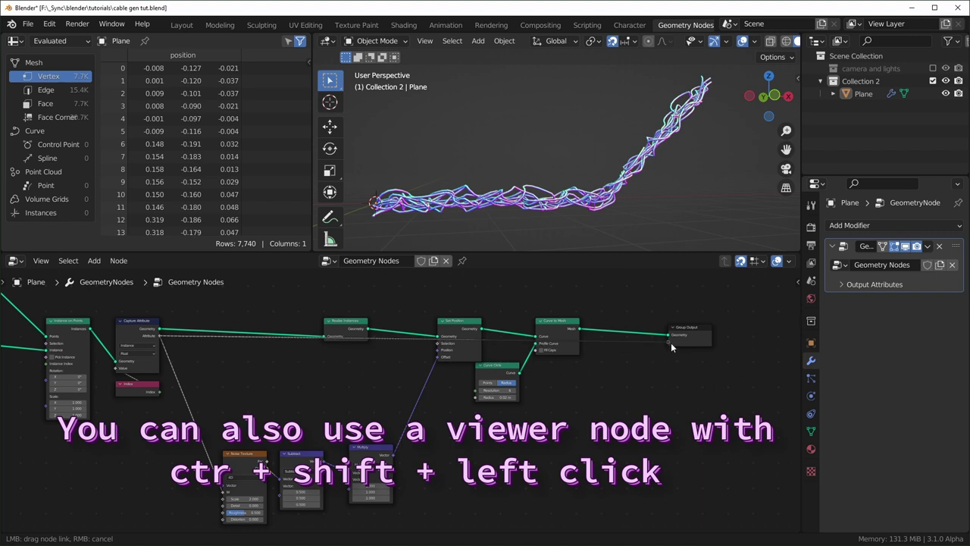
{"action": "left_click", "coordinate": [840, 284]}
{"action": "left_click", "coordinate": [900, 303]}
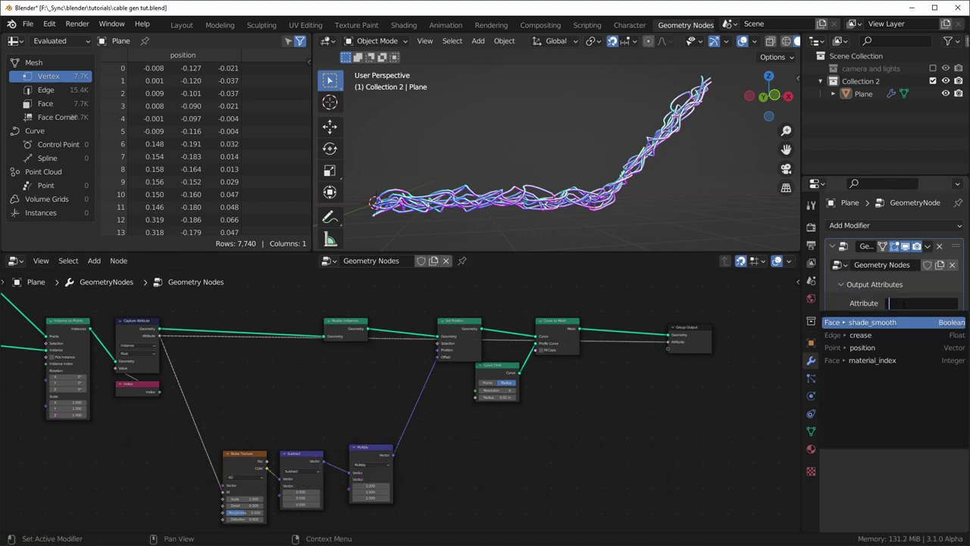
{"action": "type", "text": "Instance"}
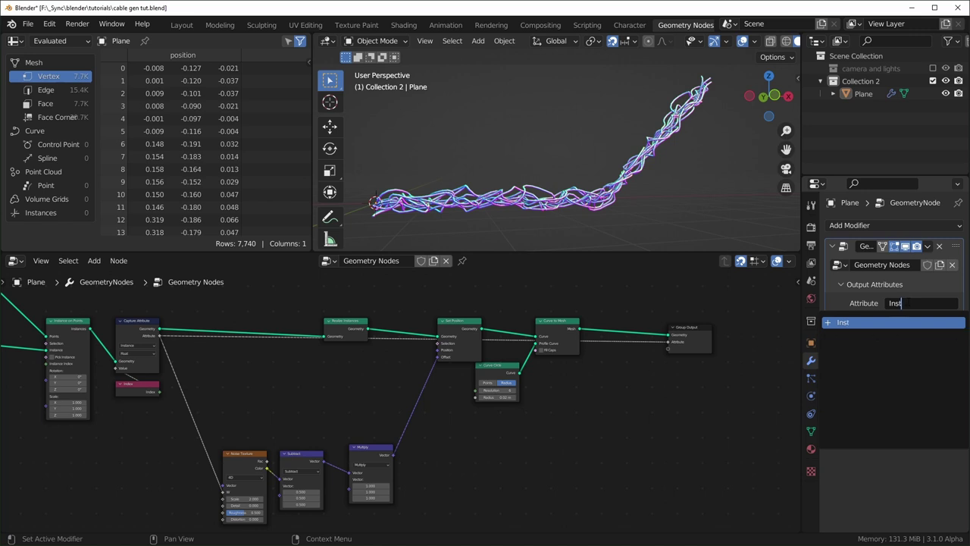
{"action": "key", "text": "Return"}
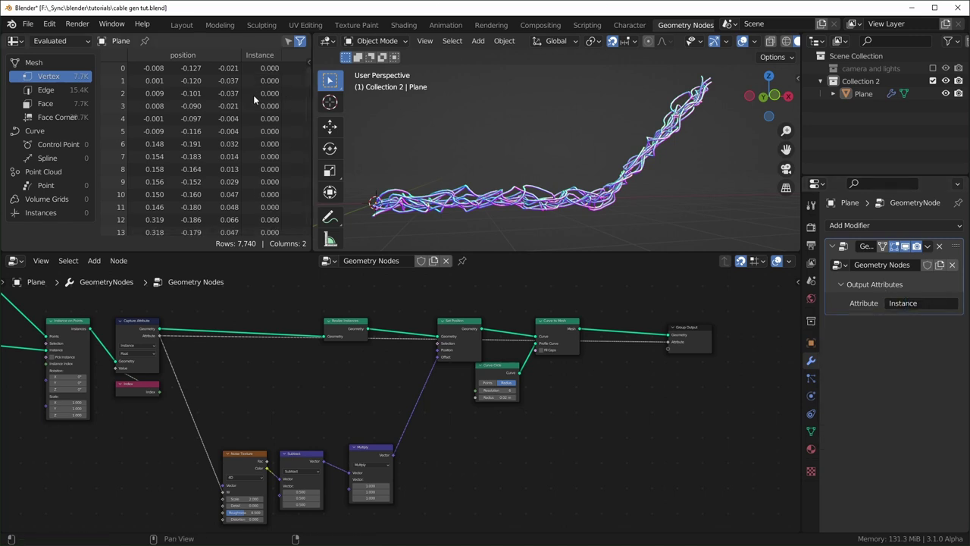
Step: Lower the Integer node's value that drives the level of both subdivision nodes
{"action": "middle_click_drag", "start_coordinate": [37, 376], "coordinate": [522, 364]}
{"action": "scroll", "coordinate": [379, 401], "scroll_direction": "up", "scroll_amount": 5}
{"action": "middle_click_drag", "start_coordinate": [250, 430], "coordinate": [354, 457]}
{"action": "left_click_drag", "start_coordinate": [197, 399], "coordinate": [179, 398]}
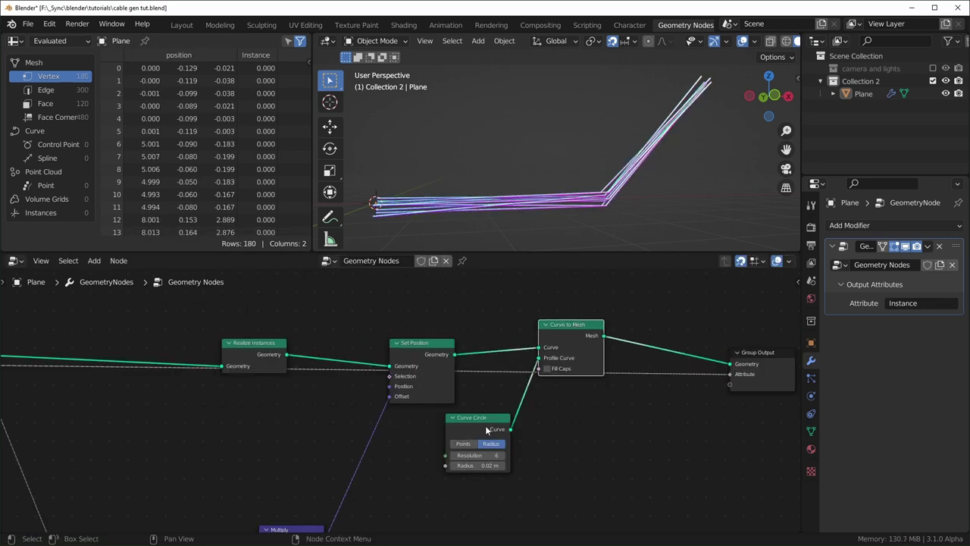
Step: Mute the Curve Circle profile node and review the Instance values per cable in the spreadsheet
{"action": "left_click", "coordinate": [485, 429]}
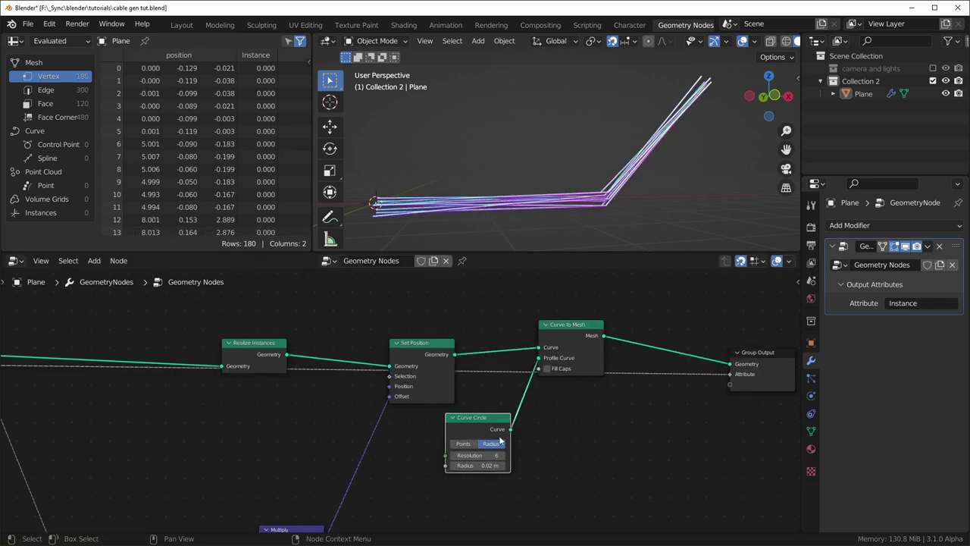
{"action": "key", "text": "m"}
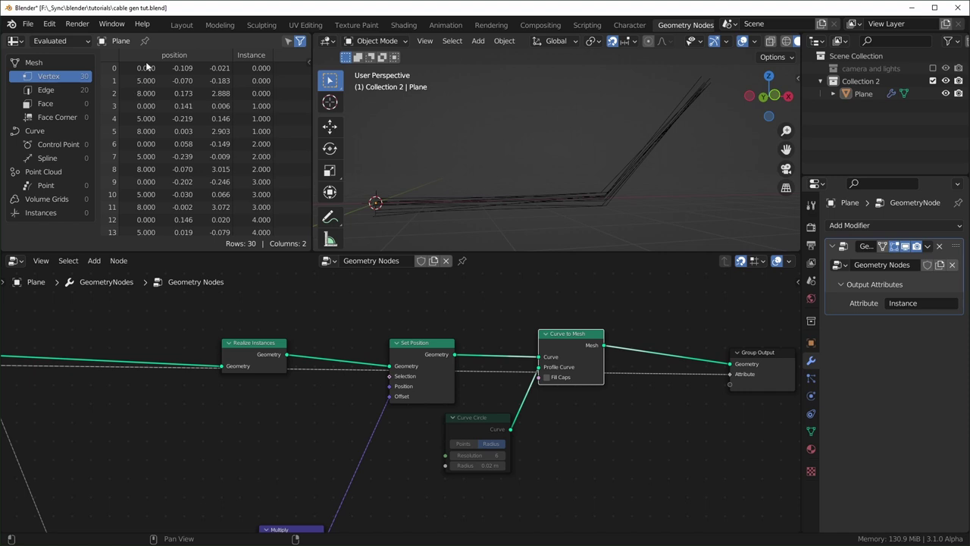
{"action": "middle_click_drag", "start_coordinate": [248, 69], "coordinate": [428, 194], "text": "shift"}
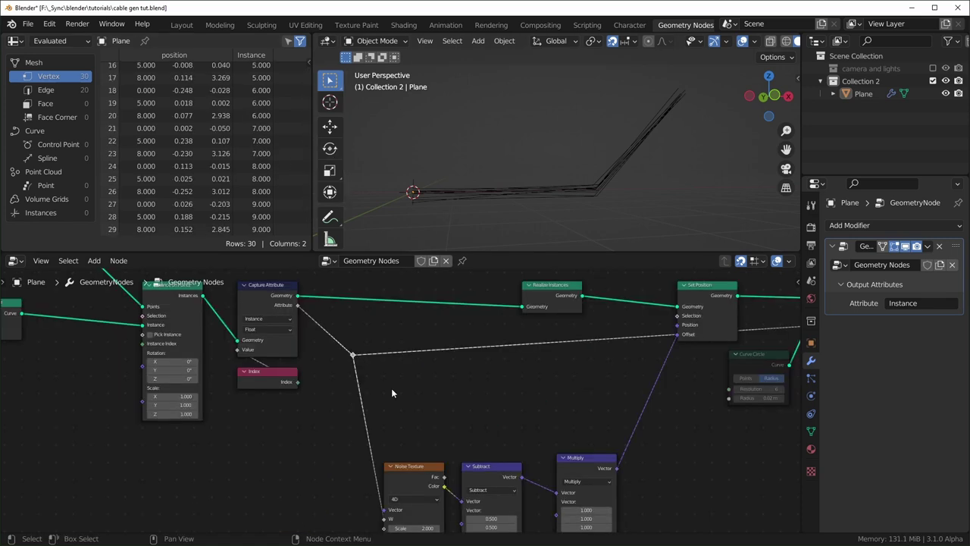
Step: Insert a Math node on the link leaving Capture Attribute's Attribute output
{"action": "middle_click_drag", "start_coordinate": [375, 390], "coordinate": [396, 393]}
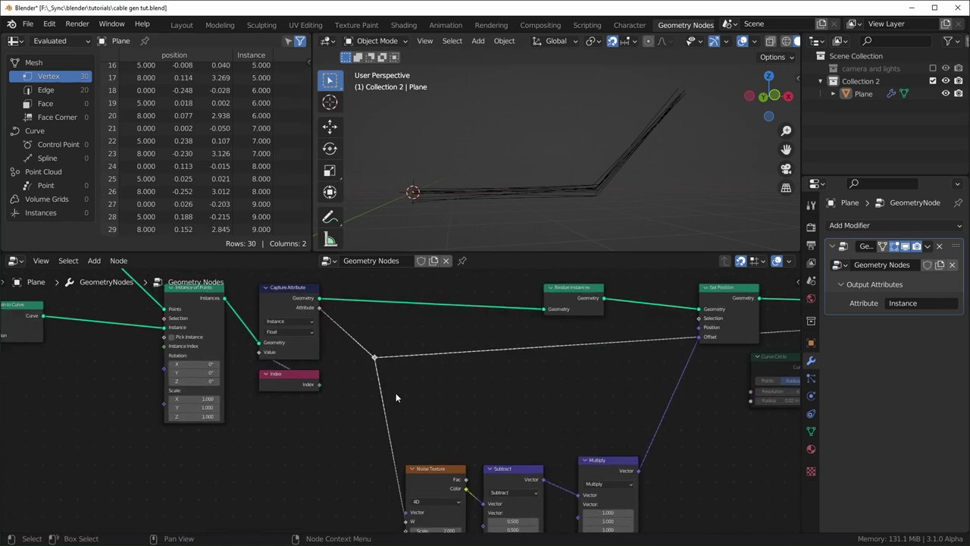
{"action": "scroll", "coordinate": [394, 394], "scroll_direction": "down", "scroll_amount": 2}
{"action": "middle_click_drag", "start_coordinate": [297, 329], "coordinate": [324, 327]}
{"action": "scroll", "coordinate": [373, 357], "scroll_direction": "up", "scroll_amount": 1}
{"action": "key", "text": "shift+a"}
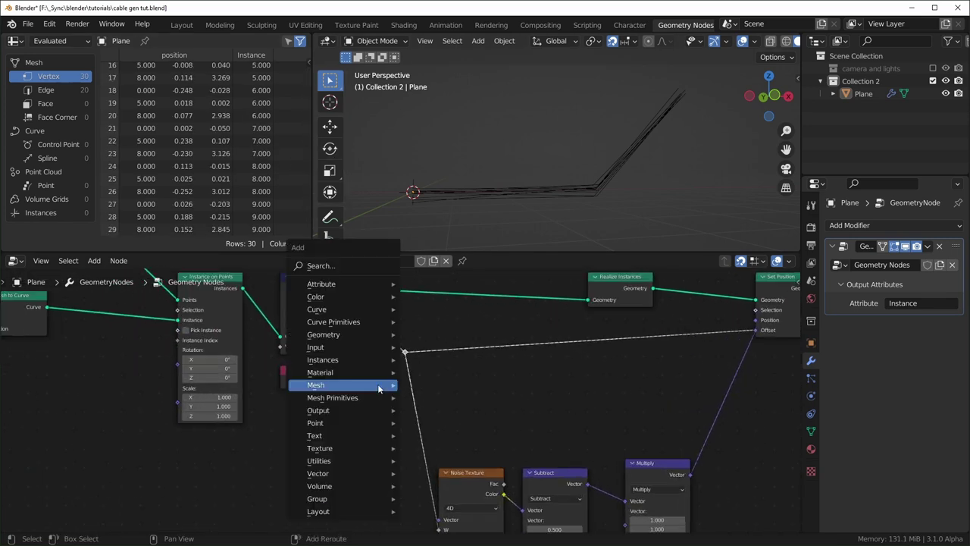
{"action": "type", "text": "ma"}
{"action": "key", "text": "Return"}
{"action": "left_click", "coordinate": [341, 301]}
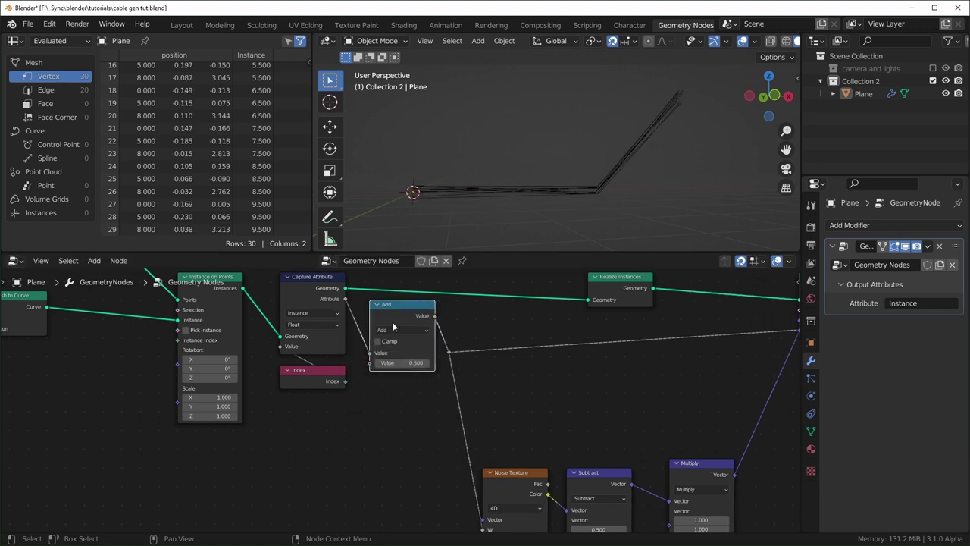
Step: Set the new Math node to Multiply with a value of 0
{"action": "left_click", "coordinate": [396, 328]}
{"action": "key", "text": "m"}
{"action": "left_click", "coordinate": [429, 363]}
{"action": "type", "text": "0"}
{"action": "key", "text": "Return"}
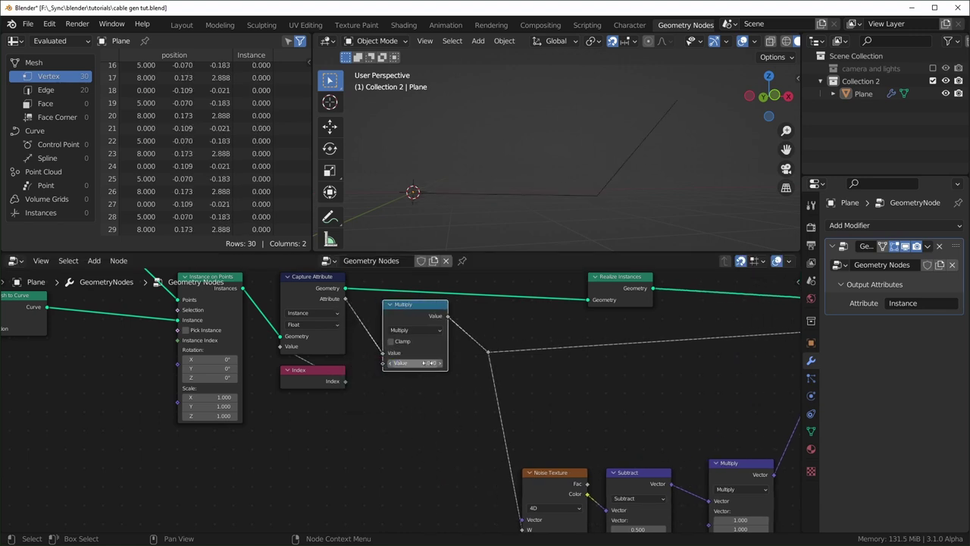
Step: Review the Instance column in the spreadsheet and raise the Multiply node's value to 0.05
{"action": "scroll", "coordinate": [267, 111], "scroll_direction": "up", "scroll_amount": 3}
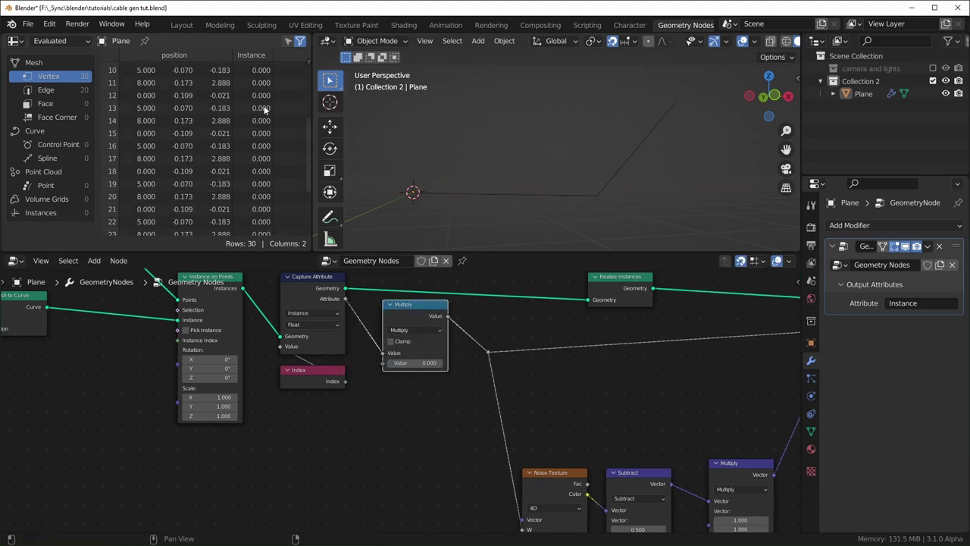
{"action": "scroll", "coordinate": [394, 362], "scroll_direction": "up", "scroll_amount": 1}
{"action": "left_click_drag", "start_coordinate": [416, 360], "coordinate": [455, 359]}
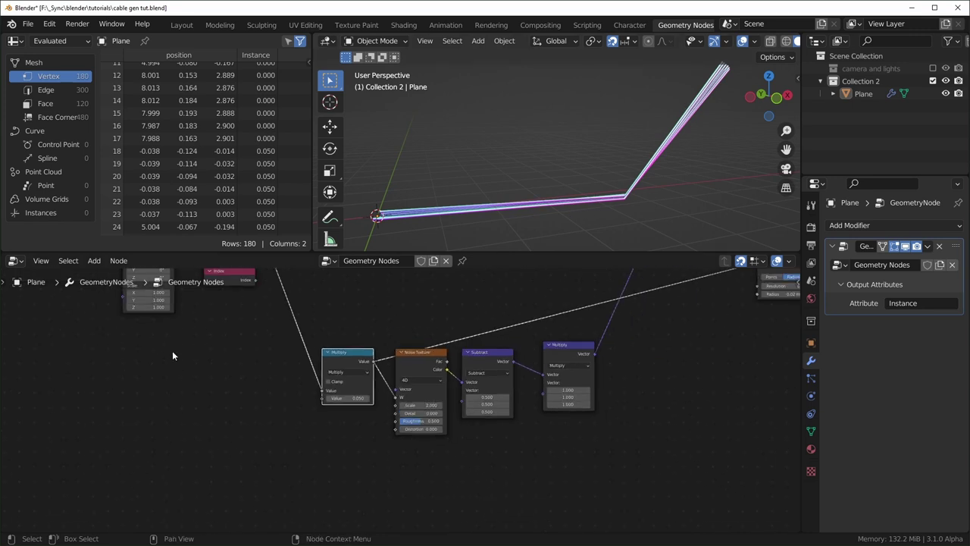
Step: Try the Multiply node's value at 0 and raise it to 0.02, inspecting how the cables spread
{"action": "left_click", "coordinate": [407, 450]}
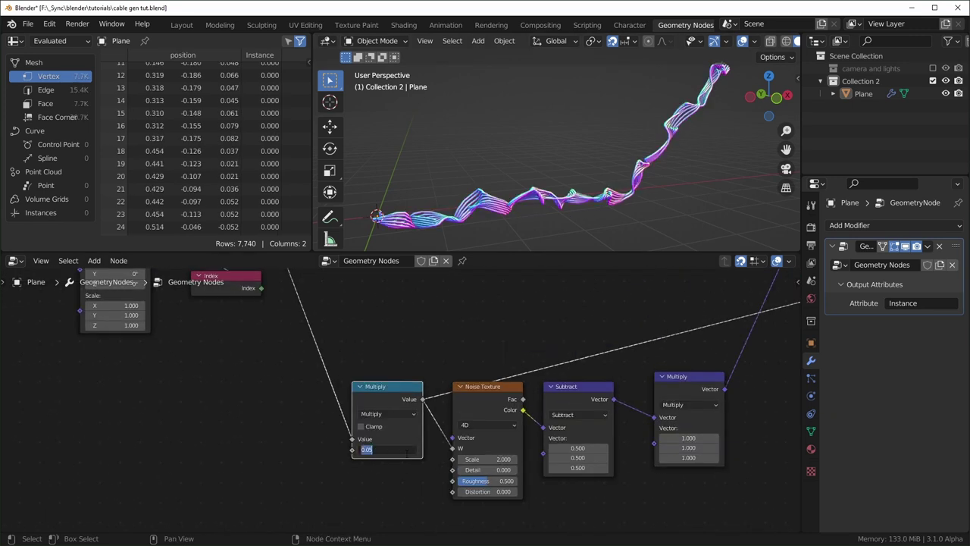
{"action": "type", "text": "0"}
{"action": "key", "text": "Return"}
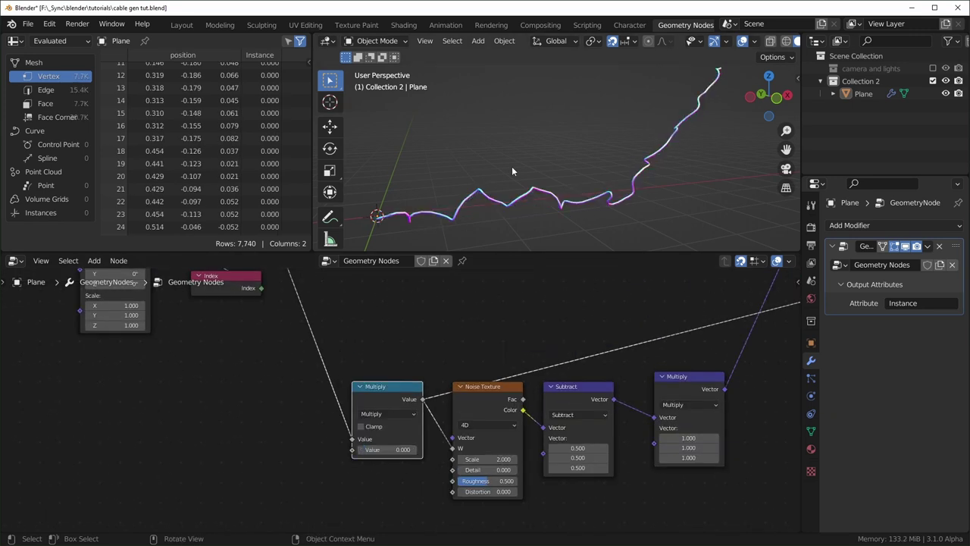
{"action": "mouse_move", "coordinate": [390, 447]}
{"action": "left_mouse_down"}
{"action": "mouse_move", "coordinate": [425, 447]}
{"action": "mouse_move", "coordinate": [398, 447]}
{"action": "left_mouse_up"}
{"action": "middle_click_drag", "start_coordinate": [485, 223], "coordinate": [575, 227]}
Step: Set the value of the Multiply node before the Noise Texture to 1 and inspect the cable bundle
{"action": "left_click", "coordinate": [395, 448]}
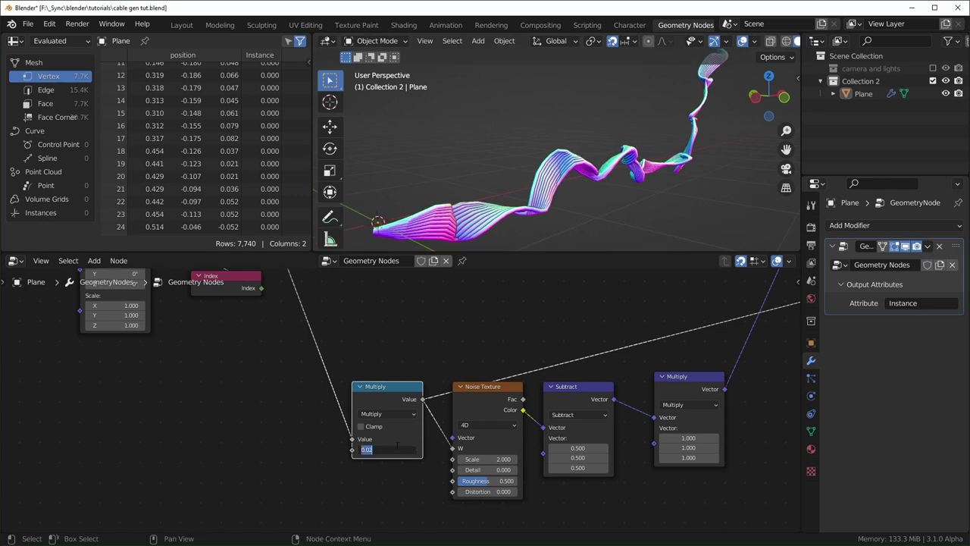
{"action": "type", "text": "1"}
{"action": "key", "text": "Return"}
{"action": "middle_click_drag", "start_coordinate": [652, 199], "coordinate": [477, 214]}
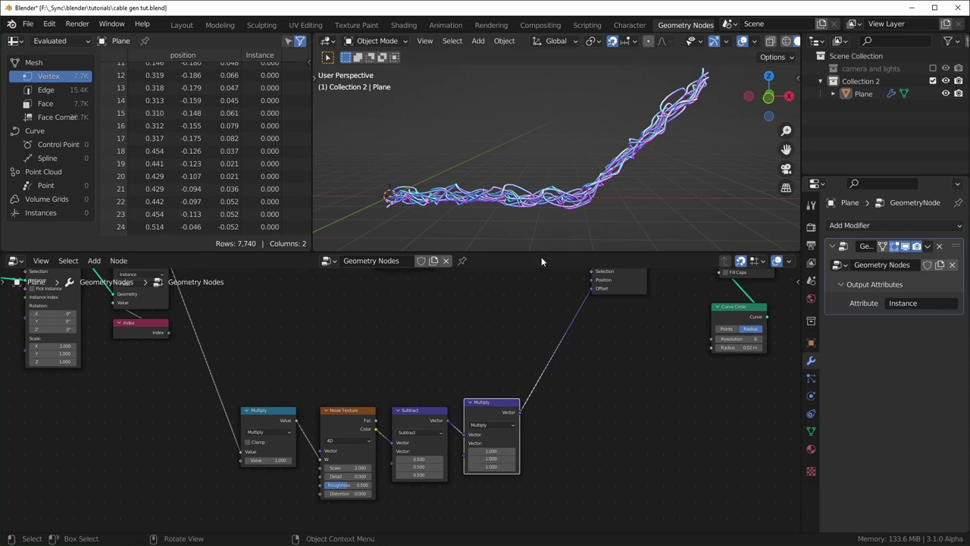
{"action": "left_click_drag", "start_coordinate": [491, 451], "coordinate": [582, 466]}
{"action": "right_click", "coordinate": [491, 451]}
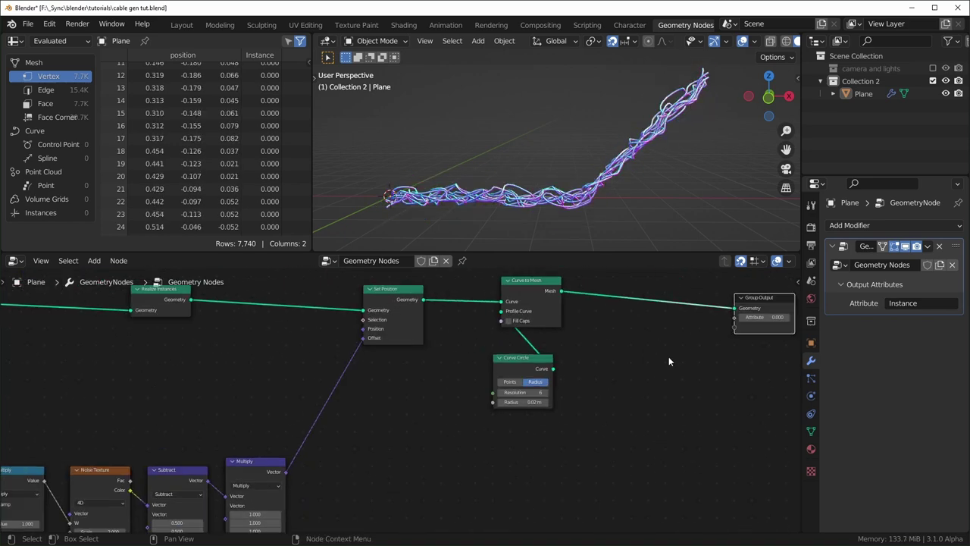
Step: Insert a Set Material node between Curve to Mesh and Group Output
{"action": "scroll", "coordinate": [640, 367], "scroll_direction": "up", "scroll_amount": 1}
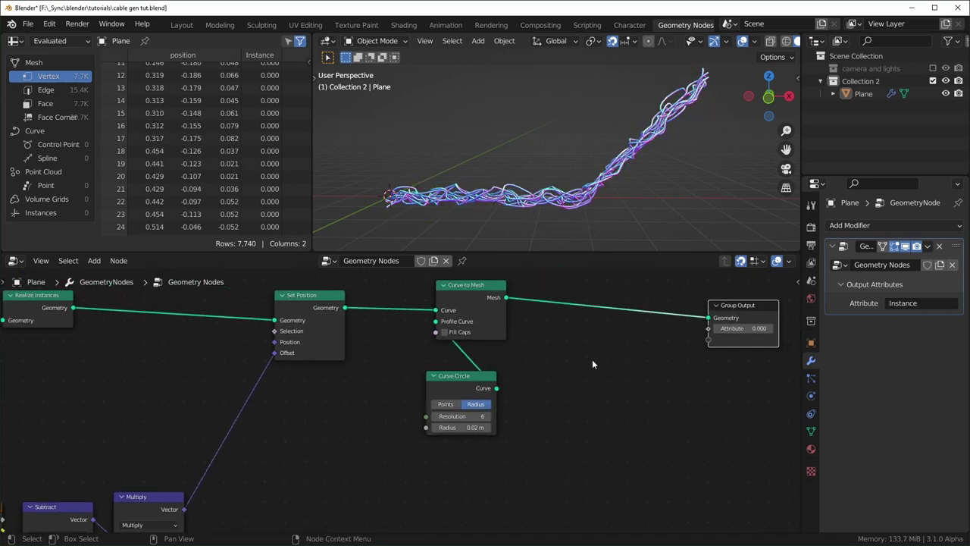
{"action": "key", "text": "shift+a"}
{"action": "type", "text": "sset"}
{"action": "left_click", "coordinate": [630, 412]}
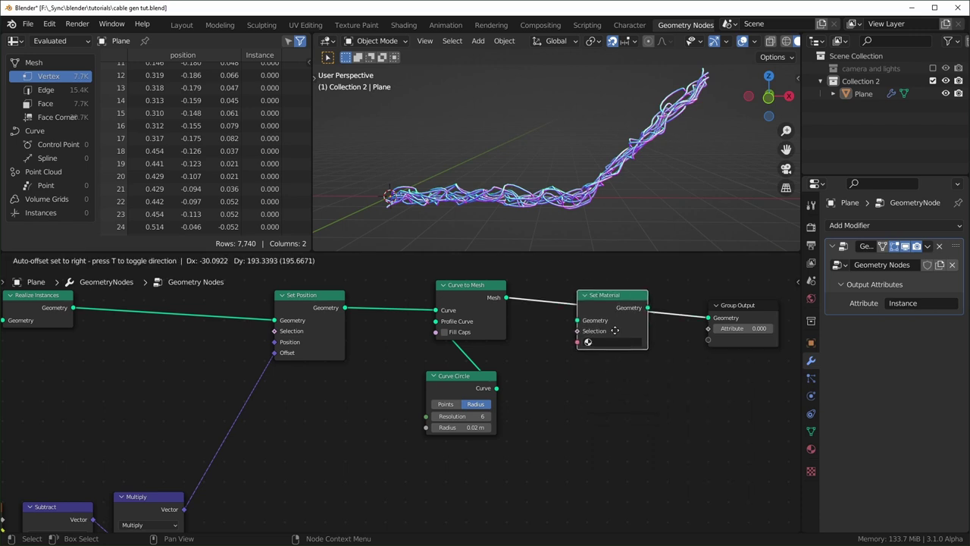
{"action": "left_click", "coordinate": [614, 310]}
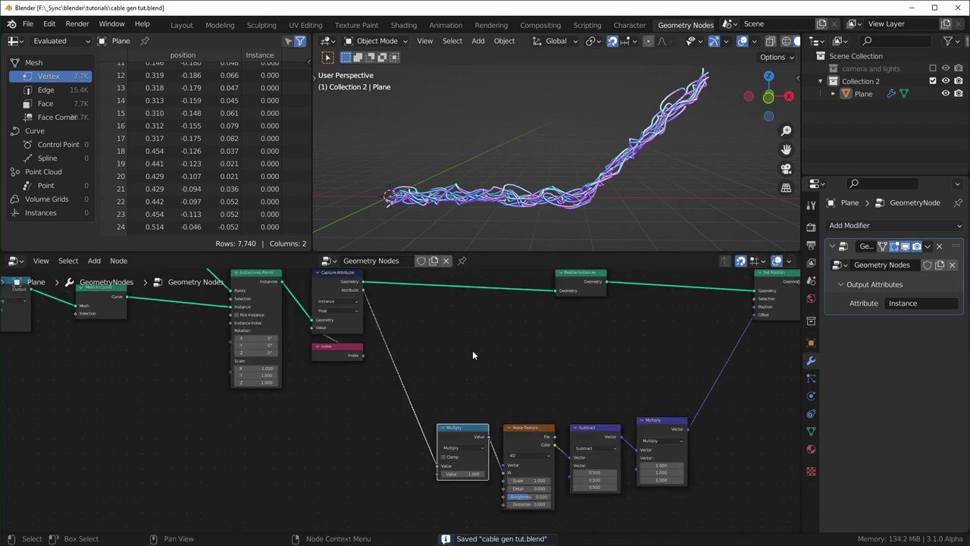
Step: Move the Multiply, Noise Texture, Subtract and vector Multiply nodes together up toward the main node chain
{"action": "left_click_drag", "start_coordinate": [466, 375], "coordinate": [686, 492]}
{"action": "key", "text": "g"}
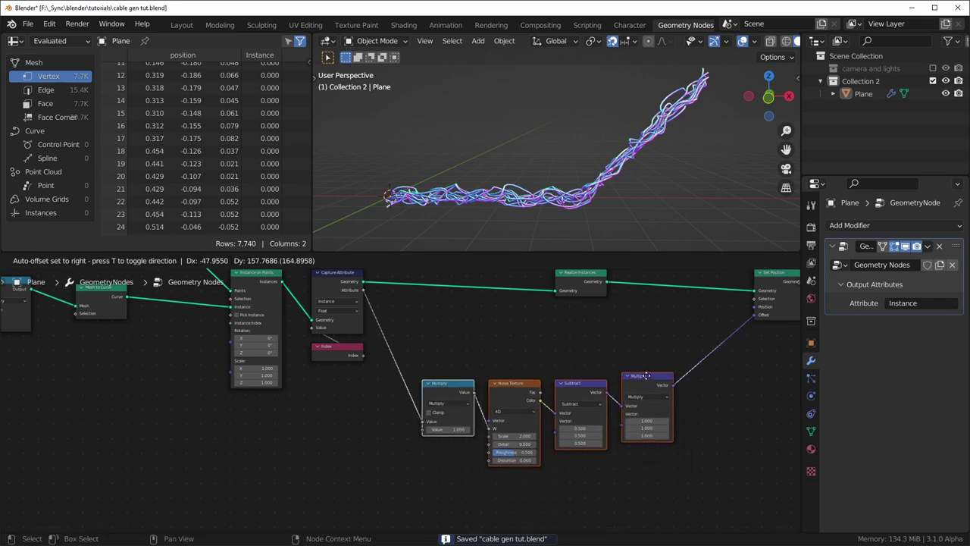
{"action": "left_click", "coordinate": [653, 382]}
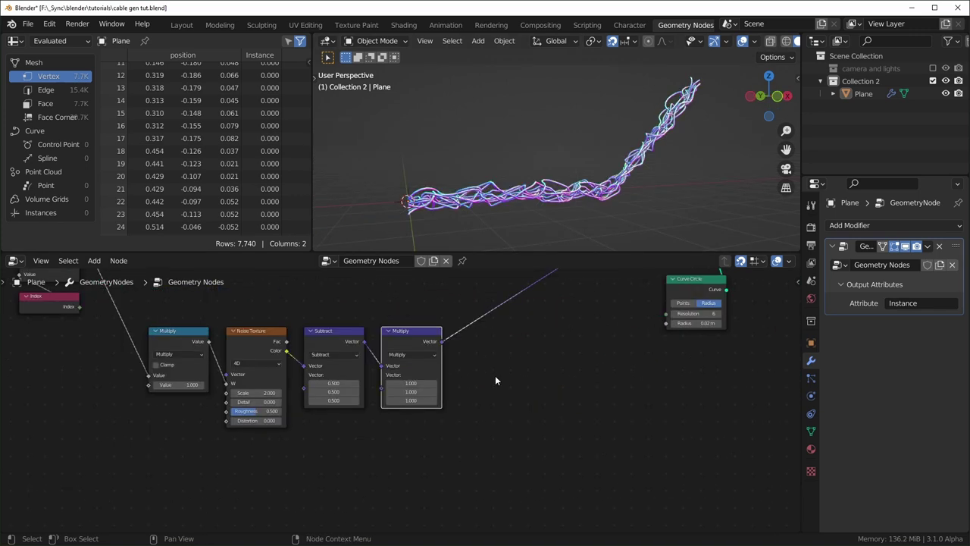
Step: Add a Map Range node and connect its Result to the second Vector input of the vector Multiply node
{"action": "key", "text": "shift+a"}
{"action": "left_click", "coordinate": [495, 375]}
{"action": "type", "text": "map"}
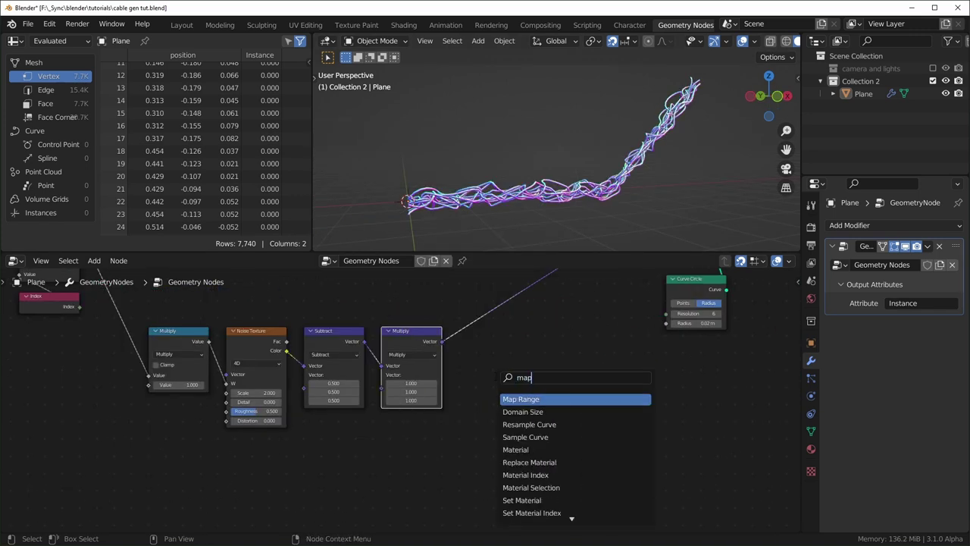
{"action": "key", "text": "Return"}
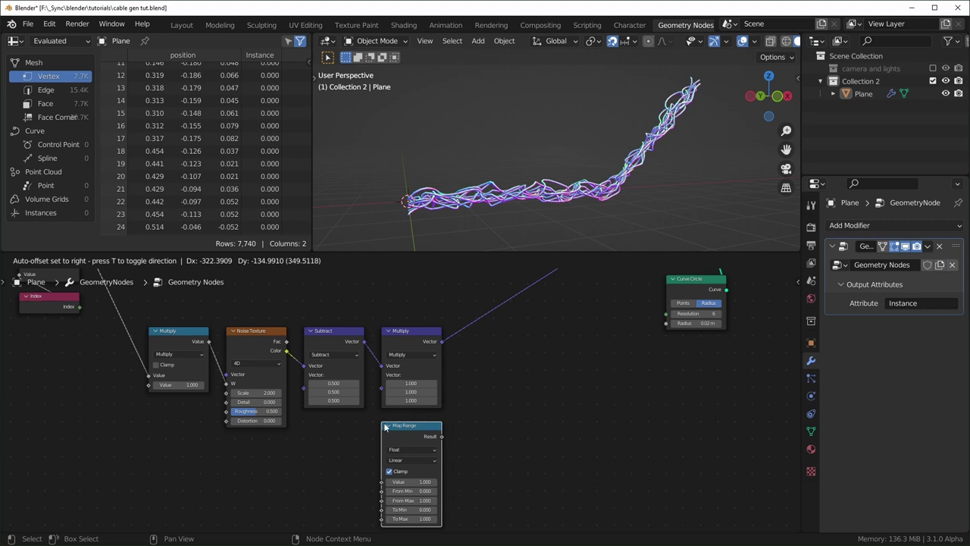
{"action": "left_click", "coordinate": [413, 431]}
{"action": "left_click_drag", "start_coordinate": [416, 341], "coordinate": [511, 322]}
{"action": "left_click_drag", "start_coordinate": [413, 435], "coordinate": [476, 357]}
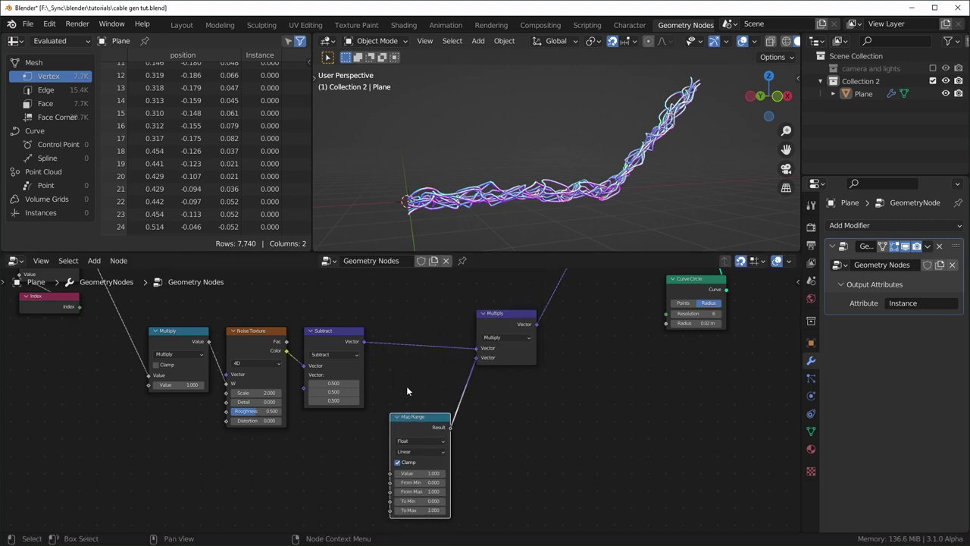
{"action": "middle_click_drag", "start_coordinate": [413, 453], "coordinate": [471, 428]}
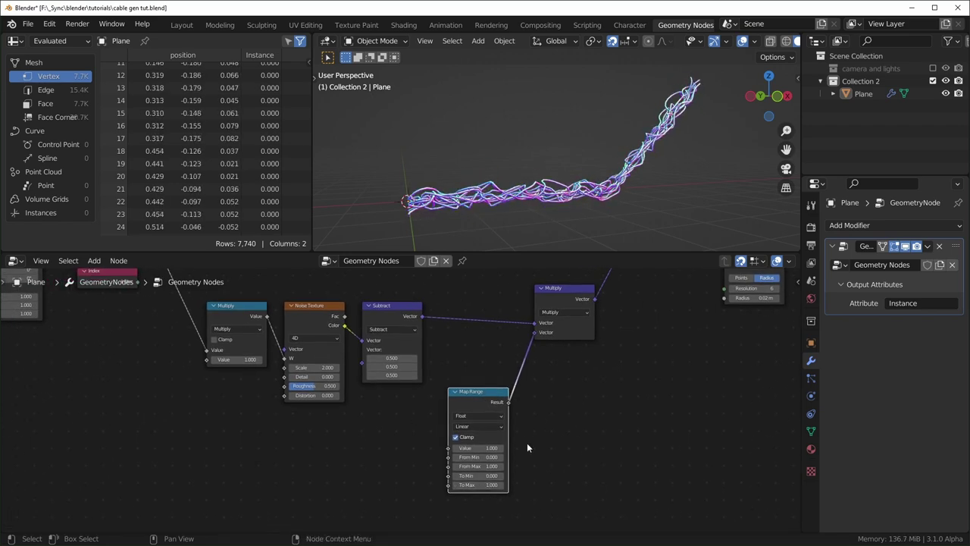
Step: Try adjusting the Map Range node's Value and undo the change
{"action": "scroll", "coordinate": [548, 467], "scroll_direction": "up", "scroll_amount": 1}
{"action": "scroll", "coordinate": [548, 468], "scroll_direction": "up", "scroll_amount": 1}
{"action": "left_click_drag", "start_coordinate": [436, 446], "coordinate": [476, 446]}
{"action": "key", "text": "ctrl+z"}
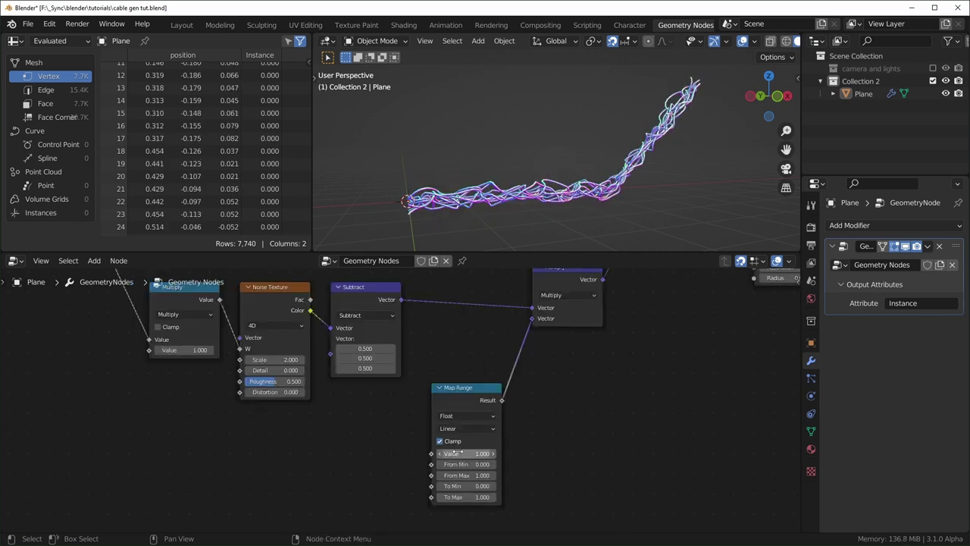
Step: Add a Spline Parameter node and connect its Factor output to the Map Range node's Value input
{"action": "key", "text": "shift+a"}
{"action": "type", "text": "s"}
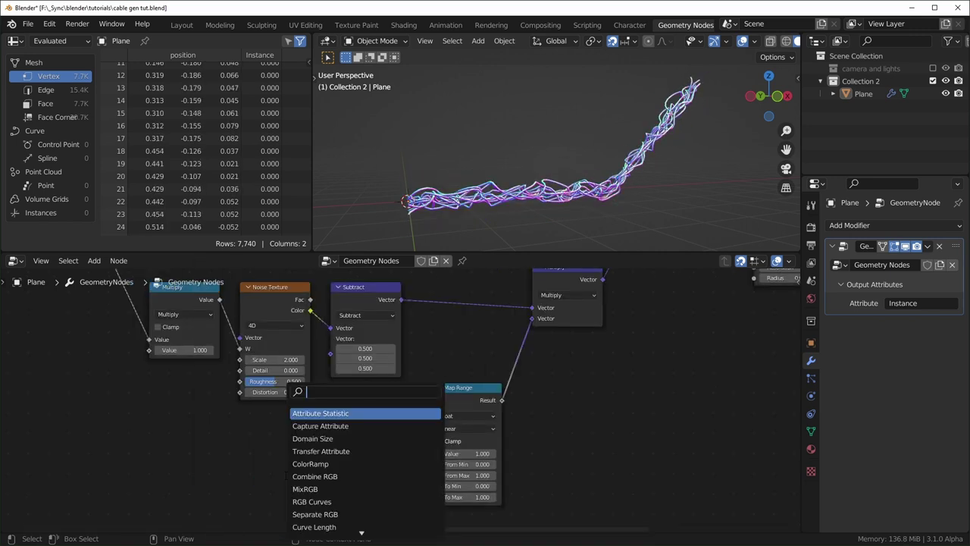
{"action": "type", "text": "spline"}
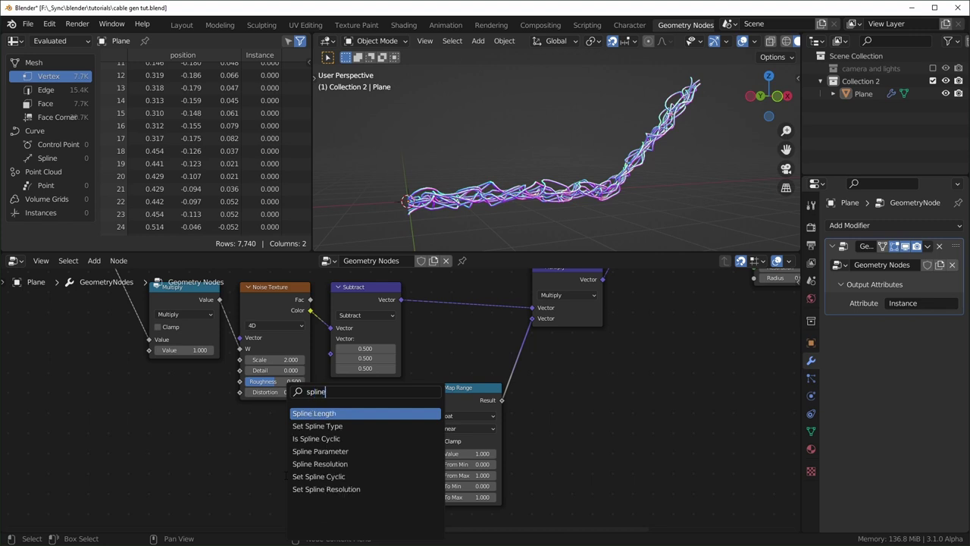
{"action": "left_click", "coordinate": [307, 452]}
{"action": "left_click", "coordinate": [334, 457]}
{"action": "scroll", "coordinate": [352, 462], "scroll_direction": "up", "scroll_amount": 2}
{"action": "middle_click_drag", "start_coordinate": [355, 469], "coordinate": [322, 464]}
{"action": "left_click_drag", "start_coordinate": [320, 466], "coordinate": [402, 457]}
Step: Examine the cables' starting end and try a To Min of 0.57 on the Map Range node before lowering it
{"action": "mouse_move", "coordinate": [472, 227]}
{"action": "middle_mouse_down"}
{"action": "mouse_move", "coordinate": [494, 225]}
{"action": "mouse_move", "coordinate": [399, 175]}
{"action": "middle_mouse_up"}
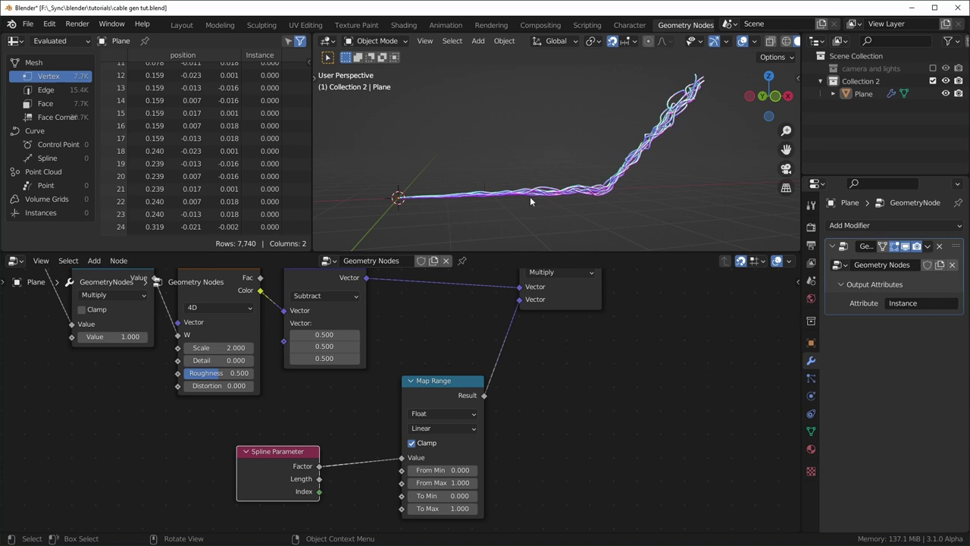
{"action": "middle_click_drag", "start_coordinate": [464, 300], "coordinate": [469, 286]}
{"action": "middle_click_drag", "start_coordinate": [438, 202], "coordinate": [588, 204]}
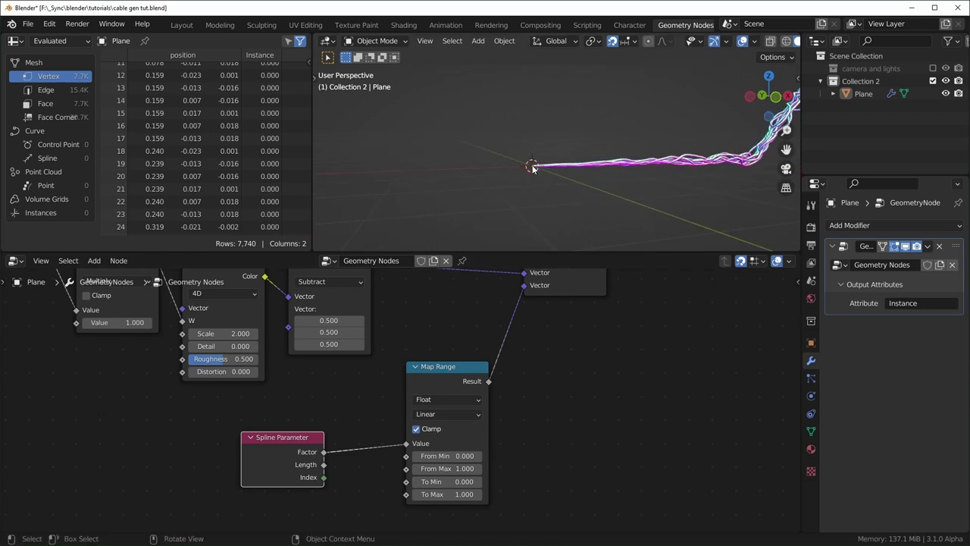
{"action": "scroll", "coordinate": [455, 466], "scroll_direction": "up", "scroll_amount": 1}
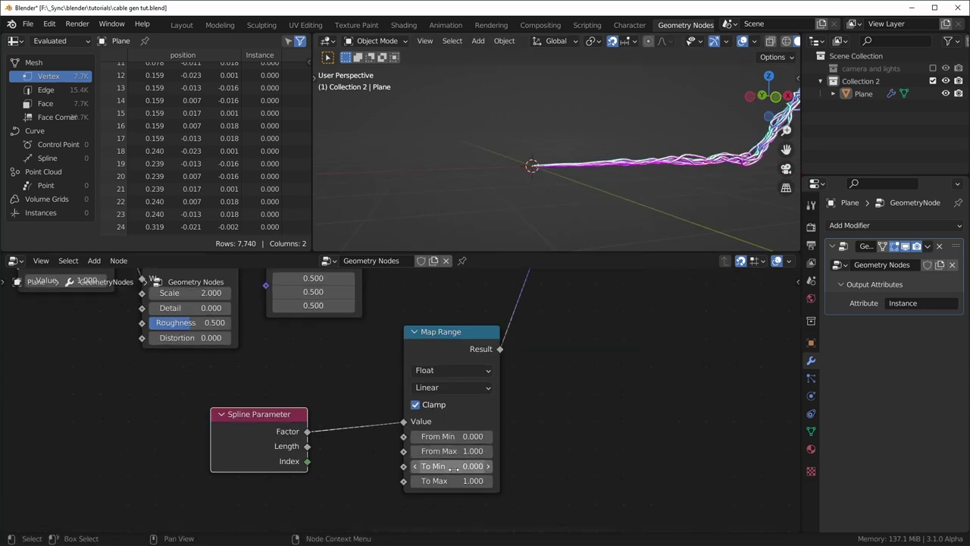
{"action": "left_click", "coordinate": [455, 466]}
{"action": "type", "text": "0.57"}
{"action": "key", "text": "Return"}
{"action": "left_click_drag", "start_coordinate": [454, 466], "coordinate": [432, 466]}
Step: Set the Map Range node's To Min to 0.2 and inspect the whole cable
{"action": "left_click", "coordinate": [450, 466]}
{"action": "key", "text": "BackSpace"}
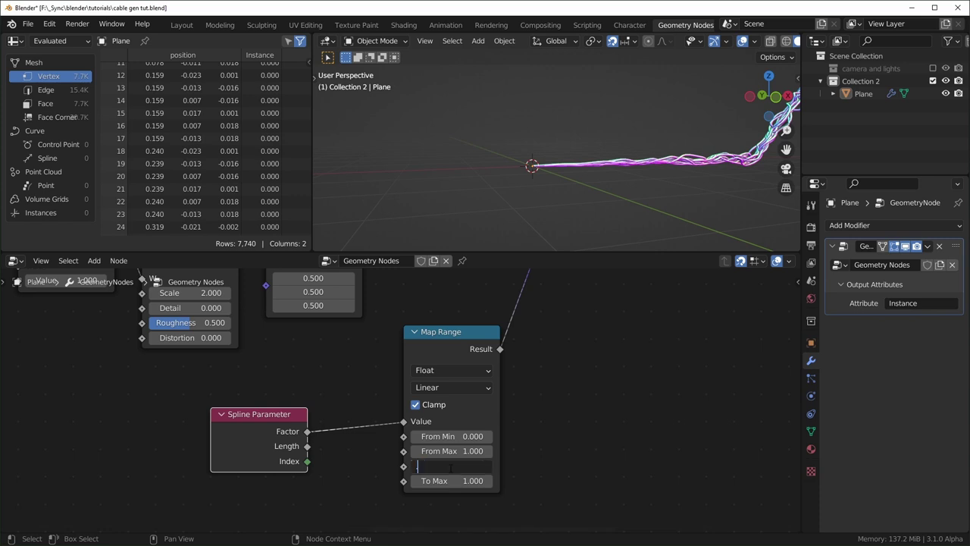
{"action": "type", "text": ".2"}
{"action": "key", "text": "Return"}
{"action": "middle_click_drag", "start_coordinate": [620, 219], "coordinate": [392, 177]}
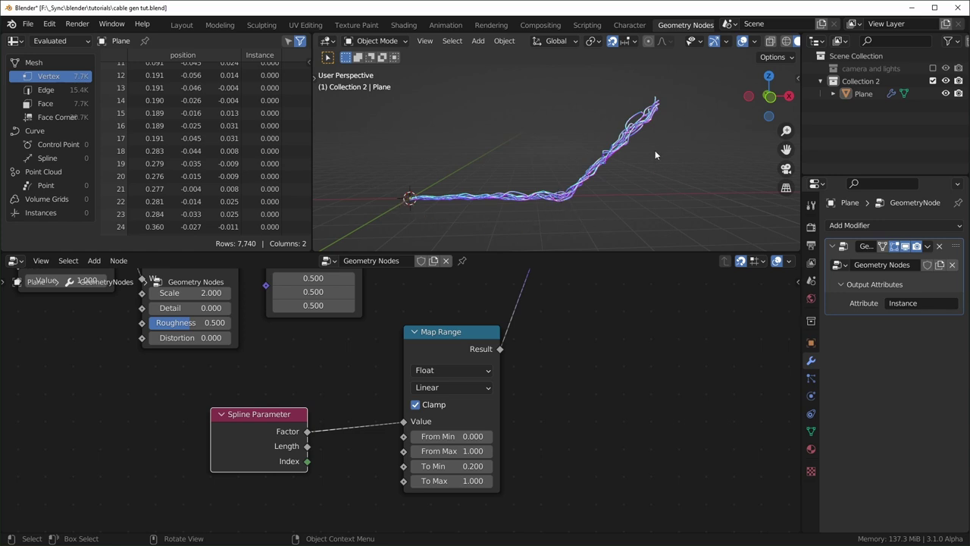
Step: Move Spline Parameter farther from Map Range and insert a Math node on the link between them
{"action": "scroll", "coordinate": [302, 416], "scroll_direction": "down", "scroll_amount": 4}
{"action": "middle_click_drag", "start_coordinate": [302, 417], "coordinate": [444, 395]}
{"action": "left_click_drag", "start_coordinate": [409, 395], "coordinate": [182, 394]}
{"action": "middle_click_drag", "start_coordinate": [286, 438], "coordinate": [336, 436]}
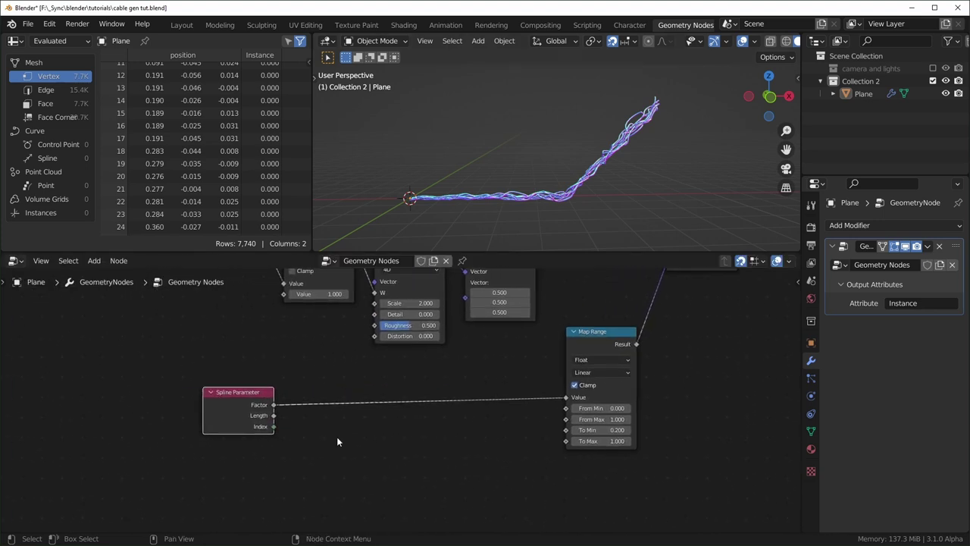
{"action": "key", "text": "shift+a"}
{"action": "type", "text": "math"}
{"action": "key", "text": "Return"}
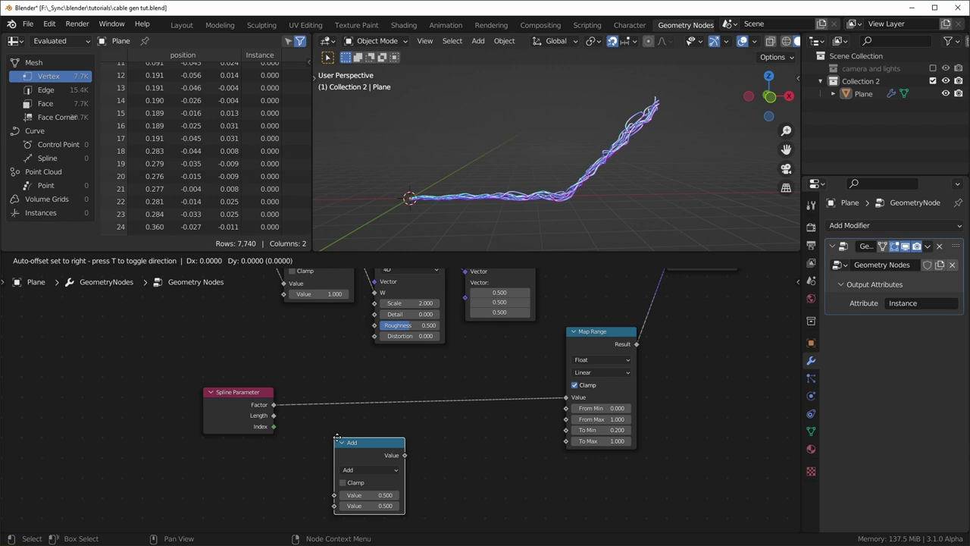
{"action": "left_click", "coordinate": [318, 384]}
Step: Set the Math node after Spline Parameter to Multiply with a value of 2 and disable Clamp on Map Range
{"action": "left_click", "coordinate": [347, 410]}
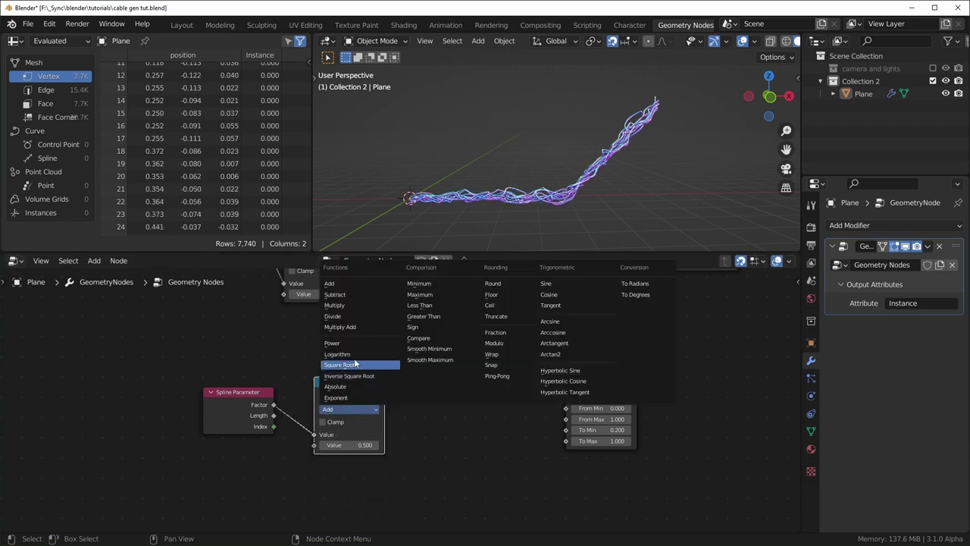
{"action": "left_click", "coordinate": [339, 315]}
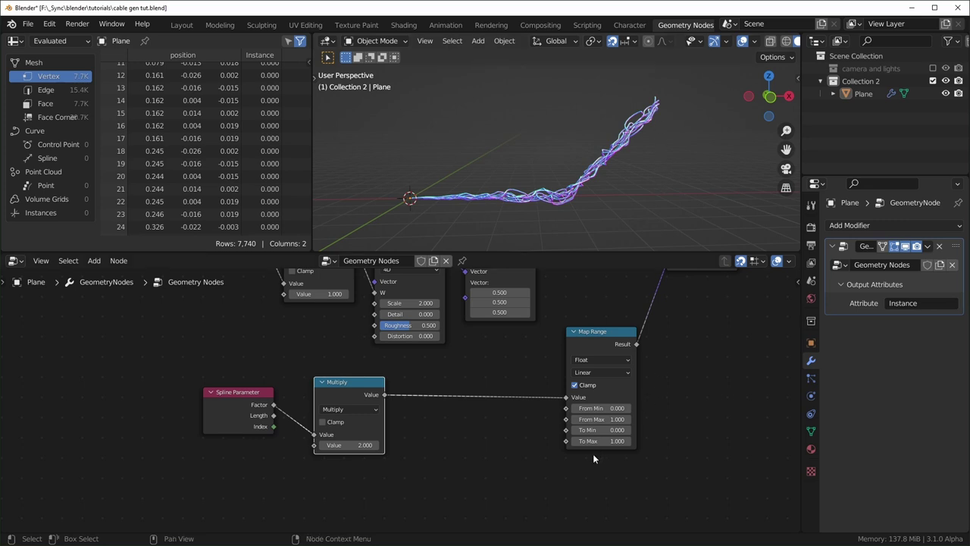
{"action": "scroll", "coordinate": [425, 434], "scroll_direction": "up", "scroll_amount": 1}
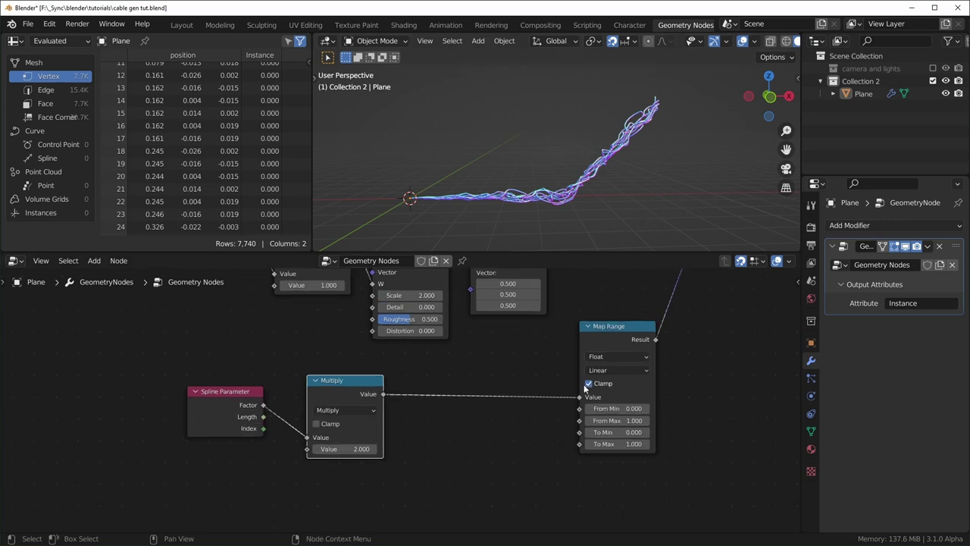
{"action": "left_click", "coordinate": [588, 384]}
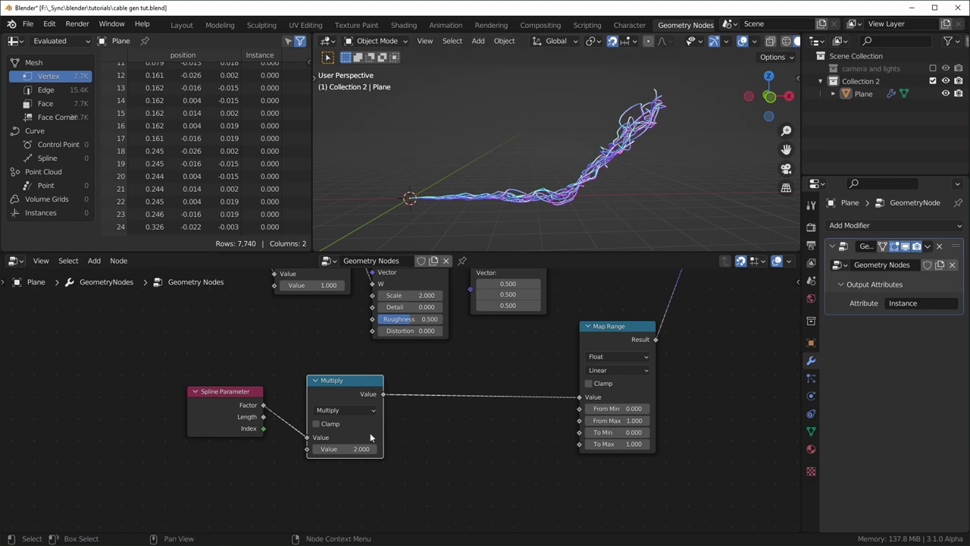
Step: Duplicate the Multiply node and insert the copy between the original and Map Range
{"action": "key", "text": "shift+d"}
{"action": "left_click", "coordinate": [514, 450]}
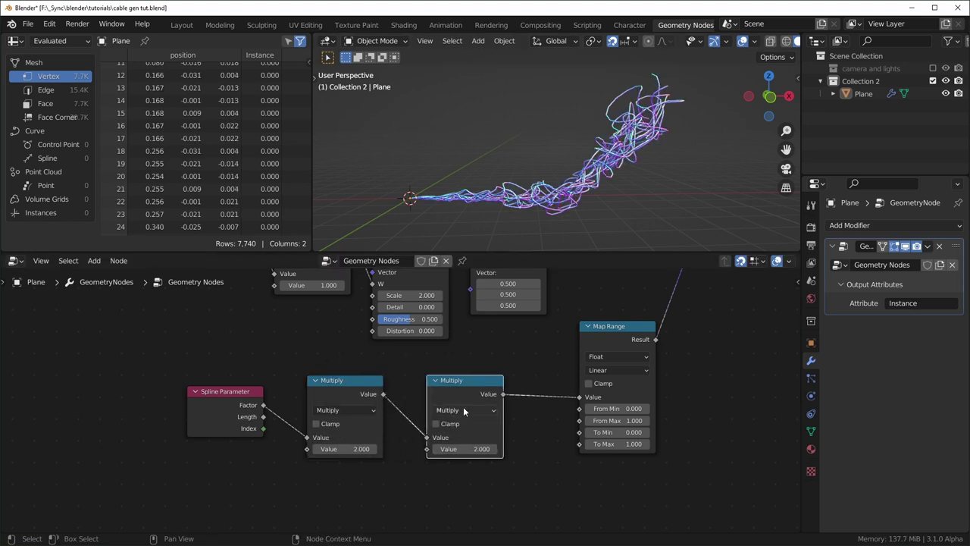
Step: Change the second Multiply node after Spline Parameter to Ping-Pong and set its Scale to 1
{"action": "left_click", "coordinate": [464, 410]}
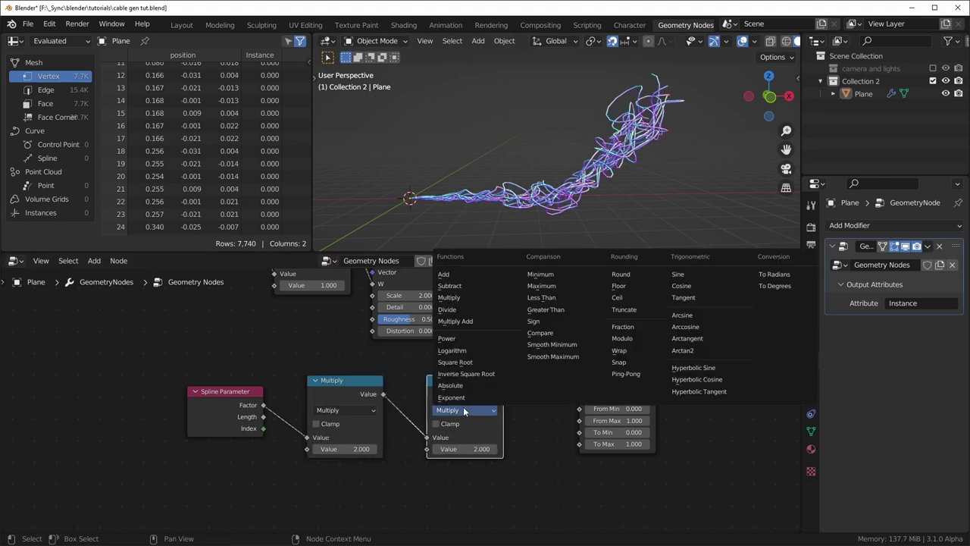
{"action": "left_click", "coordinate": [632, 375]}
{"action": "double_click", "coordinate": [469, 448]}
{"action": "type", "text": "1"}
{"action": "key", "text": "Return"}
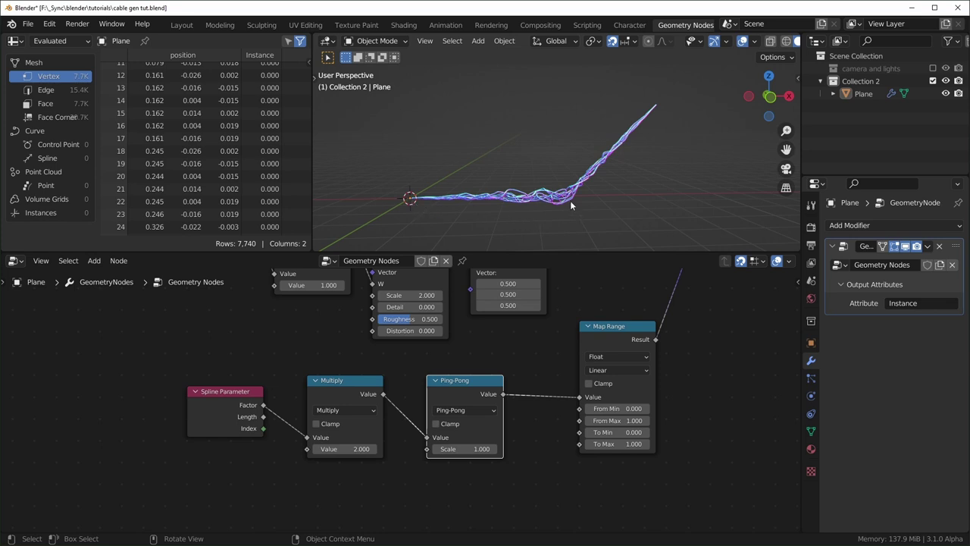
{"action": "left_click", "coordinate": [344, 384]}
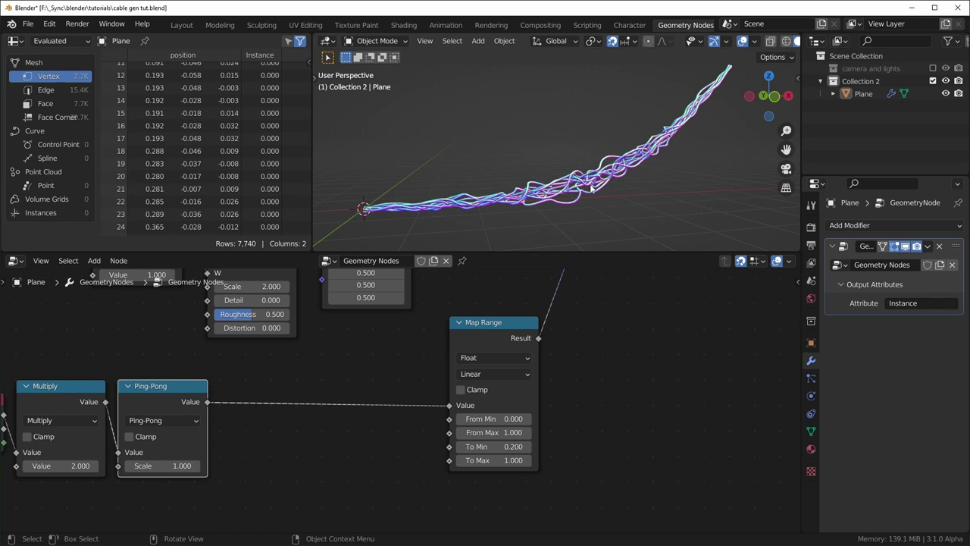
Step: Enable Clamp on the Map Range node and lower From Max to 0.120, comparing the cable with clamping off and on
{"action": "left_click", "coordinate": [460, 389]}
{"action": "scroll", "coordinate": [405, 449], "scroll_direction": "up", "scroll_amount": 2}
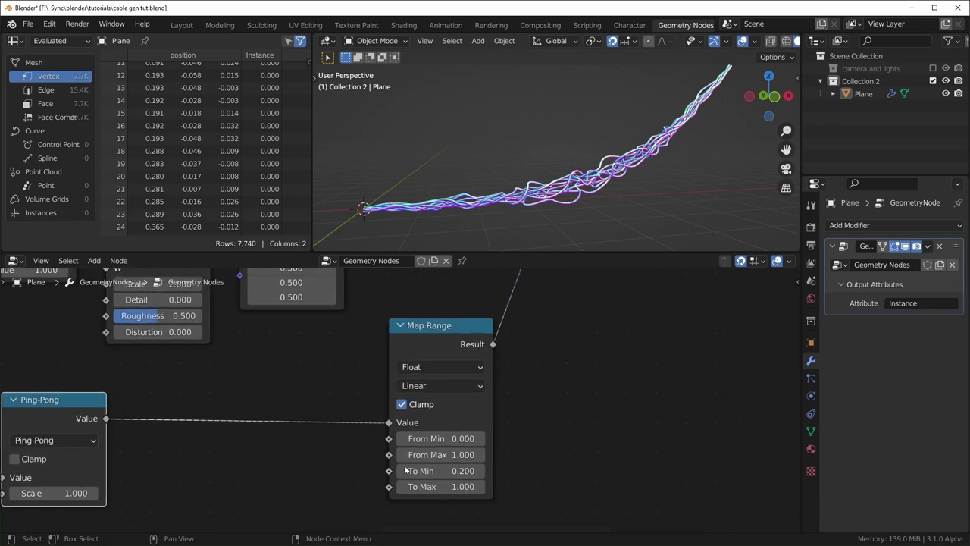
{"action": "scroll", "coordinate": [404, 471], "scroll_direction": "up", "scroll_amount": 2}
{"action": "left_click_drag", "start_coordinate": [468, 448], "coordinate": [431, 449]}
{"action": "left_click", "coordinate": [404, 389]}
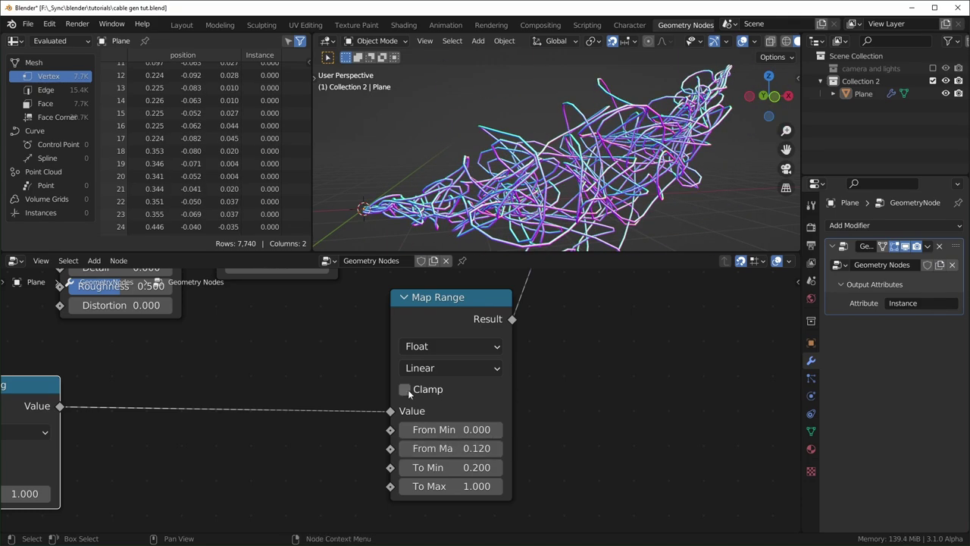
{"action": "left_click", "coordinate": [406, 390]}
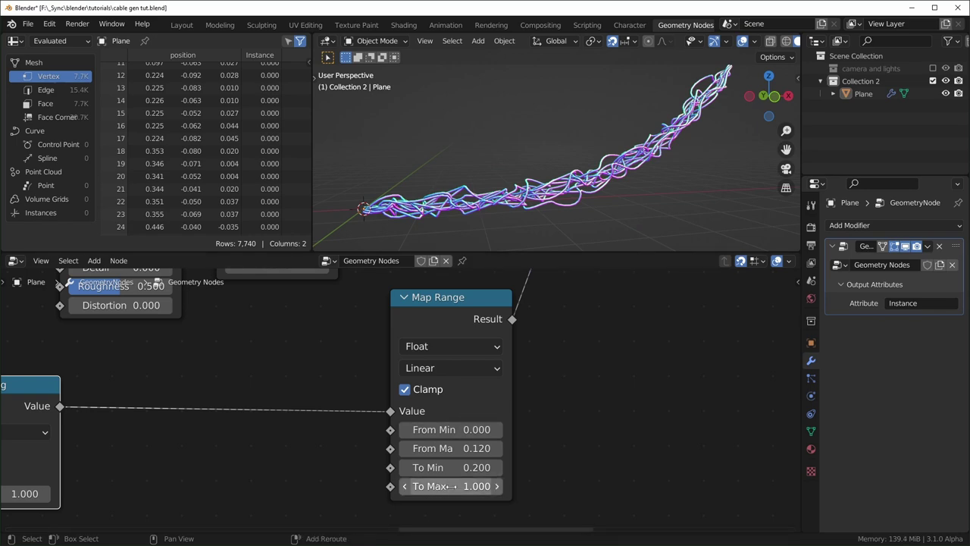
Step: Try higher To Max values on the Map Range node, undoing each change
{"action": "left_click_drag", "start_coordinate": [452, 486], "coordinate": [514, 487]}
{"action": "key", "text": "ctrl+z"}
{"action": "left_click_drag", "start_coordinate": [452, 486], "coordinate": [541, 487]}
{"action": "key", "text": "ctrl+z"}
{"action": "key", "text": "ctrl+z"}
Step: Try a slightly negative From Min on the Map Range node, and set it back to 0
{"action": "mouse_move", "coordinate": [431, 429]}
{"action": "left_mouse_down"}
{"action": "mouse_move", "coordinate": [506, 430]}
{"action": "mouse_move", "coordinate": [429, 430]}
{"action": "left_mouse_up"}
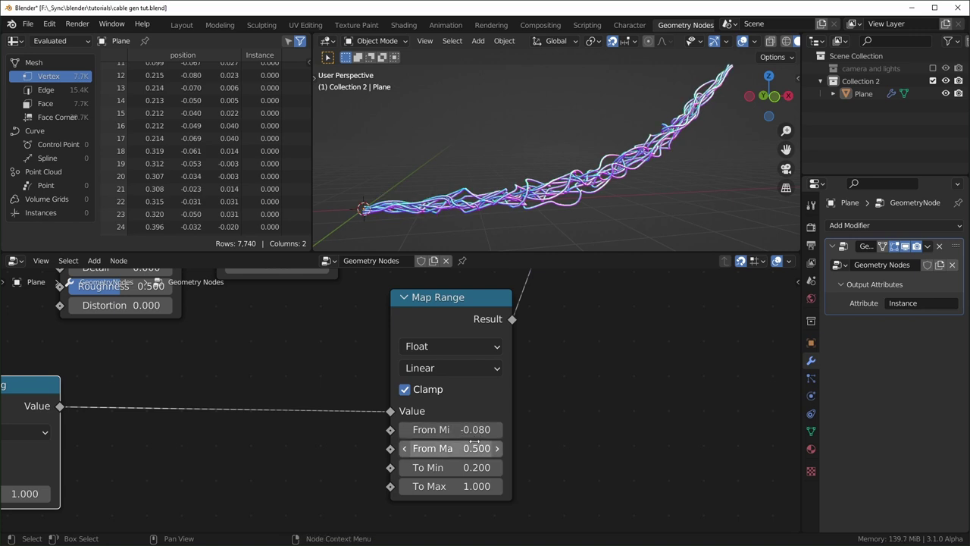
{"action": "double_click", "coordinate": [473, 430]}
{"action": "type", "text": "0"}
{"action": "key", "text": "Return"}
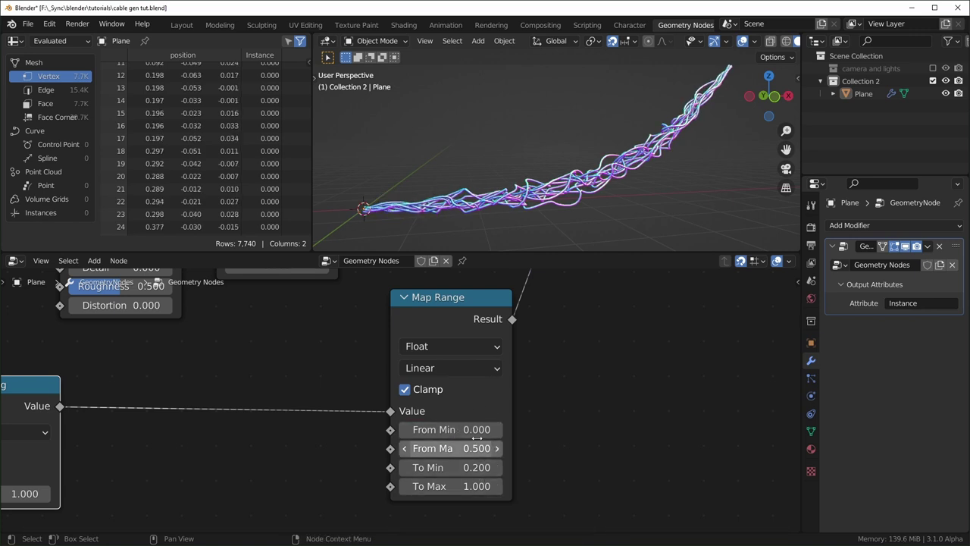
Step: Set the Map Range node's From Max to 0.1 and shift From Min and From Max together to 0.760 and 0.860
{"action": "left_click", "coordinate": [477, 448]}
{"action": "type", "text": ".1"}
{"action": "key", "text": "Return"}
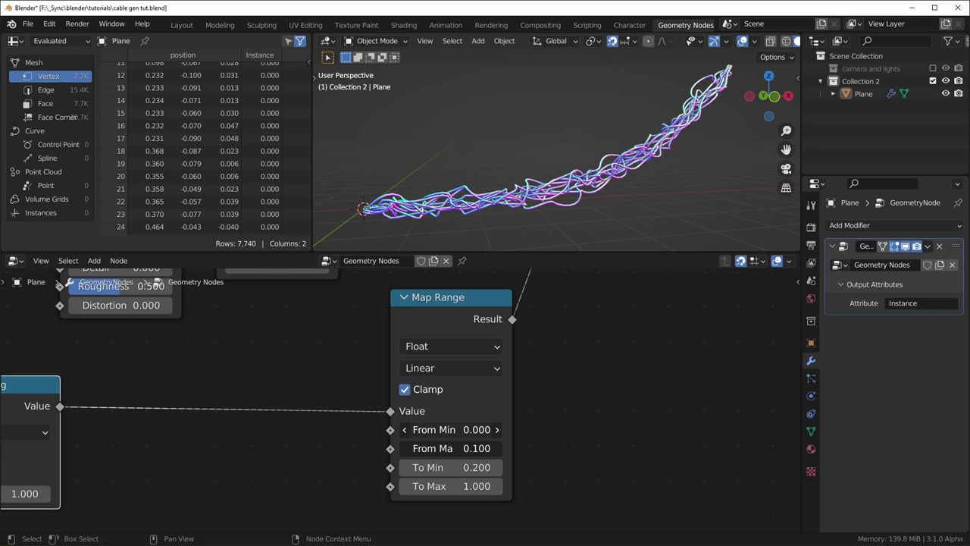
{"action": "left_click_drag", "start_coordinate": [451, 429], "coordinate": [597, 430]}
Step: Try a duplicated math node between Spline Parameter and Multiply, reset to Add, with varying offset values
{"action": "scroll", "coordinate": [308, 418], "scroll_direction": "down", "scroll_amount": 5}
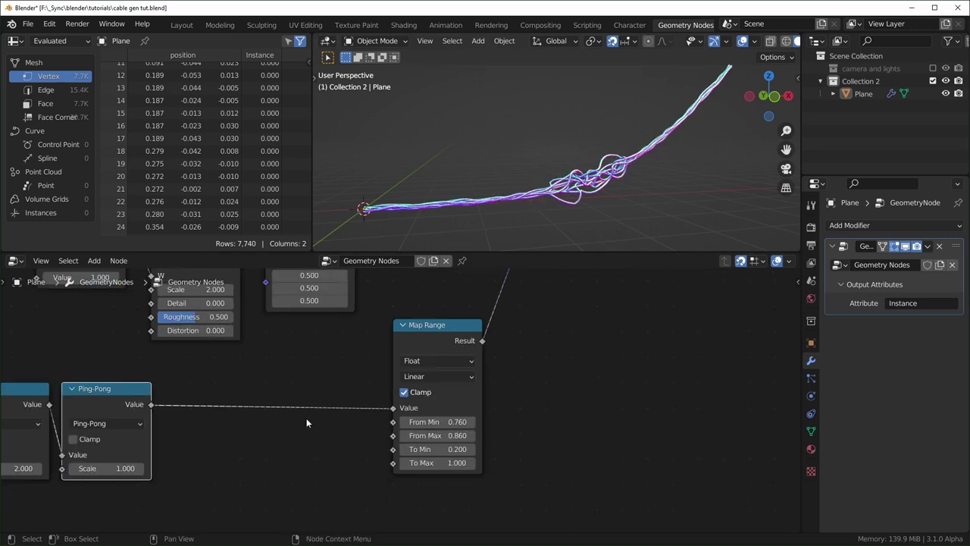
{"action": "middle_click_drag", "start_coordinate": [157, 406], "coordinate": [301, 392]}
{"action": "left_click_drag", "start_coordinate": [198, 350], "coordinate": [391, 376]}
{"action": "key", "text": "shift+d"}
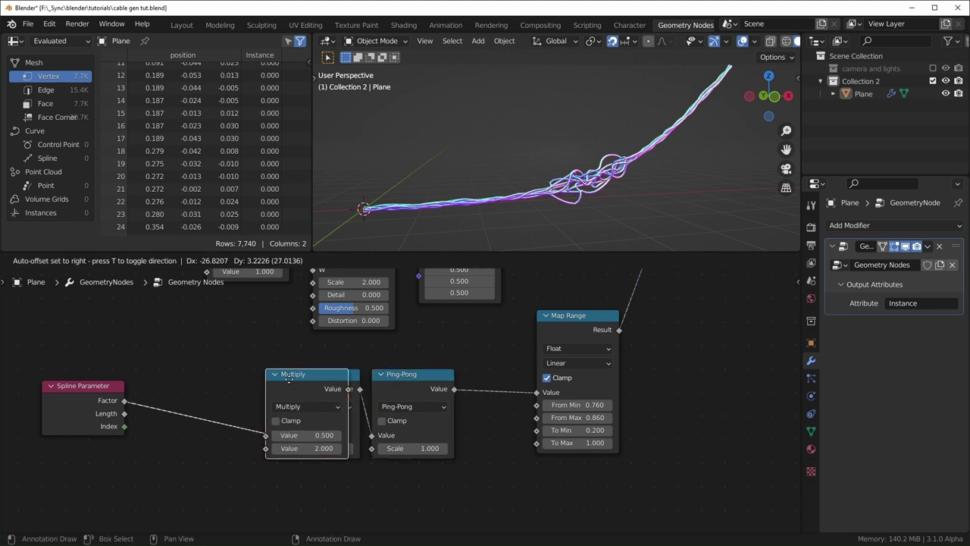
{"action": "left_click", "coordinate": [219, 386]}
{"action": "key", "text": "BackSpace"}
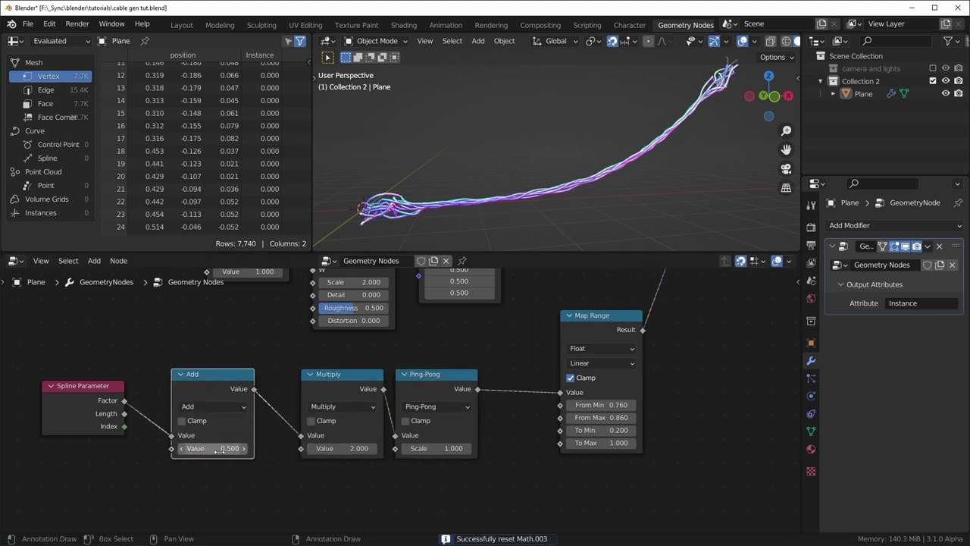
{"action": "left_click_drag", "start_coordinate": [220, 447], "coordinate": [364, 448]}
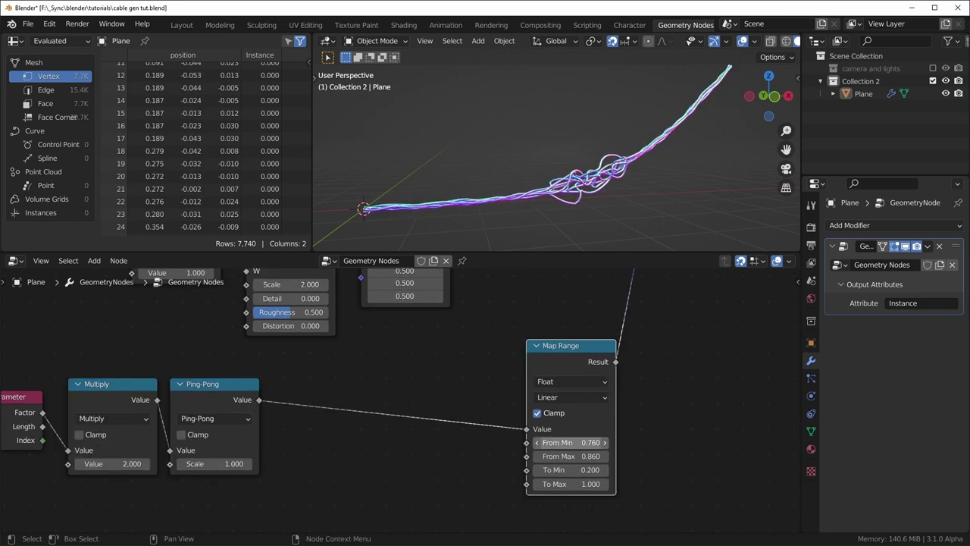
Step: Set the Map Range node's From Min to 0 and From Max to 1
{"action": "left_click", "coordinate": [557, 442]}
{"action": "type", "text": "0"}
{"action": "key", "text": "Return"}
{"action": "left_click", "coordinate": [557, 457]}
{"action": "type", "text": "1"}
{"action": "key", "text": "Return"}
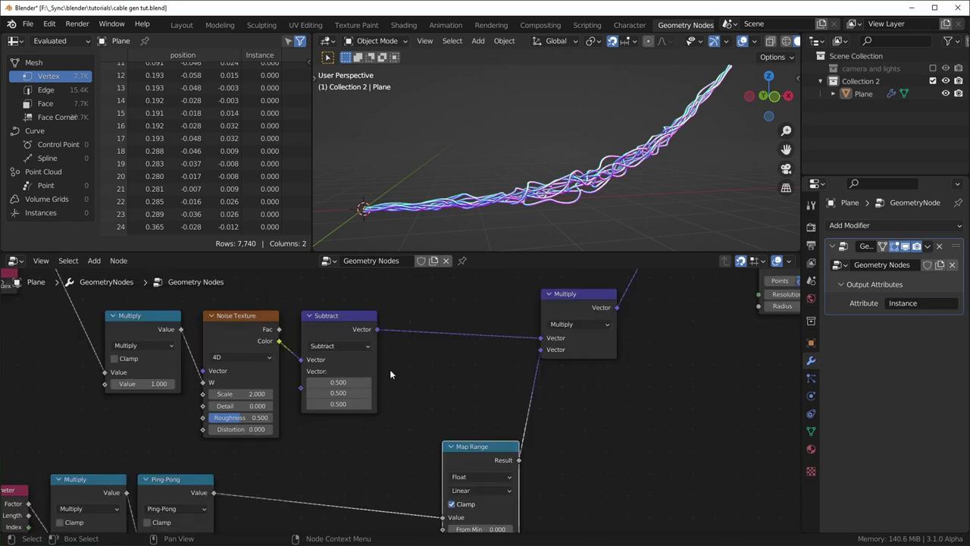
{"action": "middle_click_drag", "start_coordinate": [512, 194], "coordinate": [591, 188]}
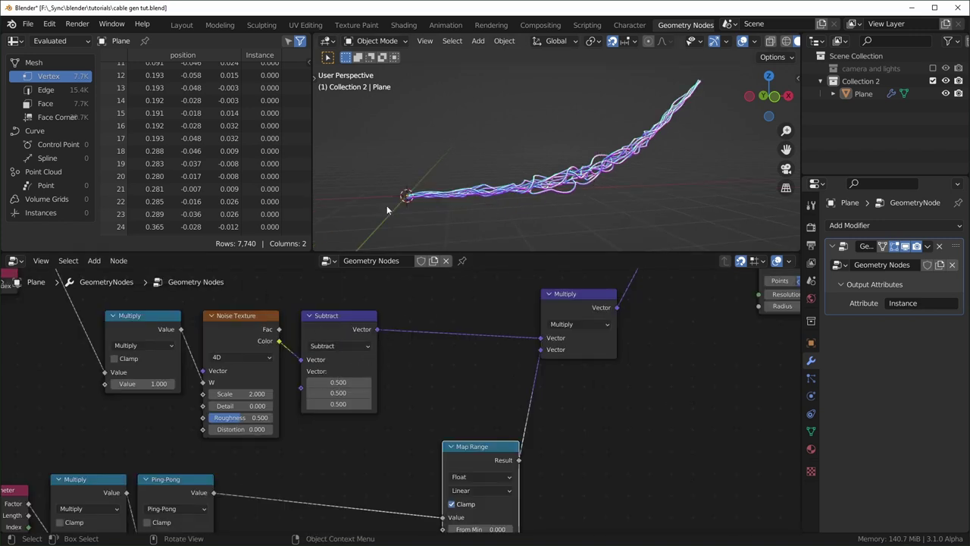
{"action": "middle_click_drag", "start_coordinate": [342, 403], "coordinate": [376, 378]}
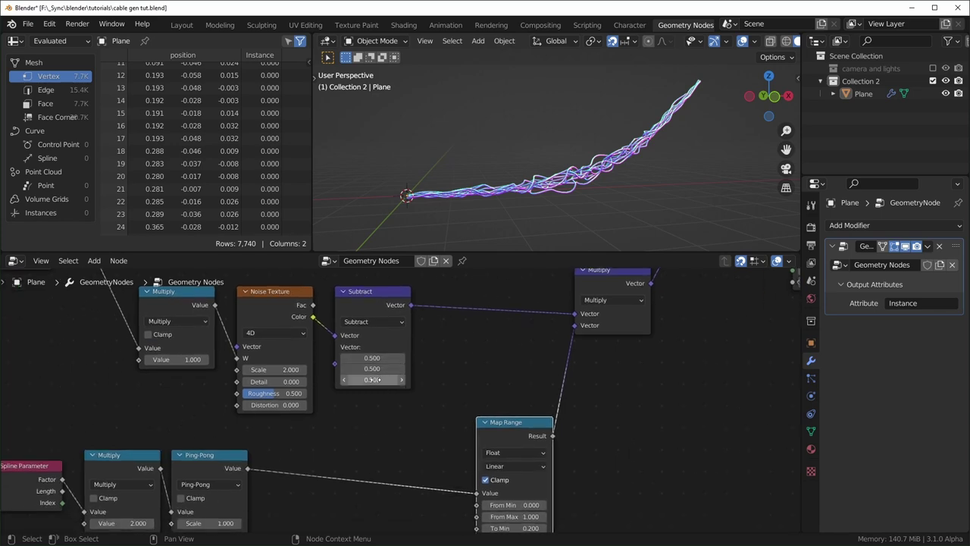
{"action": "left_click_drag", "start_coordinate": [371, 379], "coordinate": [307, 358]}
{"action": "right_click", "coordinate": [372, 358]}
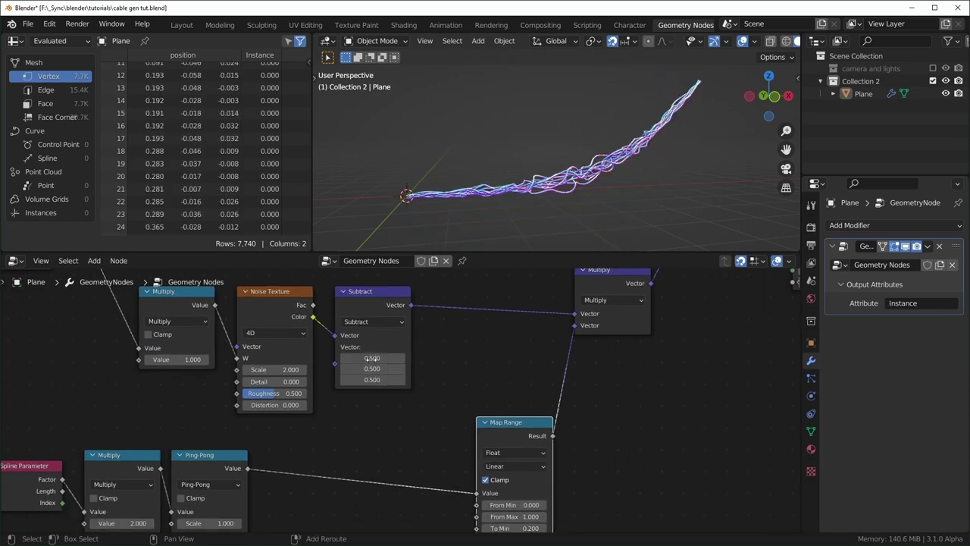
Step: Set the Map Range node's To Min to 0
{"action": "middle_click_drag", "start_coordinate": [519, 481], "coordinate": [527, 429]}
{"action": "left_click", "coordinate": [515, 479]}
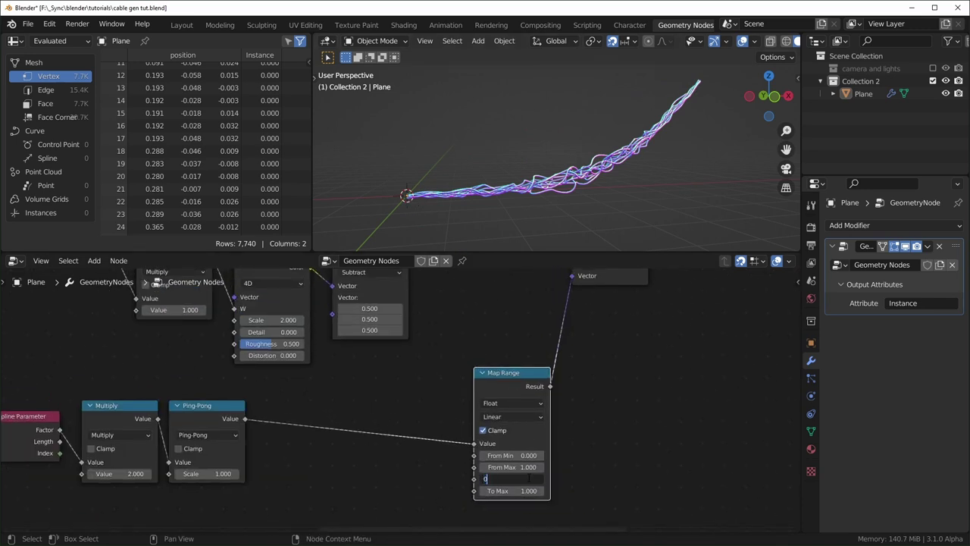
{"action": "key", "text": "Return"}
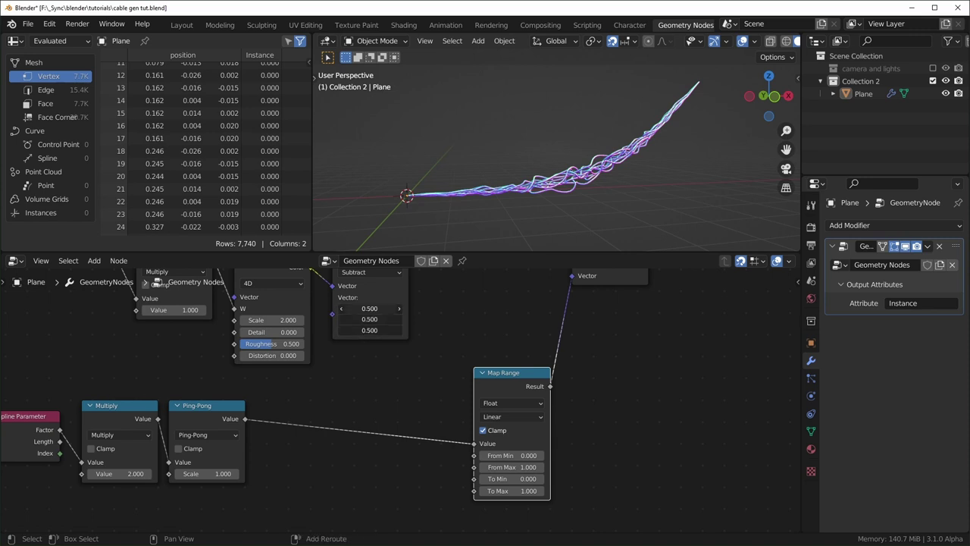
{"action": "mouse_move", "coordinate": [370, 329]}
{"action": "left_mouse_down"}
{"action": "mouse_move", "coordinate": [425, 328]}
{"action": "mouse_move", "coordinate": [374, 329]}
{"action": "left_mouse_up"}
{"action": "right_click", "coordinate": [369, 329]}
{"action": "right_click", "coordinate": [371, 330]}
Step: Raise the Subtract node's Z value to 3.800 so the cable bundle hangs downward
{"action": "middle_click_drag", "start_coordinate": [371, 330], "coordinate": [377, 355]}
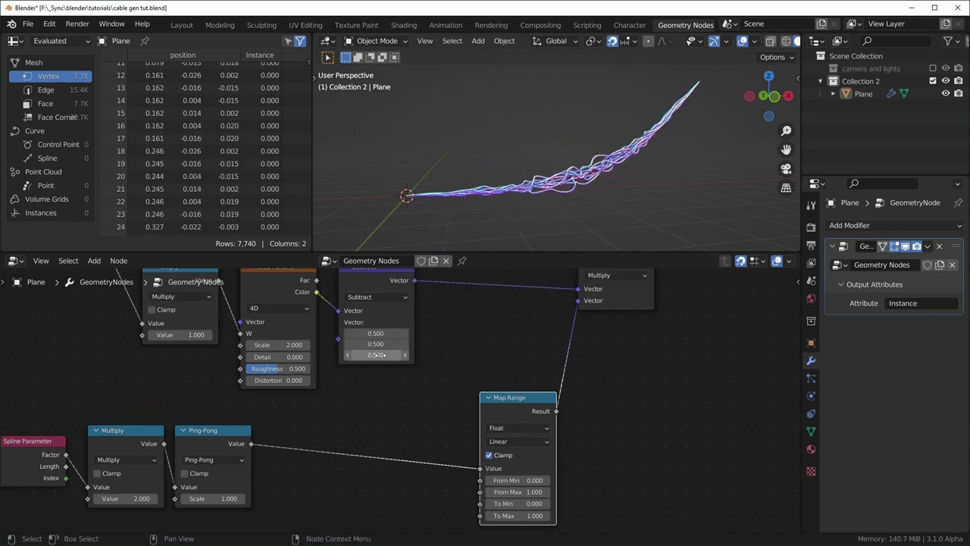
{"action": "left_click_drag", "start_coordinate": [376, 355], "coordinate": [463, 354]}
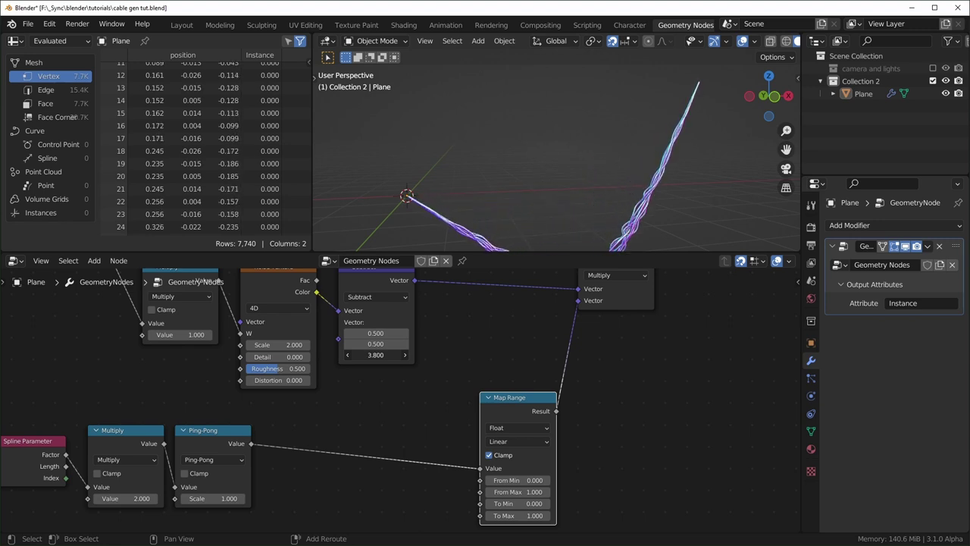
{"action": "middle_click_drag", "start_coordinate": [485, 199], "coordinate": [509, 202]}
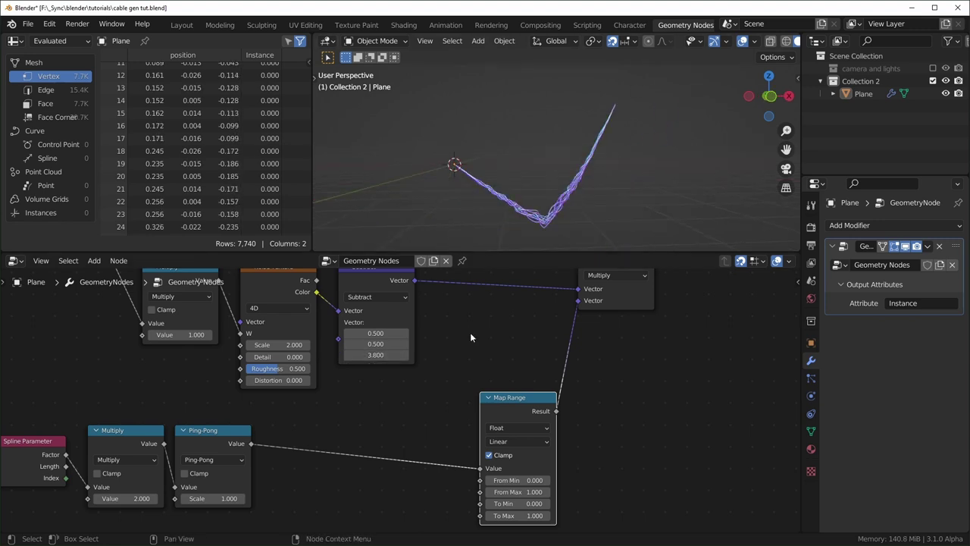
Step: Make room beside the Map Range node and add a Float Curve node between Ping-Pong and Map Range
{"action": "middle_click_drag", "start_coordinate": [470, 333], "coordinate": [460, 294]}
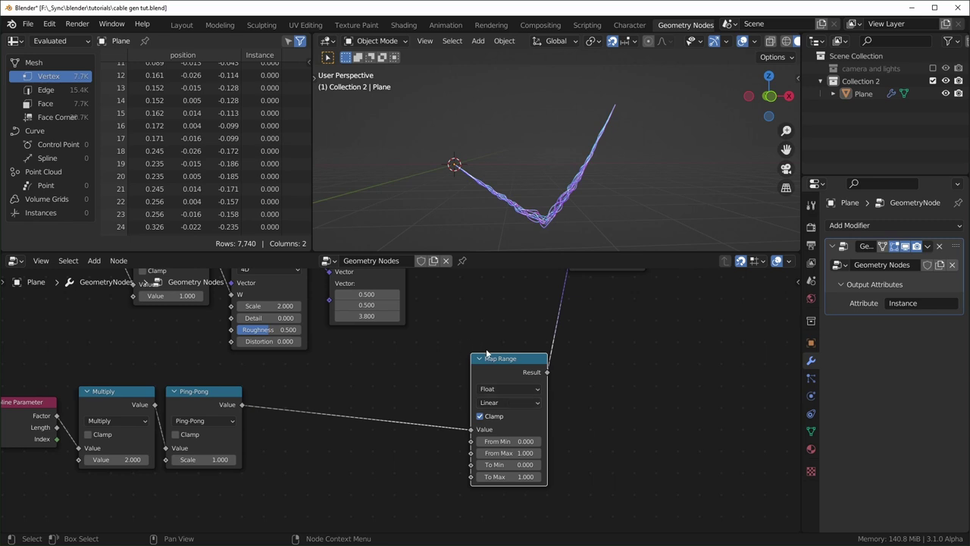
{"action": "left_click_drag", "start_coordinate": [486, 354], "coordinate": [498, 354]}
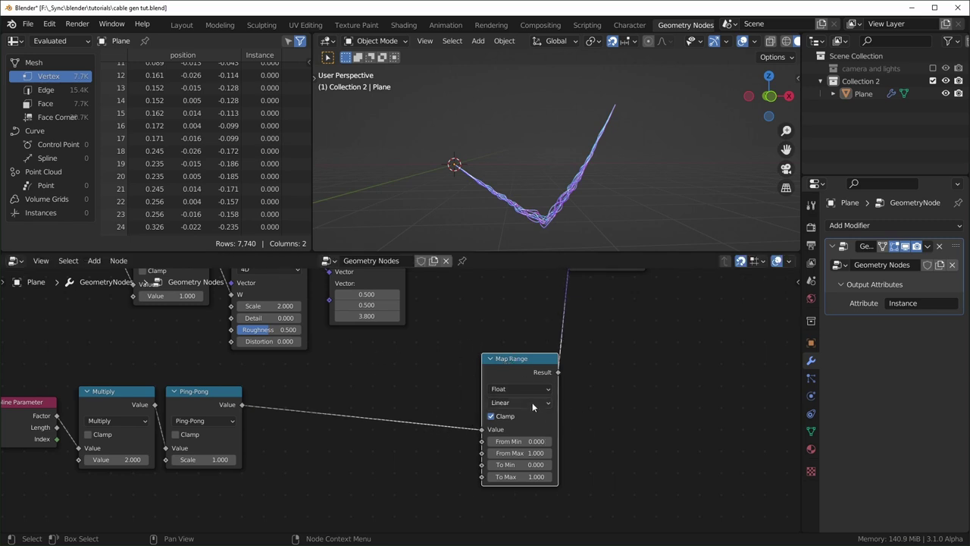
{"action": "key", "text": "shift+a"}
{"action": "type", "text": "s"}
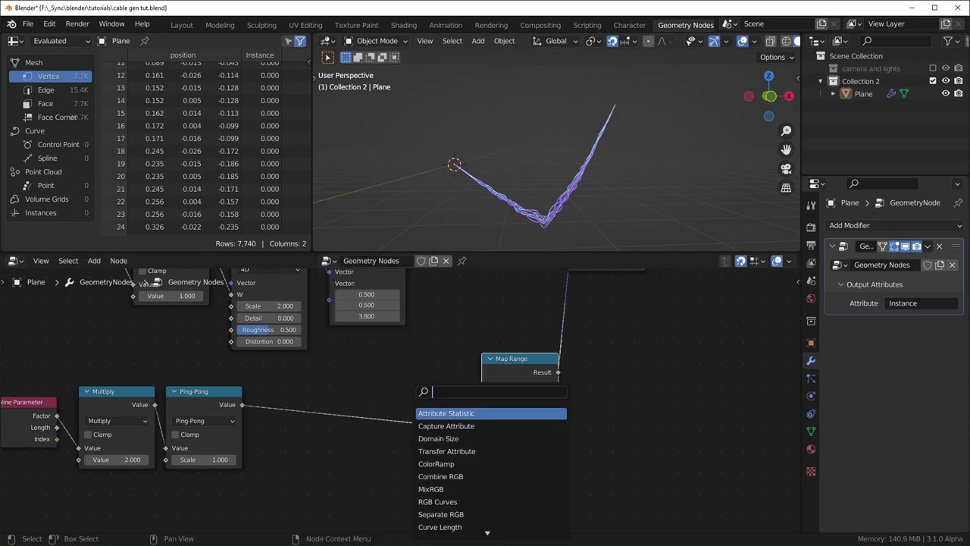
{"action": "type", "text": "float cur"}
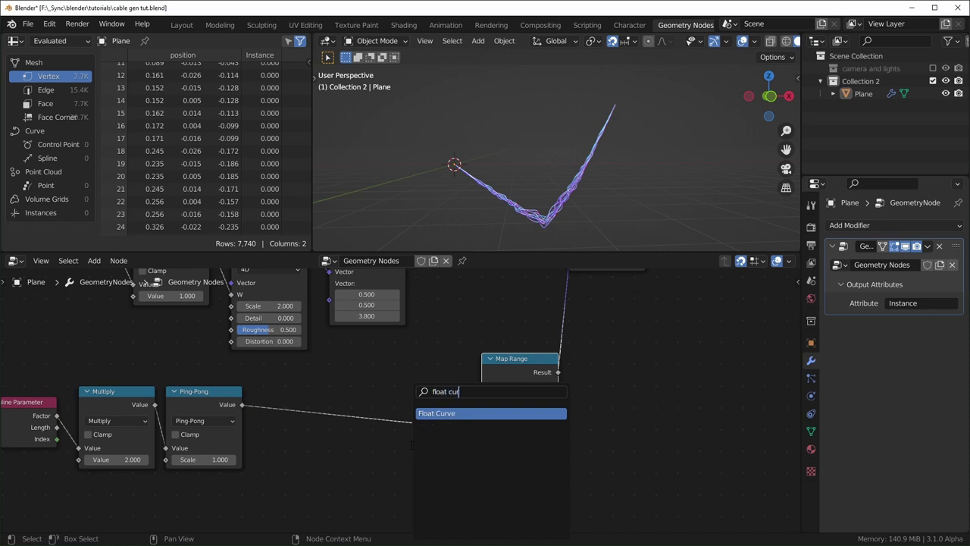
{"action": "key", "text": "Return"}
Step: Add a control point to the Float Curve and set its position to X 0.5, Y 0.5
{"action": "left_click_drag", "start_coordinate": [371, 461], "coordinate": [343, 442]}
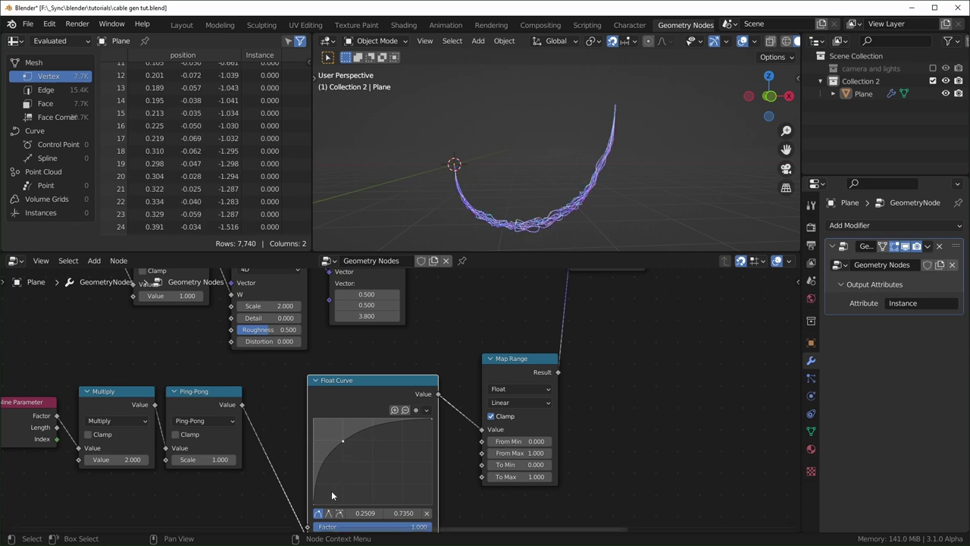
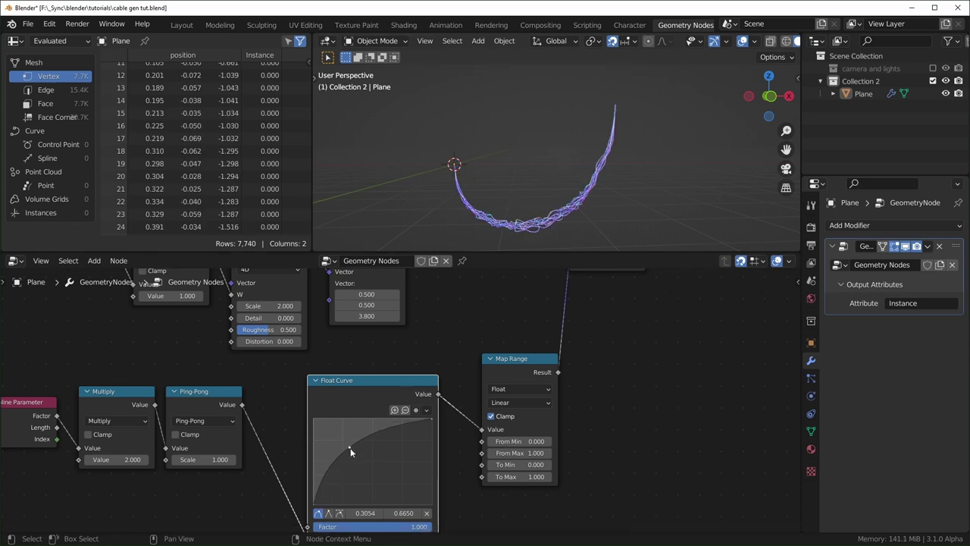
{"action": "type", "text": "0.5"}
{"action": "key", "text": "Return"}
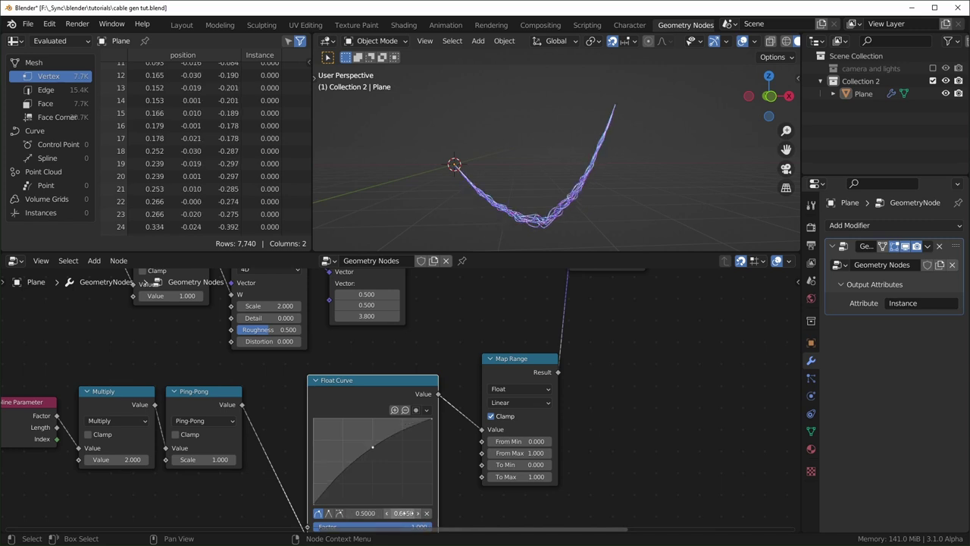
{"action": "type", "text": "0.5"}
{"action": "key", "text": "Return"}
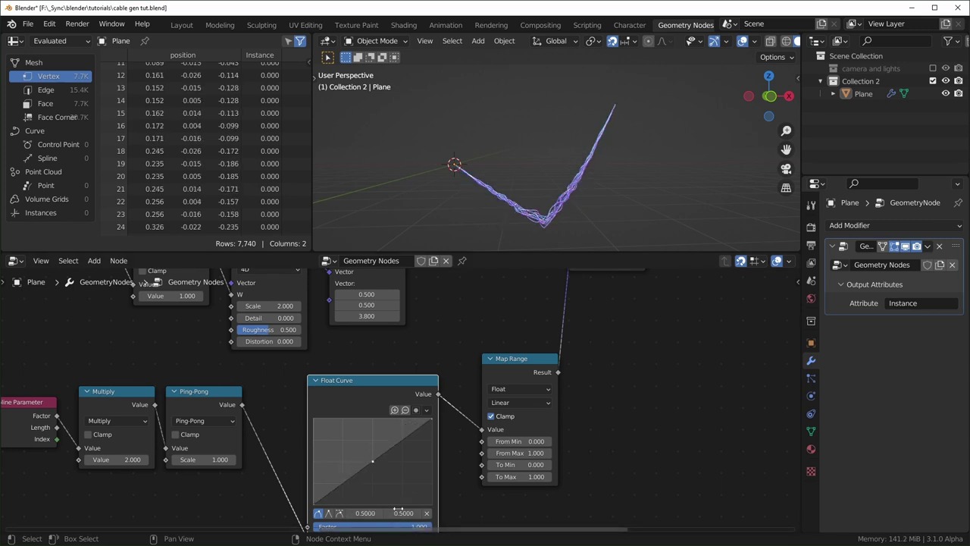
Step: Raise the Float Curve's middle control point and set its Y value to 0.75
{"action": "scroll", "coordinate": [460, 439], "scroll_direction": "up", "scroll_amount": 4}
{"action": "middle_click_drag", "start_coordinate": [460, 476], "coordinate": [466, 419]}
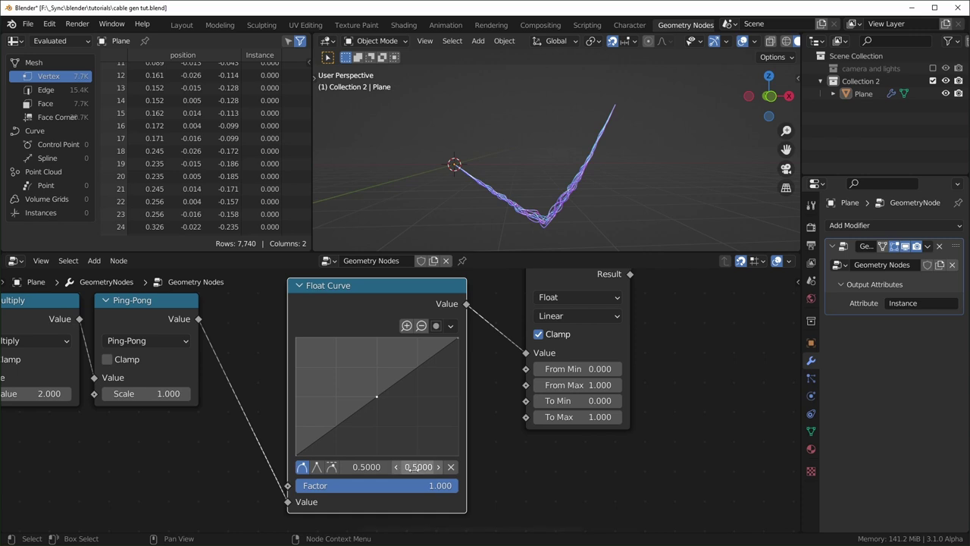
{"action": "left_click_drag", "start_coordinate": [414, 467], "coordinate": [458, 467], "text": "shift"}
{"action": "left_click", "coordinate": [418, 467]}
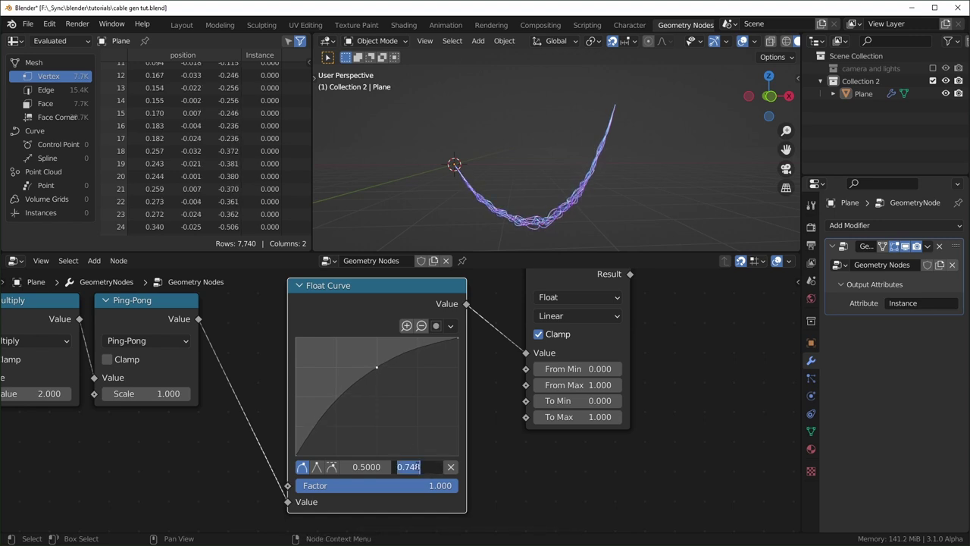
{"action": "type", "text": ".75"}
{"action": "key", "text": "Return"}
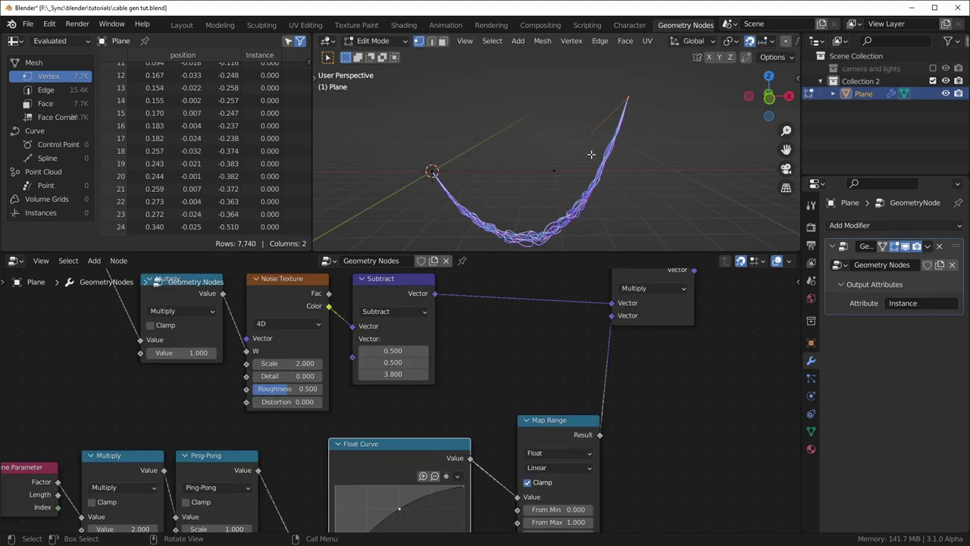
Step: Extrude a new segment from the end vertex of the plane's path in Edit Mode
{"action": "middle_click_drag", "start_coordinate": [589, 156], "coordinate": [568, 129]}
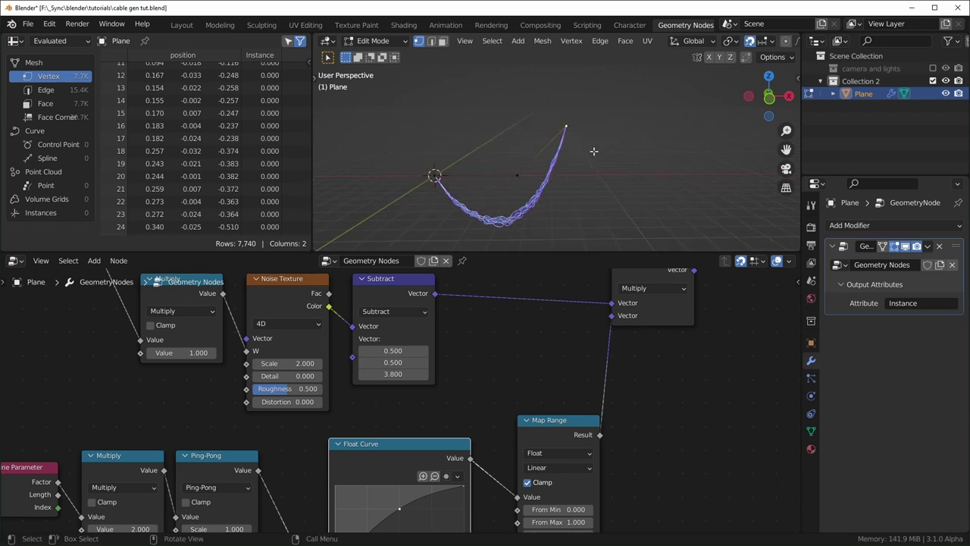
{"action": "key", "text": "e"}
{"action": "left_click", "coordinate": [703, 155]}
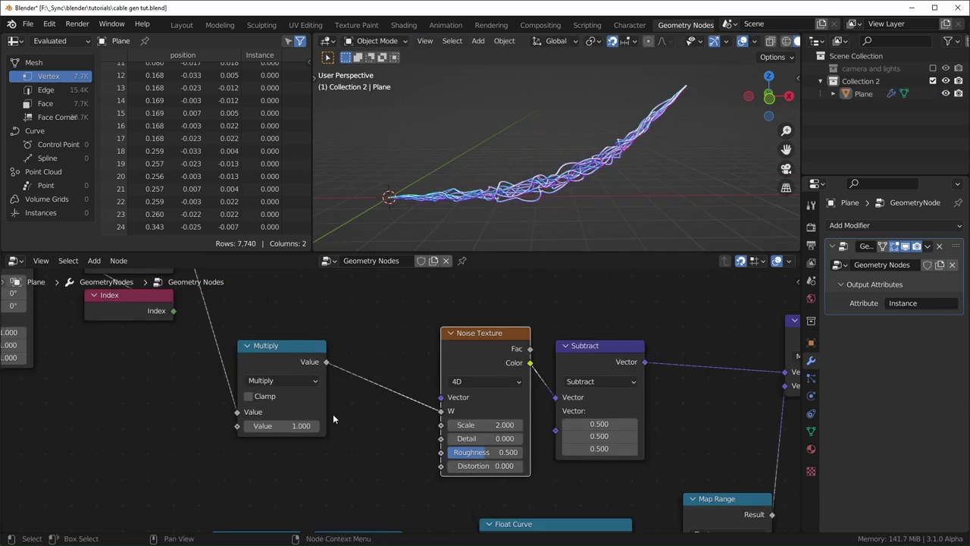
Step: Duplicate the Multiply node, insert the copy between Multiply and Noise Texture, and change its operation to Add
{"action": "left_click", "coordinate": [263, 350]}
{"action": "key", "text": "shift+d"}
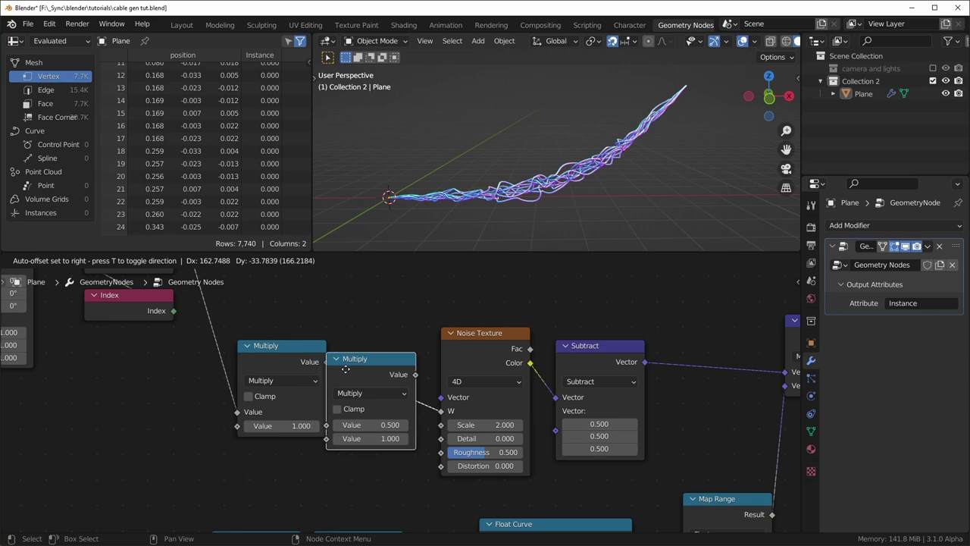
{"action": "left_click_drag", "start_coordinate": [346, 369], "coordinate": [397, 369]}
{"action": "left_click", "coordinate": [415, 394]}
{"action": "left_click", "coordinate": [402, 234]}
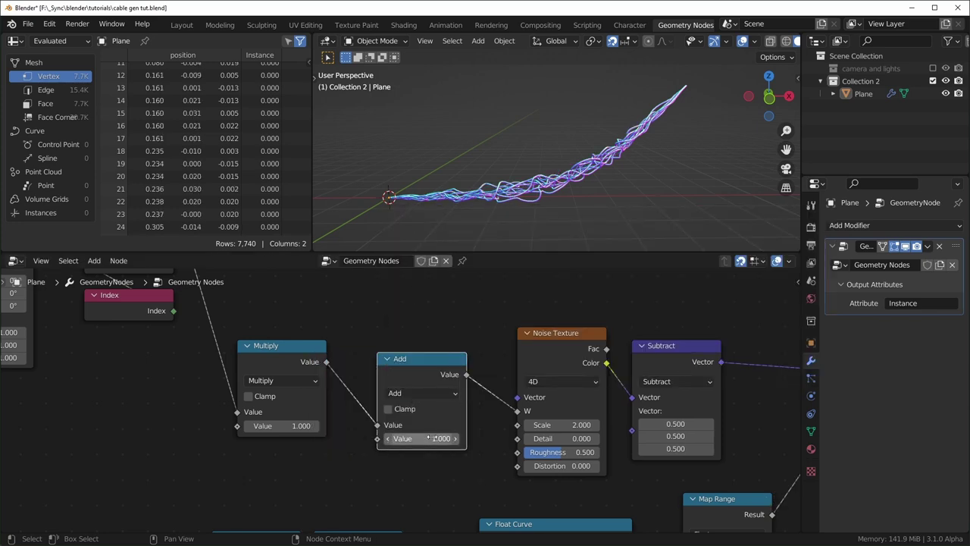
Step: Set the Add node's second value to 0 and move the node closer to Multiply
{"action": "mouse_move", "coordinate": [430, 438]}
{"action": "left_mouse_down"}
{"action": "mouse_move", "coordinate": [538, 438]}
{"action": "mouse_move", "coordinate": [431, 438]}
{"action": "left_mouse_up"}
{"action": "left_click", "coordinate": [431, 442]}
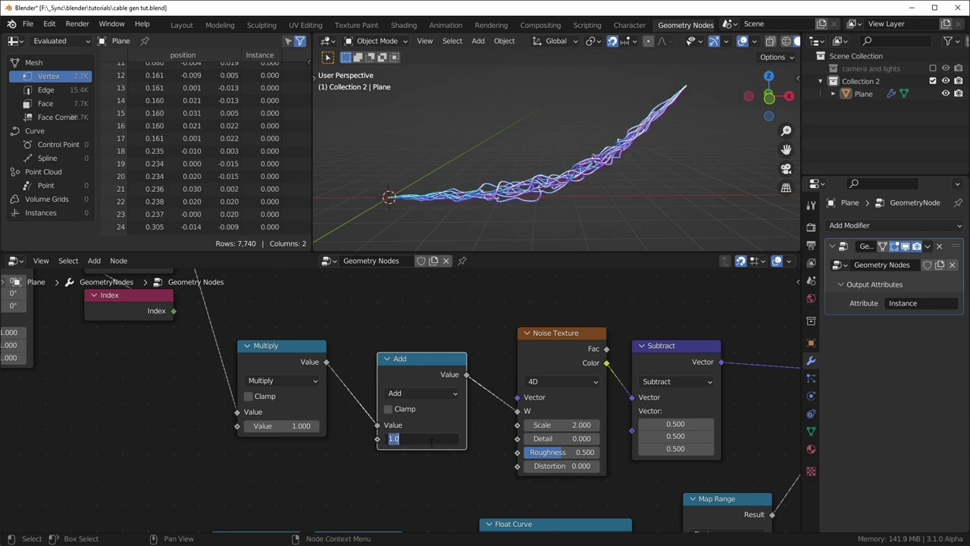
{"action": "key", "text": "Return"}
{"action": "left_click_drag", "start_coordinate": [401, 364], "coordinate": [363, 364]}
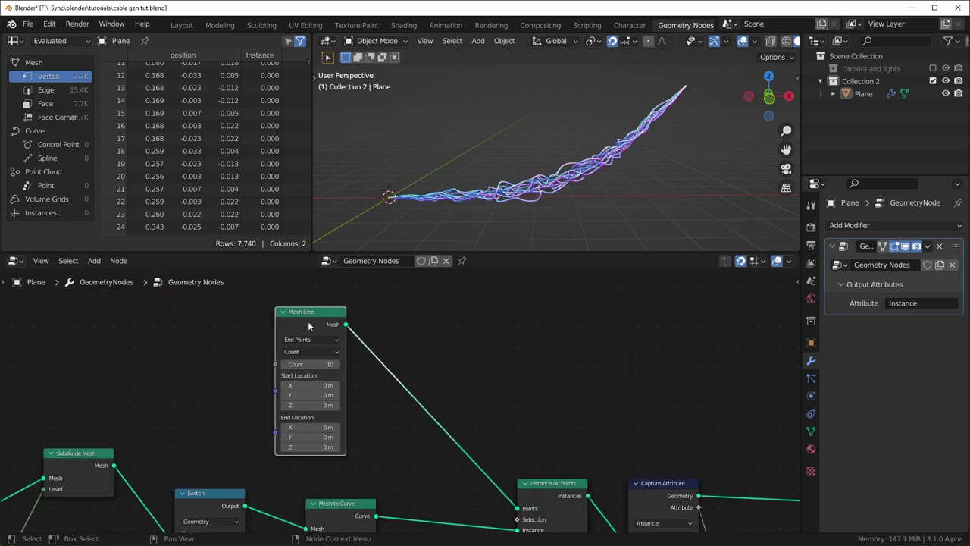
Step: Shift the Mesh Line node aside and try raising its End Location Z to spread the cables vertically
{"action": "left_click_drag", "start_coordinate": [307, 325], "coordinate": [338, 324]}
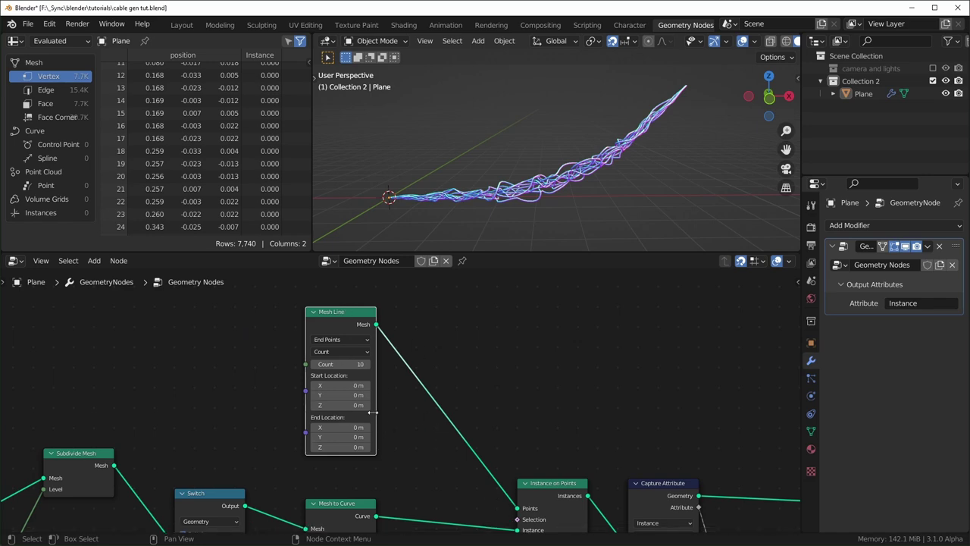
{"action": "mouse_move", "coordinate": [340, 446]}
{"action": "left_mouse_down"}
{"action": "mouse_move", "coordinate": [363, 446]}
{"action": "mouse_move", "coordinate": [336, 450]}
{"action": "left_mouse_up"}
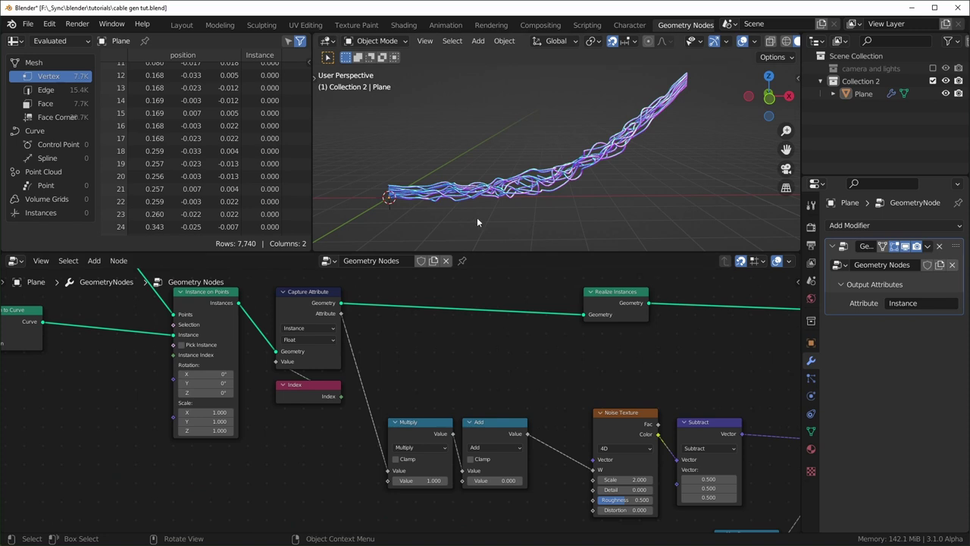
{"action": "middle_click_drag", "start_coordinate": [403, 390], "coordinate": [451, 355]}
{"action": "scroll", "coordinate": [452, 356], "scroll_direction": "up", "scroll_amount": 3}
{"action": "middle_click_drag", "start_coordinate": [474, 434], "coordinate": [427, 430]}
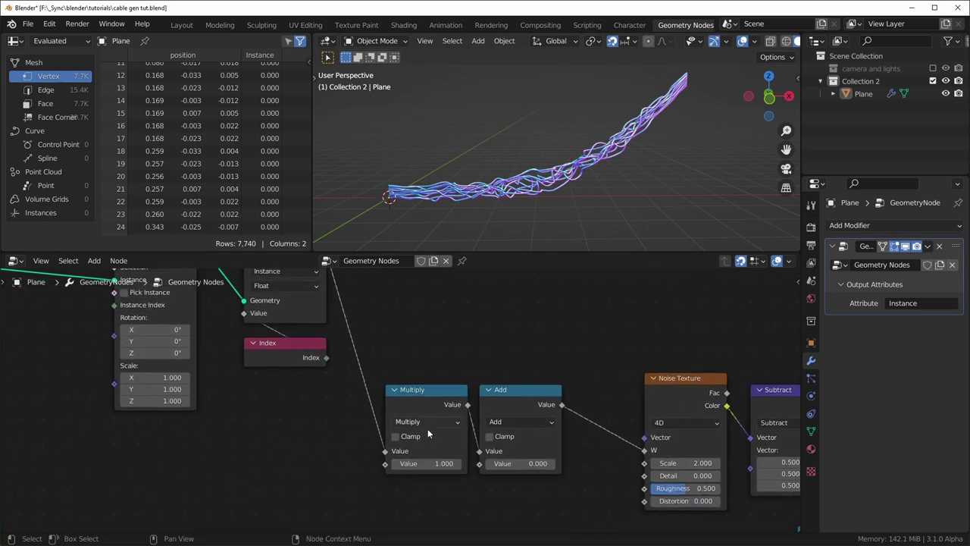
Step: Try a value of 5 in the Multiply node before Add, and reset the Mesh Line's End Location Z to 0
{"action": "left_click", "coordinate": [442, 463]}
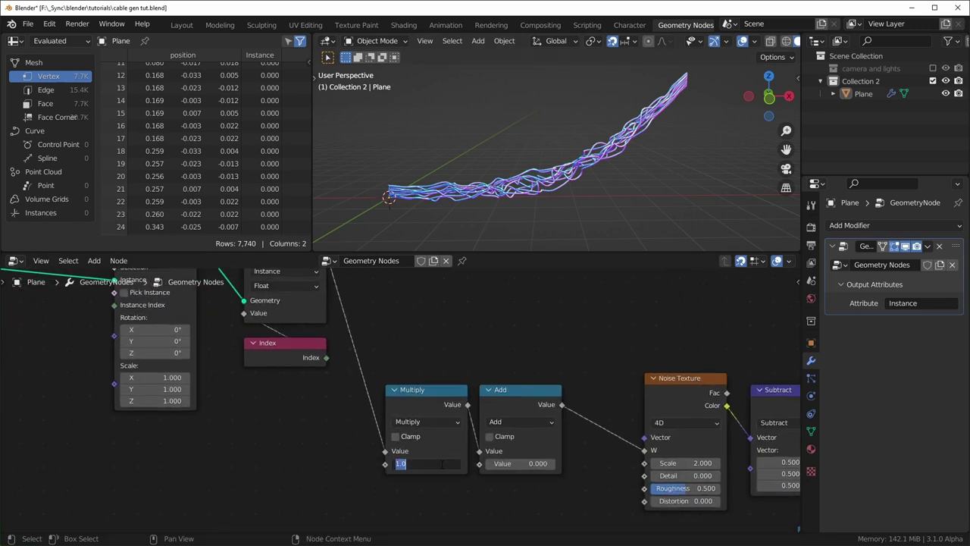
{"action": "type", "text": "5"}
{"action": "key", "text": "Return"}
{"action": "key", "text": "BackSpace"}
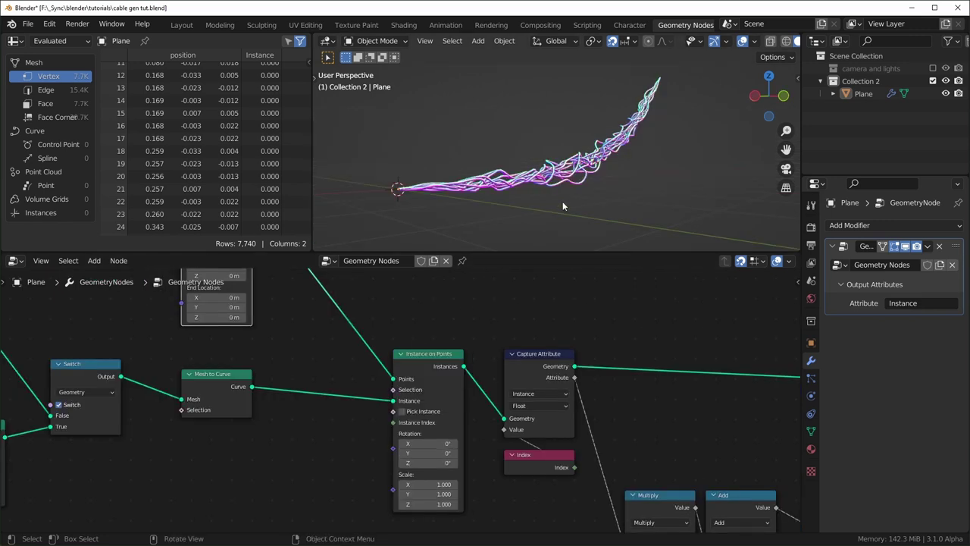
Step: Set the Mesh Line's Count to 6 to try a thinner cable bundle
{"action": "middle_click_drag", "start_coordinate": [563, 201], "coordinate": [485, 202]}
{"action": "middle_click_drag", "start_coordinate": [233, 349], "coordinate": [291, 487]}
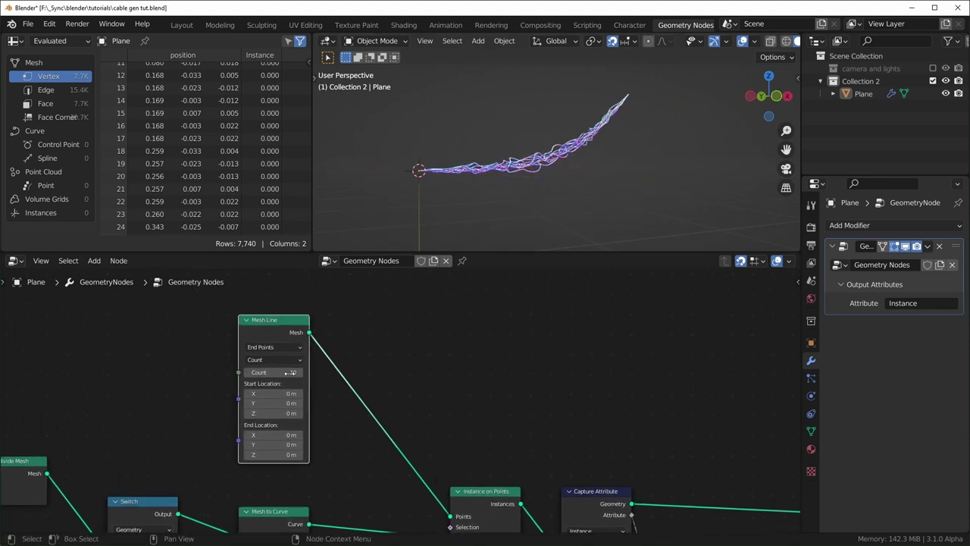
{"action": "scroll", "coordinate": [291, 373], "scroll_direction": "up", "scroll_amount": 3}
{"action": "middle_click_drag", "start_coordinate": [311, 396], "coordinate": [364, 405]}
{"action": "scroll", "coordinate": [278, 373], "scroll_direction": "up", "scroll_amount": 3}
{"action": "left_click_drag", "start_coordinate": [291, 376], "coordinate": [293, 377]}
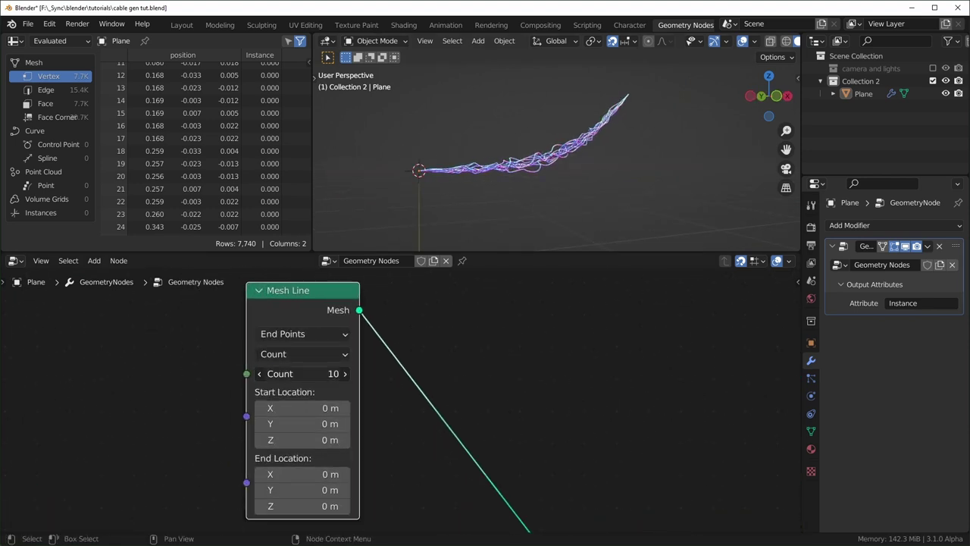
{"action": "key", "text": "Return"}
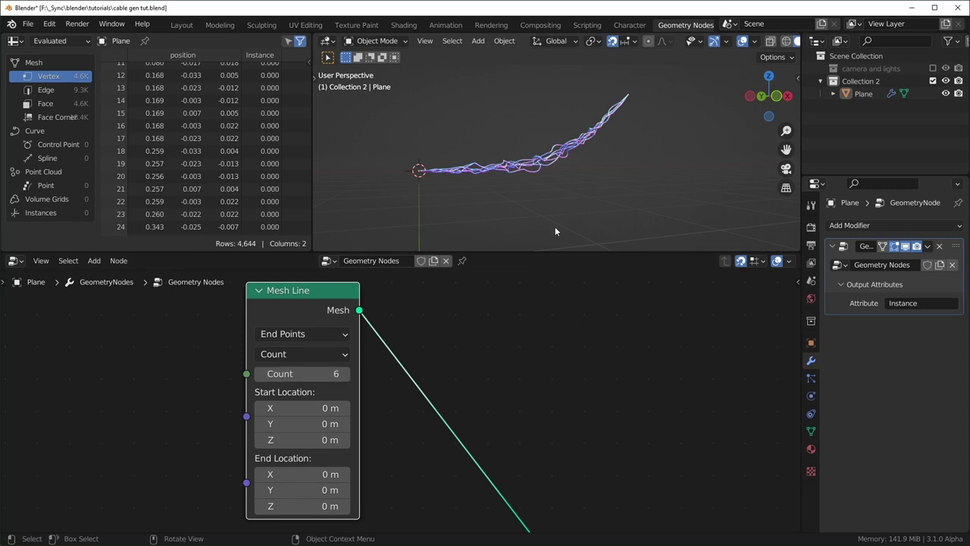
Step: Set the Mesh Line's Count to 100 and examine the denser cable bundle from another angle
{"action": "scroll", "coordinate": [554, 206], "scroll_direction": "up", "scroll_amount": 2}
{"action": "middle_click_drag", "start_coordinate": [552, 196], "coordinate": [610, 215], "text": "shift"}
{"action": "left_click", "coordinate": [307, 374]}
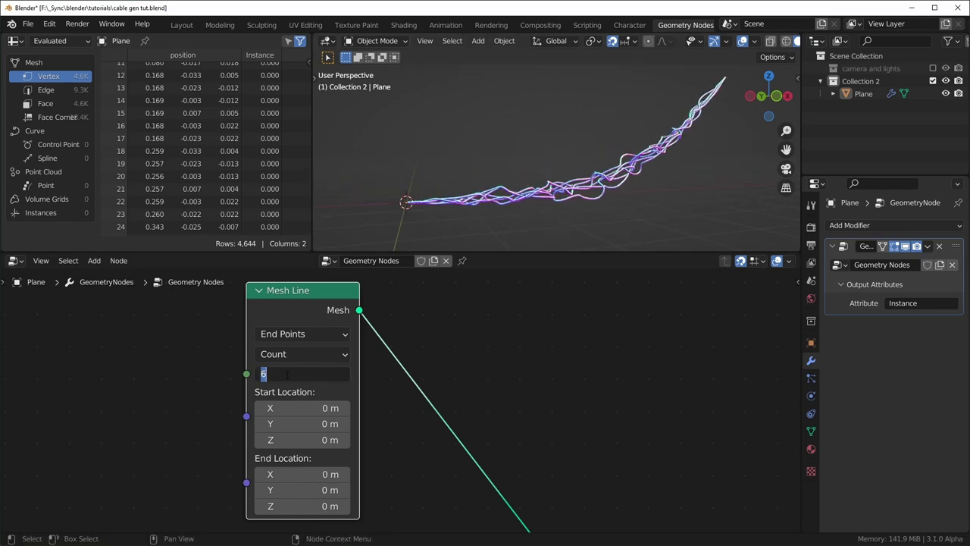
{"action": "type", "text": "100"}
{"action": "key", "text": "Return"}
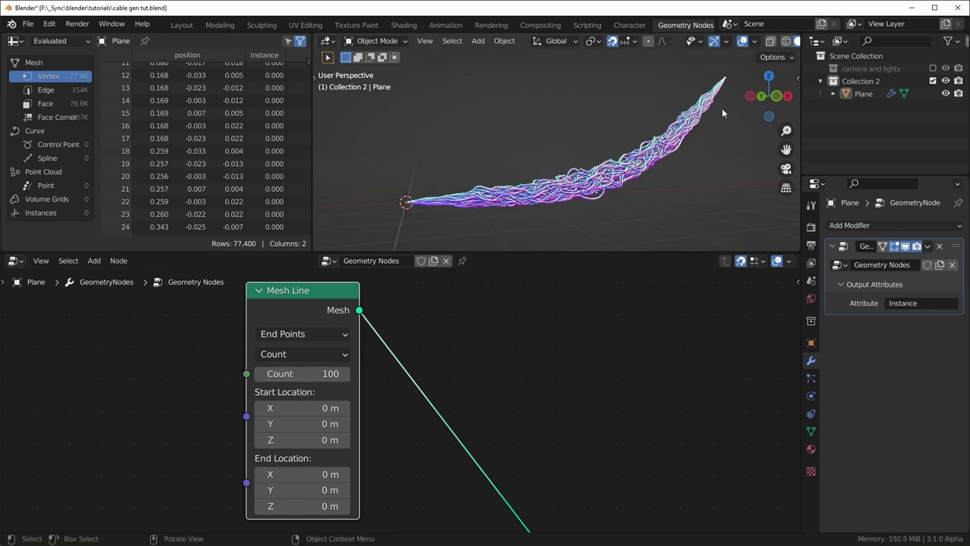
{"action": "middle_click_drag", "start_coordinate": [721, 107], "coordinate": [568, 212]}
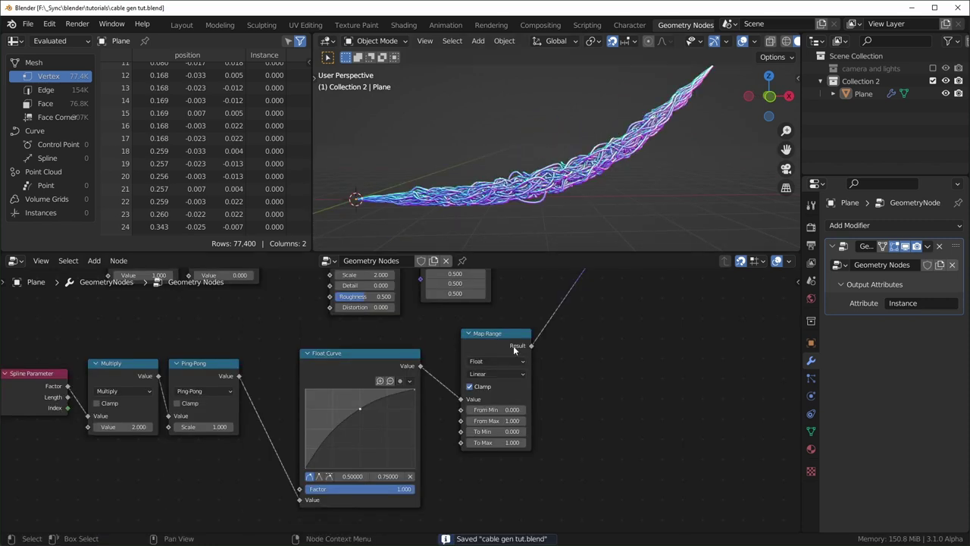
Step: Move the Group Input node away from the subdivision nodes and expose the Mesh Line's Count as a group input
{"action": "scroll", "coordinate": [271, 335], "scroll_direction": "down", "scroll_amount": 5}
{"action": "middle_click_drag", "start_coordinate": [271, 335], "coordinate": [428, 381]}
{"action": "scroll", "coordinate": [316, 376], "scroll_direction": "down", "scroll_amount": 3}
{"action": "middle_click_drag", "start_coordinate": [317, 376], "coordinate": [463, 432]}
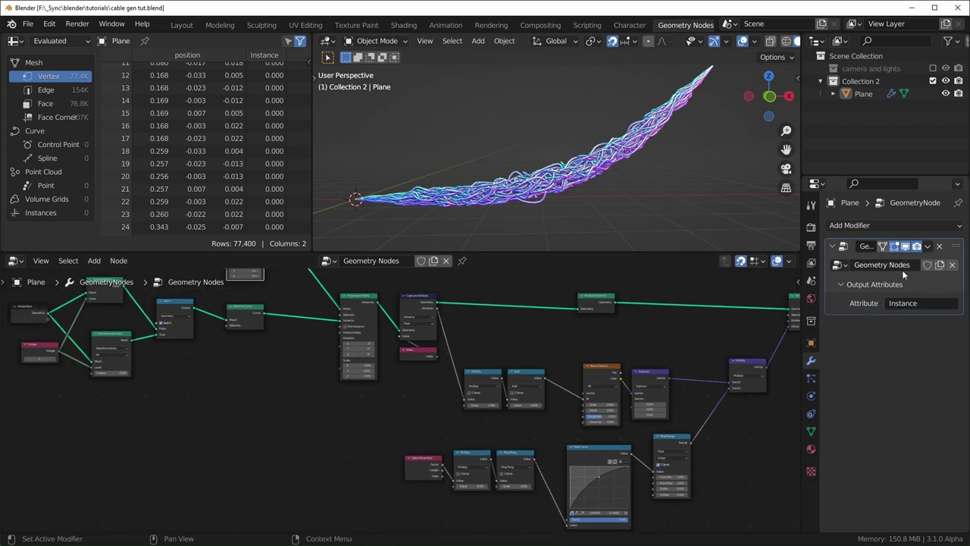
{"action": "middle_click_drag", "start_coordinate": [142, 399], "coordinate": [301, 455]}
{"action": "scroll", "coordinate": [256, 337], "scroll_direction": "up", "scroll_amount": 2}
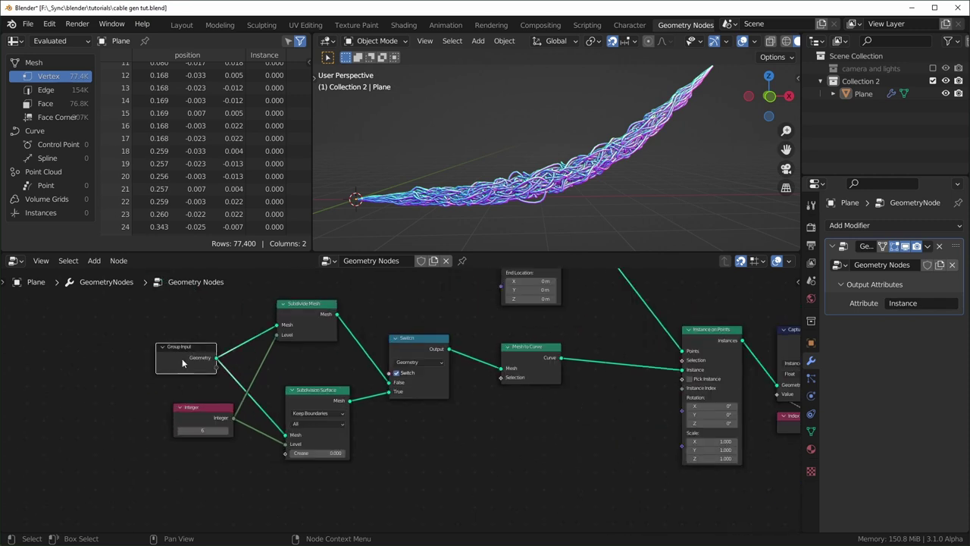
{"action": "middle_click_drag", "start_coordinate": [195, 379], "coordinate": [299, 422]}
{"action": "scroll", "coordinate": [298, 417], "scroll_direction": "up", "scroll_amount": 1}
{"action": "left_click_drag", "start_coordinate": [287, 388], "coordinate": [241, 387]}
{"action": "middle_click_drag", "start_coordinate": [369, 424], "coordinate": [243, 435]}
{"action": "scroll", "coordinate": [213, 433], "scroll_direction": "down", "scroll_amount": 1}
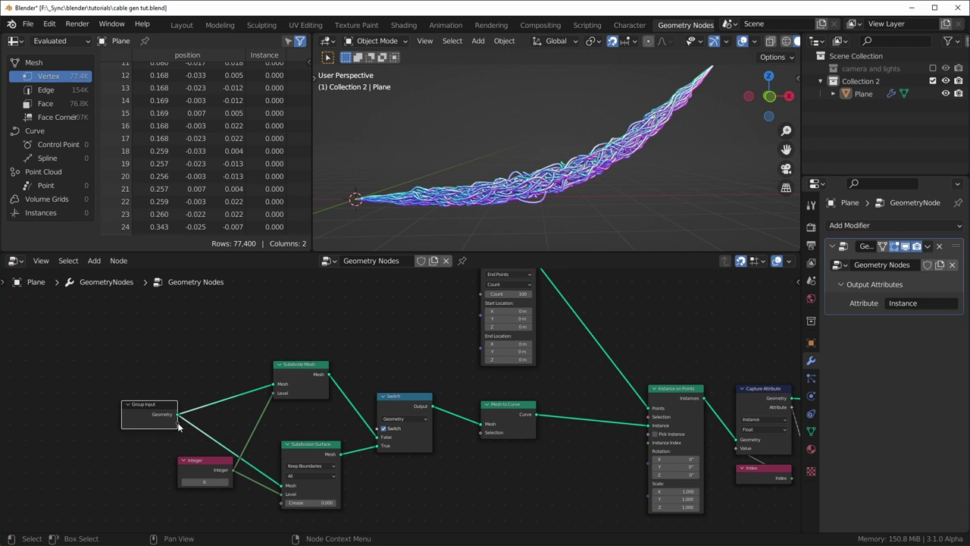
{"action": "left_click_drag", "start_coordinate": [177, 422], "coordinate": [480, 295]}
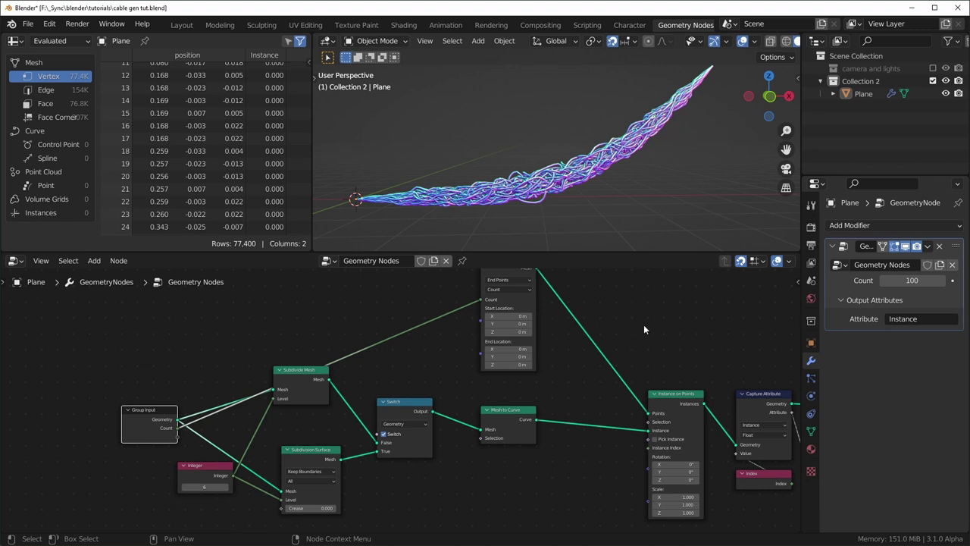
Step: Set the default of the Count group input to 10
{"action": "key", "text": "n"}
{"action": "left_click", "coordinate": [793, 376]}
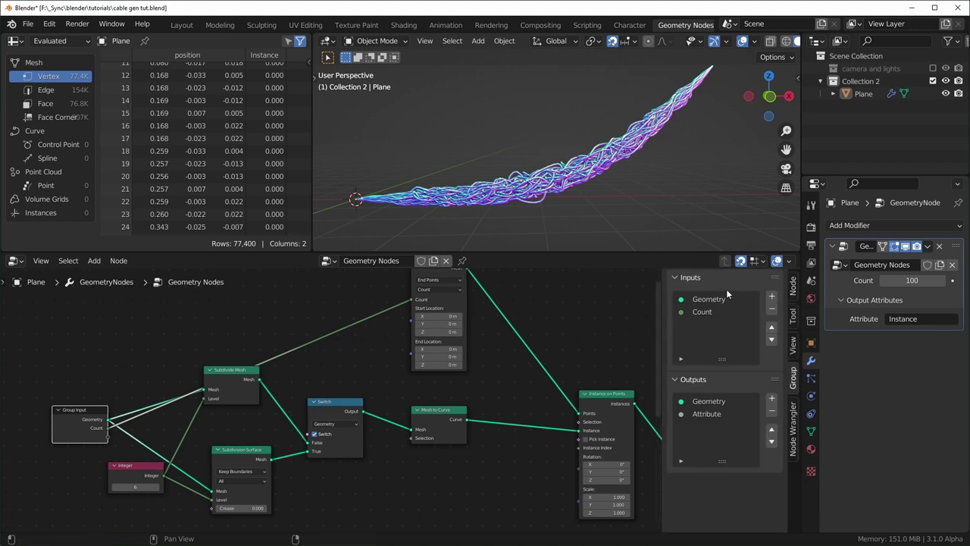
{"action": "left_click", "coordinate": [697, 313]}
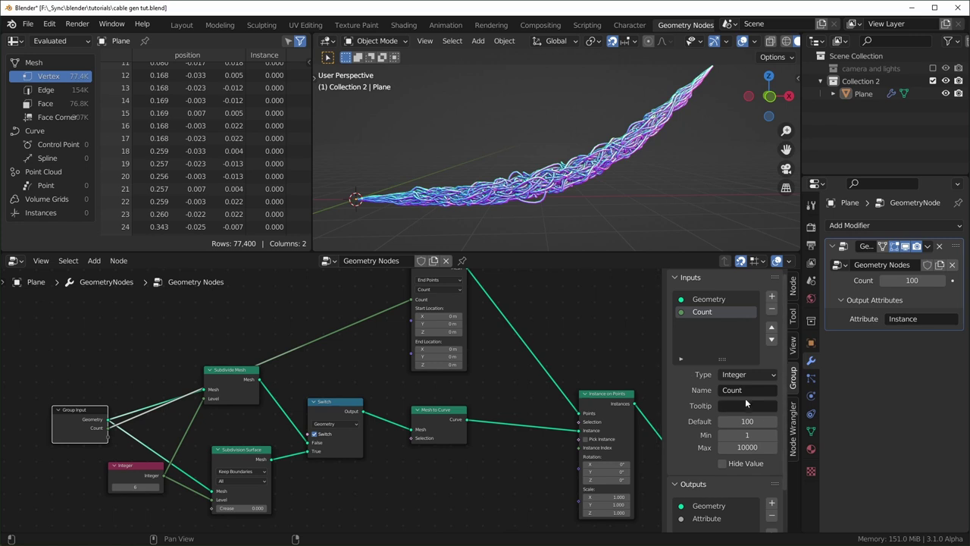
{"action": "left_click", "coordinate": [748, 421]}
{"action": "type", "text": "10"}
{"action": "key", "text": "Return"}
{"action": "left_click", "coordinate": [742, 389]}
Step: Replace the Integer node with a group input named Subdivisions, default 0, driving the Level of Subdivide Mesh and Subdivision Surface
{"action": "left_click_drag", "start_coordinate": [191, 381], "coordinate": [173, 381]}
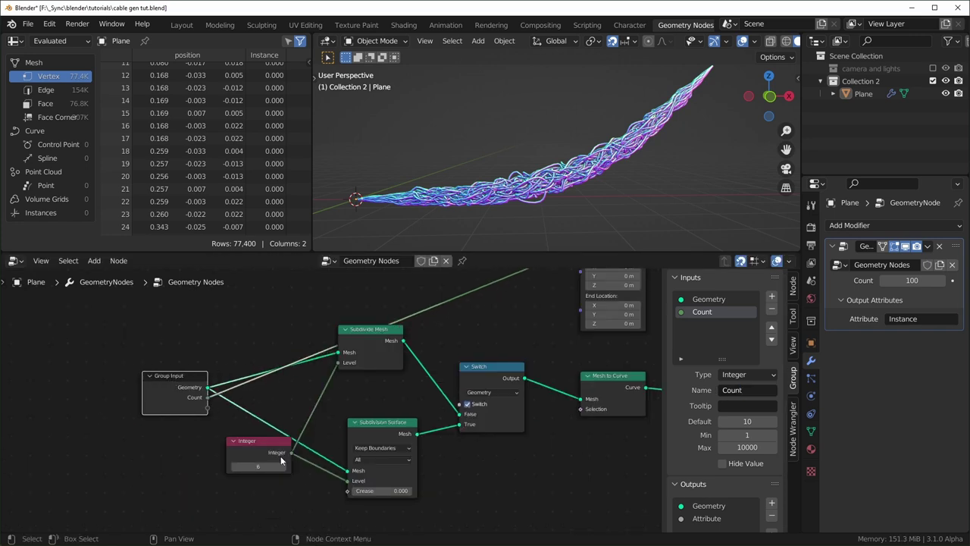
{"action": "left_click", "coordinate": [257, 448]}
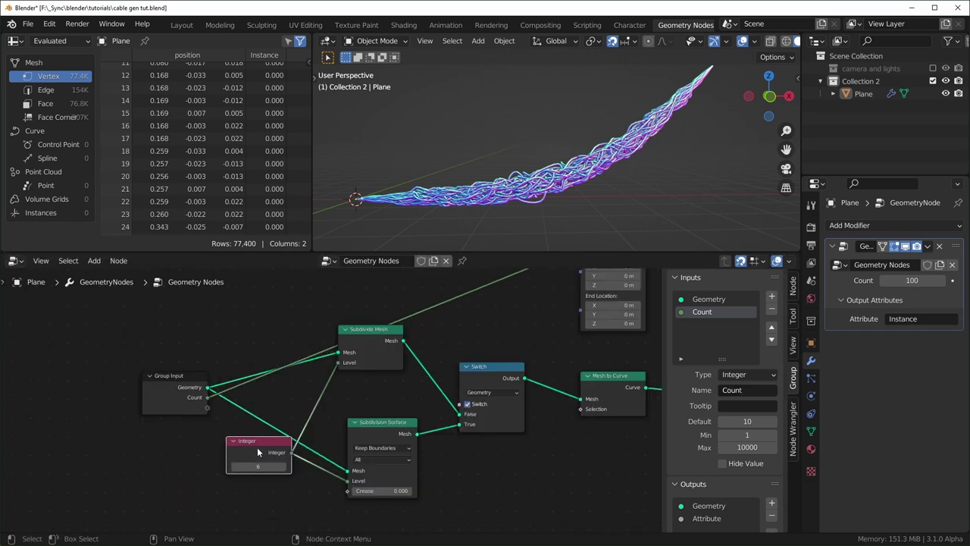
{"action": "left_click", "coordinate": [262, 448]}
{"action": "key", "text": "x"}
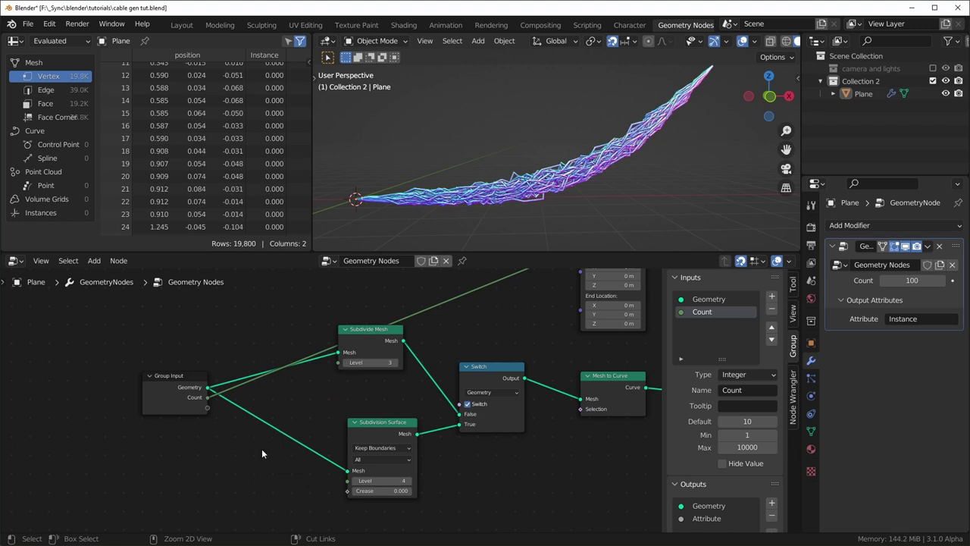
{"action": "left_click_drag", "start_coordinate": [208, 409], "coordinate": [241, 411]}
{"action": "left_click_drag", "start_coordinate": [327, 475], "coordinate": [347, 481]}
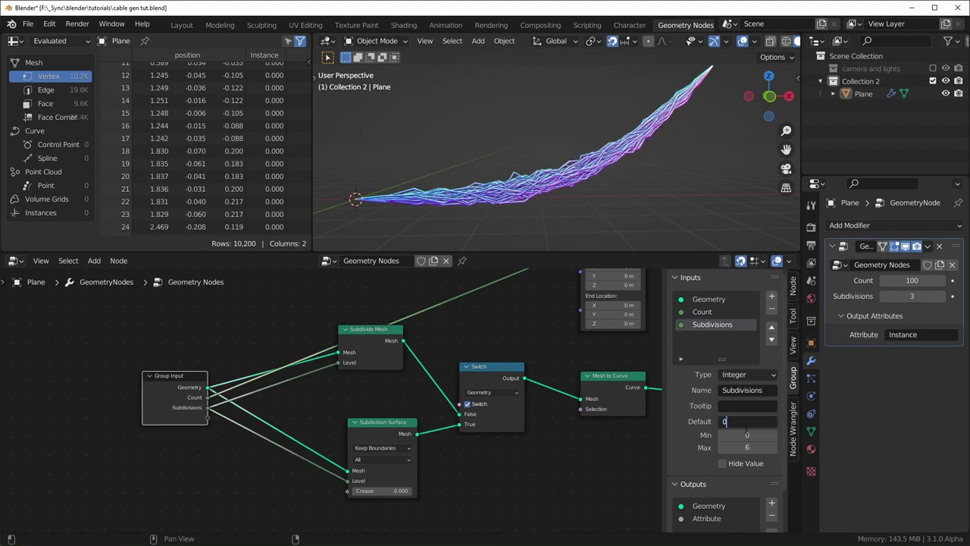
{"action": "key", "text": "Return"}
Step: Expose the Switch node's toggle as a group input named Smooth, test it, and set the modifier's Count to 10 and Subdivisions to 6
{"action": "middle_click_drag", "start_coordinate": [478, 455], "coordinate": [419, 455]}
{"action": "left_click_drag", "start_coordinate": [149, 417], "coordinate": [399, 403]}
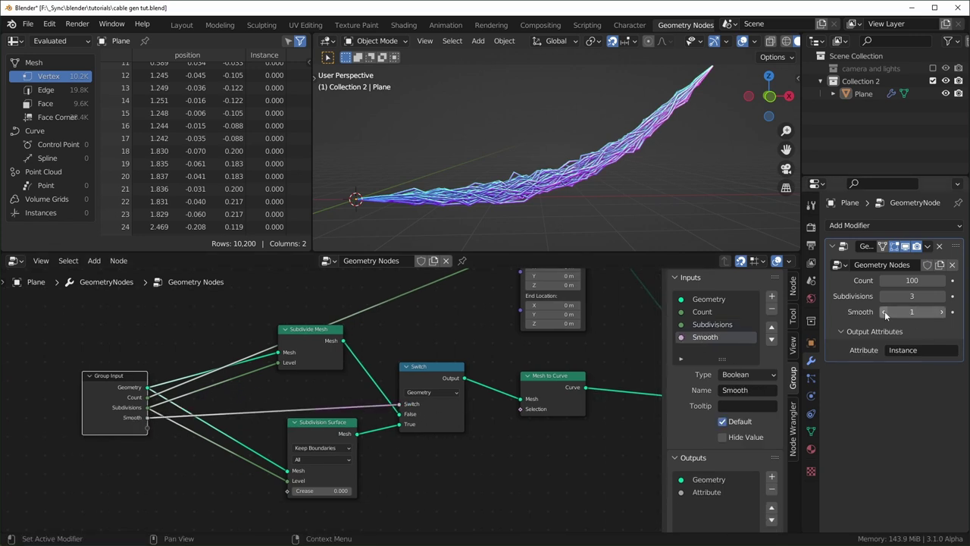
{"action": "left_click", "coordinate": [884, 311]}
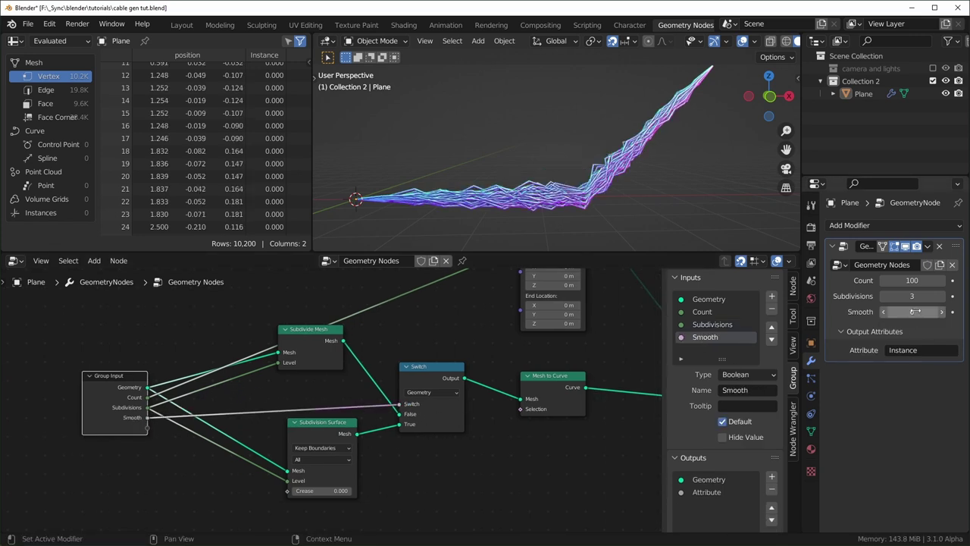
{"action": "left_click", "coordinate": [940, 312]}
{"action": "left_click", "coordinate": [885, 312]}
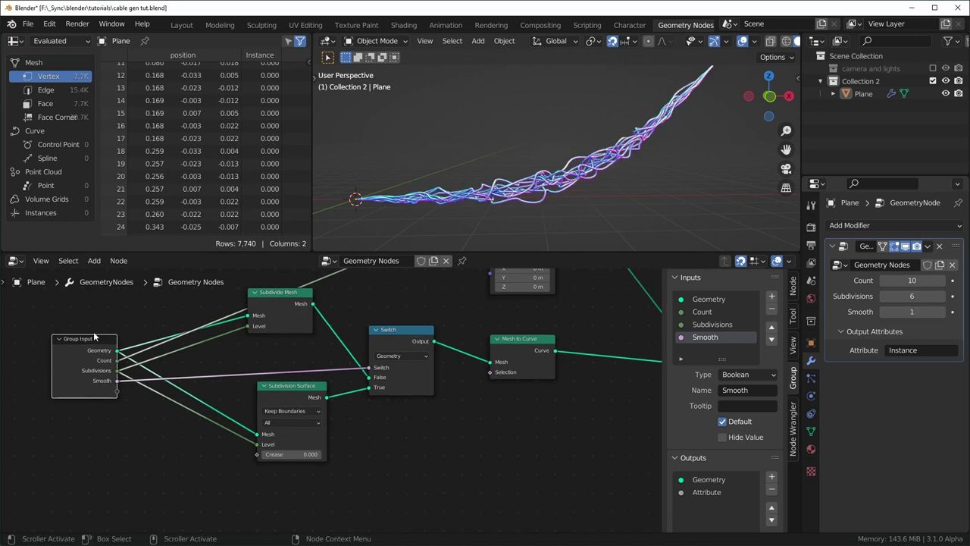
Step: Duplicate the Group Input node and place the copy in the free space below Mesh to Curve
{"action": "key", "text": "shift+d"}
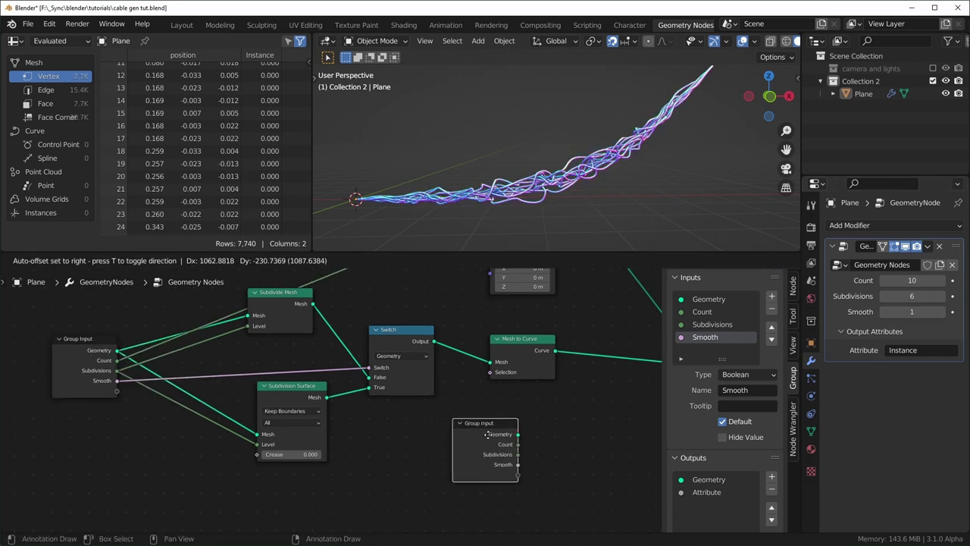
{"action": "left_click", "coordinate": [485, 435]}
{"action": "middle_click_drag", "start_coordinate": [476, 441], "coordinate": [282, 463]}
{"action": "middle_click_drag", "start_coordinate": [368, 470], "coordinate": [277, 446]}
{"action": "left_click_drag", "start_coordinate": [208, 433], "coordinate": [284, 434]}
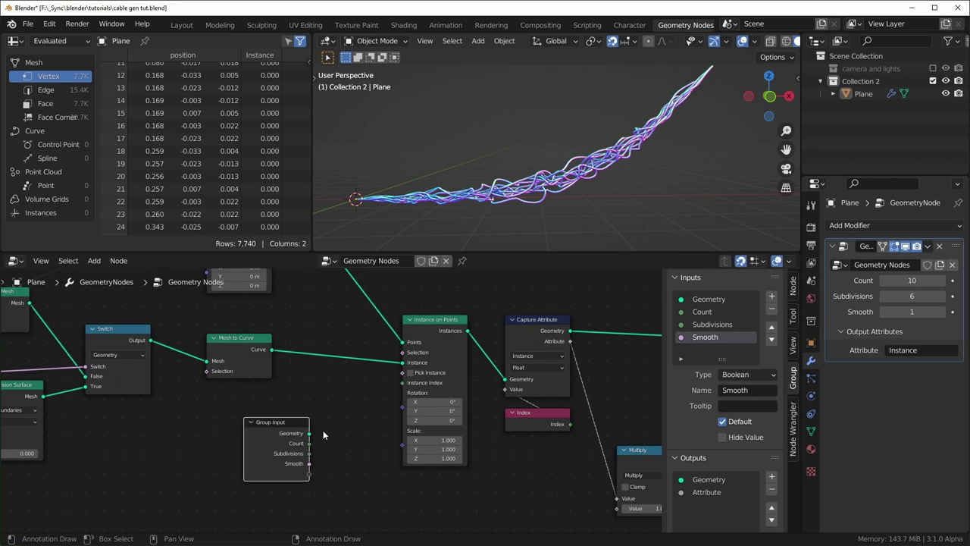
Step: Expose the Mesh Line's End Location as a group input and rename it Location Offset
{"action": "middle_click_drag", "start_coordinate": [343, 430], "coordinate": [438, 477]}
{"action": "middle_click_drag", "start_coordinate": [438, 477], "coordinate": [464, 491]}
{"action": "left_click_drag", "start_coordinate": [81, 441], "coordinate": [454, 327]}
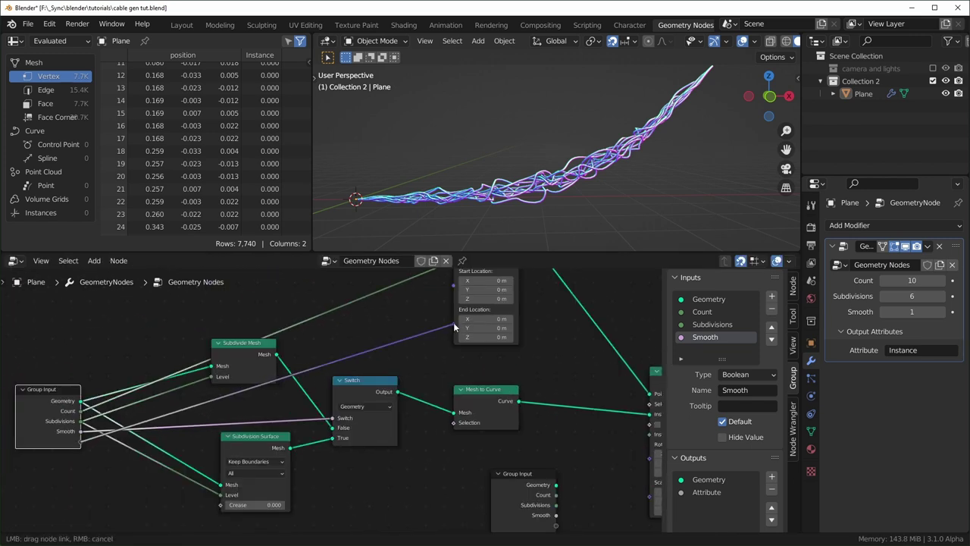
{"action": "left_click", "coordinate": [746, 389]}
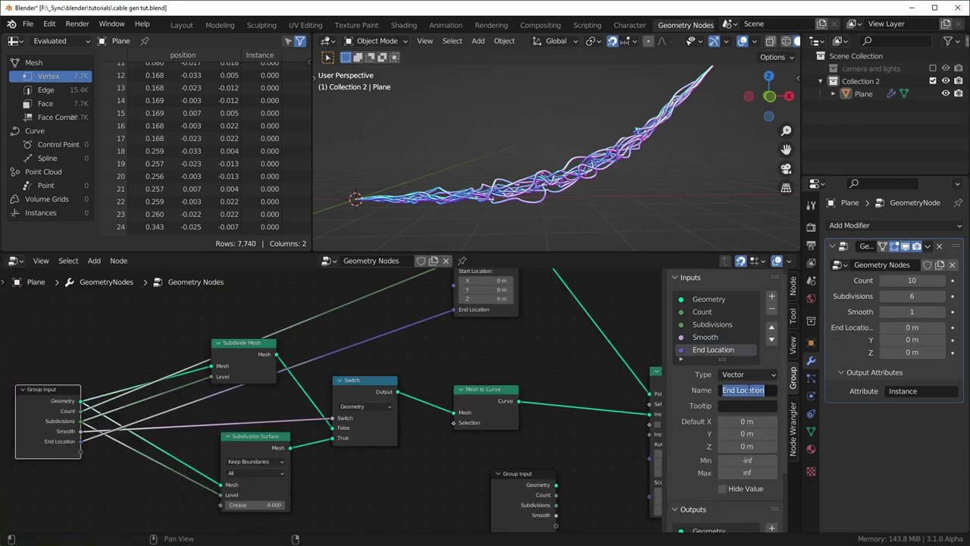
{"action": "type", "text": "P"}
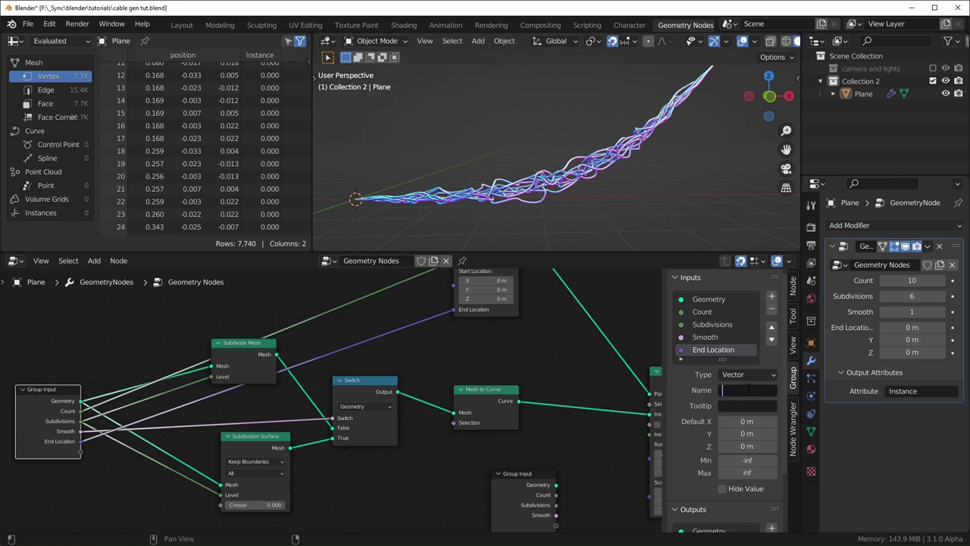
{"action": "type", "text": "on Offset"}
{"action": "key", "text": "Return"}
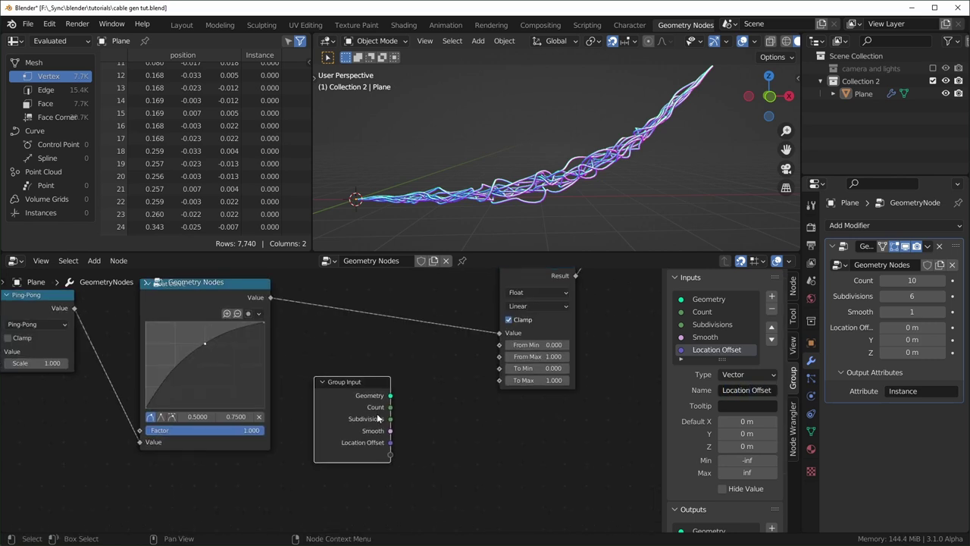
Step: Expose the Map Range's To Max, To Min, From Max and From Min as group inputs named Strength, Pinch Size, Pinch Start and Pinch End
{"action": "left_click_drag", "start_coordinate": [392, 456], "coordinate": [500, 380]}
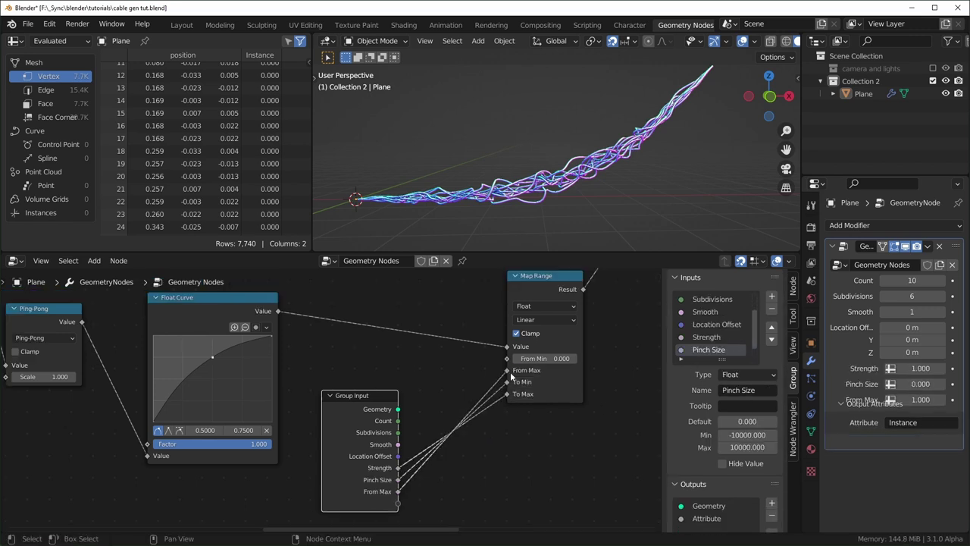
{"action": "left_click_drag", "start_coordinate": [399, 502], "coordinate": [507, 358]}
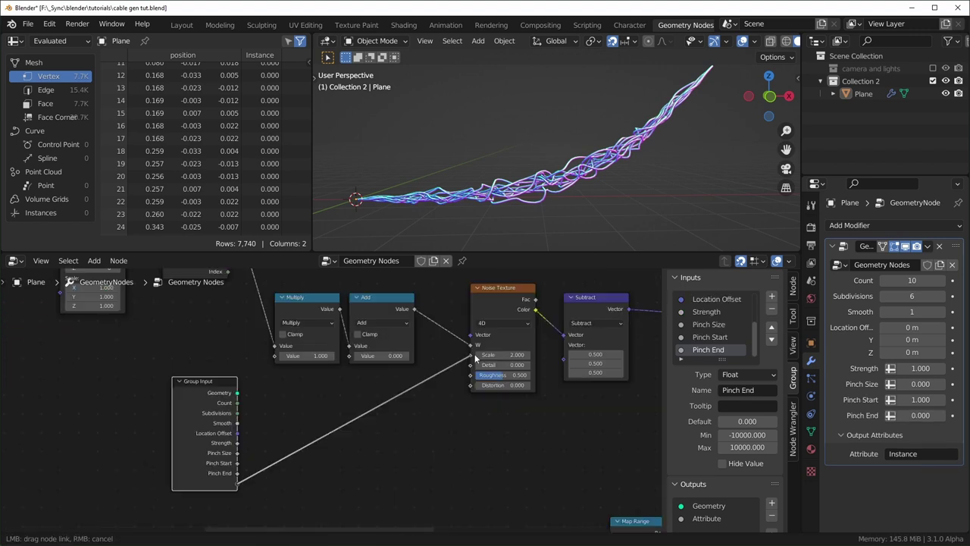
Step: Expose the Noise Texture's Scale and Detail plus the Subtract node's second vector as group inputs, naming the vector Noise Offset
{"action": "left_click_drag", "start_coordinate": [237, 492], "coordinate": [470, 355]}
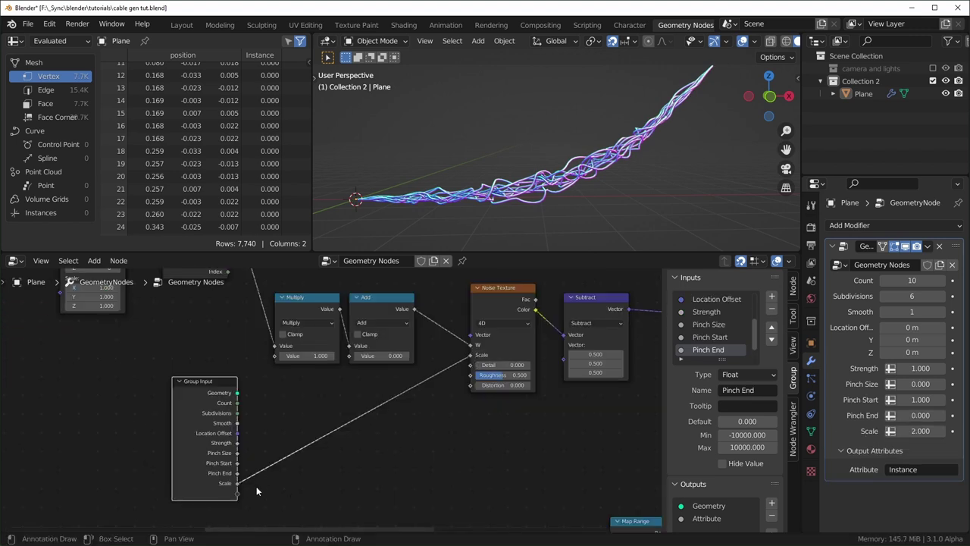
{"action": "left_click_drag", "start_coordinate": [237, 493], "coordinate": [363, 432]}
{"action": "left_click_drag", "start_coordinate": [364, 432], "coordinate": [488, 365]}
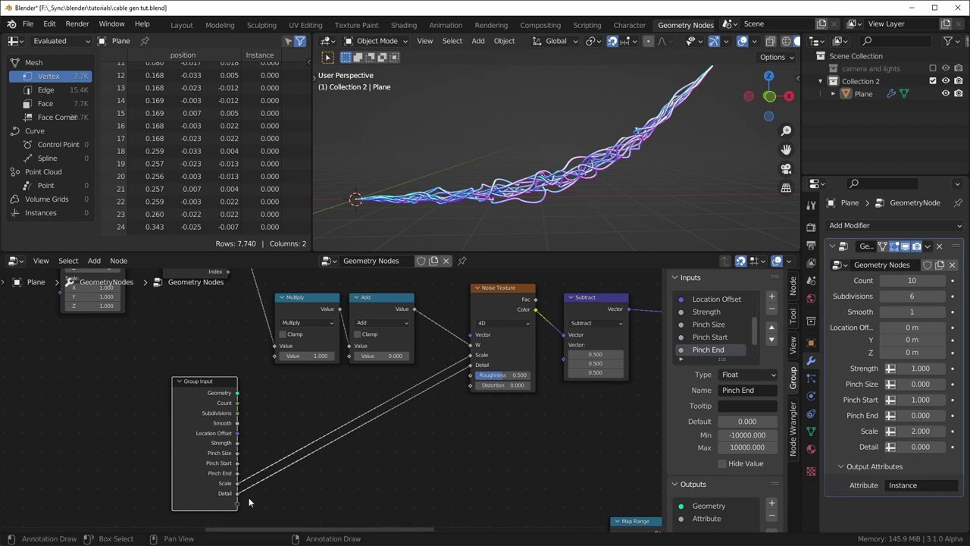
{"action": "left_click_drag", "start_coordinate": [233, 507], "coordinate": [570, 362]}
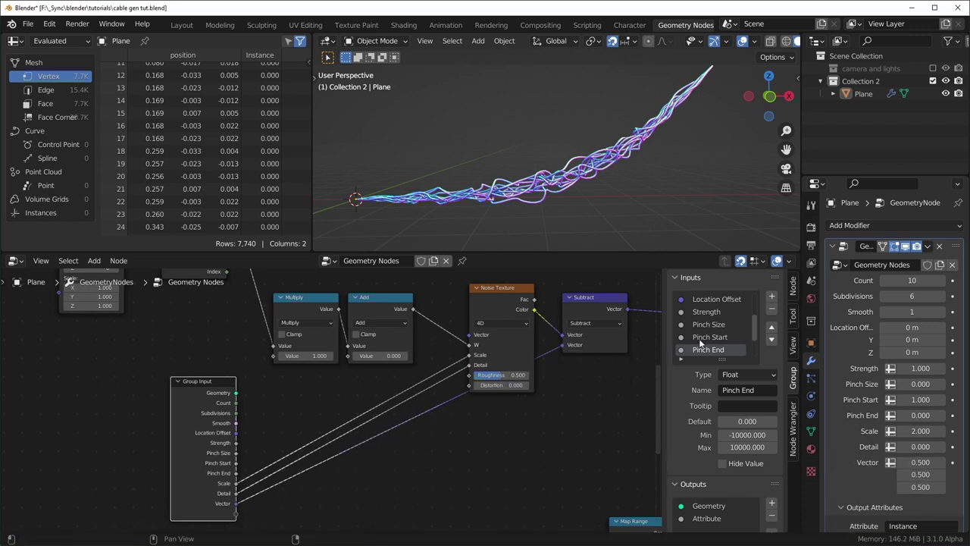
Step: Expose the second value of the Multiply node feeding the noise as a group input named Noise Similarity
{"action": "left_click_drag", "start_coordinate": [248, 442], "coordinate": [332, 305]}
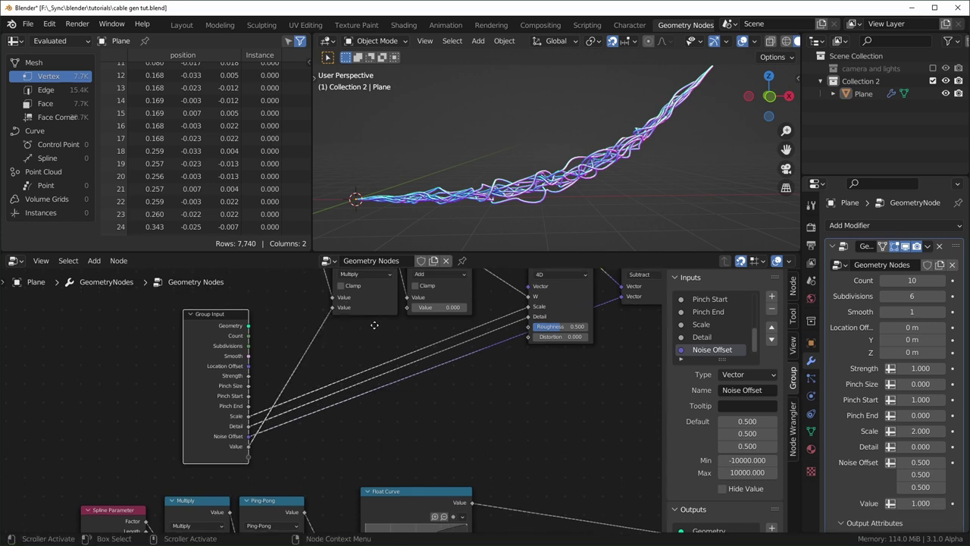
{"action": "scroll", "coordinate": [361, 383], "scroll_direction": "up", "scroll_amount": 1}
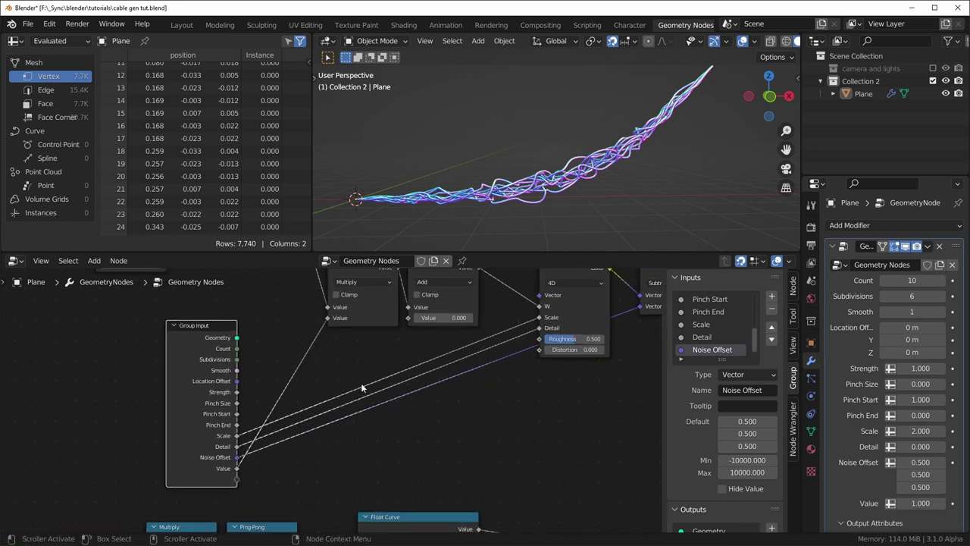
{"action": "scroll", "coordinate": [712, 337], "scroll_direction": "down", "scroll_amount": 1}
{"action": "left_click", "coordinate": [713, 349]}
{"action": "left_click", "coordinate": [747, 390]}
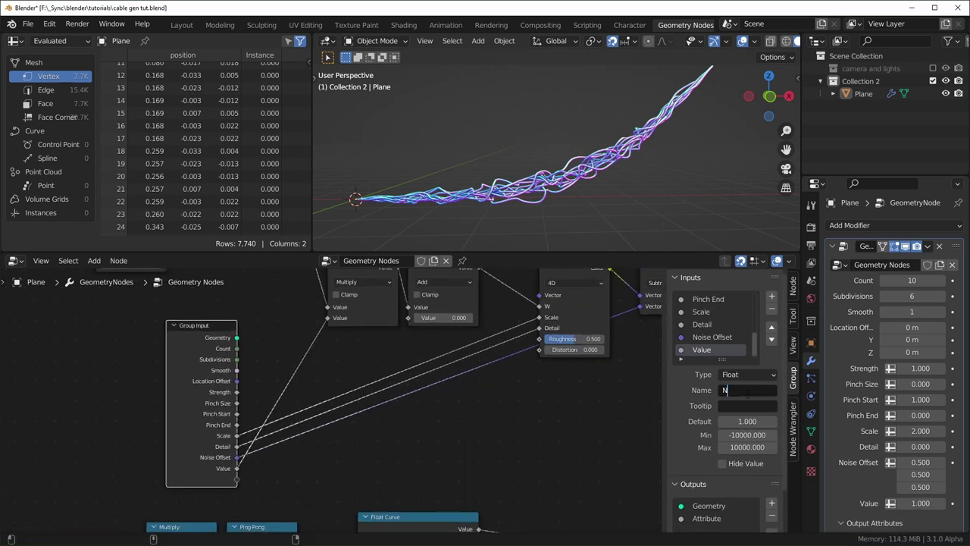
{"action": "type", "text": "Noi"}
{"action": "type", "text": "se Similarity"}
{"action": "key", "text": "Return"}
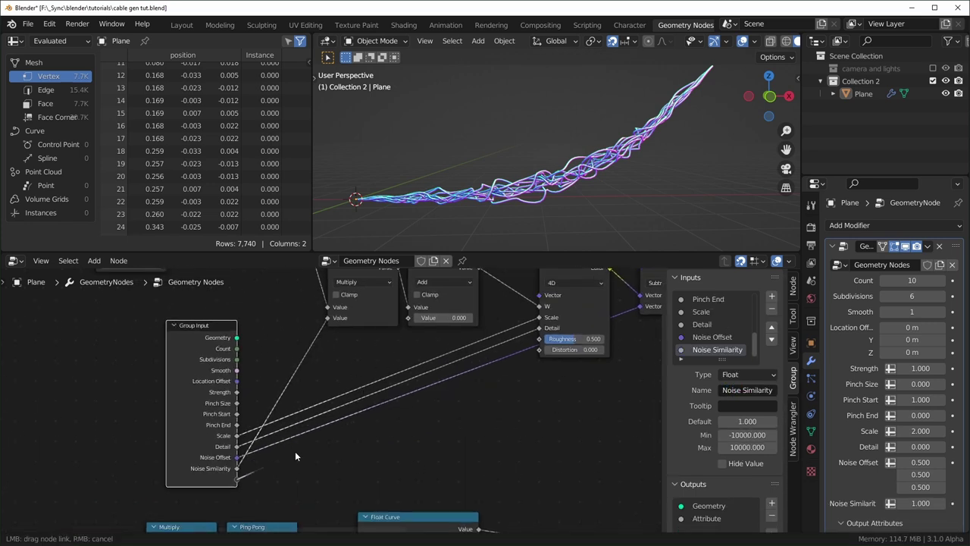
Step: Expose the second value of the Add node before the Noise Texture as a group input named W
{"action": "left_click_drag", "start_coordinate": [237, 479], "coordinate": [409, 318]}
{"action": "left_click", "coordinate": [712, 349]}
{"action": "left_click", "coordinate": [747, 391]}
{"action": "type", "text": "W"}
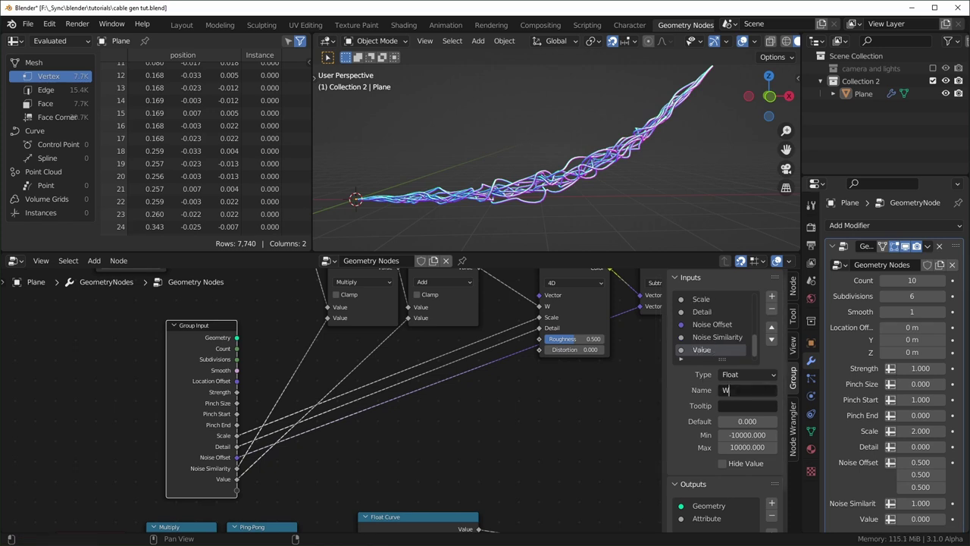
{"action": "key", "text": "Return"}
{"action": "scroll", "coordinate": [546, 383], "scroll_direction": "down", "scroll_amount": 2}
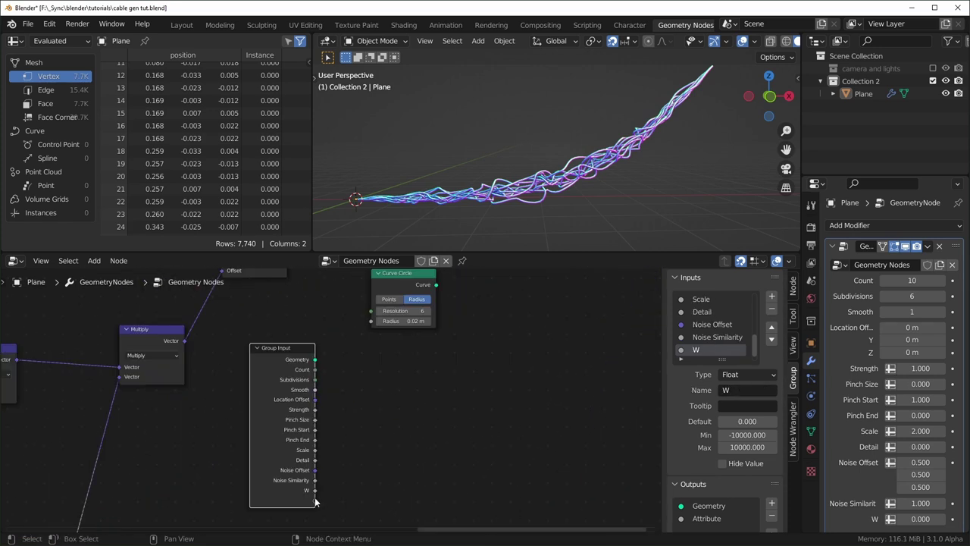
Step: Expose the Curve Circle's Radius and the Set Material node's Material as group inputs
{"action": "left_click_drag", "start_coordinate": [314, 510], "coordinate": [371, 320]}
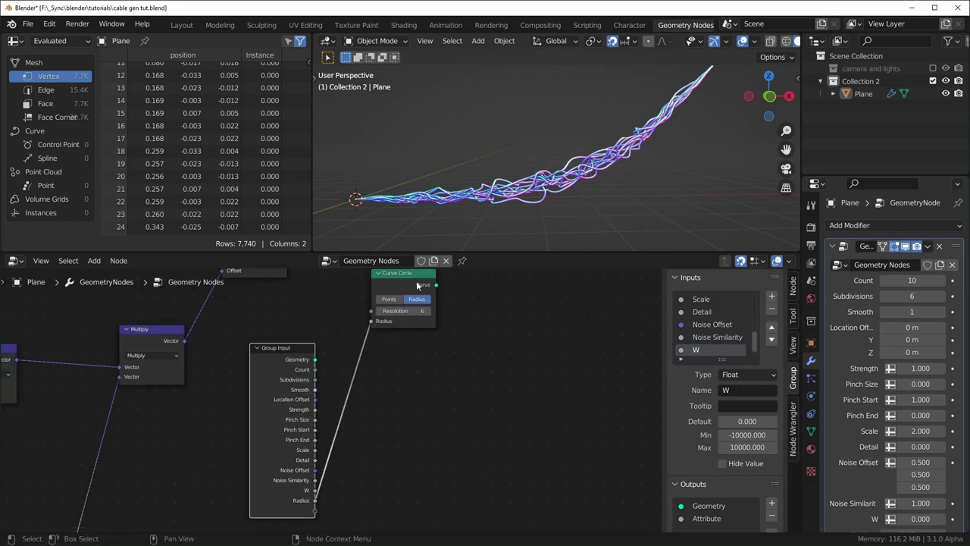
{"action": "scroll", "coordinate": [332, 389], "scroll_direction": "down", "scroll_amount": 1}
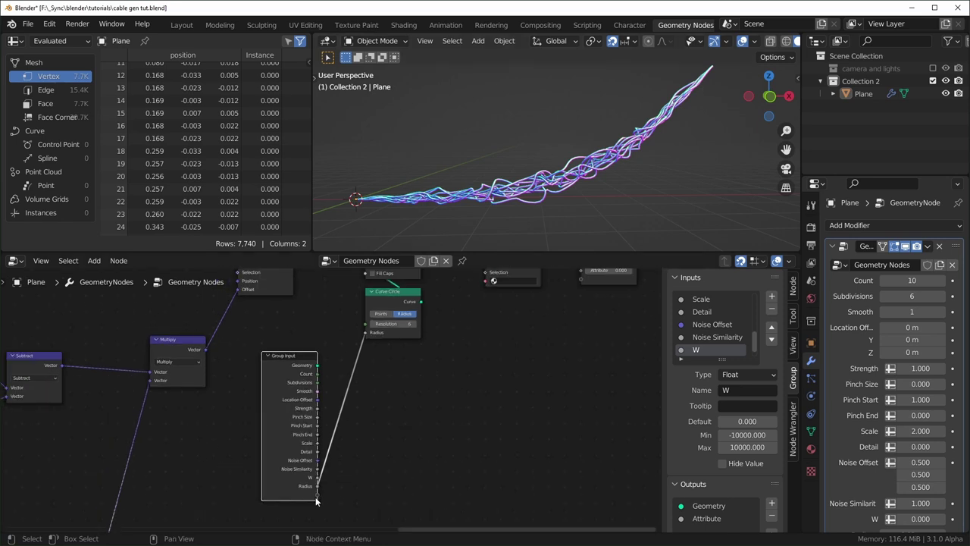
{"action": "left_click_drag", "start_coordinate": [316, 495], "coordinate": [487, 296]}
{"action": "scroll", "coordinate": [459, 312], "scroll_direction": "up", "scroll_amount": 1}
{"action": "middle_click_drag", "start_coordinate": [394, 356], "coordinate": [457, 355]}
{"action": "scroll", "coordinate": [457, 353], "scroll_direction": "up", "scroll_amount": 3}
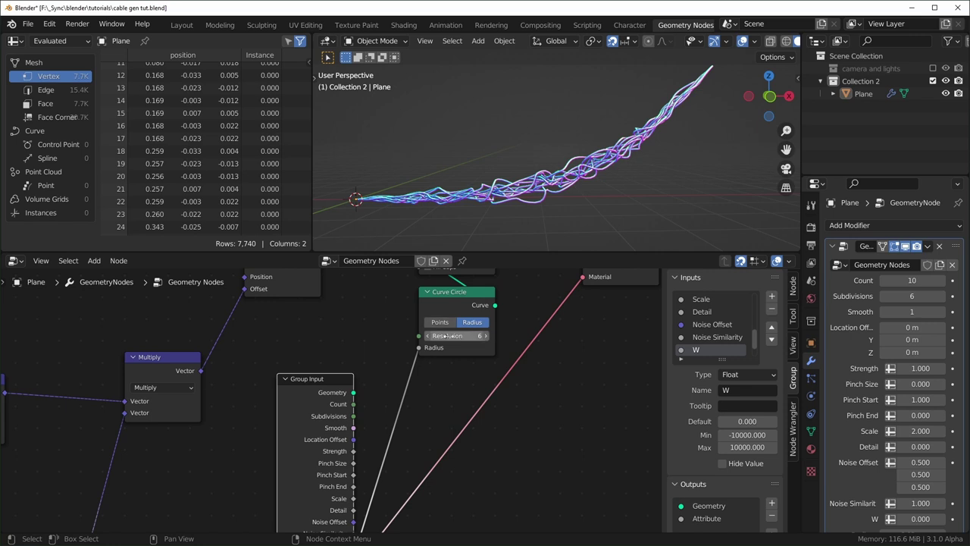
Step: Rename the inputs Radius to Cable Radius and Strength to Noise Strength, and reorder the list with Material, Count and Cable Radius leading
{"action": "middle_click_drag", "start_coordinate": [381, 481], "coordinate": [408, 429]}
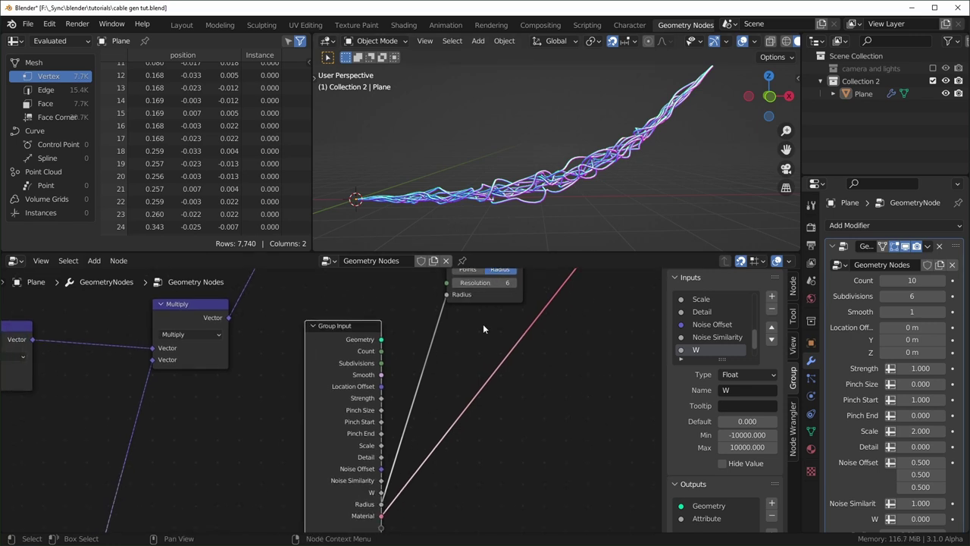
{"action": "middle_click_drag", "start_coordinate": [415, 449], "coordinate": [425, 388]}
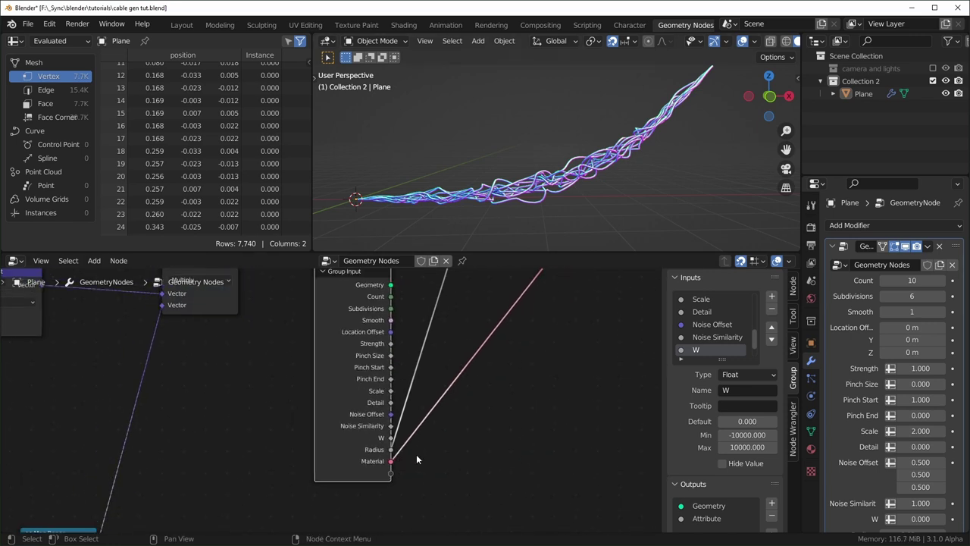
{"action": "scroll", "coordinate": [719, 324], "scroll_direction": "up", "scroll_amount": 1}
{"action": "left_click", "coordinate": [718, 313]}
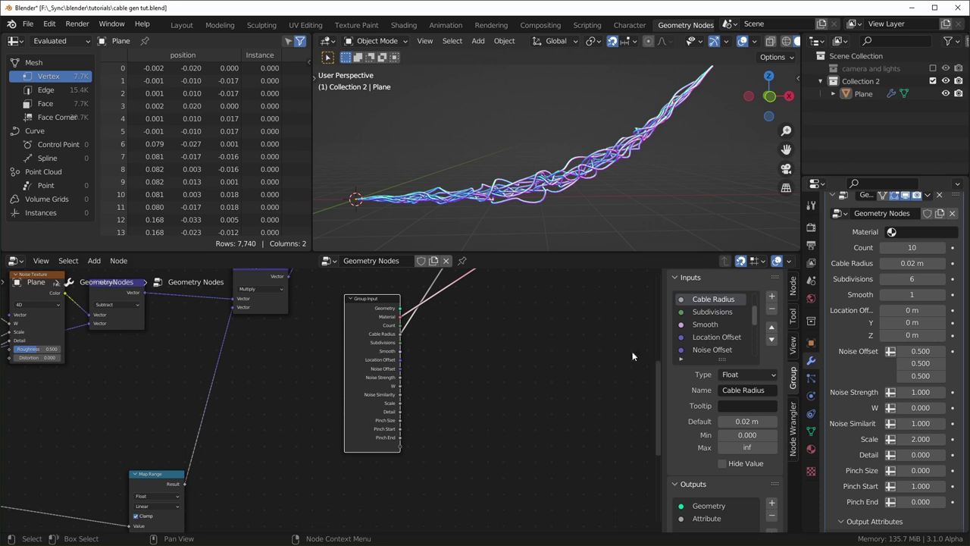
Step: Create a new material on the plane and name it Cables
{"action": "left_click", "coordinate": [811, 448]}
{"action": "left_click", "coordinate": [874, 278]}
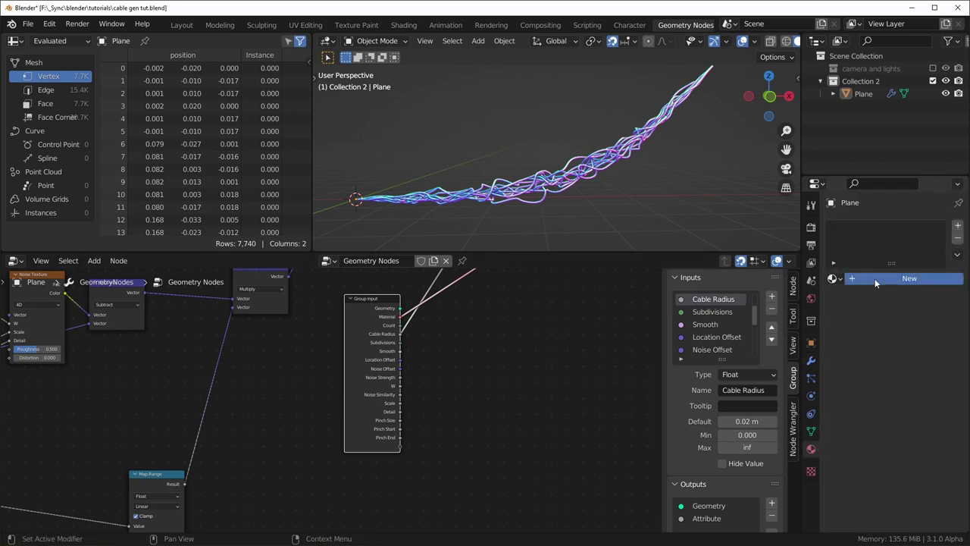
{"action": "type", "text": "C"}
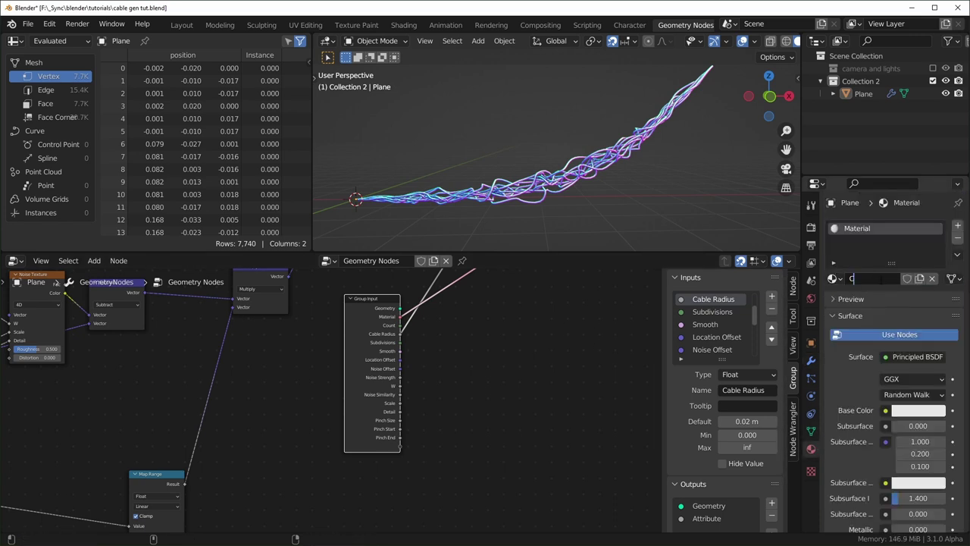
{"action": "left_click", "coordinate": [811, 361]}
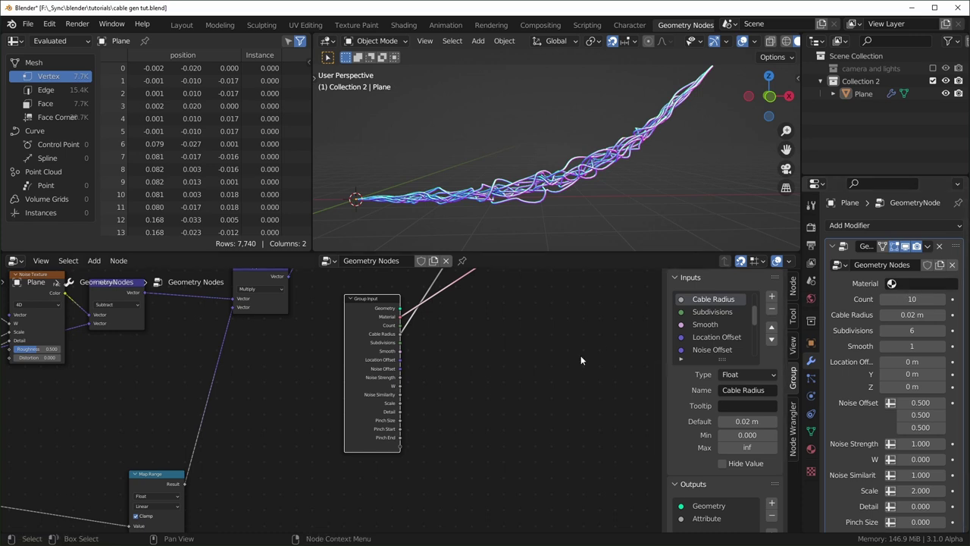
Step: Assign the Cables material to the modifier's Material input and show the cables in Material Preview shading
{"action": "key", "text": "n"}
{"action": "scroll", "coordinate": [535, 386], "scroll_direction": "up", "scroll_amount": 5}
{"action": "left_click_drag", "start_coordinate": [502, 310], "coordinate": [513, 299]}
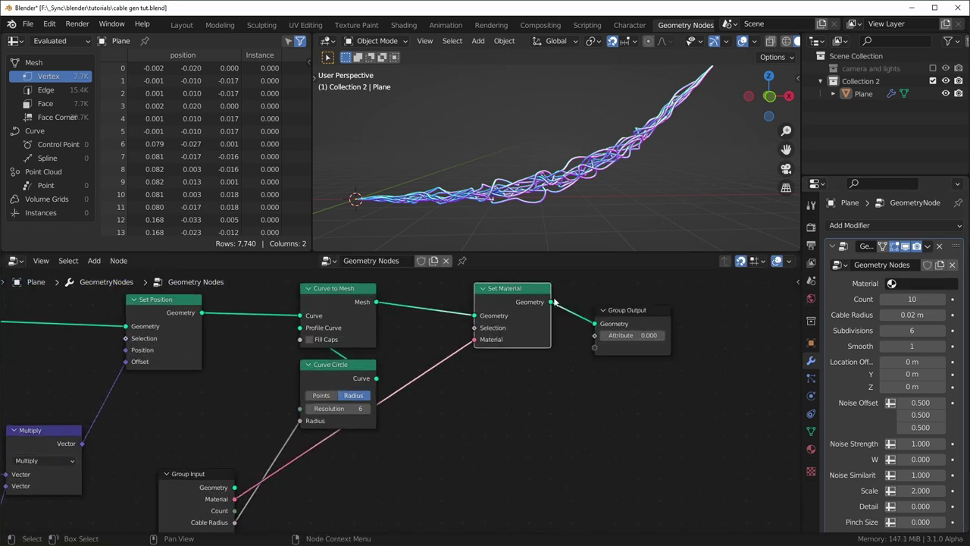
{"action": "left_click", "coordinate": [902, 284]}
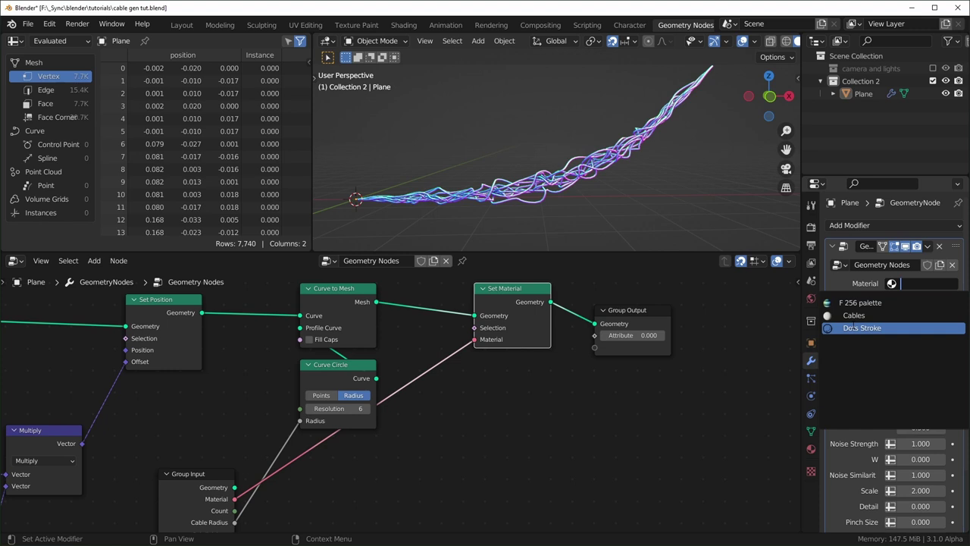
{"action": "left_click", "coordinate": [888, 316]}
{"action": "scroll", "coordinate": [775, 46], "scroll_direction": "down", "scroll_amount": 3}
{"action": "left_click", "coordinate": [765, 41]}
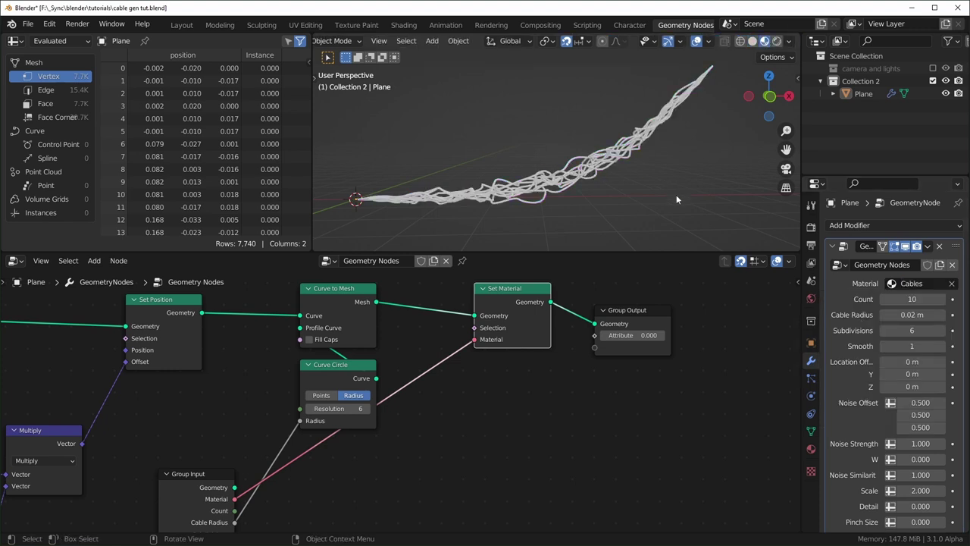
{"action": "middle_click_drag", "start_coordinate": [677, 199], "coordinate": [586, 137]}
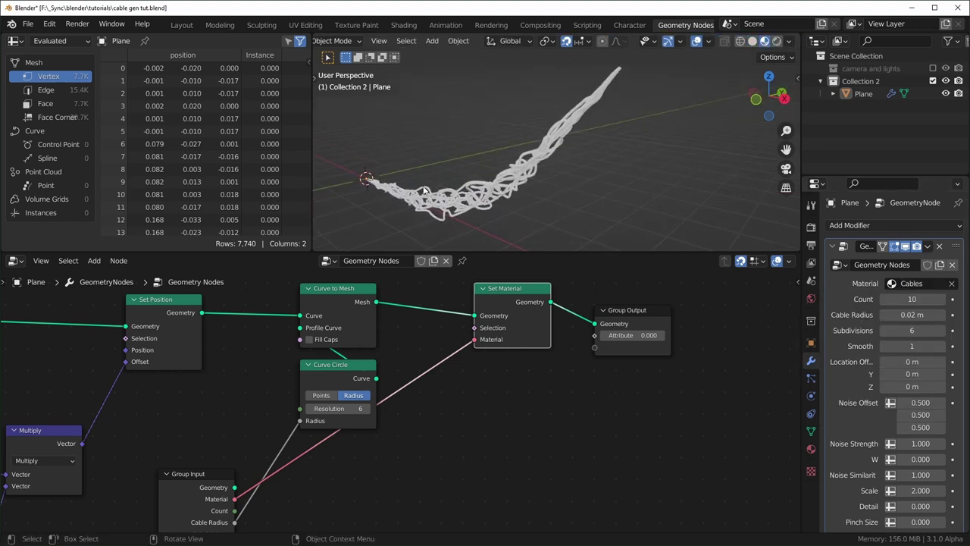
Step: Move the Realize Instances node back along its link to sit directly beside Capture Attribute
{"action": "scroll", "coordinate": [447, 413], "scroll_direction": "down", "scroll_amount": 6}
{"action": "middle_click_drag", "start_coordinate": [447, 413], "coordinate": [602, 390]}
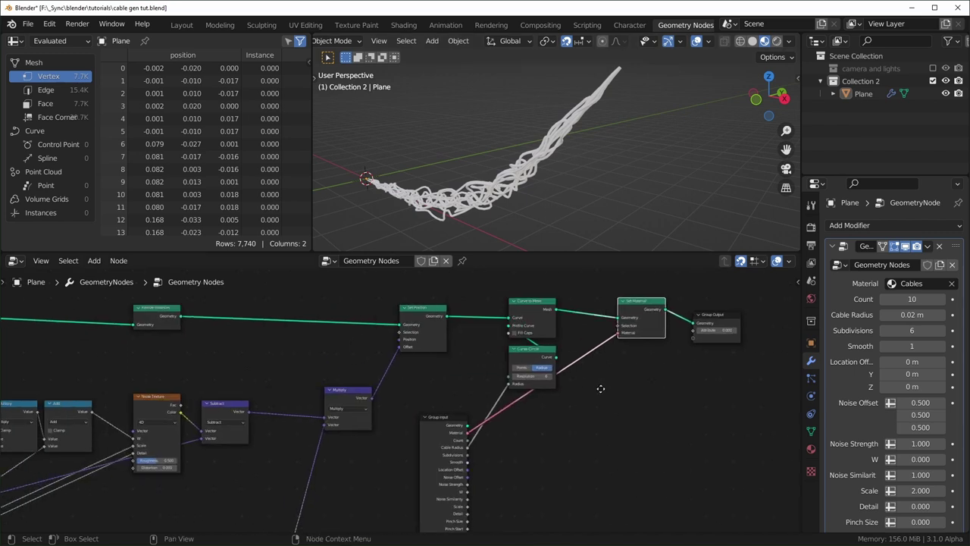
{"action": "scroll", "coordinate": [161, 420], "scroll_direction": "up", "scroll_amount": 2}
{"action": "middle_click_drag", "start_coordinate": [94, 382], "coordinate": [291, 404]}
{"action": "scroll", "coordinate": [381, 389], "scroll_direction": "down", "scroll_amount": 2}
{"action": "middle_click_drag", "start_coordinate": [380, 389], "coordinate": [348, 390]}
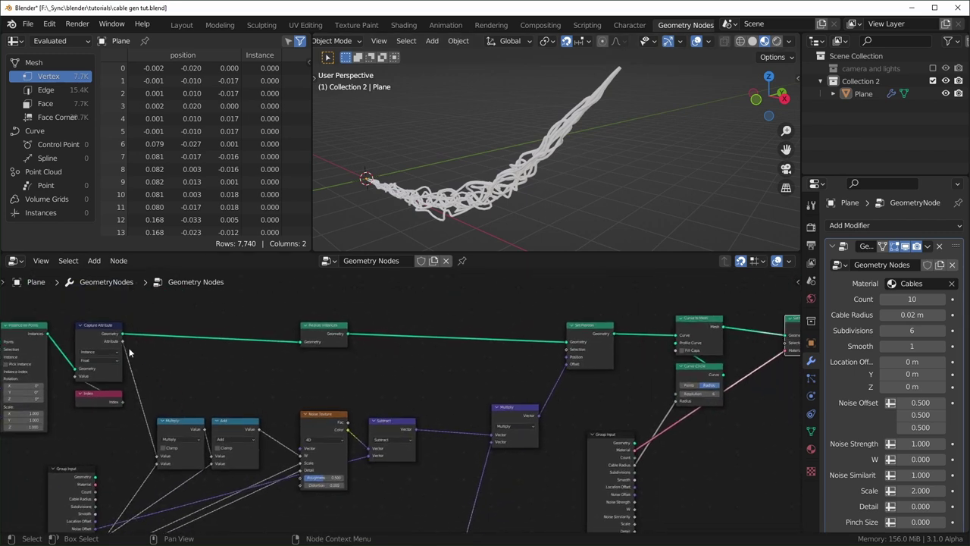
{"action": "middle_click_drag", "start_coordinate": [130, 351], "coordinate": [359, 358]}
{"action": "scroll", "coordinate": [388, 407], "scroll_direction": "up", "scroll_amount": 2}
{"action": "middle_click_drag", "start_coordinate": [337, 408], "coordinate": [398, 419]}
{"action": "scroll", "coordinate": [399, 418], "scroll_direction": "up", "scroll_amount": 5}
{"action": "middle_click_drag", "start_coordinate": [404, 376], "coordinate": [397, 405]}
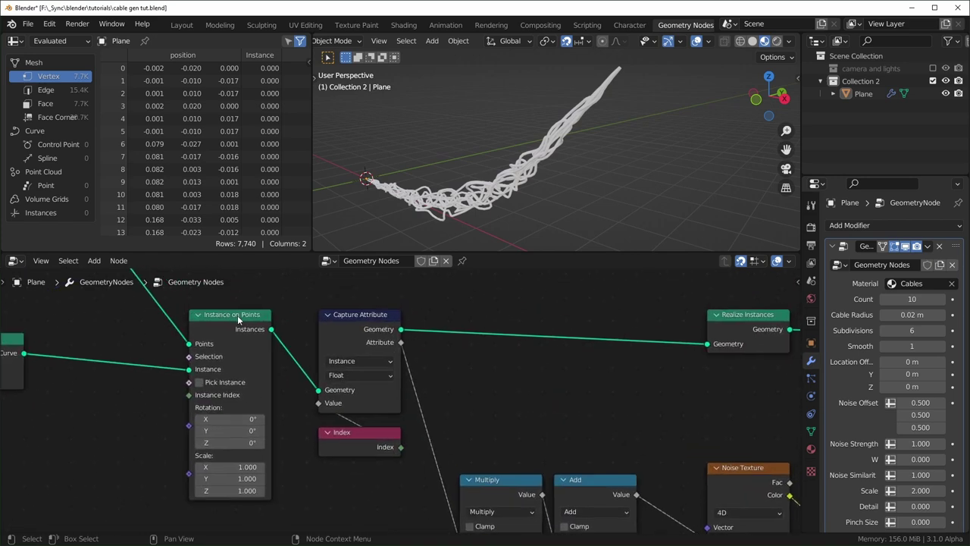
{"action": "left_click_drag", "start_coordinate": [724, 314], "coordinate": [465, 314]}
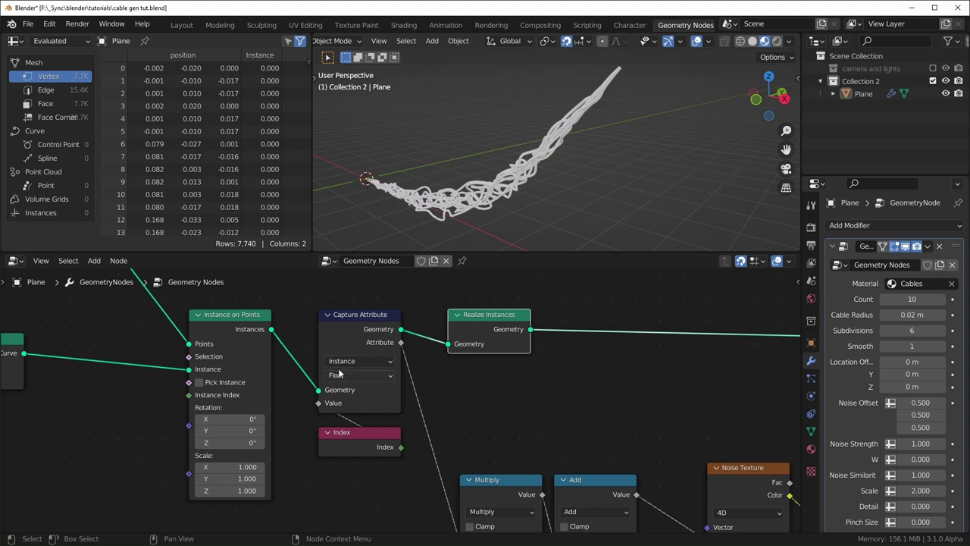
Step: Connect the Capture Attribute node's Attribute output to the Group Output's Attribute socket
{"action": "left_click", "coordinate": [387, 447]}
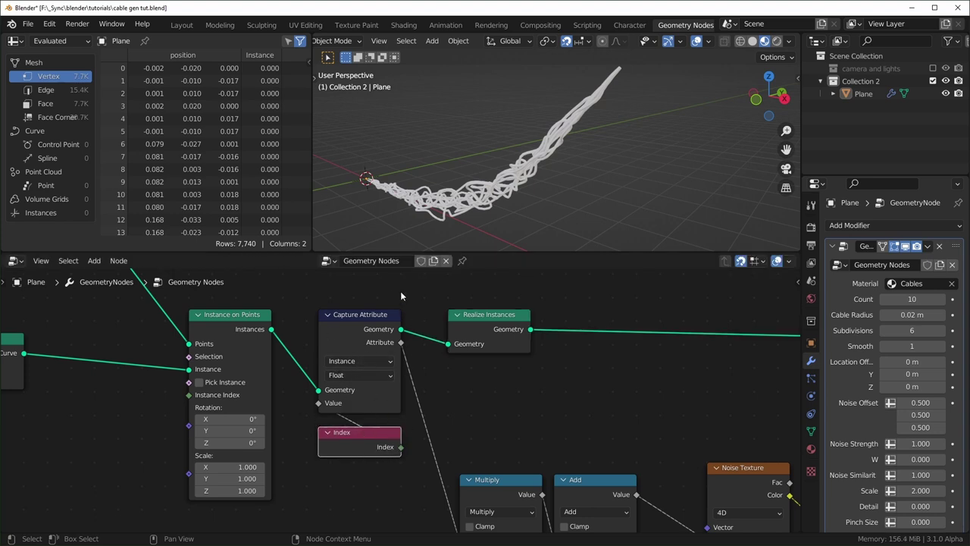
{"action": "scroll", "coordinate": [367, 409], "scroll_direction": "down", "scroll_amount": 4}
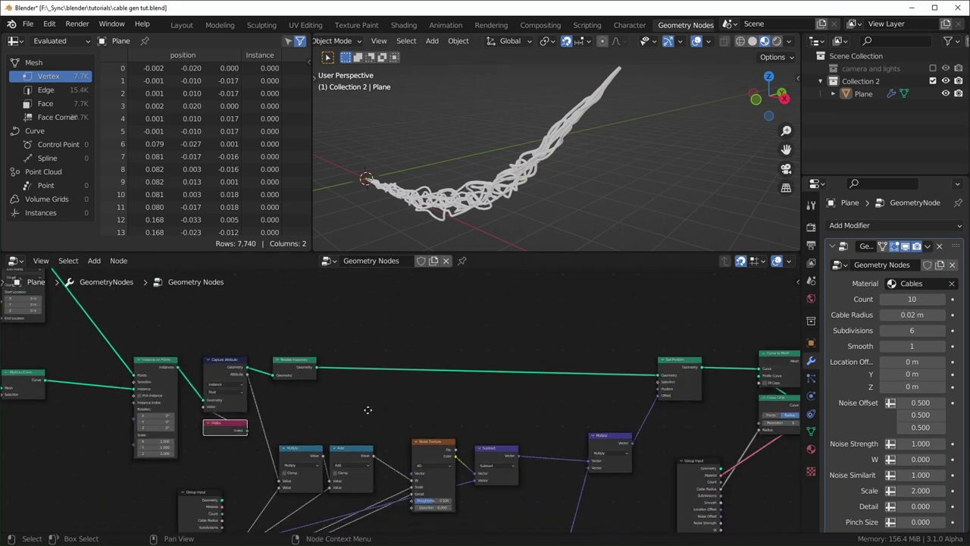
{"action": "middle_click_drag", "start_coordinate": [367, 410], "coordinate": [293, 409]}
{"action": "left_click_drag", "start_coordinate": [174, 373], "coordinate": [684, 381]}
{"action": "scroll", "coordinate": [729, 403], "scroll_direction": "up", "scroll_amount": 2}
{"action": "scroll", "coordinate": [909, 455], "scroll_direction": "down", "scroll_amount": 3}
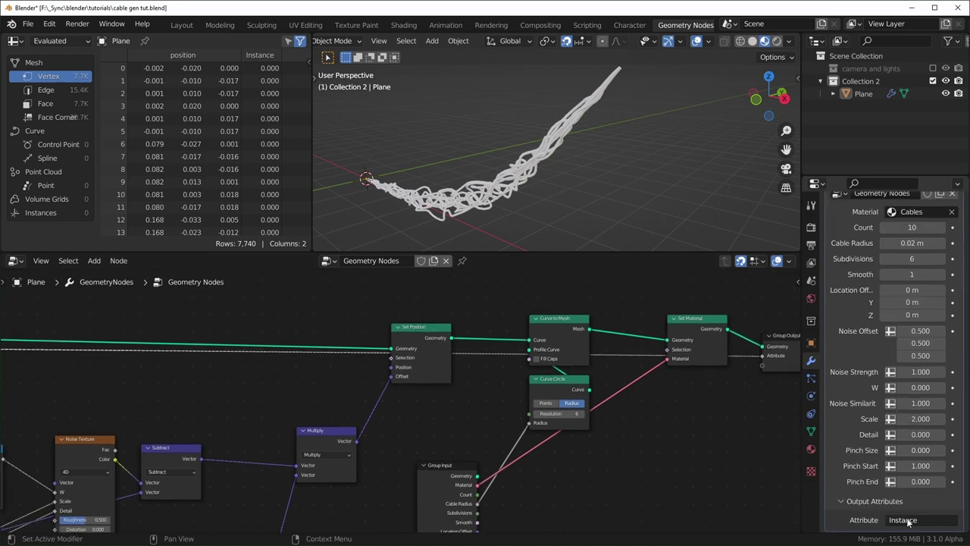
Step: Rename the modifier's output attribute to cable
{"action": "left_click", "coordinate": [920, 523]}
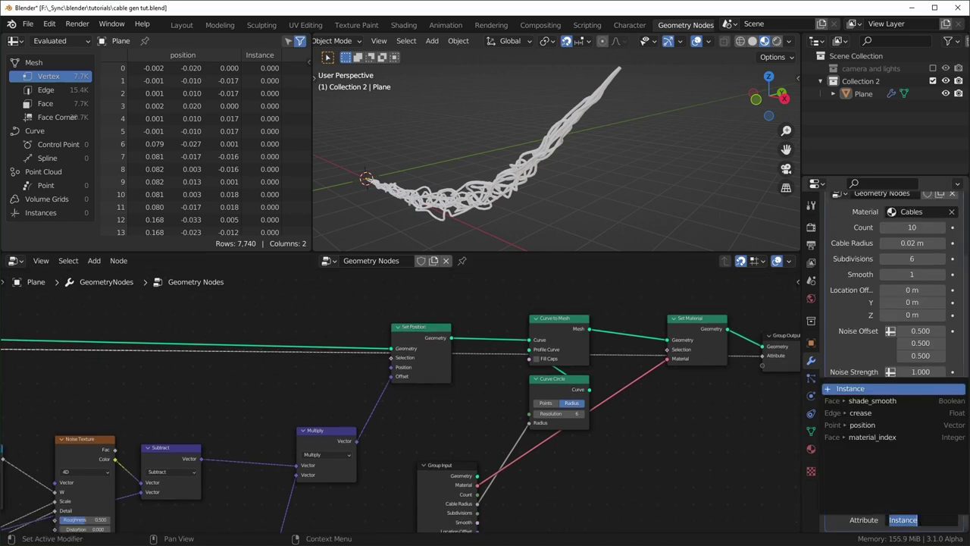
{"action": "type", "text": "cable"}
{"action": "key", "text": "Return"}
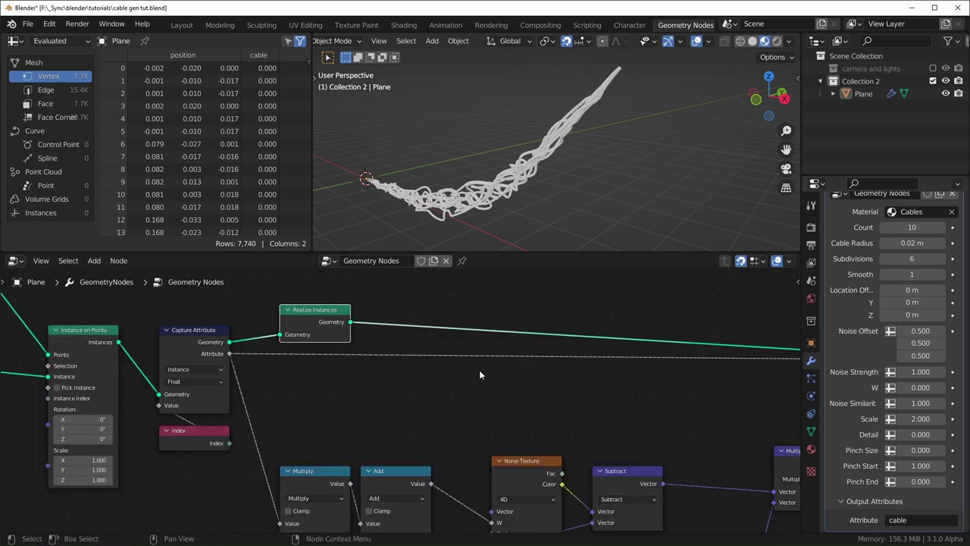
Step: Insert a 1D White Noise Texture node after Capture Attribute's Attribute output and feed its Value output to the Group Output's Attribute
{"action": "scroll", "coordinate": [421, 404], "scroll_direction": "up", "scroll_amount": 1}
{"action": "middle_click_drag", "start_coordinate": [379, 395], "coordinate": [437, 406]}
{"action": "key", "text": "shift+a"}
{"action": "type", "text": "s"}
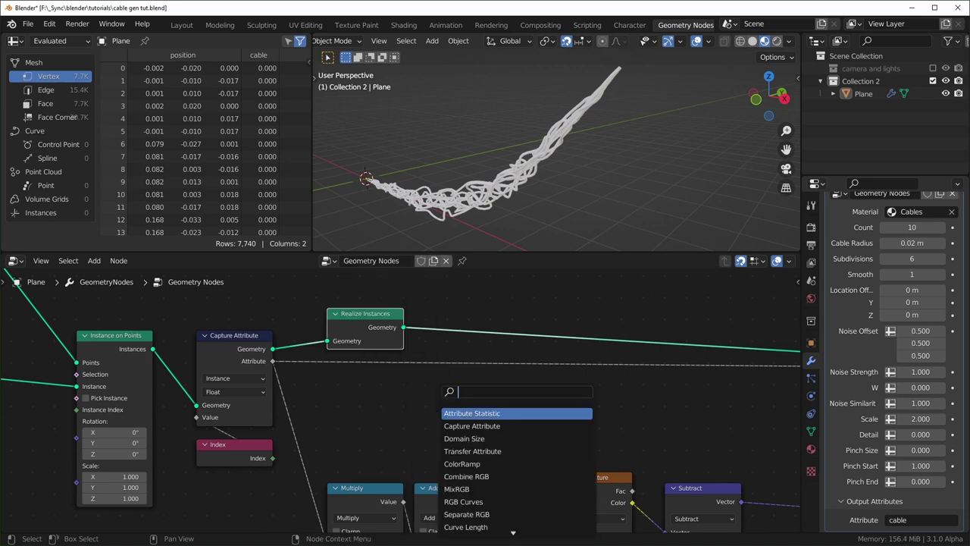
{"action": "type", "text": "white"}
{"action": "key", "text": "Return"}
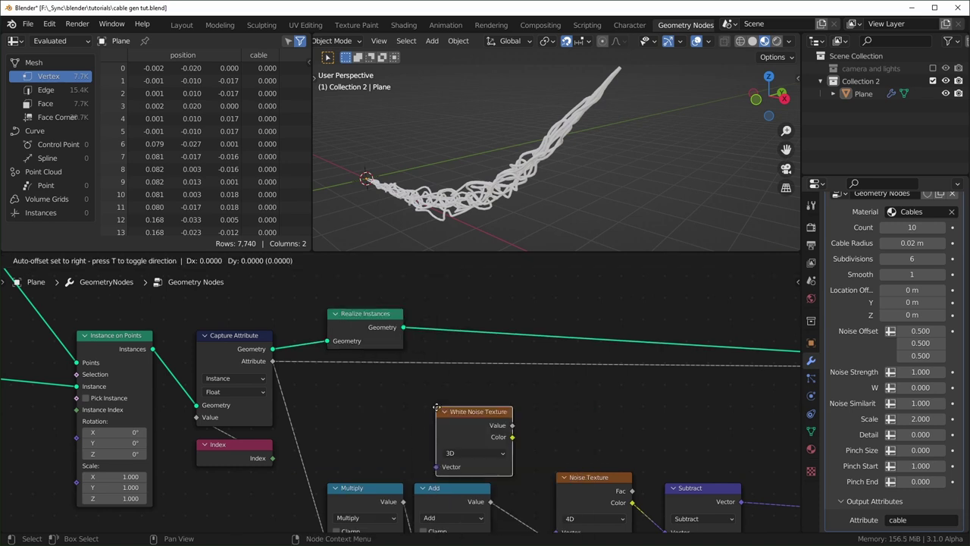
{"action": "left_click", "coordinate": [407, 432]}
{"action": "left_click", "coordinate": [407, 433]}
{"action": "left_click", "coordinate": [400, 444]}
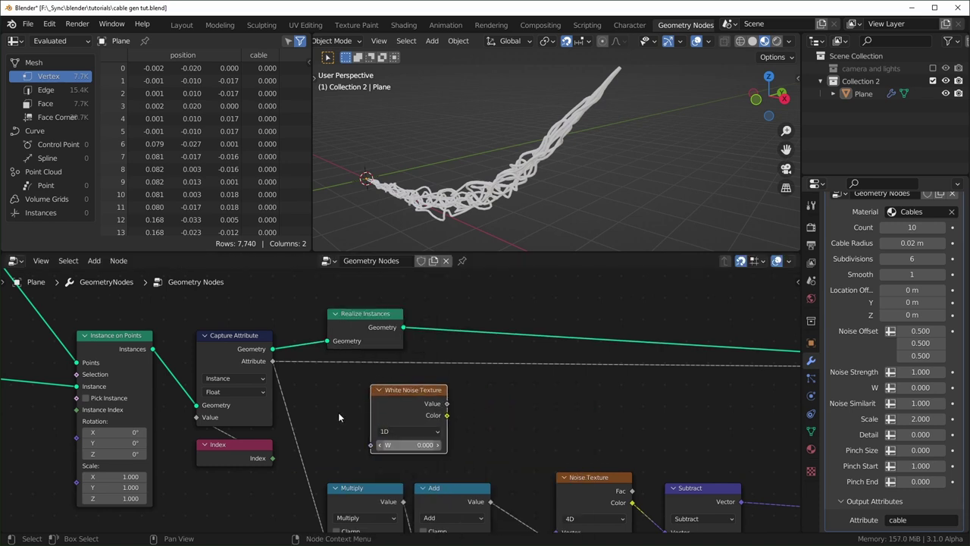
{"action": "left_click_drag", "start_coordinate": [409, 400], "coordinate": [347, 375]}
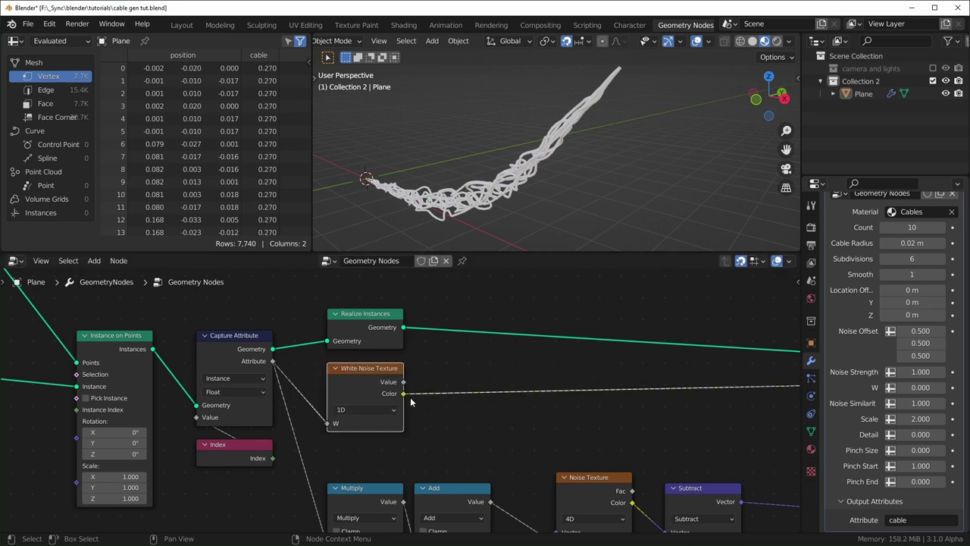
{"action": "left_click_drag", "start_coordinate": [404, 395], "coordinate": [427, 386], "text": "ctrl"}
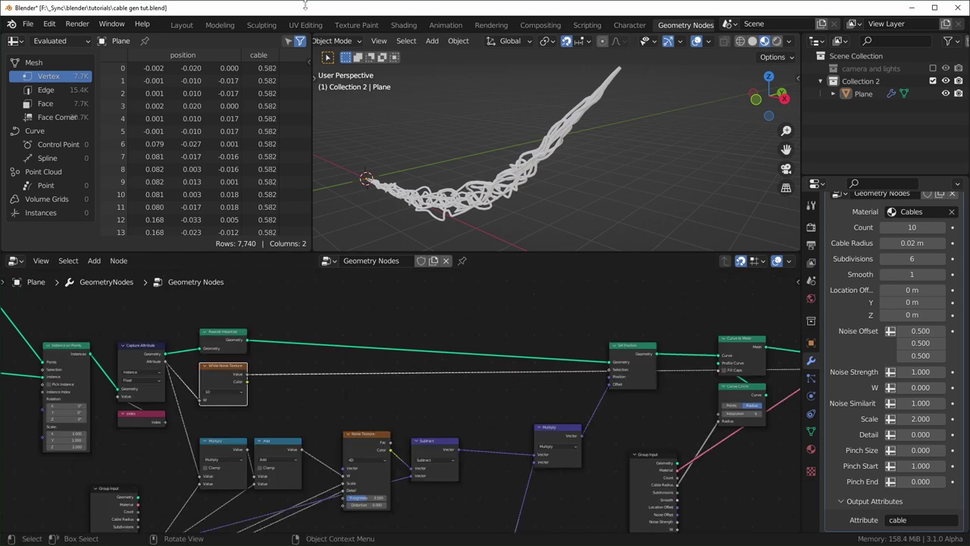
Step: Switch to the Shading workspace, select the cables and add an Attribute node beside the Principled BSDF in the Cables material
{"action": "left_click", "coordinate": [404, 25]}
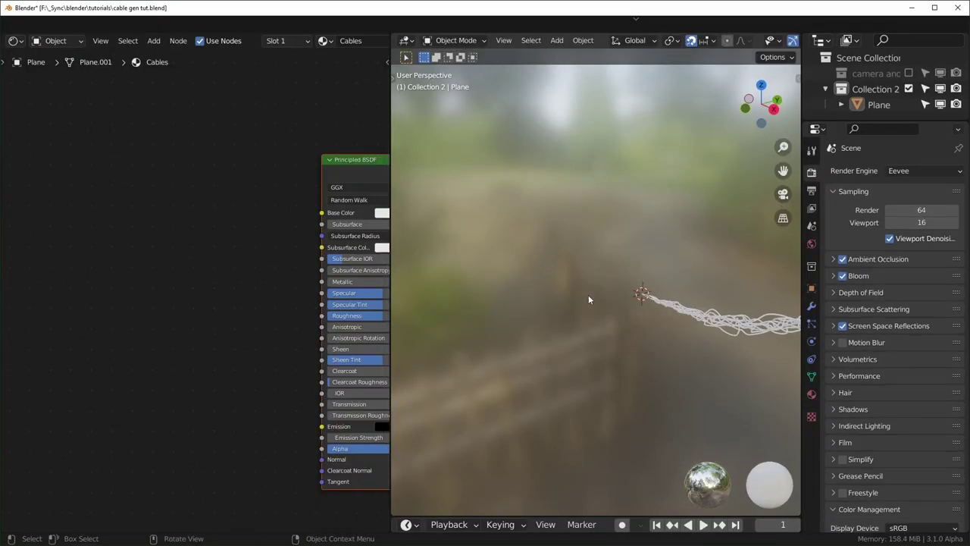
{"action": "left_click", "coordinate": [672, 298]}
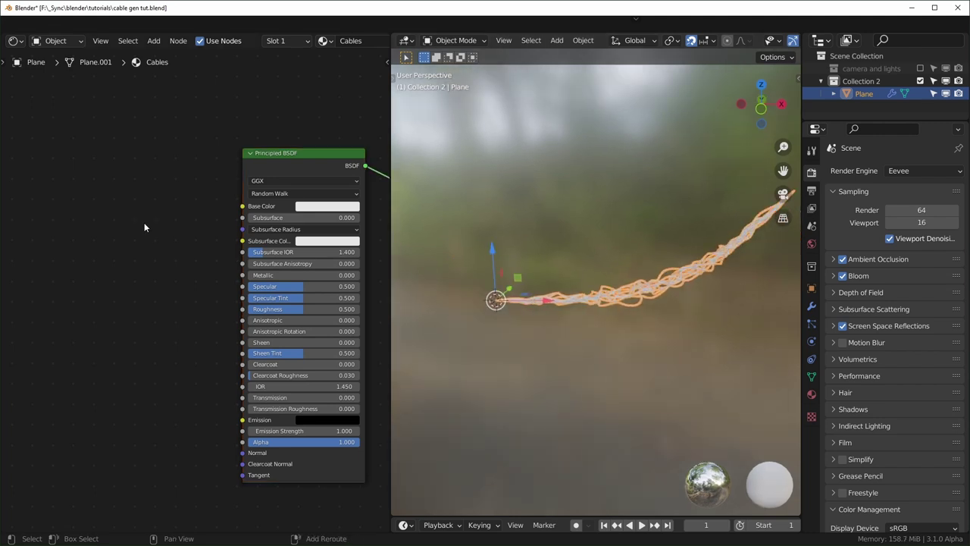
{"action": "key", "text": "shift+a"}
{"action": "type", "text": "a"}
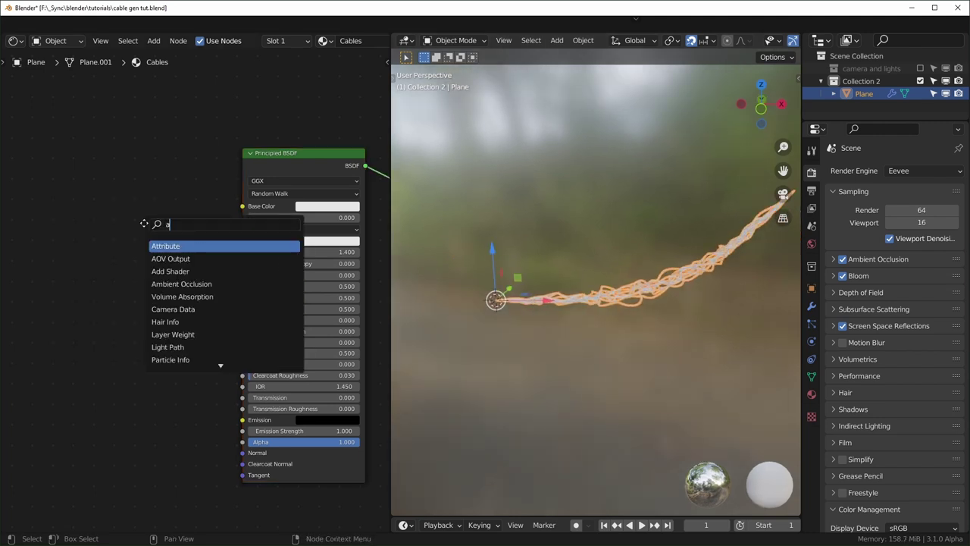
{"action": "key", "text": "Return"}
{"action": "left_click", "coordinate": [129, 292]}
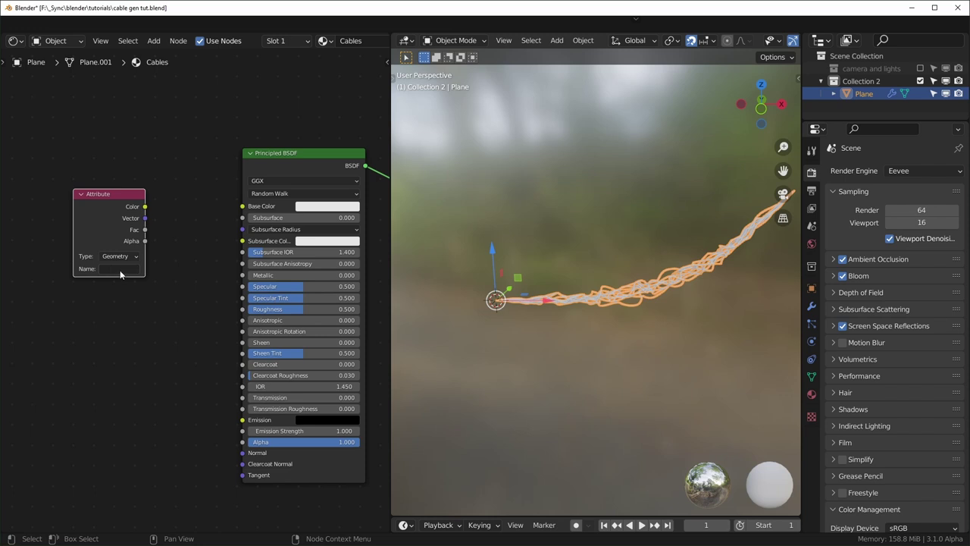
Step: Set the Attribute node's name to cable, matching the output attribute in the modifier
{"action": "left_click", "coordinate": [811, 306]}
{"action": "scroll", "coordinate": [877, 430], "scroll_direction": "down", "scroll_amount": 1}
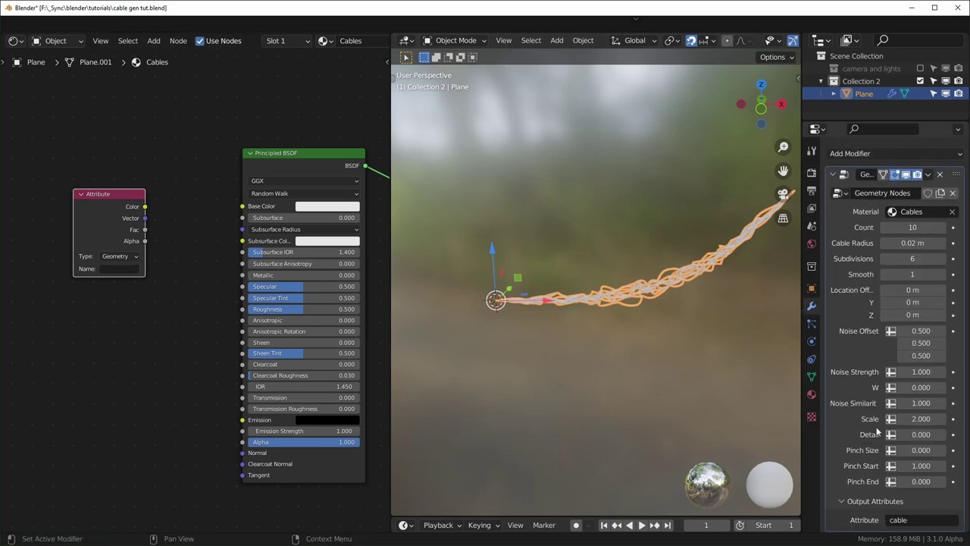
{"action": "left_click", "coordinate": [110, 269]}
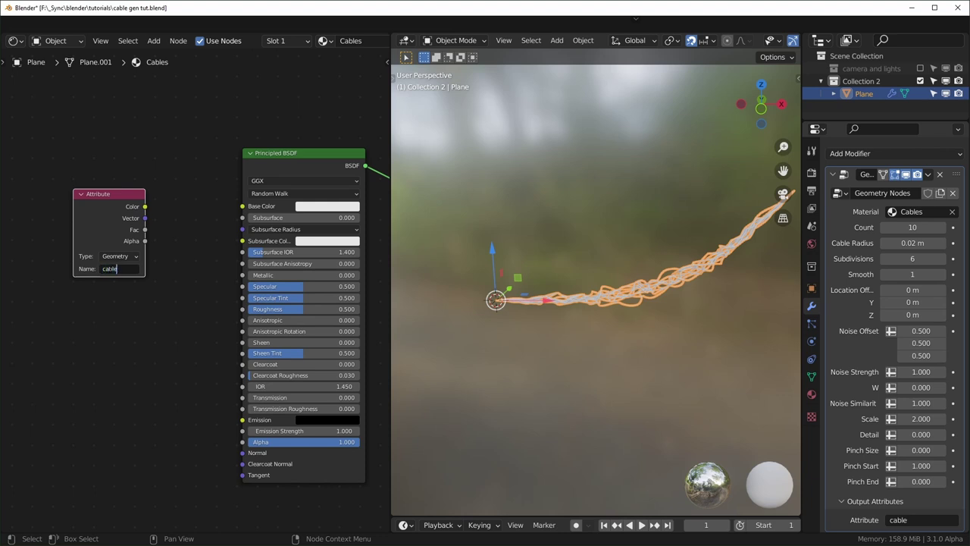
{"action": "key", "text": "Return"}
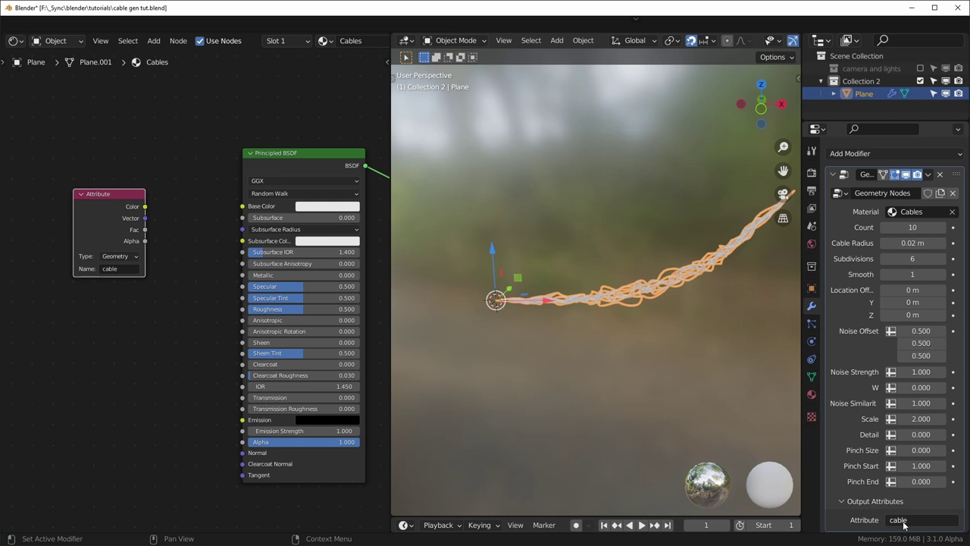
{"action": "scroll", "coordinate": [161, 325], "scroll_direction": "up", "scroll_amount": 1}
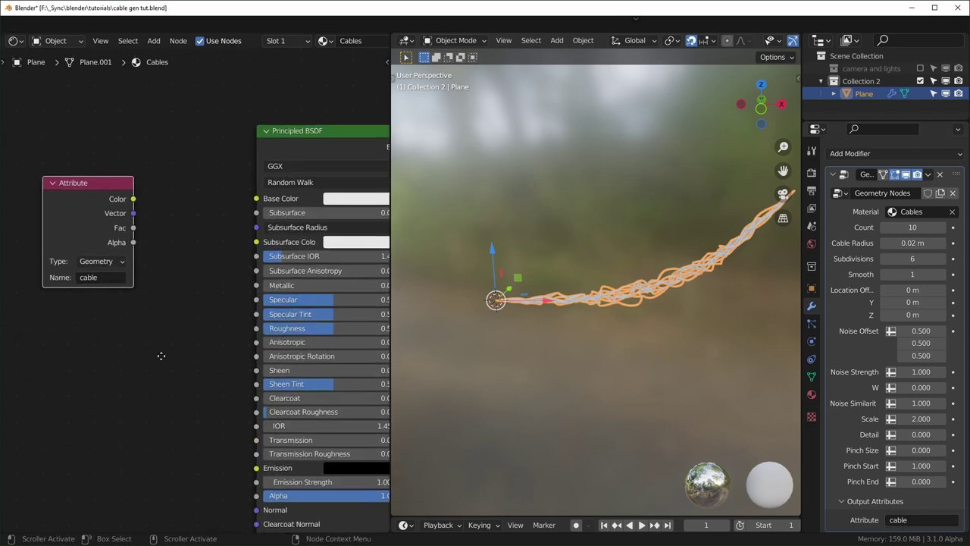
Step: Connect the Attribute node's Color output to the Principled BSDF's Base Color and inspect the cables in the viewport
{"action": "left_click_drag", "start_coordinate": [145, 206], "coordinate": [247, 213]}
{"action": "left_click", "coordinate": [596, 336]}
{"action": "scroll", "coordinate": [621, 351], "scroll_direction": "up", "scroll_amount": 3}
{"action": "mouse_move", "coordinate": [622, 351]}
{"action": "middle_mouse_down"}
{"action": "mouse_move", "coordinate": [627, 358]}
{"action": "mouse_move", "coordinate": [707, 335]}
{"action": "mouse_move", "coordinate": [613, 361]}
{"action": "mouse_move", "coordinate": [639, 357]}
{"action": "middle_mouse_up"}
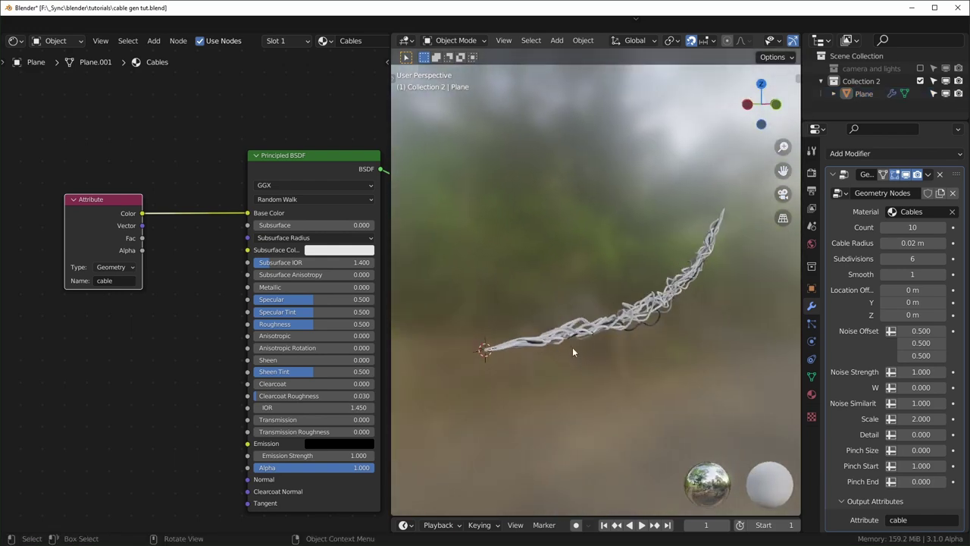
{"action": "middle_click_drag", "start_coordinate": [194, 329], "coordinate": [210, 332]}
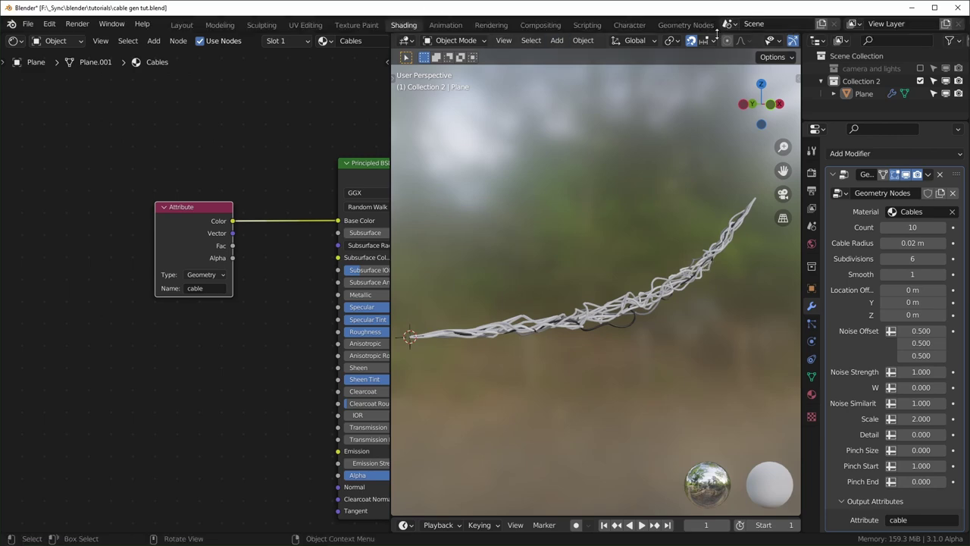
Step: Return to the Geometry Nodes workspace and examine the cable column's values down the vertex spreadsheet
{"action": "left_click", "coordinate": [691, 29]}
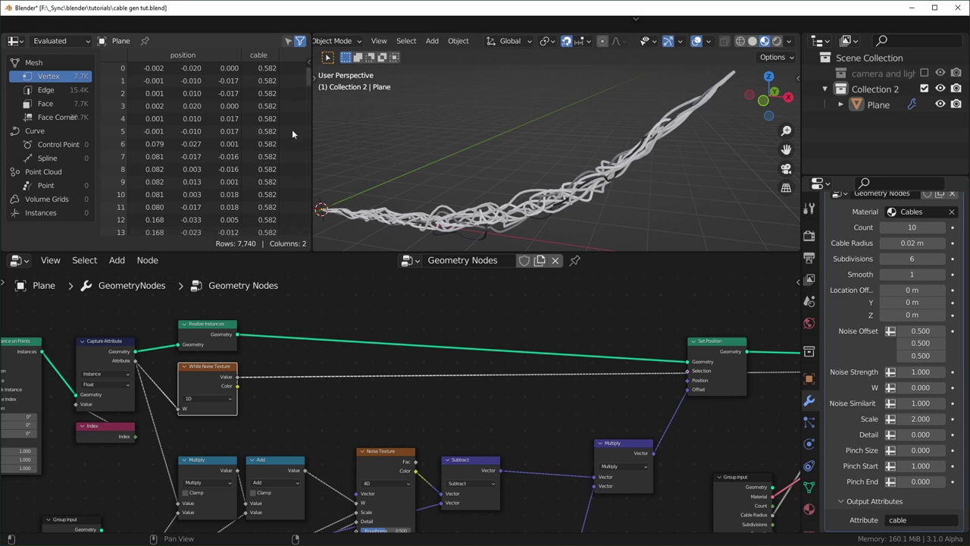
{"action": "left_click_drag", "start_coordinate": [308, 78], "coordinate": [310, 91]}
{"action": "scroll", "coordinate": [309, 78], "scroll_direction": "down", "scroll_amount": 5}
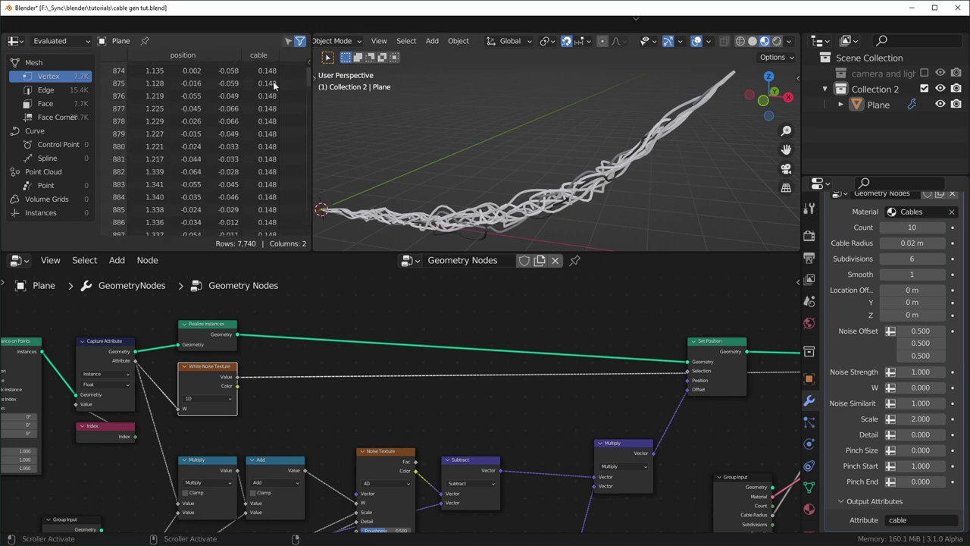
{"action": "scroll", "coordinate": [308, 80], "scroll_direction": "down", "scroll_amount": 15}
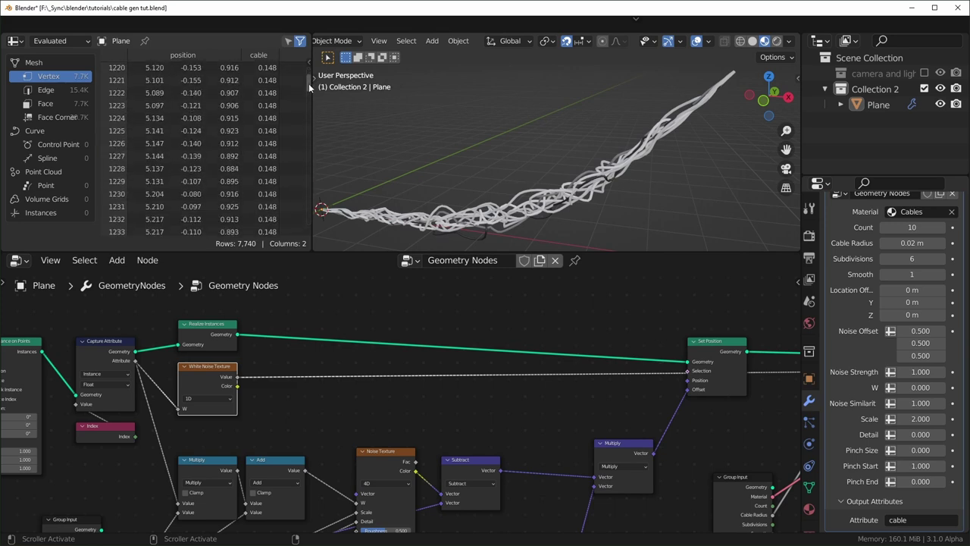
{"action": "scroll", "coordinate": [311, 95], "scroll_direction": "down", "scroll_amount": 20}
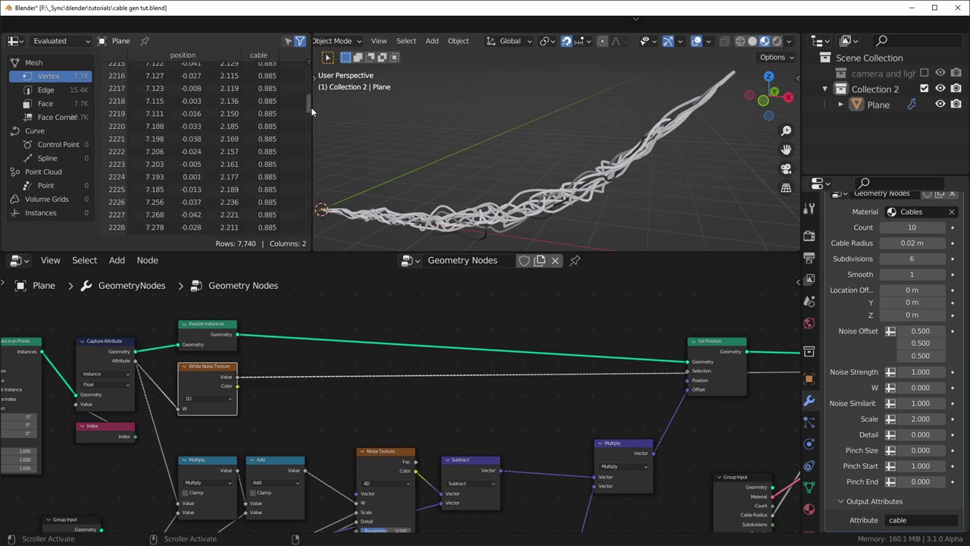
{"action": "scroll", "coordinate": [309, 130], "scroll_direction": "down", "scroll_amount": 18}
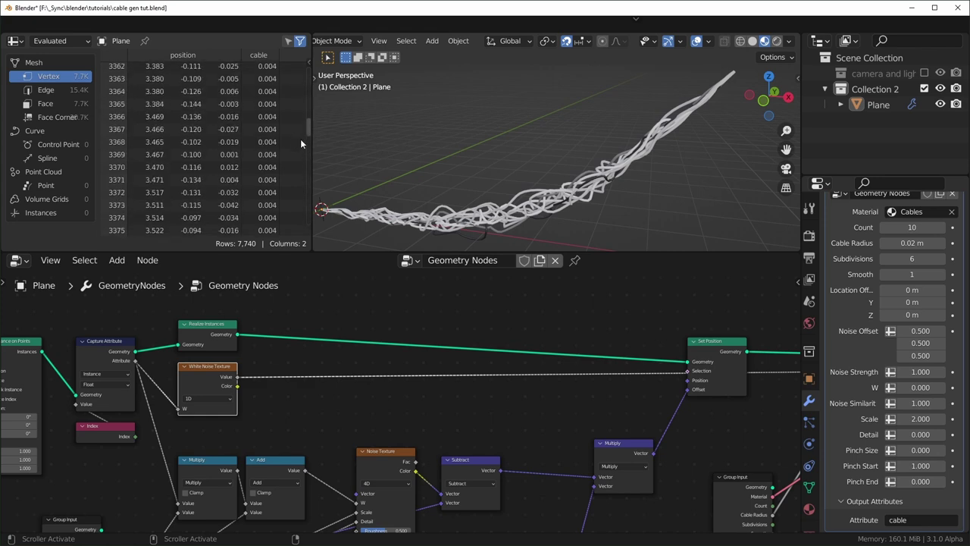
{"action": "scroll", "coordinate": [307, 144], "scroll_direction": "down", "scroll_amount": 17}
{"action": "left_click_drag", "start_coordinate": [304, 164], "coordinate": [304, 175]}
{"action": "scroll", "coordinate": [303, 413], "scroll_direction": "down", "scroll_amount": 3}
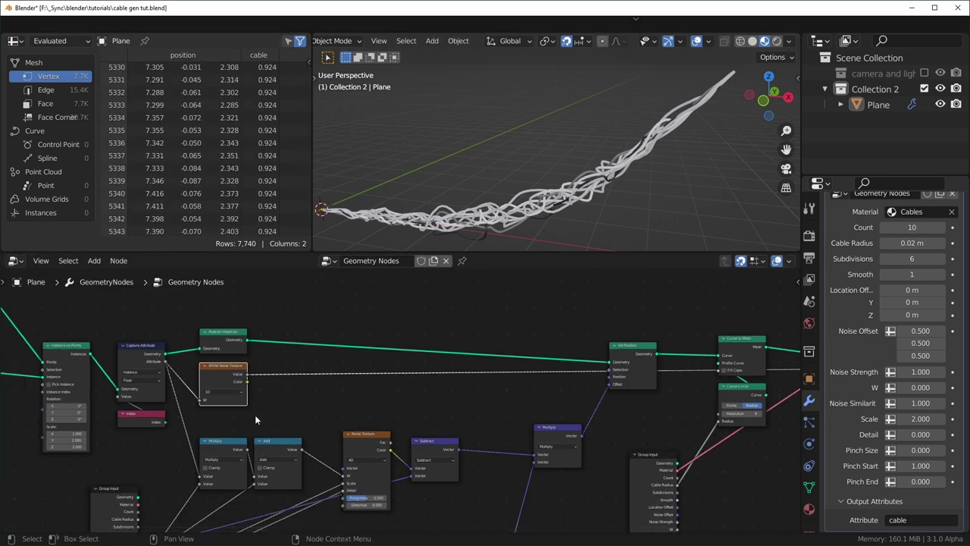
Step: Unlink the White Noise Texture's W input to test its value, and reconnect Capture Attribute's Attribute output to it
{"action": "scroll", "coordinate": [277, 398], "scroll_direction": "up", "scroll_amount": 5}
{"action": "middle_click_drag", "start_coordinate": [290, 389], "coordinate": [312, 379]}
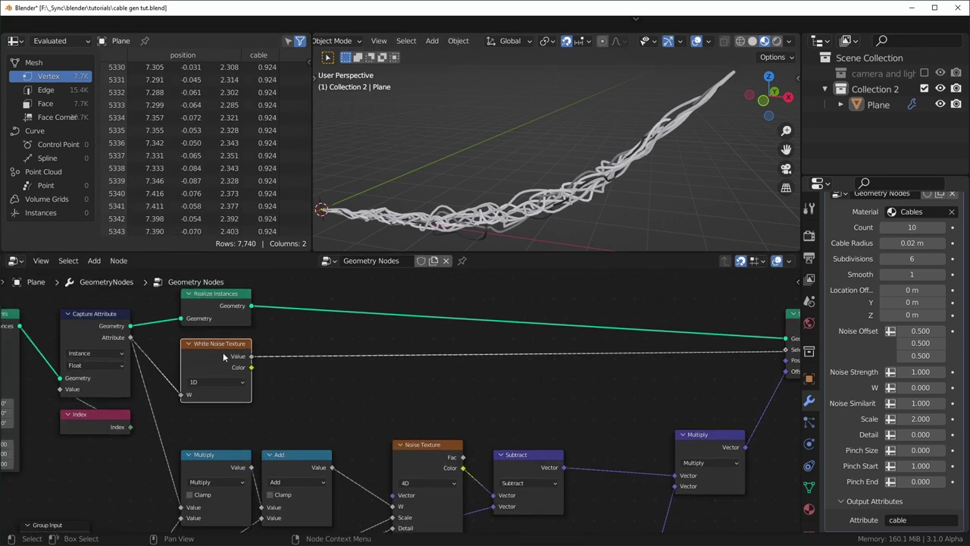
{"action": "left_click_drag", "start_coordinate": [182, 396], "coordinate": [158, 387]}
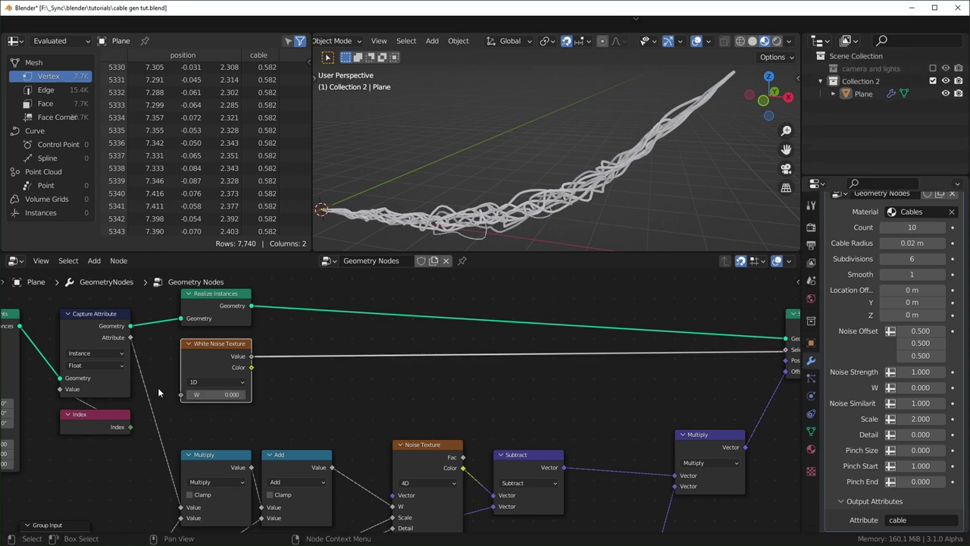
{"action": "mouse_move", "coordinate": [227, 398]}
{"action": "left_mouse_down"}
{"action": "mouse_move", "coordinate": [266, 398]}
{"action": "mouse_move", "coordinate": [231, 398]}
{"action": "left_mouse_up"}
{"action": "right_click", "coordinate": [231, 398]}
{"action": "left_click_drag", "start_coordinate": [131, 338], "coordinate": [165, 338]}
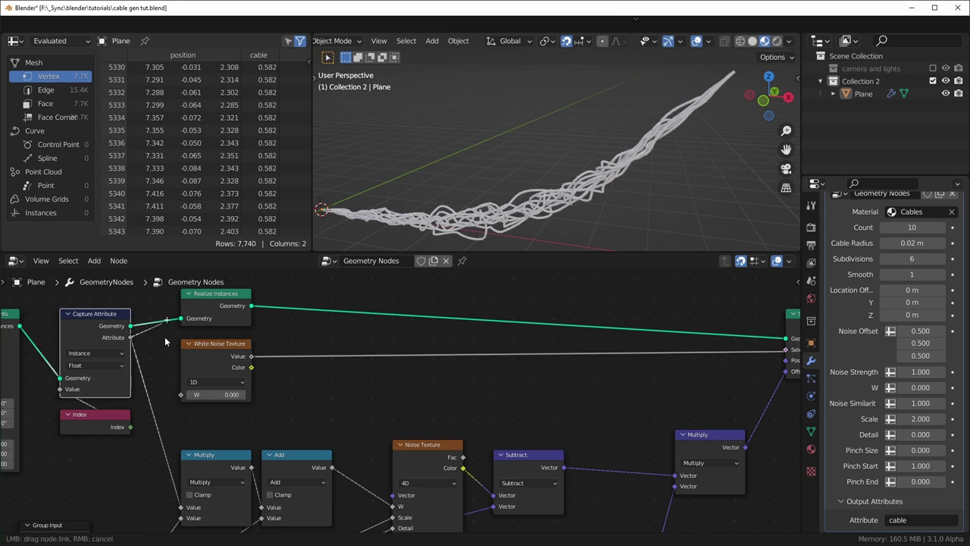
{"action": "left_click_drag", "start_coordinate": [180, 395], "coordinate": [180, 397]}
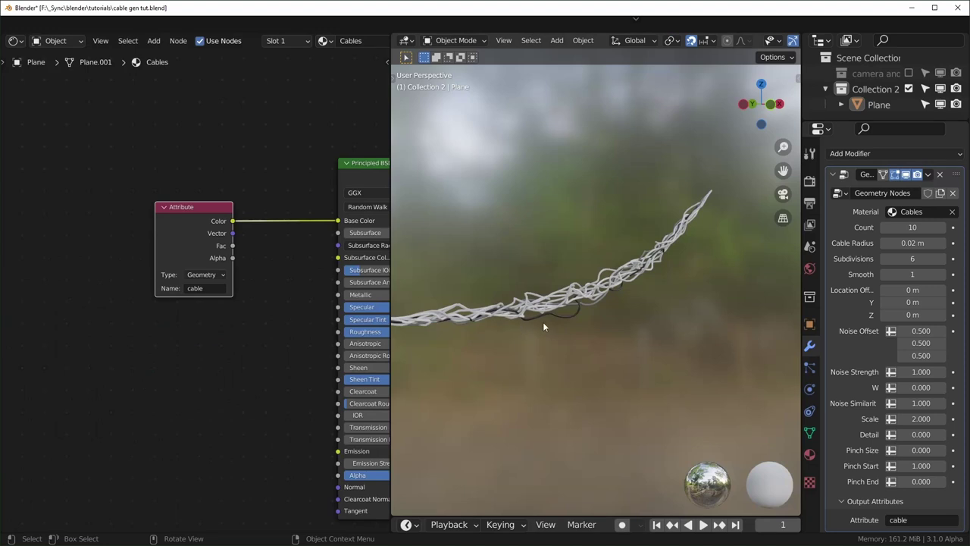
Step: In the Shading workspace, move the Attribute node farther from the Principled BSDF to make room between them
{"action": "middle_click_drag", "start_coordinate": [542, 322], "coordinate": [590, 314]}
{"action": "middle_click_drag", "start_coordinate": [243, 300], "coordinate": [151, 305]}
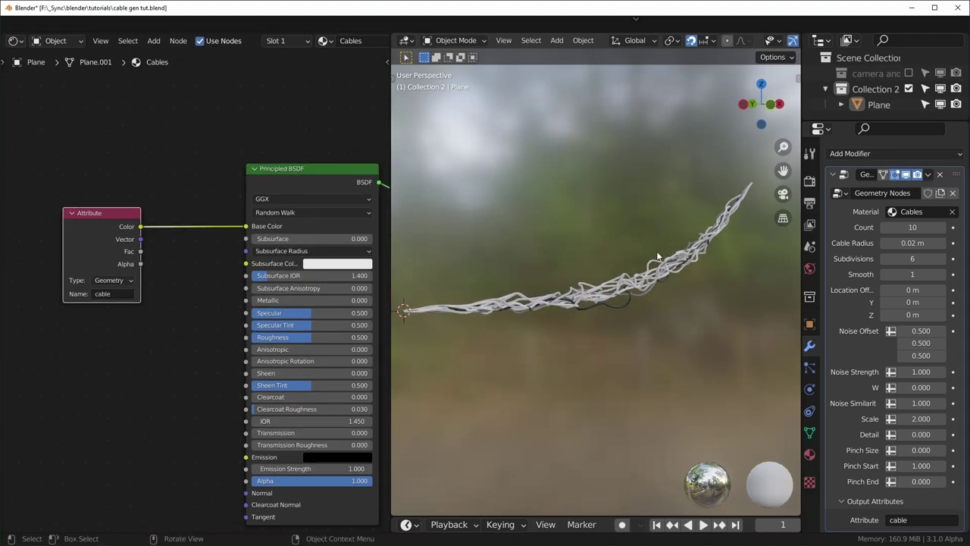
{"action": "middle_click_drag", "start_coordinate": [499, 334], "coordinate": [517, 334]}
{"action": "middle_click_drag", "start_coordinate": [121, 340], "coordinate": [234, 364]}
{"action": "scroll", "coordinate": [234, 364], "scroll_direction": "down", "scroll_amount": 3}
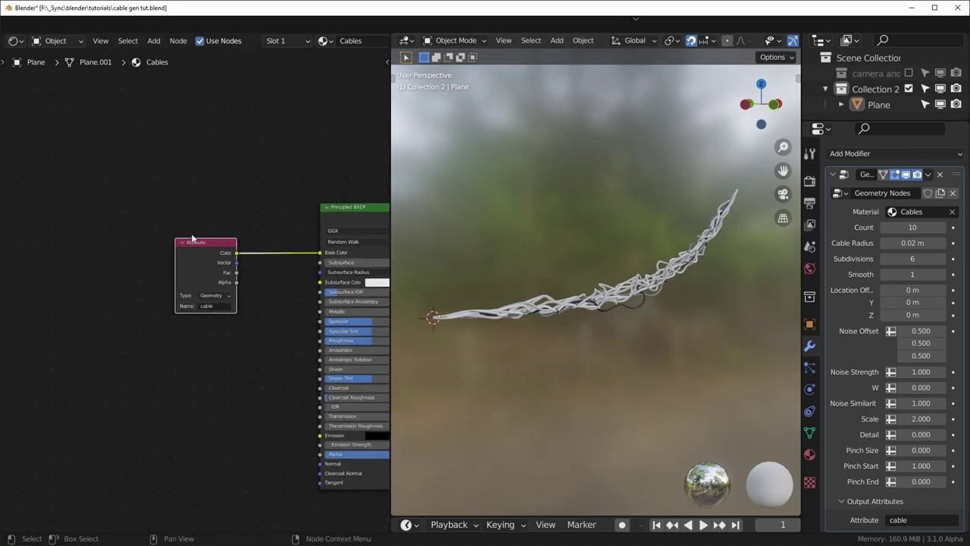
{"action": "left_click_drag", "start_coordinate": [205, 245], "coordinate": [74, 227]}
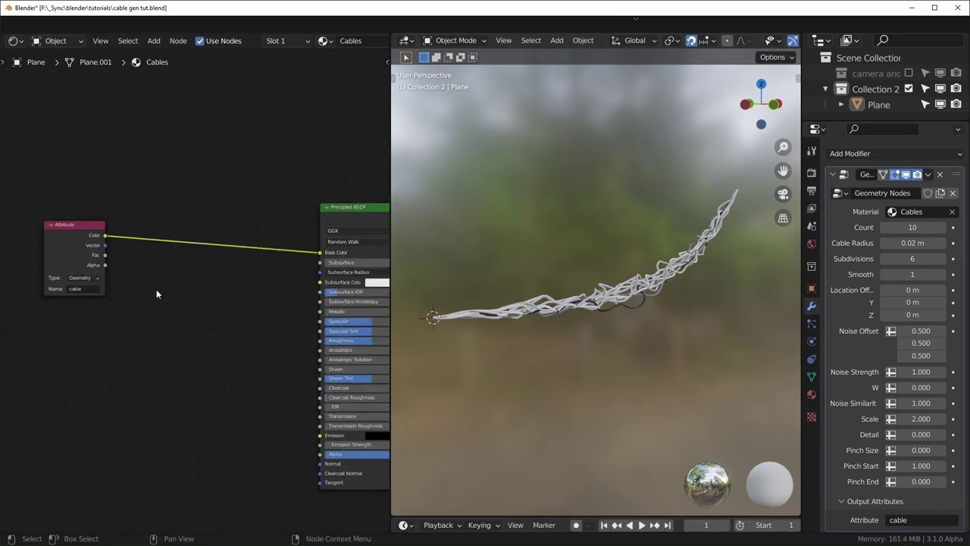
Step: Add a Combine HSV node and place it on the link into the Principled BSDF's Base Color
{"action": "key", "text": "shift+a"}
{"action": "type", "text": "co"}
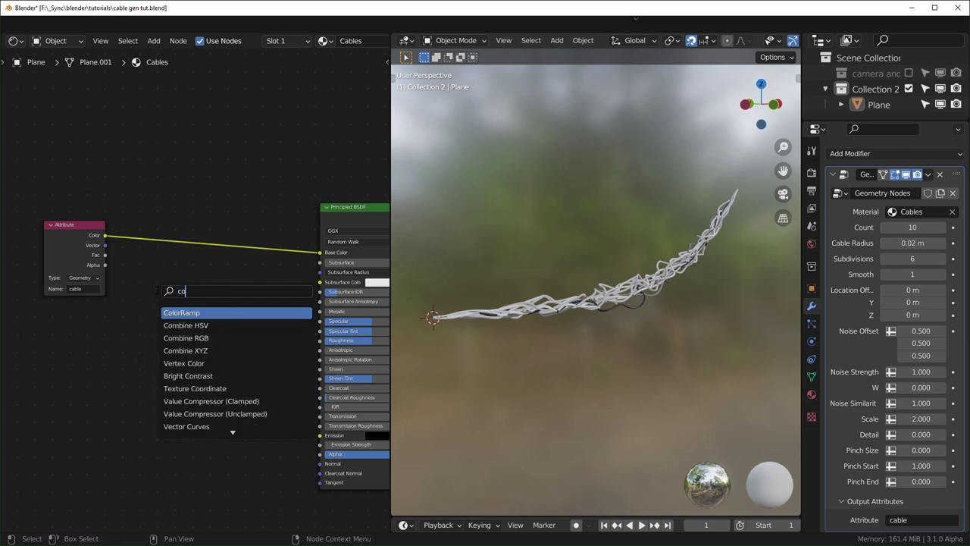
{"action": "type", "text": "mb"}
{"action": "key", "text": "Return"}
{"action": "left_click", "coordinate": [206, 274]}
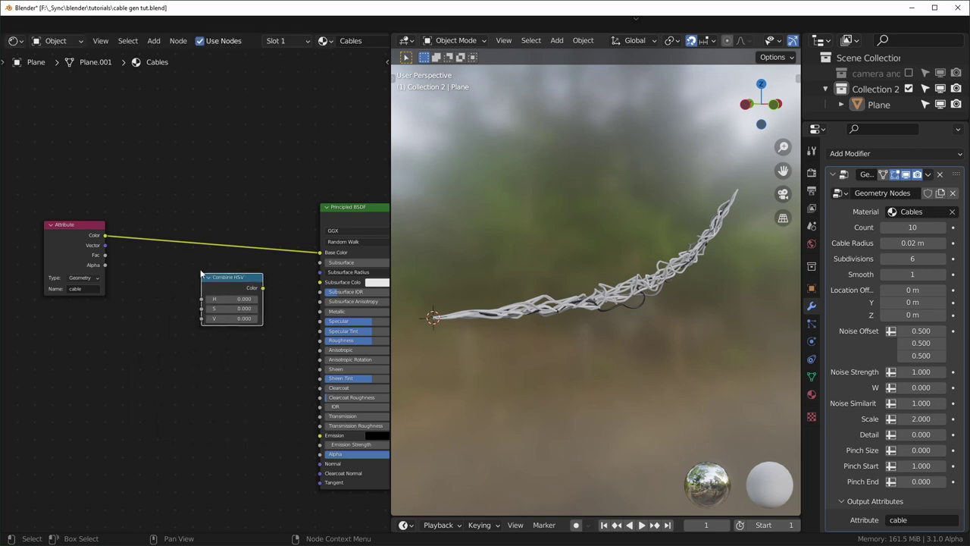
{"action": "scroll", "coordinate": [205, 274], "scroll_direction": "up", "scroll_amount": 2}
{"action": "key", "text": "g"}
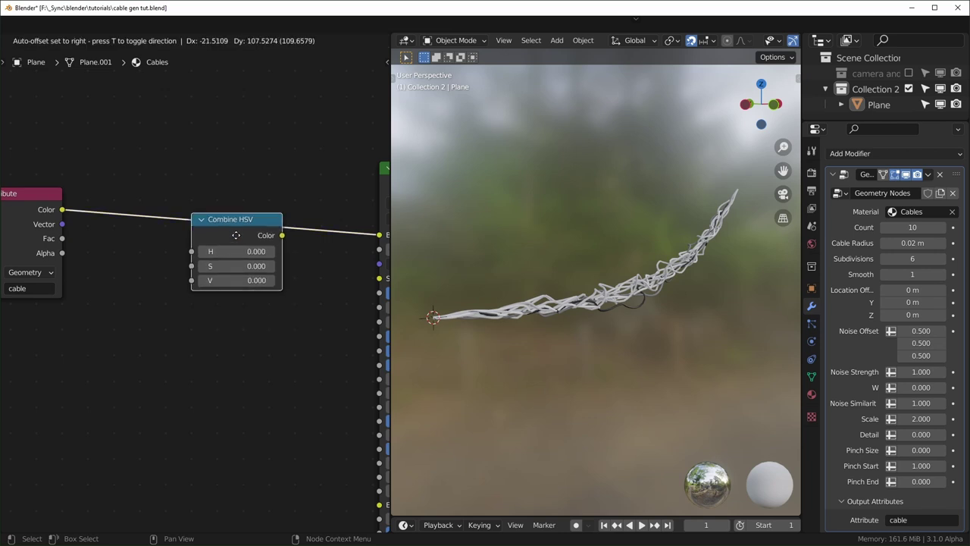
{"action": "right_click", "coordinate": [232, 301]}
{"action": "key", "text": "g"}
{"action": "left_click_drag", "start_coordinate": [239, 255], "coordinate": [238, 217]}
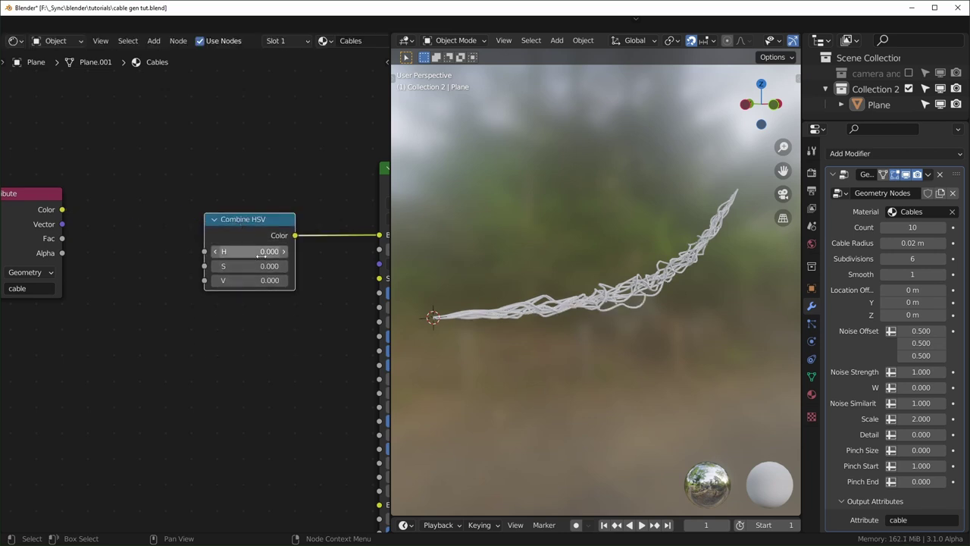
Step: Set the Combine HSV node's H, S and V to 1, then try a hue of 0.250 and undo it
{"action": "left_click_drag", "start_coordinate": [250, 251], "coordinate": [250, 281]}
{"action": "type", "text": "1"}
{"action": "key", "text": "Return"}
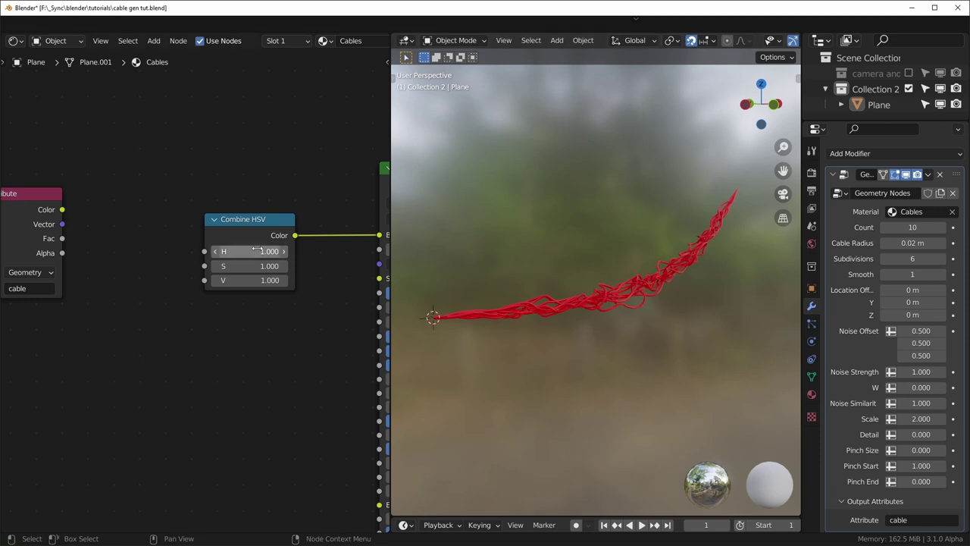
{"action": "mouse_move", "coordinate": [257, 251]}
{"action": "left_mouse_down"}
{"action": "mouse_move", "coordinate": [199, 251]}
{"action": "mouse_move", "coordinate": [260, 256]}
{"action": "left_mouse_up"}
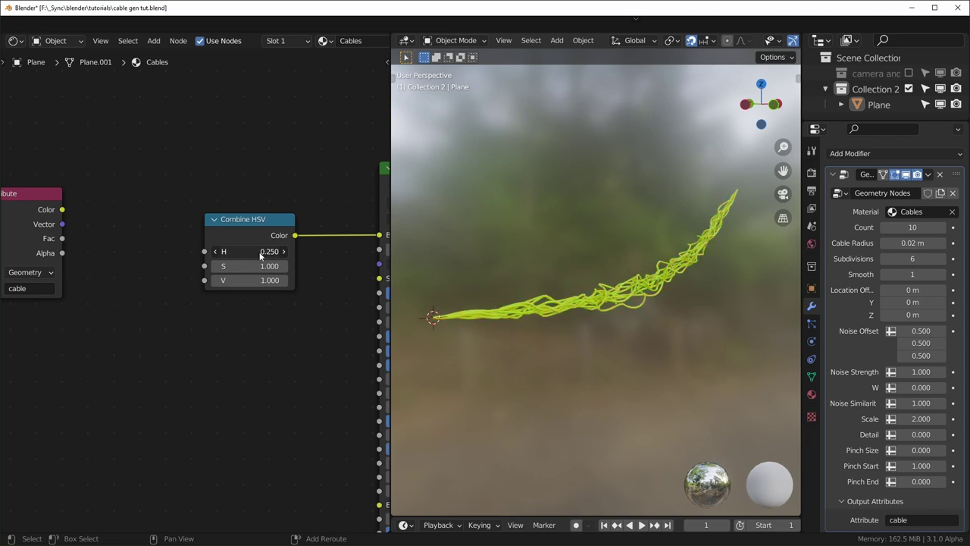
{"action": "key", "text": "ctrl+z"}
Step: Connect the Attribute node's Color output to the Combine HSV node's H input and inspect the cable colours
{"action": "left_click_drag", "start_coordinate": [62, 209], "coordinate": [204, 251]}
{"action": "middle_click_drag", "start_coordinate": [573, 338], "coordinate": [615, 333]}
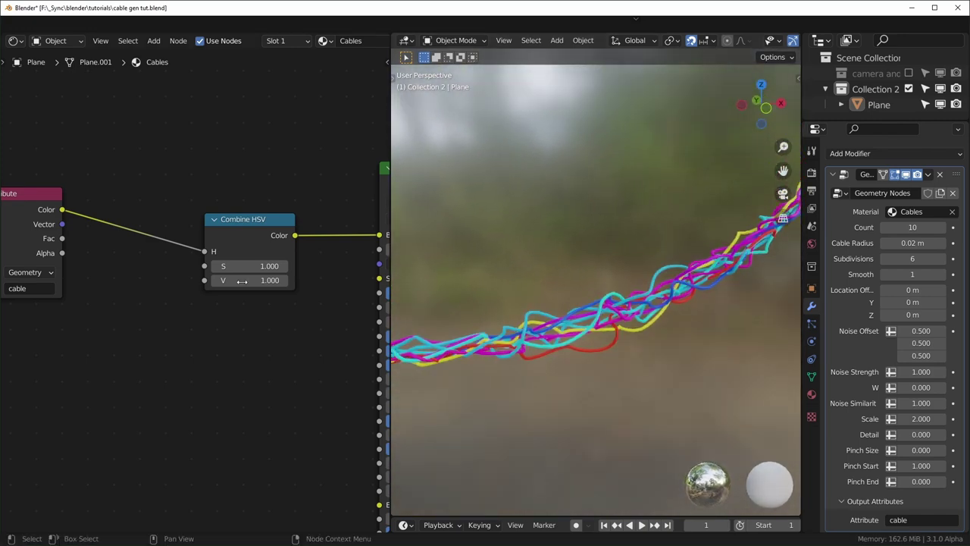
Step: Delete the Combine HSV node while keeping the link, and insert a ColorRamp between the Attribute node and the Principled BSDF's Base Color
{"action": "mouse_move", "coordinate": [263, 266]}
{"action": "left_mouse_down"}
{"action": "mouse_move", "coordinate": [234, 266]}
{"action": "mouse_move", "coordinate": [265, 266]}
{"action": "left_mouse_up"}
{"action": "middle_click_drag", "start_coordinate": [583, 333], "coordinate": [625, 314]}
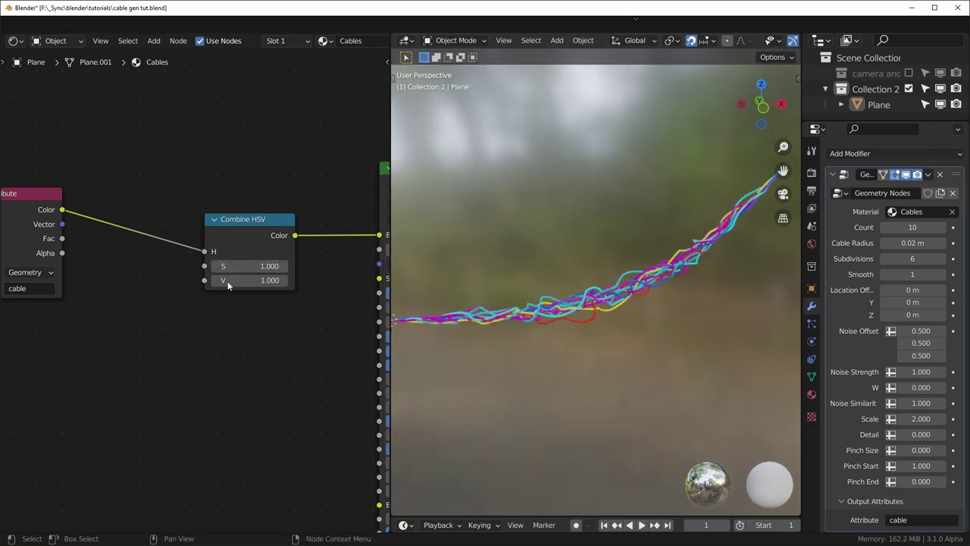
{"action": "left_click", "coordinate": [261, 232]}
{"action": "key", "text": "ctrl+x"}
{"action": "key", "text": "shift+a"}
{"action": "left_click", "coordinate": [260, 231]}
{"action": "type", "text": "colo"}
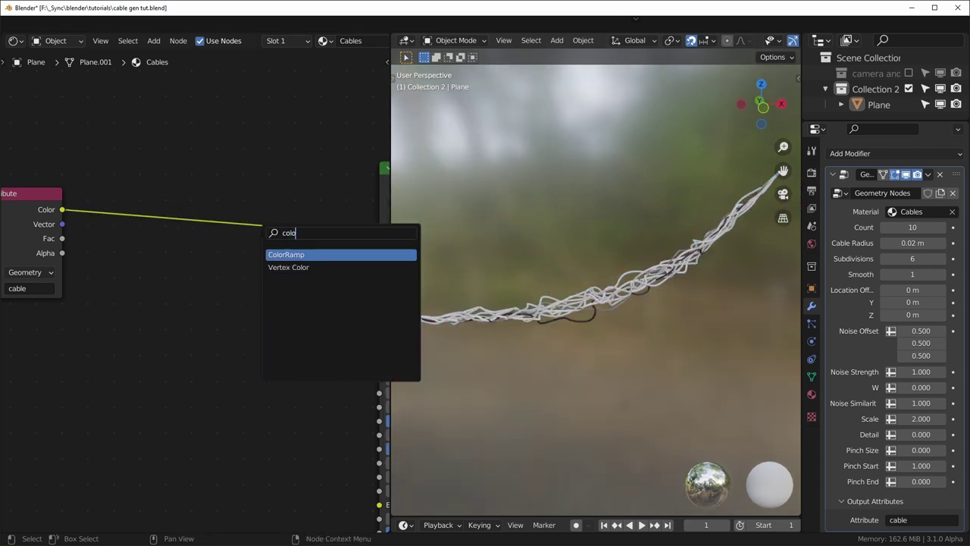
{"action": "type", "text": "r"}
{"action": "key", "text": "Return"}
{"action": "left_click", "coordinate": [161, 182]}
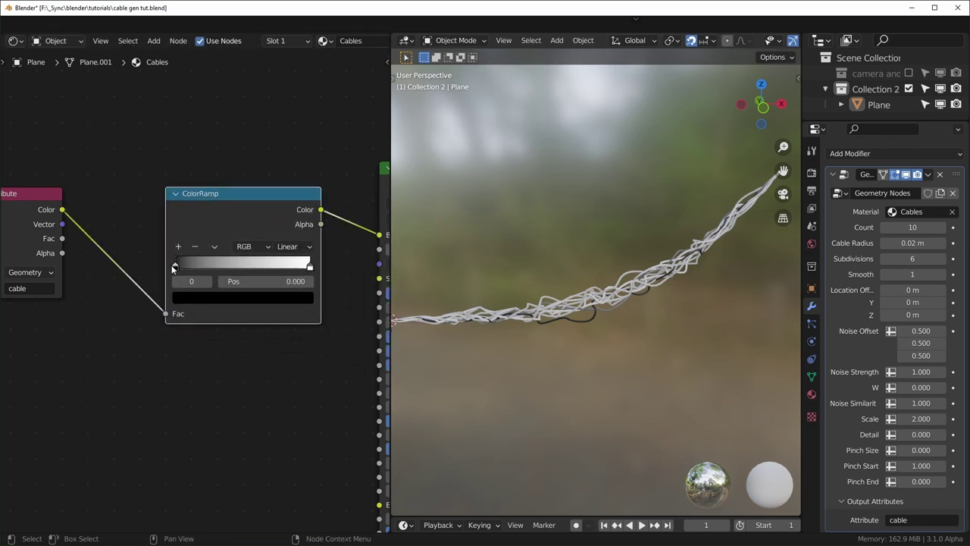
Step: Change the ColorRamp's white stop to a saturated orange-yellow with a hue of 0.068 and inspect the cables up close
{"action": "left_click", "coordinate": [311, 269]}
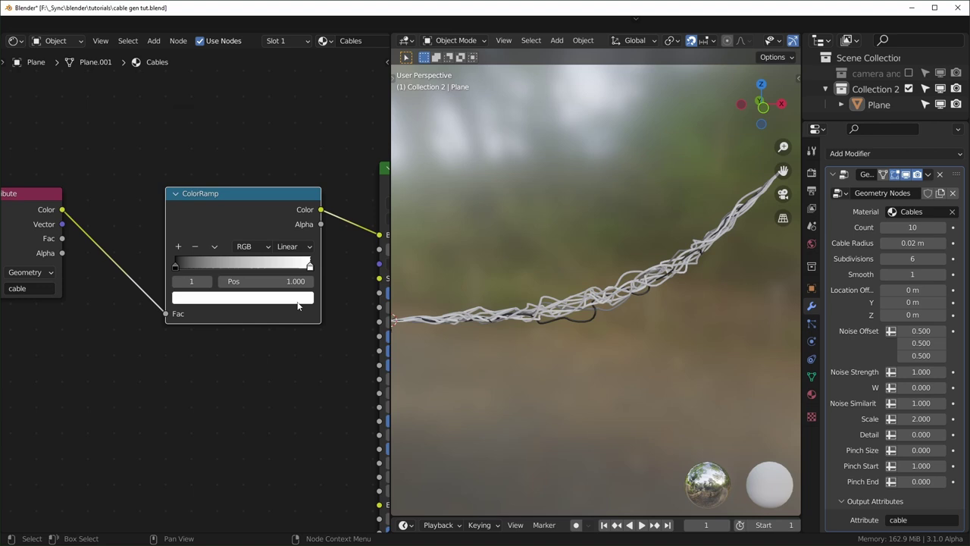
{"action": "left_click", "coordinate": [299, 303]}
{"action": "left_click", "coordinate": [217, 188]}
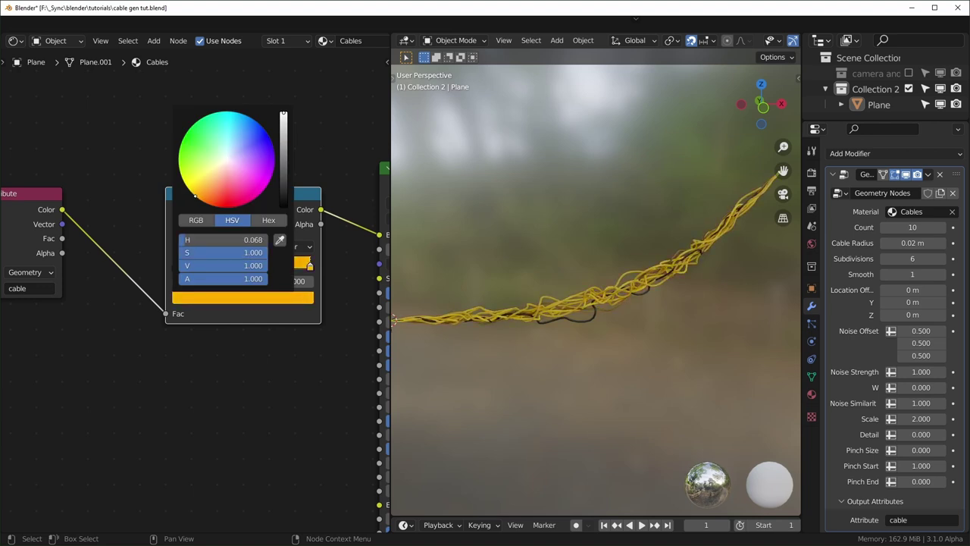
{"action": "scroll", "coordinate": [643, 382], "scroll_direction": "up", "scroll_amount": 5}
{"action": "middle_click_drag", "start_coordinate": [633, 368], "coordinate": [673, 392], "text": "shift"}
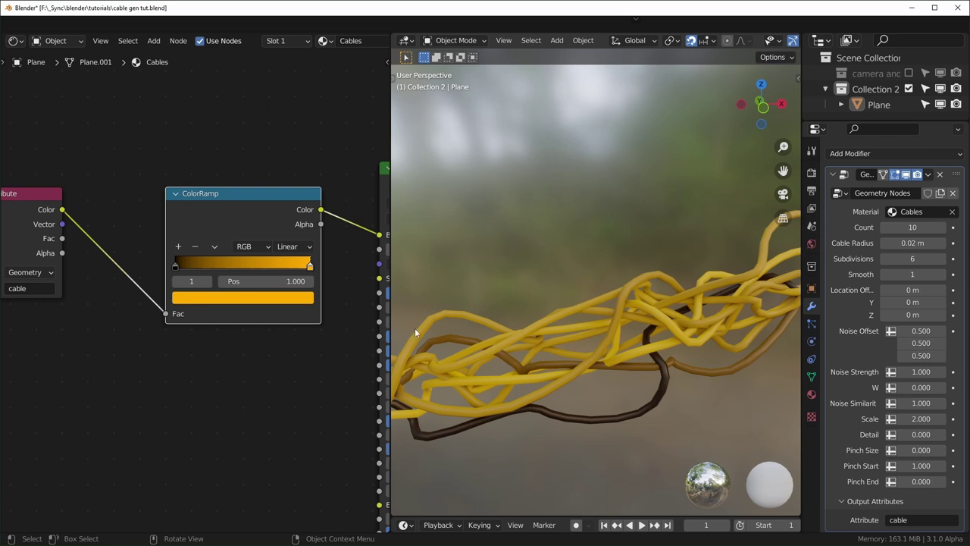
Step: Set the ColorRamp interpolation to Constant and move the orange stop to position 0.873
{"action": "left_click", "coordinate": [293, 246]}
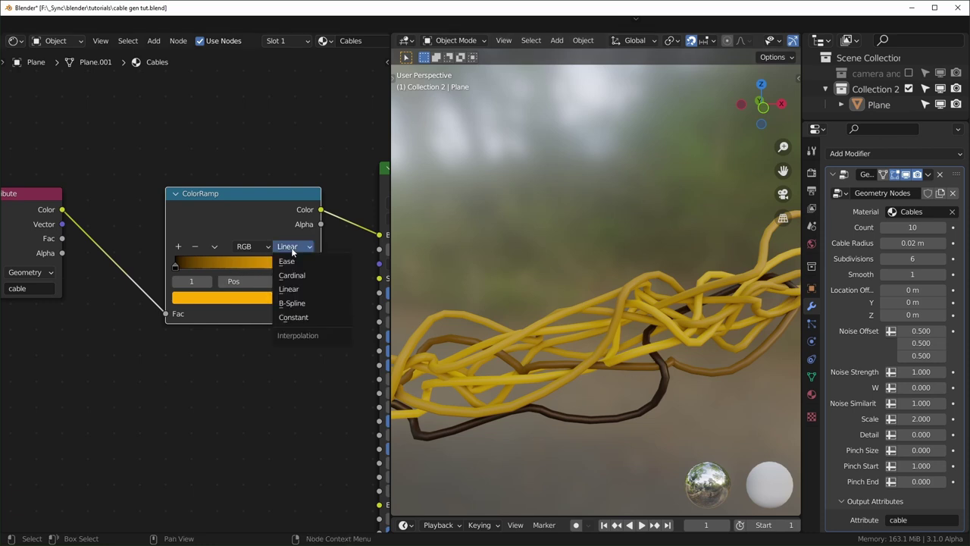
{"action": "left_click", "coordinate": [296, 317]}
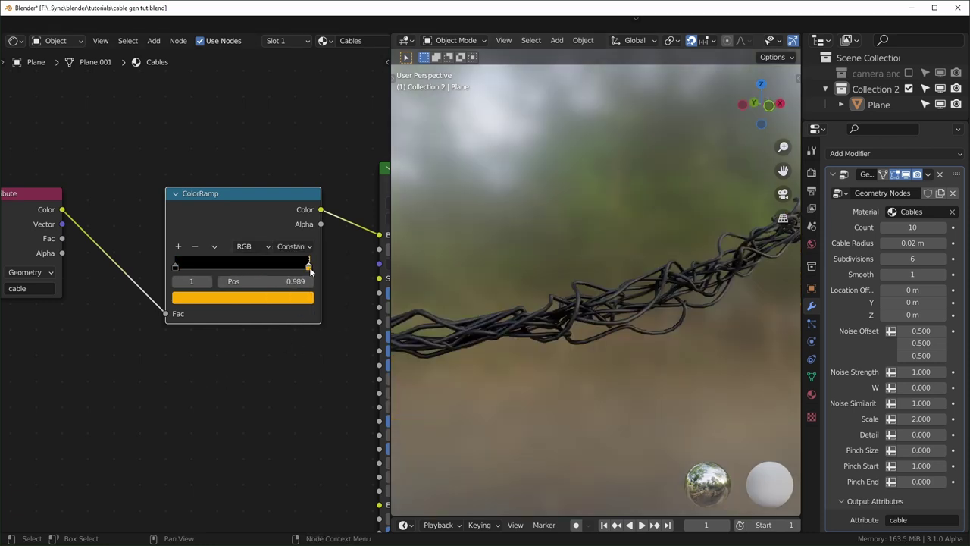
{"action": "left_click_drag", "start_coordinate": [309, 270], "coordinate": [295, 271]}
{"action": "middle_click_drag", "start_coordinate": [523, 307], "coordinate": [544, 311]}
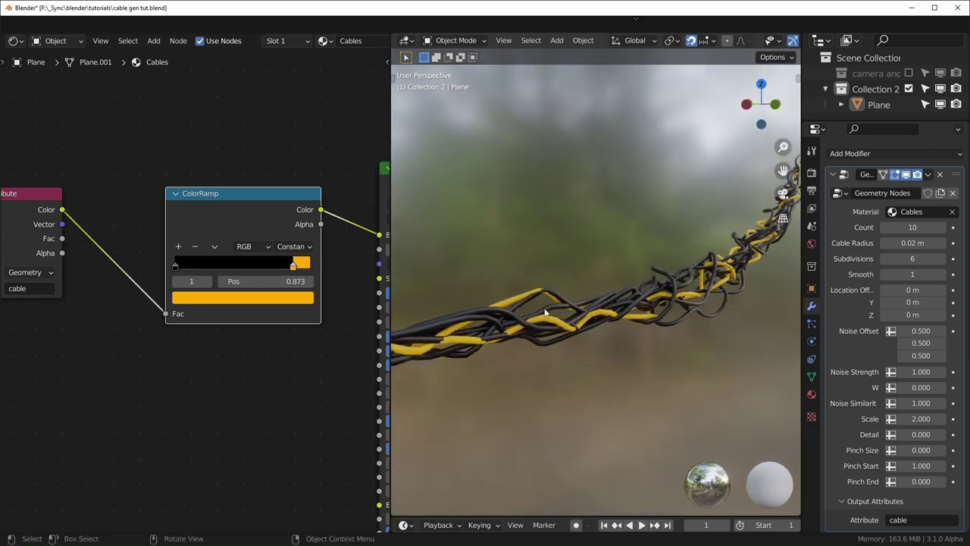
{"action": "middle_click_drag", "start_coordinate": [671, 315], "coordinate": [628, 330]}
{"action": "scroll", "coordinate": [645, 325], "scroll_direction": "down", "scroll_amount": 3}
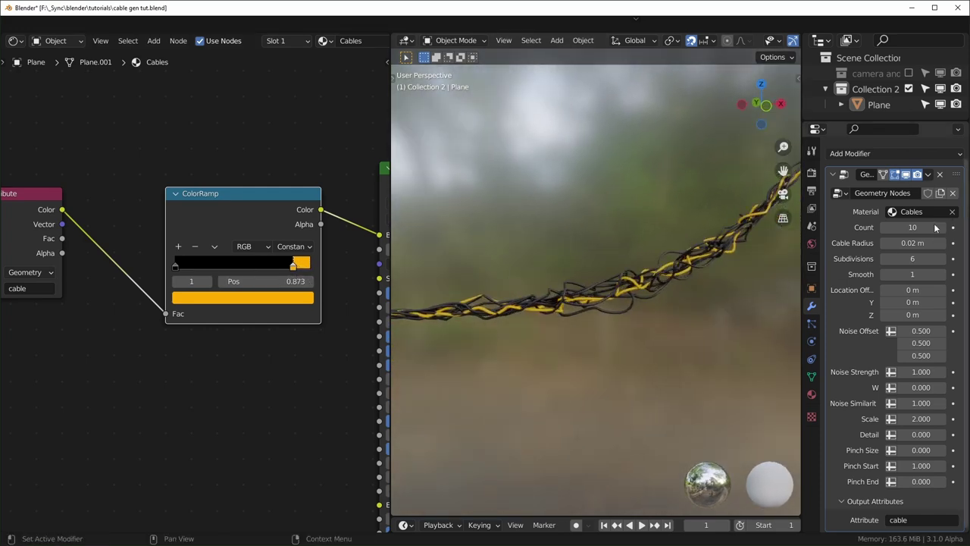
Step: In the cable modifier, set Count to 100, Noise Strength to 2.248 and Scale to 1.000
{"action": "left_click", "coordinate": [917, 227]}
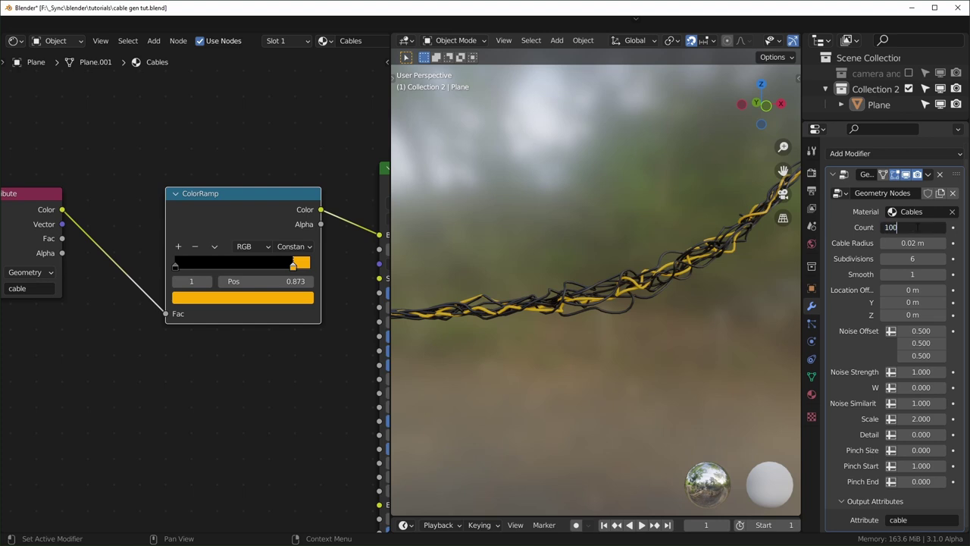
{"action": "key", "text": "Return"}
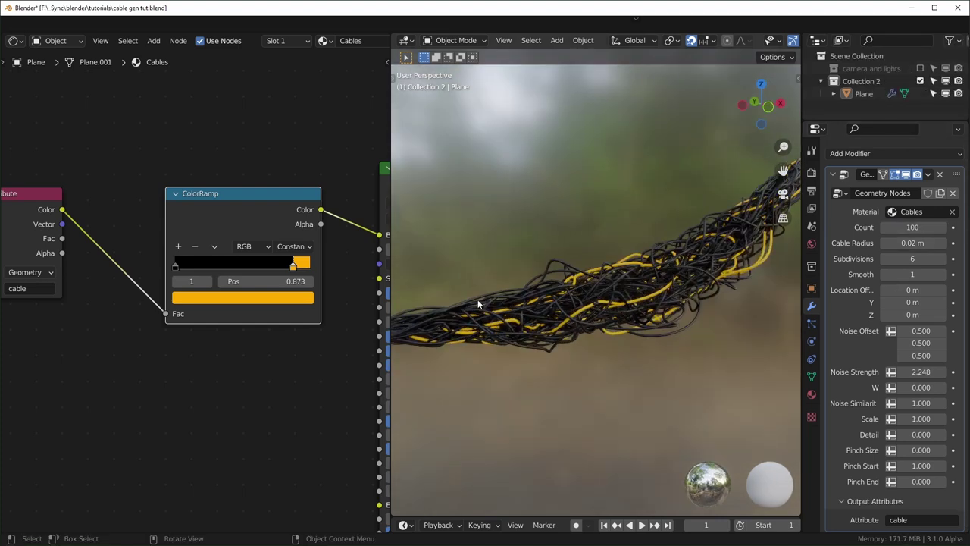
{"action": "middle_click_drag", "start_coordinate": [757, 238], "coordinate": [725, 250], "text": "shift"}
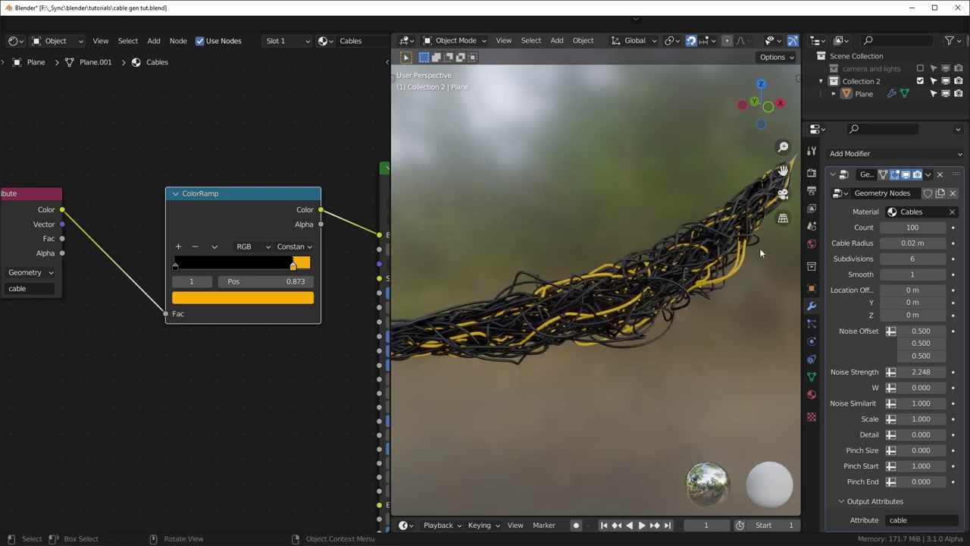
Step: Add a third ColorRamp stop, colour it dark blue and place it at position 0.816, just before the orange stop
{"action": "mouse_move", "coordinate": [293, 270]}
{"action": "left_mouse_down"}
{"action": "mouse_move", "coordinate": [310, 272]}
{"action": "mouse_move", "coordinate": [295, 274]}
{"action": "left_mouse_up"}
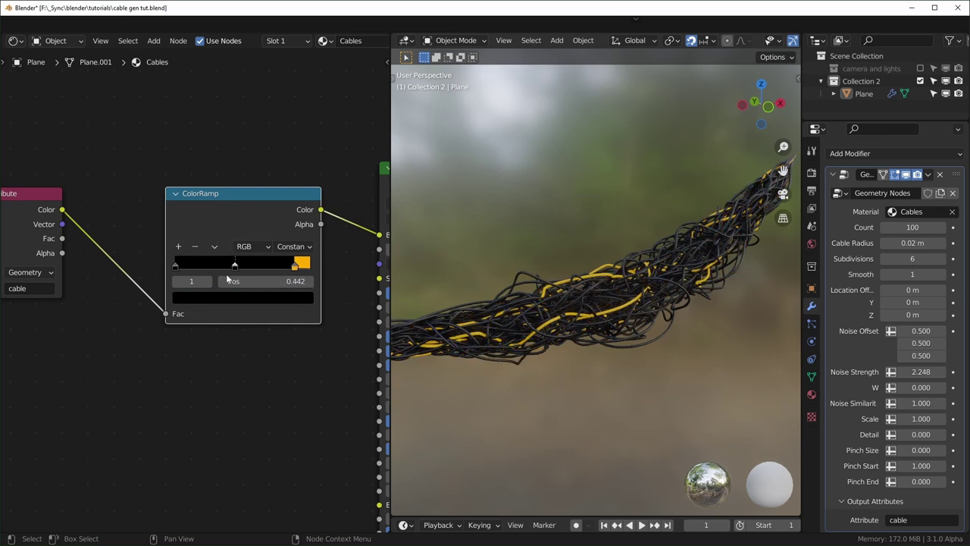
{"action": "left_click", "coordinate": [235, 298]}
{"action": "left_click_drag", "start_coordinate": [278, 190], "coordinate": [257, 121]}
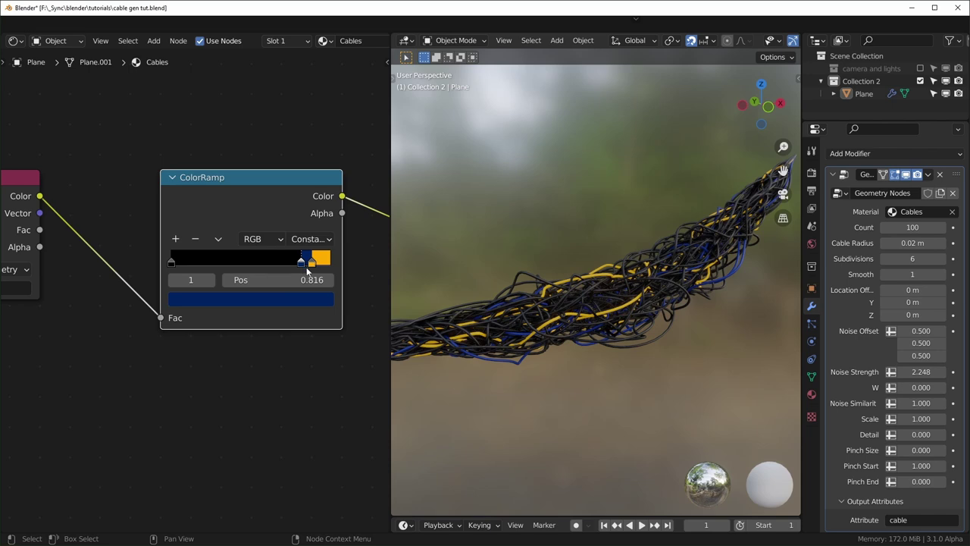
{"action": "mouse_move", "coordinate": [614, 367]}
{"action": "middle_mouse_down"}
{"action": "mouse_move", "coordinate": [733, 416]}
{"action": "mouse_move", "coordinate": [610, 369]}
{"action": "middle_mouse_up"}
{"action": "scroll", "coordinate": [599, 367], "scroll_direction": "down", "scroll_amount": 2}
{"action": "scroll", "coordinate": [352, 360], "scroll_direction": "down", "scroll_amount": 3}
{"action": "middle_click_drag", "start_coordinate": [348, 360], "coordinate": [156, 285]}
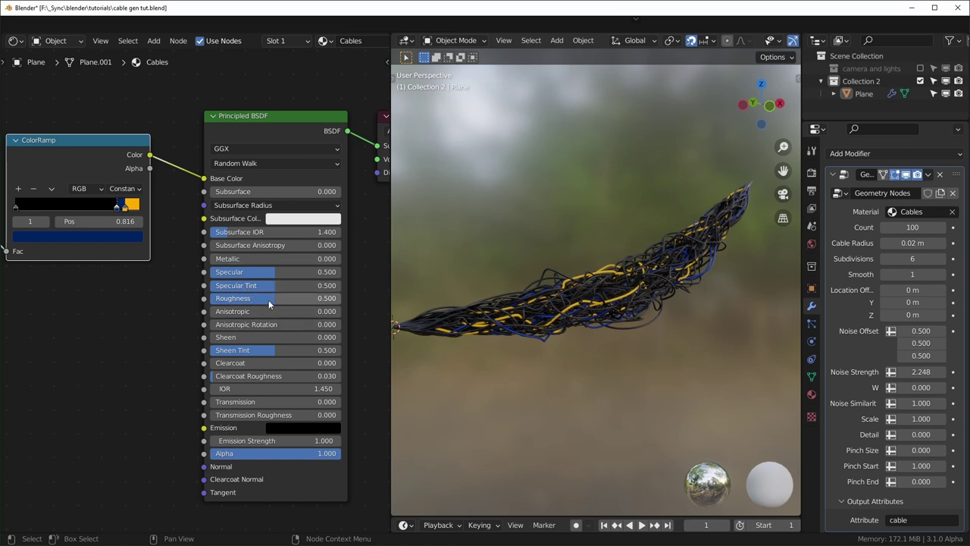
{"action": "middle_click_drag", "start_coordinate": [594, 265], "coordinate": [615, 264]}
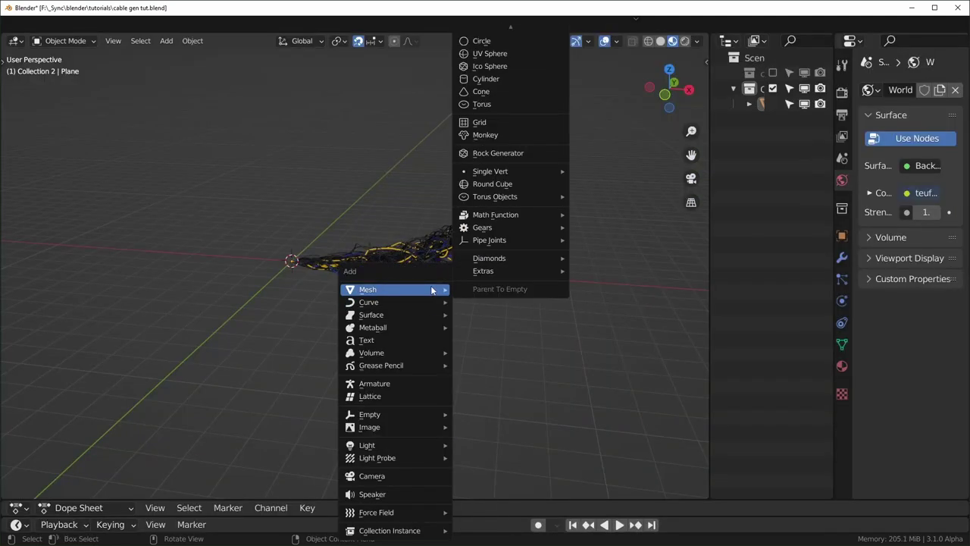
Step: In the Layout workspace, add a mesh plane and enlarge it into a floor under the cable bundle
{"action": "left_click", "coordinate": [480, 37]}
{"action": "key", "text": "ctrl+a"}
{"action": "left_click", "coordinate": [248, 356]}
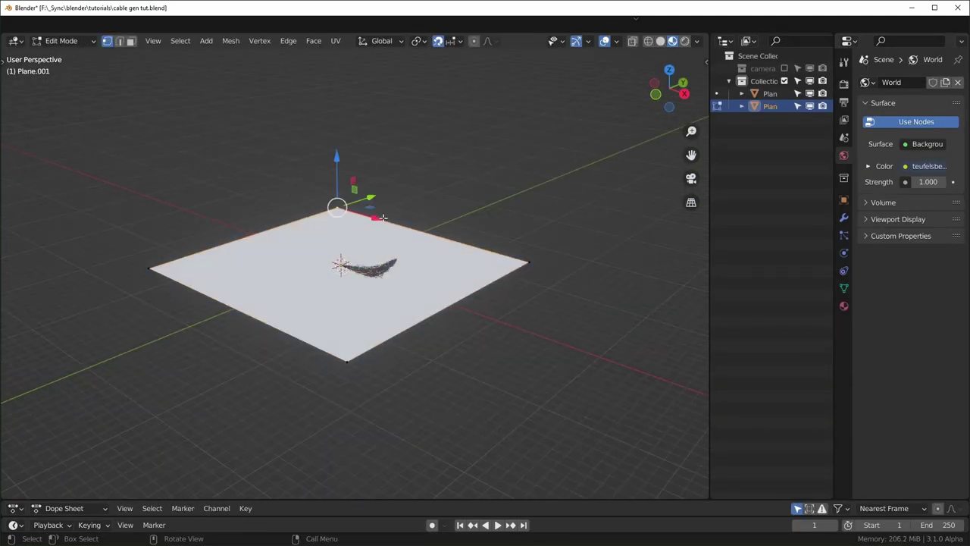
Step: Extrude the floor plane's two back edges upward to form two adjoining walls
{"action": "key", "text": "e"}
{"action": "left_click", "coordinate": [371, 114]}
{"action": "middle_click_drag", "start_coordinate": [372, 114], "coordinate": [422, 118]}
{"action": "scroll", "coordinate": [422, 118], "scroll_direction": "up", "scroll_amount": 3}
{"action": "key", "text": "Tab"}
Step: Give the room a material with a Checker Texture linked to Base Color, and adjust the texture's Color1
{"action": "middle_click_drag", "start_coordinate": [421, 174], "coordinate": [426, 155]}
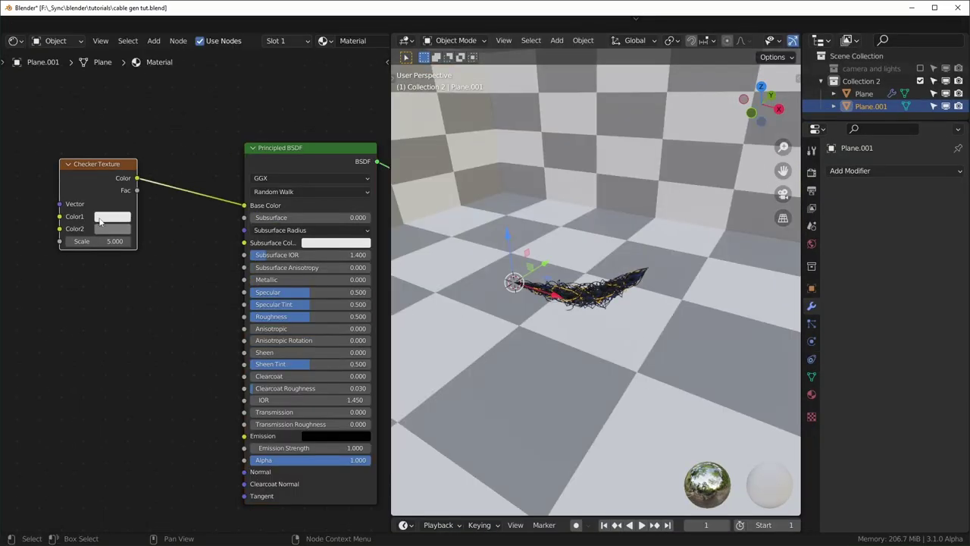
{"action": "left_click", "coordinate": [112, 216]}
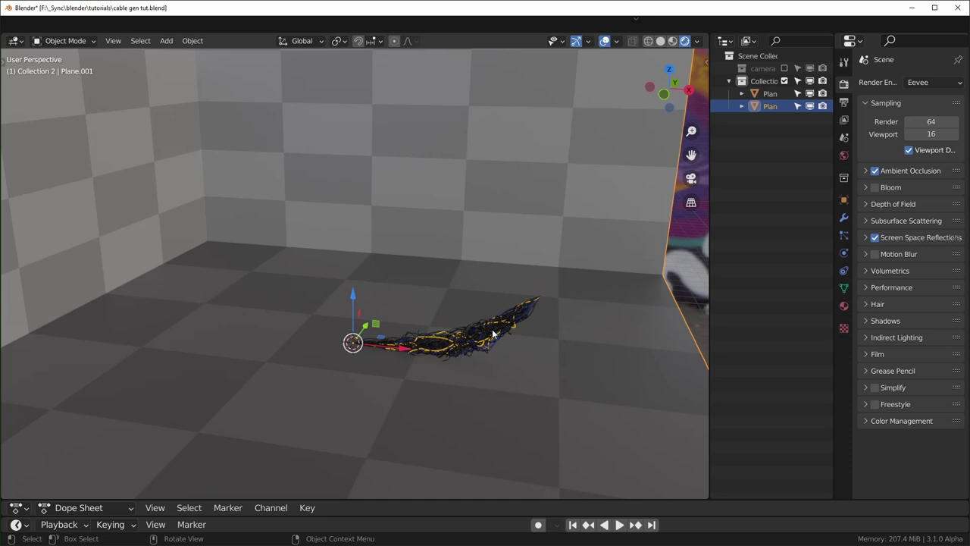
Step: Duplicate the cable bundle and place the copy closer to the corner of the room
{"action": "left_click", "coordinate": [457, 337]}
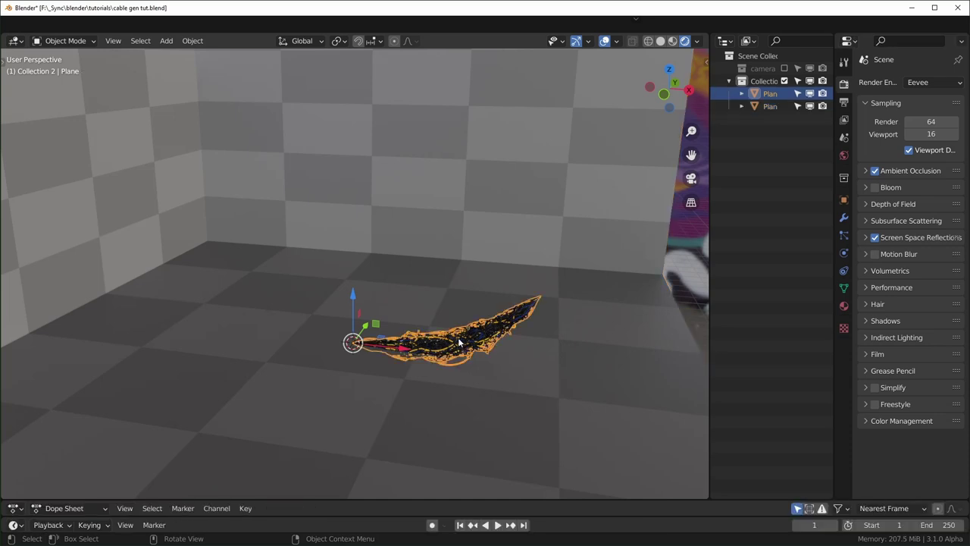
{"action": "key", "text": "shift+d"}
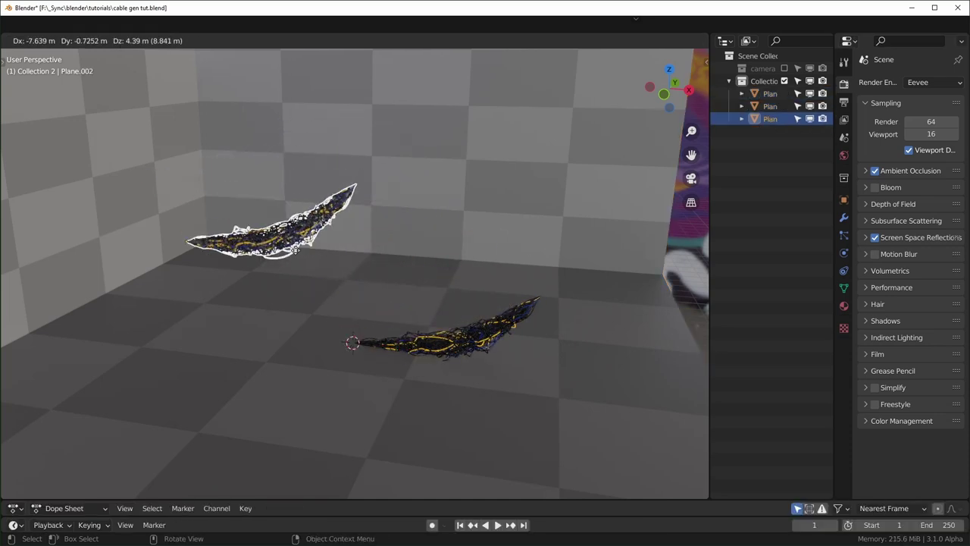
{"action": "left_click", "coordinate": [373, 237]}
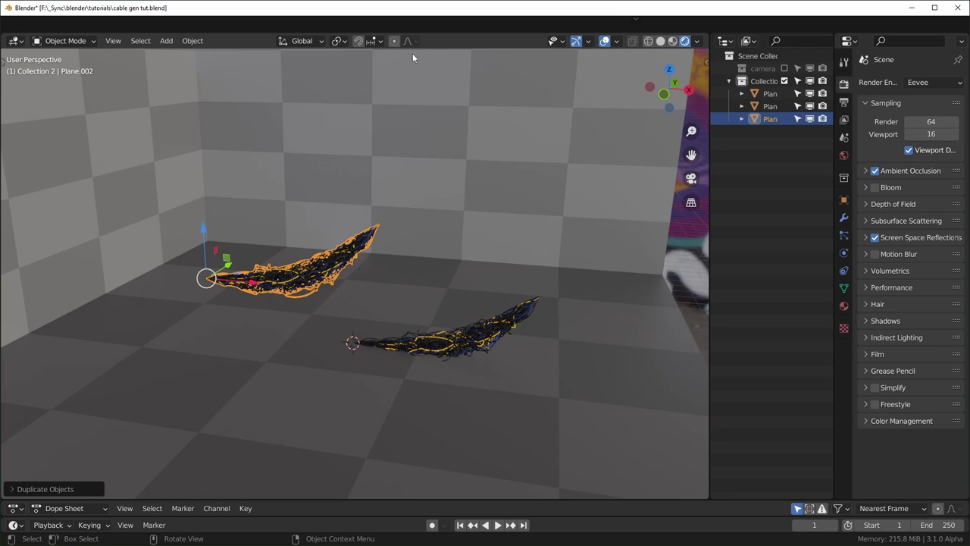
Step: Set snapping to Edge and move the copied bundle so its start sits where the floor meets the side wall
{"action": "left_click", "coordinate": [375, 41]}
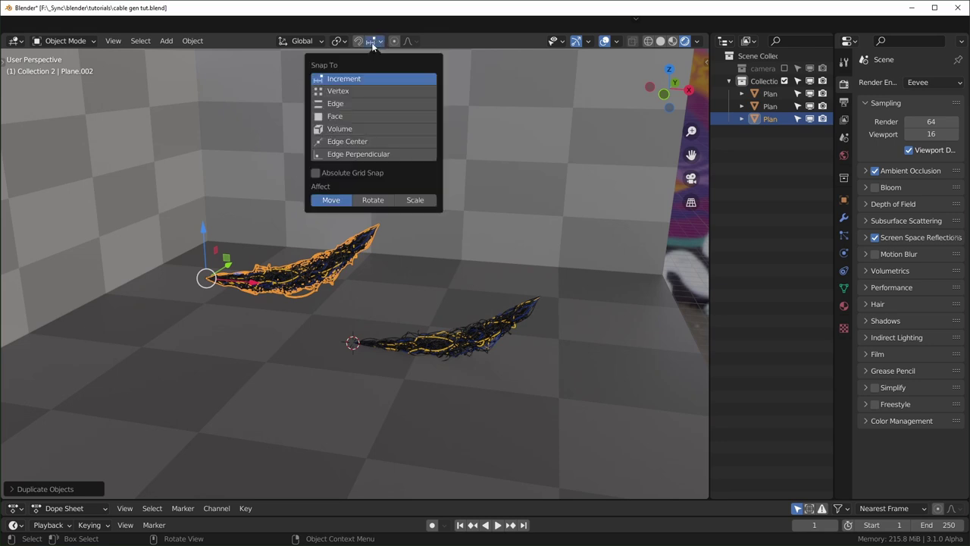
{"action": "left_click", "coordinate": [328, 107]}
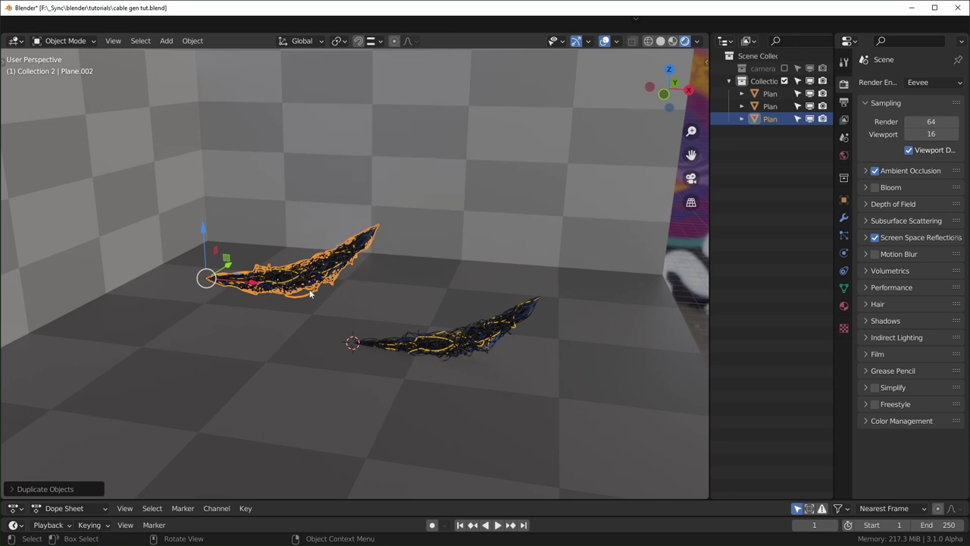
{"action": "scroll", "coordinate": [308, 291], "scroll_direction": "down", "scroll_amount": 4}
{"action": "middle_click_drag", "start_coordinate": [309, 291], "coordinate": [291, 291]}
{"action": "scroll", "coordinate": [302, 278], "scroll_direction": "up", "scroll_amount": 1}
{"action": "key", "text": "g"}
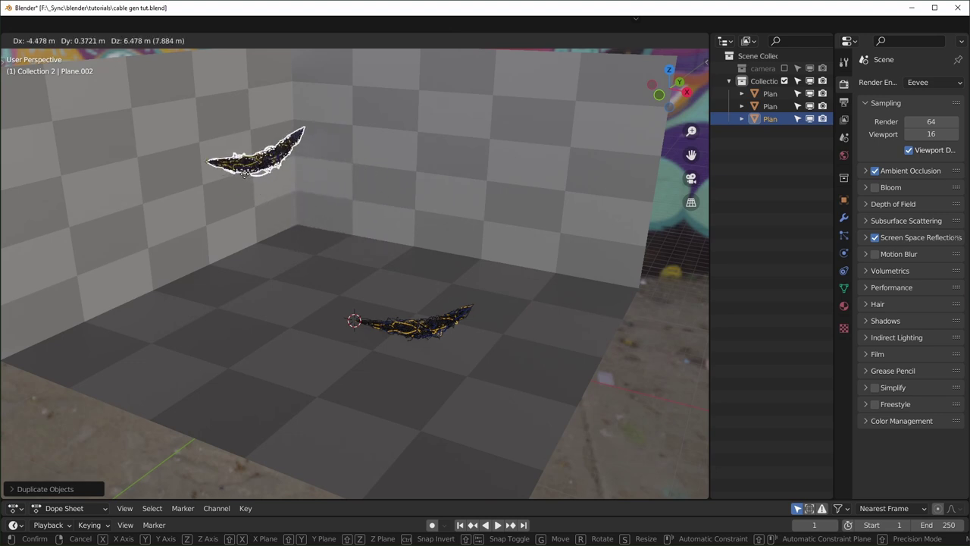
{"action": "key", "text": "ctrl"}
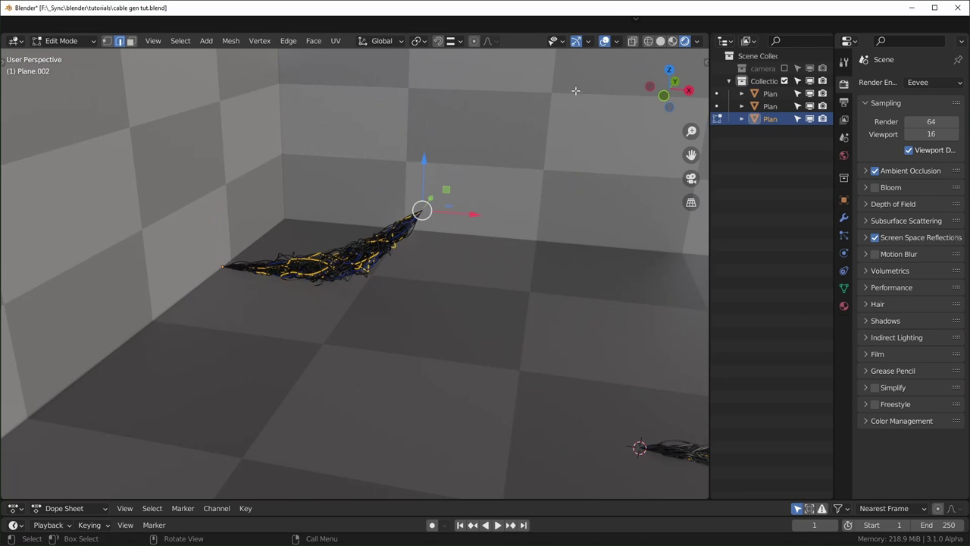
Step: In solid shading with X-ray, snap the copied bundle's end vertex onto the edge between the floor and the back wall
{"action": "left_click", "coordinate": [660, 41]}
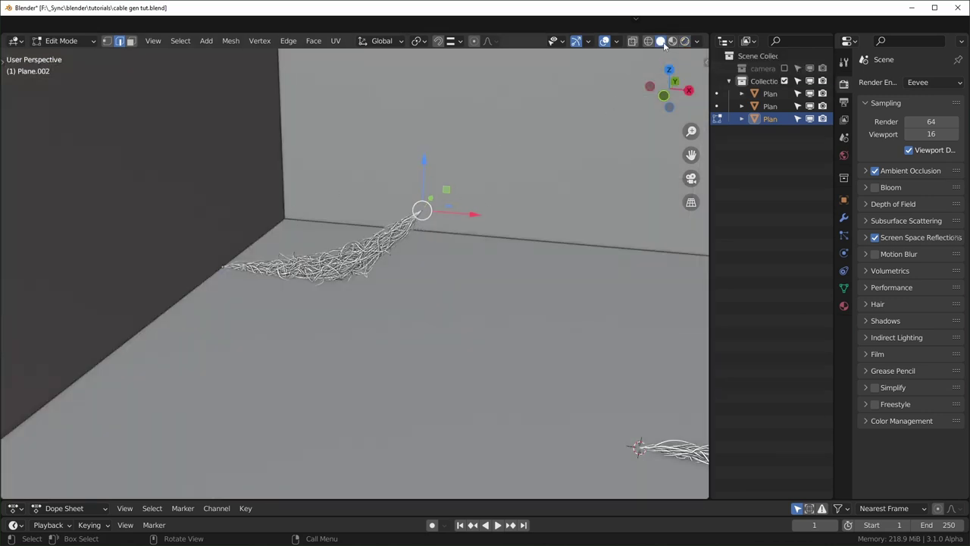
{"action": "left_click", "coordinate": [632, 42]}
{"action": "key", "text": "1"}
{"action": "middle_click_drag", "start_coordinate": [431, 231], "coordinate": [476, 245]}
{"action": "key", "text": "e"}
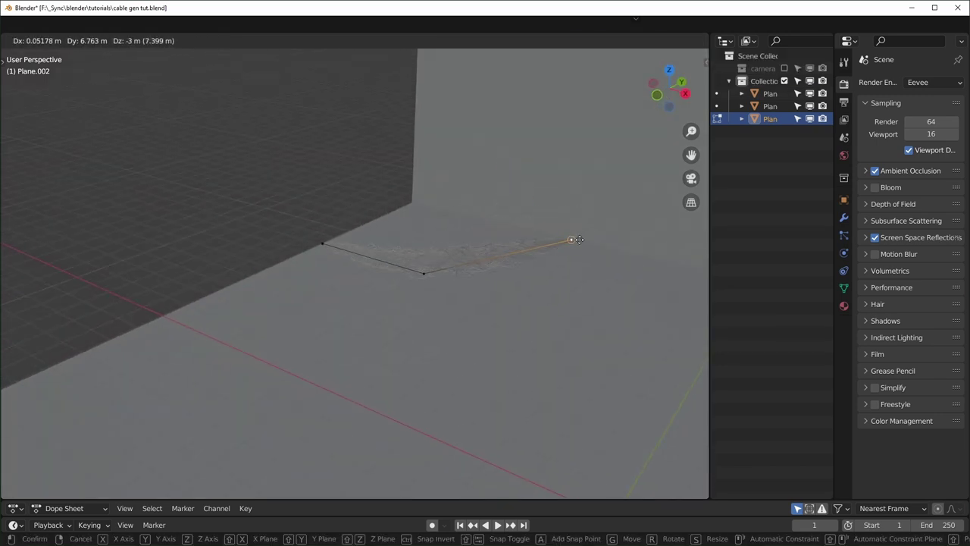
{"action": "left_click", "coordinate": [621, 248]}
{"action": "middle_click_drag", "start_coordinate": [576, 265], "coordinate": [463, 296]}
Step: Move the bundle's middle vertex along X in line with the end vertex so the path bends at a right angle
{"action": "left_click", "coordinate": [356, 223]}
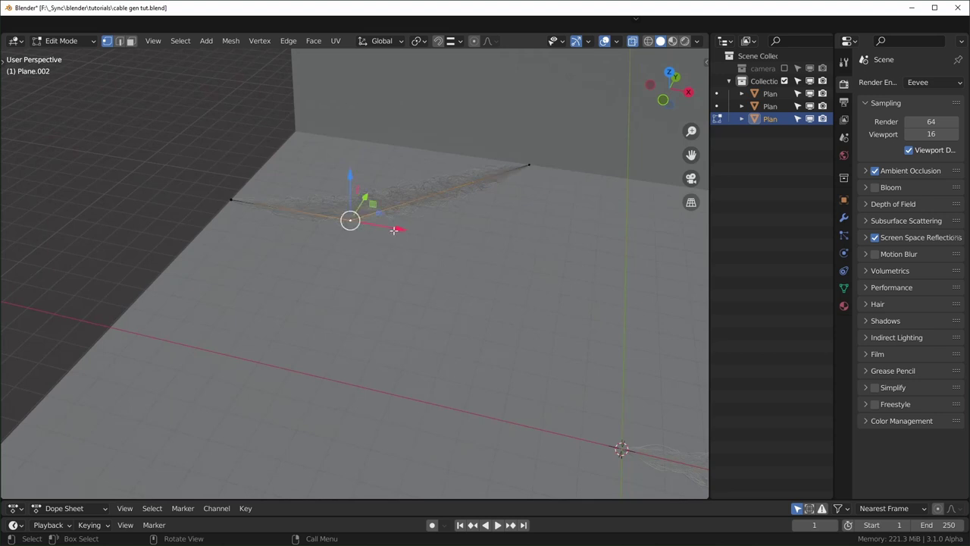
{"action": "key", "text": "g"}
{"action": "key", "text": "x"}
{"action": "left_click", "coordinate": [480, 242]}
{"action": "middle_click_drag", "start_coordinate": [403, 251], "coordinate": [425, 289]}
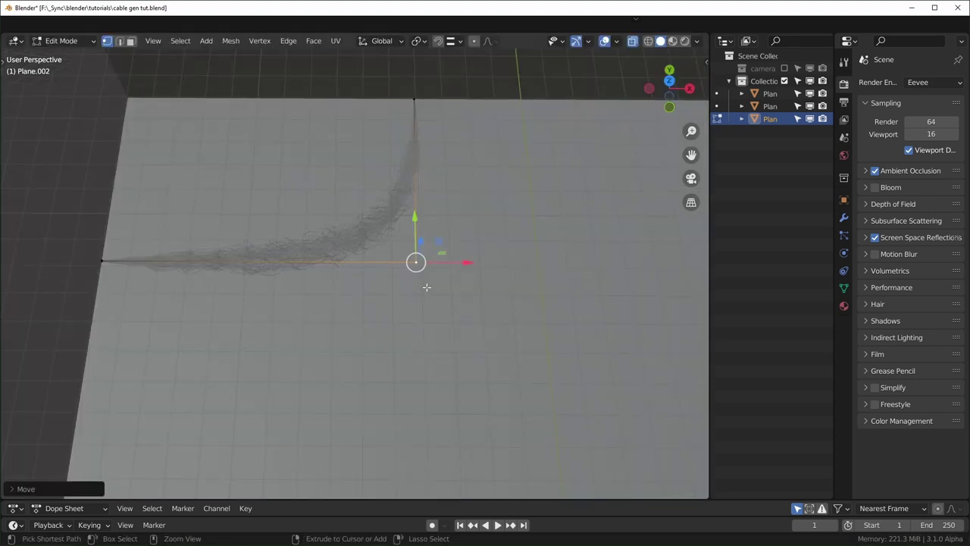
{"action": "key", "text": "g"}
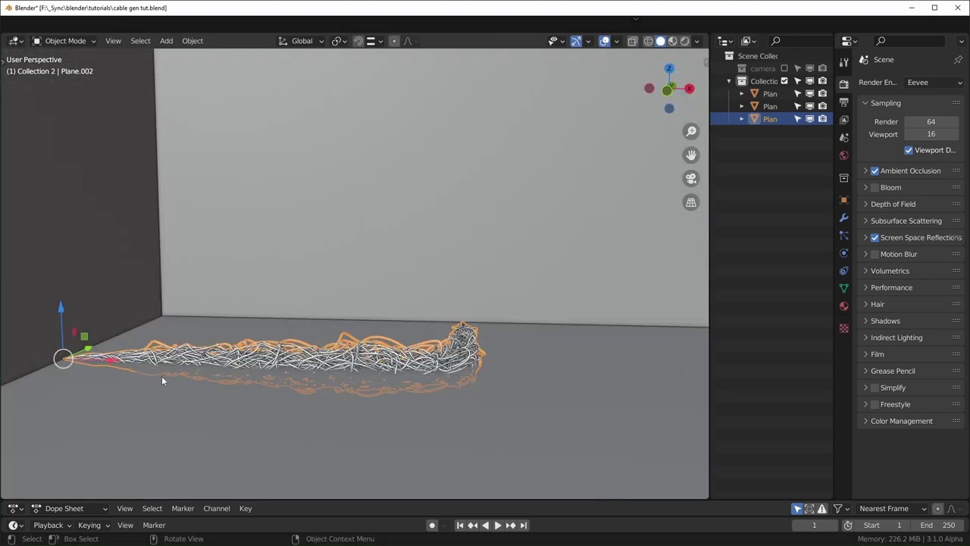
Step: Set the third Noise Offset value of the copied bundle's modifier to 0.268 to raise the cables out of the floor
{"action": "left_click", "coordinate": [843, 217]}
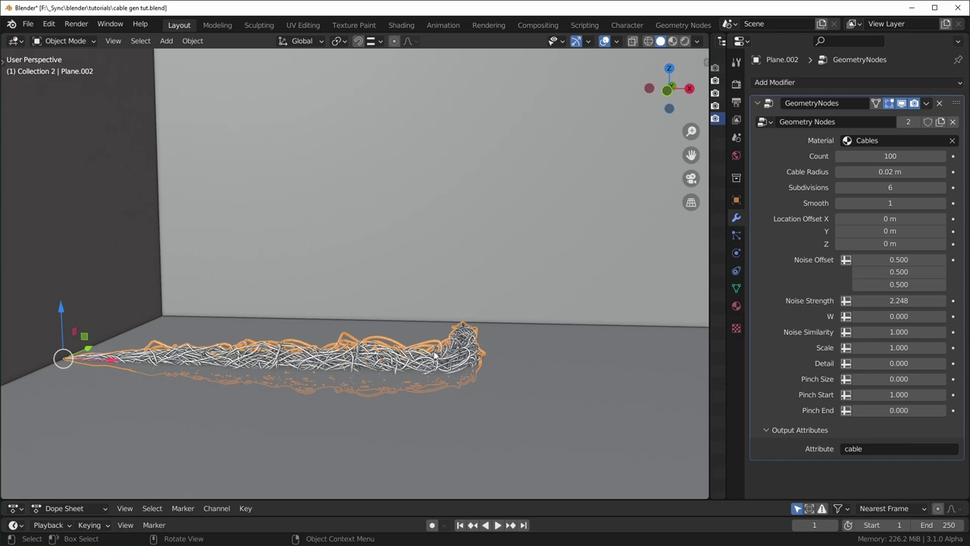
{"action": "mouse_move", "coordinate": [898, 284]}
{"action": "left_mouse_down"}
{"action": "mouse_move", "coordinate": [854, 284]}
{"action": "mouse_move", "coordinate": [883, 286]}
{"action": "left_mouse_up"}
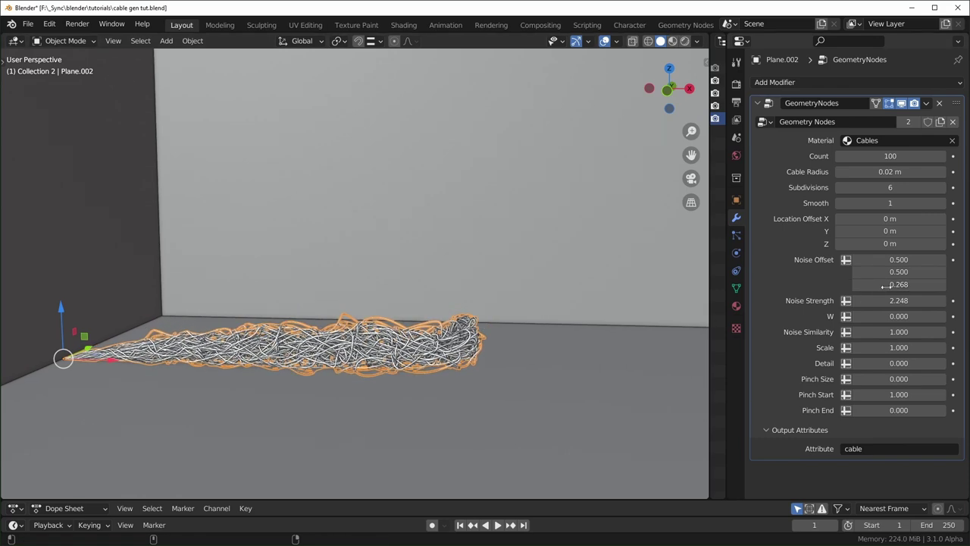
{"action": "left_click", "coordinate": [516, 308]}
{"action": "middle_click_drag", "start_coordinate": [526, 304], "coordinate": [130, 361]}
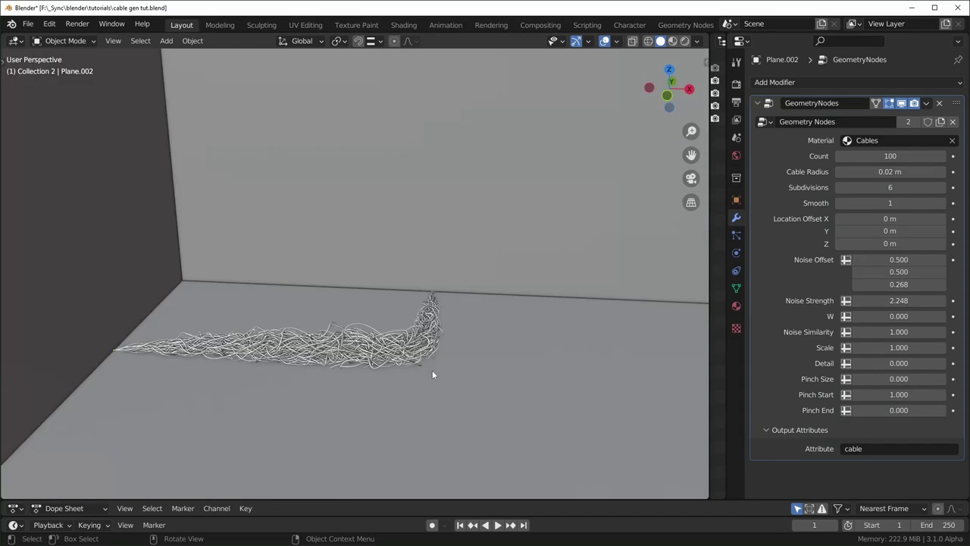
Step: Duplicate the floor bundle that runs to the back wall and move the copy up to the side wall's upper edge
{"action": "middle_click_drag", "start_coordinate": [428, 345], "coordinate": [410, 374]}
{"action": "left_click", "coordinate": [410, 374]}
{"action": "key", "text": "shift+d"}
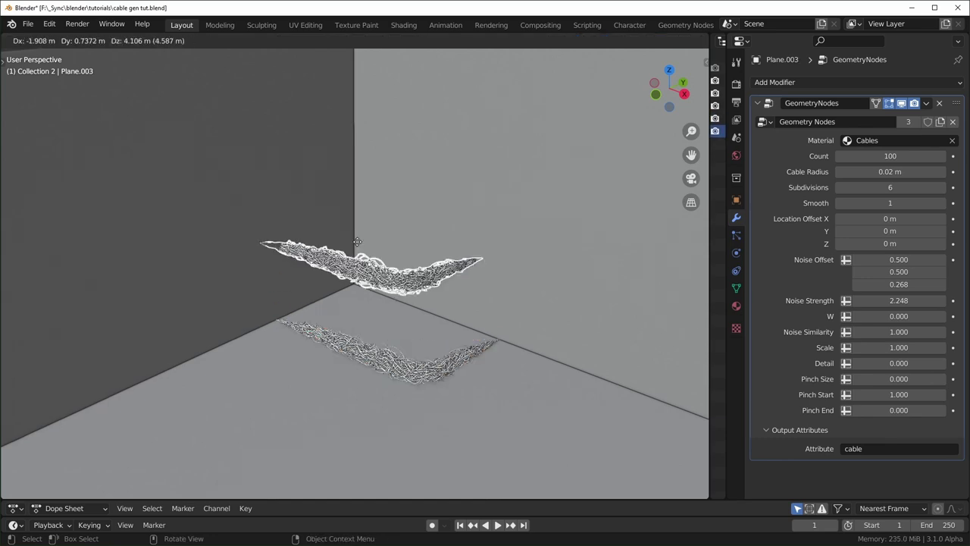
{"action": "left_click", "coordinate": [399, 297]}
{"action": "scroll", "coordinate": [399, 297], "scroll_direction": "down", "scroll_amount": 2}
{"action": "middle_click_drag", "start_coordinate": [398, 297], "coordinate": [401, 340], "text": "shift"}
{"action": "key", "text": "g"}
{"action": "left_click", "coordinate": [391, 206]}
Step: Dissolve the middle vertex of the raised copy so its path is one straight edge
{"action": "middle_click_drag", "start_coordinate": [391, 206], "coordinate": [370, 210]}
{"action": "scroll", "coordinate": [403, 221], "scroll_direction": "up", "scroll_amount": 2}
{"action": "key", "text": "Tab"}
{"action": "left_click_drag", "start_coordinate": [349, 167], "coordinate": [409, 196]}
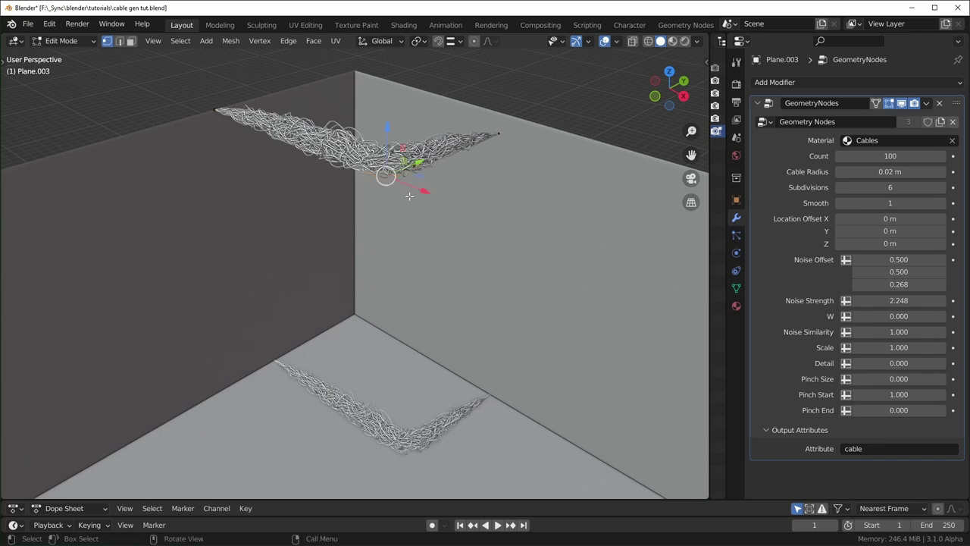
{"action": "key", "text": "ctrl+x"}
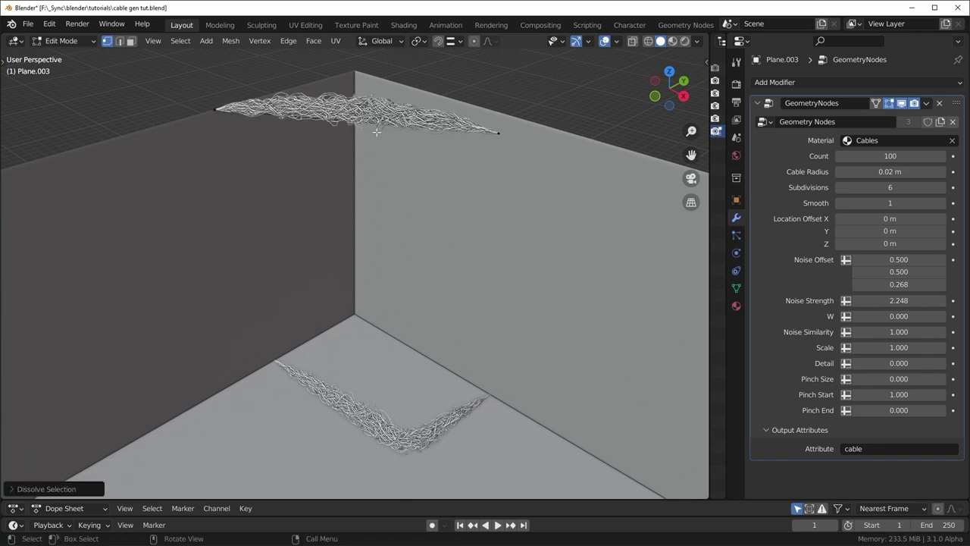
Step: Snap the raised bundle's end vertex to the far upper corner of the back wall
{"action": "middle_click_drag", "start_coordinate": [397, 141], "coordinate": [447, 138]}
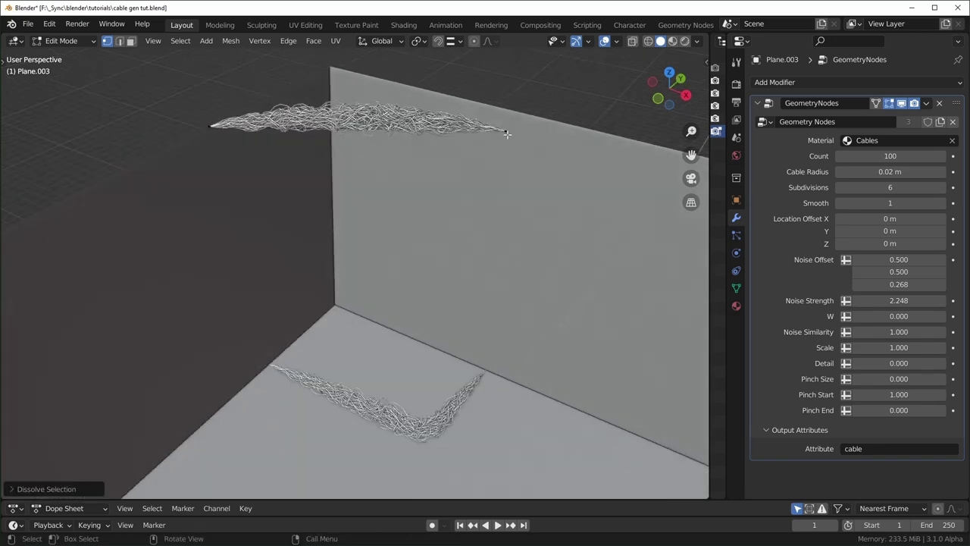
{"action": "left_click", "coordinate": [507, 130]}
{"action": "middle_click_drag", "start_coordinate": [520, 170], "coordinate": [540, 185]}
{"action": "scroll", "coordinate": [539, 184], "scroll_direction": "down", "scroll_amount": 3}
{"action": "key", "text": "g"}
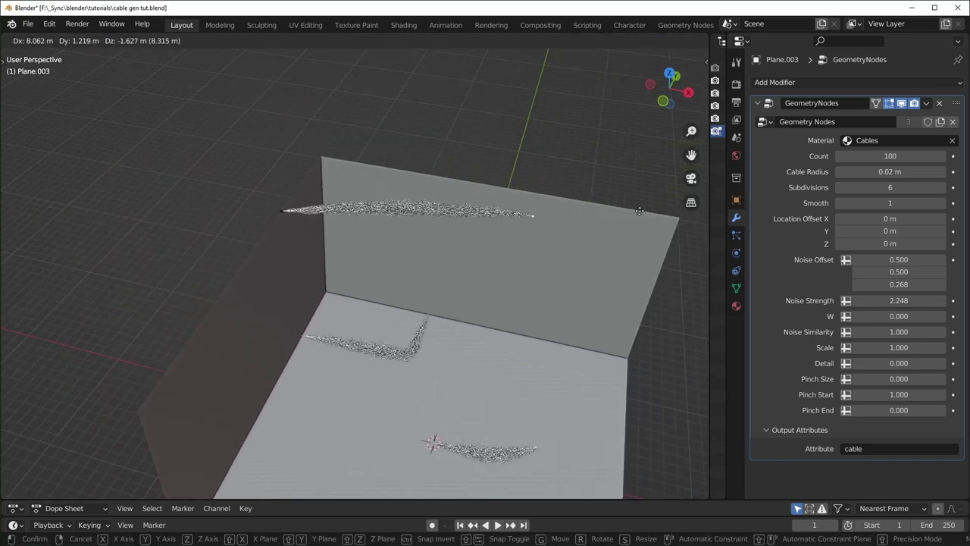
{"action": "left_click", "coordinate": [676, 216]}
{"action": "key", "text": "g"}
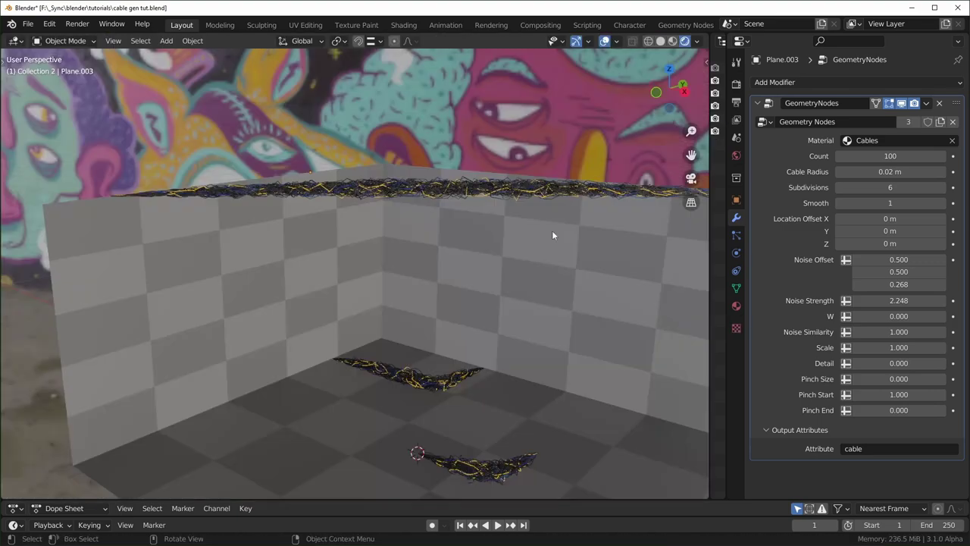
Step: Set the raised bundle's third Noise Offset value to 2.928, Count to 25 and Cable Radius to 0.075 m
{"action": "middle_click_drag", "start_coordinate": [552, 230], "coordinate": [572, 262]}
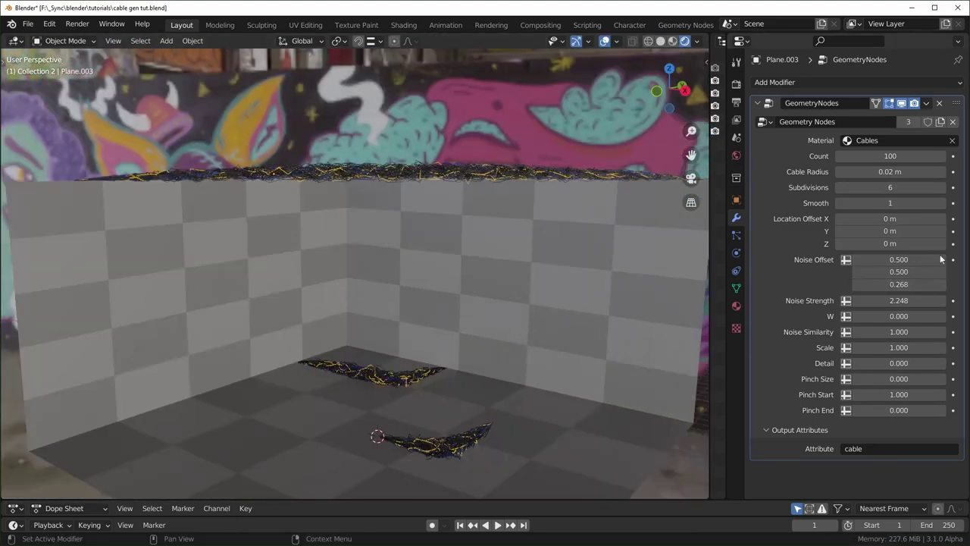
{"action": "left_click_drag", "start_coordinate": [899, 284], "coordinate": [921, 284]}
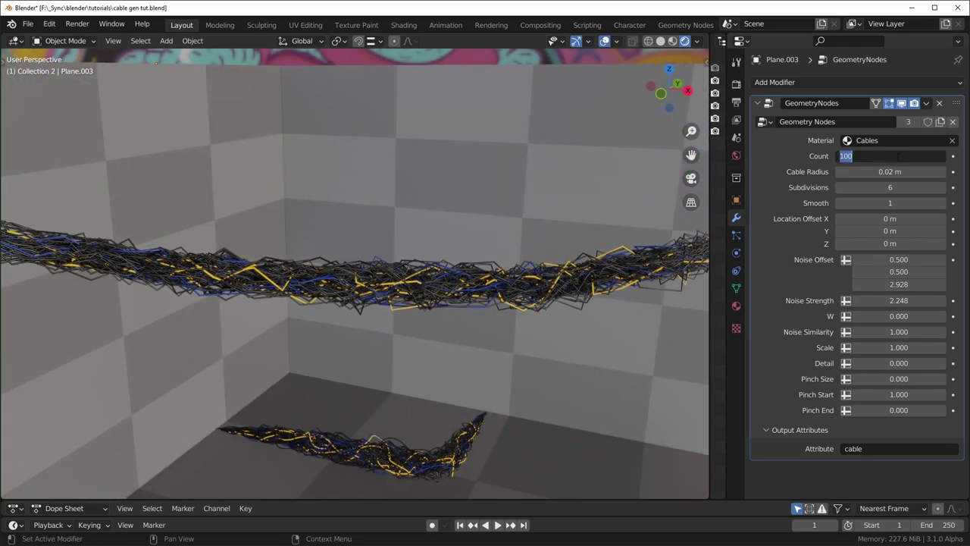
{"action": "key", "text": "Return"}
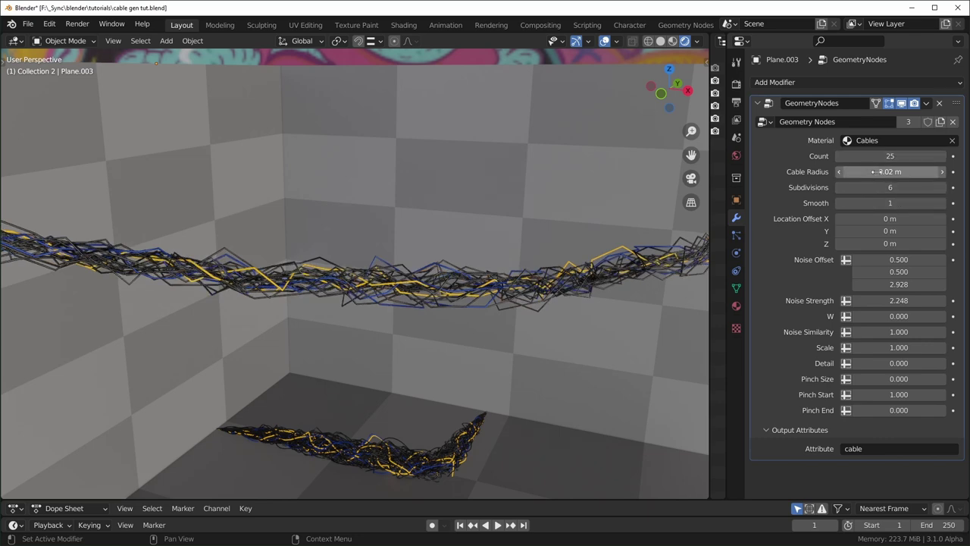
{"action": "left_click_drag", "start_coordinate": [889, 180], "coordinate": [914, 171]}
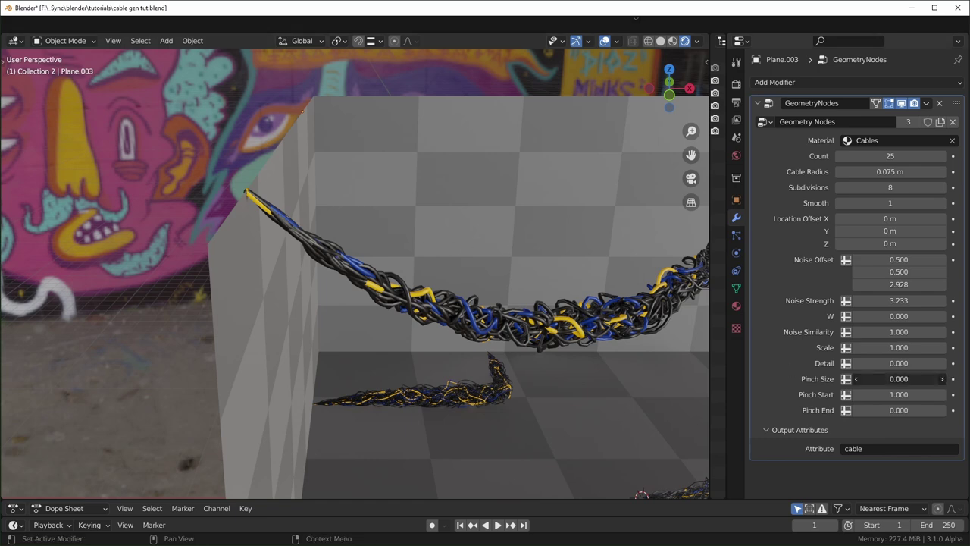
Step: Set the hanging bundle's Pinch Size to 0.3 so its ends are less tightly gathered
{"action": "left_click", "coordinate": [911, 378]}
{"action": "type", "text": ".3"}
{"action": "key", "text": "Return"}
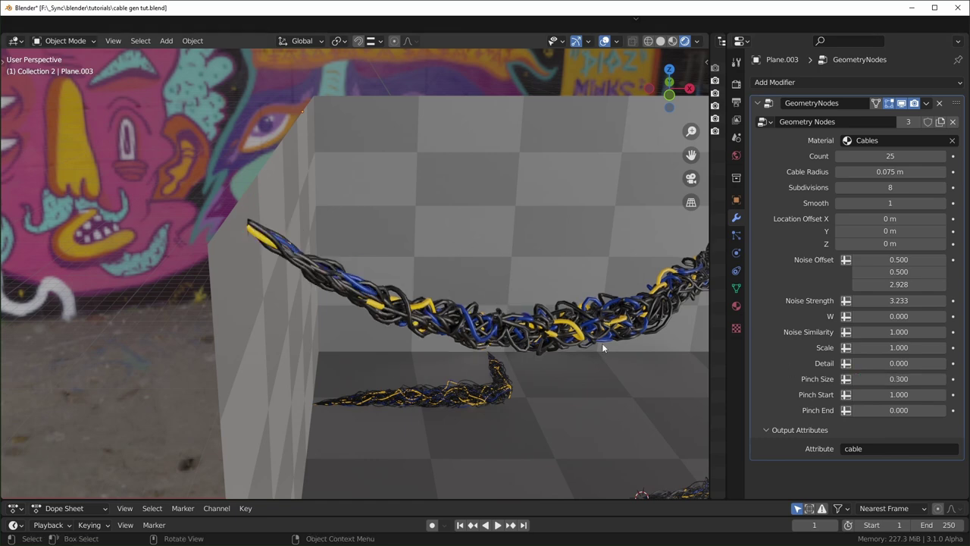
{"action": "scroll", "coordinate": [602, 343], "scroll_direction": "down", "scroll_amount": 1}
{"action": "middle_click_drag", "start_coordinate": [367, 244], "coordinate": [476, 277]}
{"action": "left_click_drag", "start_coordinate": [897, 380], "coordinate": [934, 379]}
{"action": "right_click", "coordinate": [933, 380]}
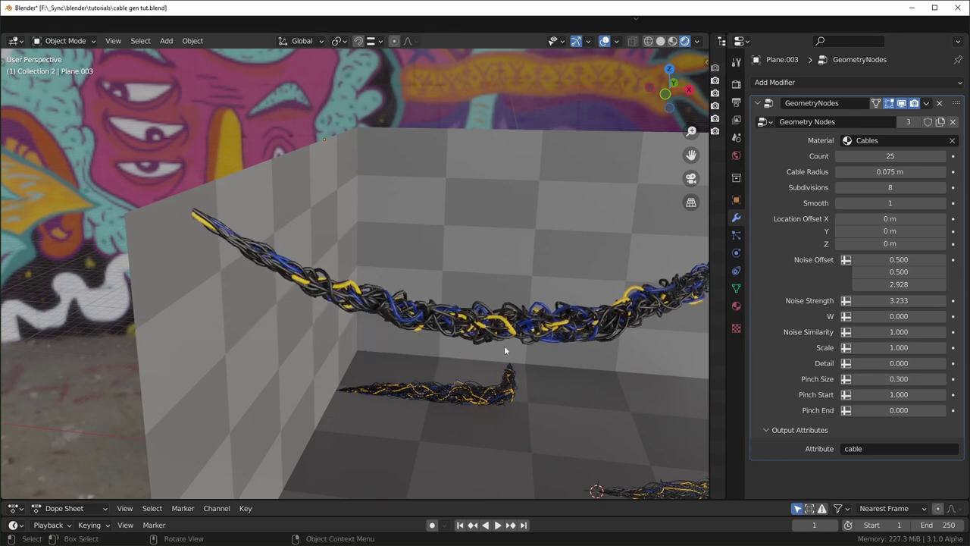
Step: Raise the hanging bundle along the Z axis by about 0.7 m
{"action": "left_click", "coordinate": [459, 310]}
{"action": "key", "text": "g"}
{"action": "key", "text": "z"}
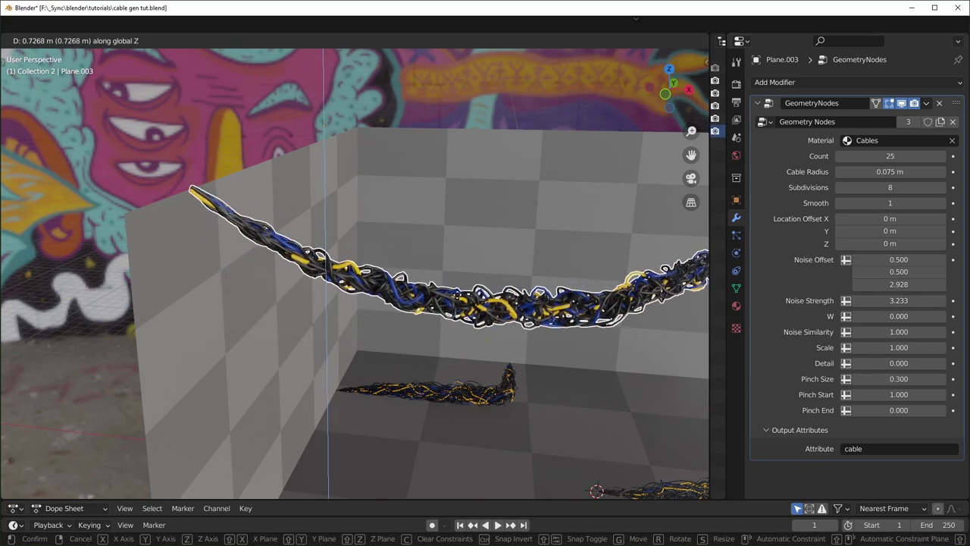
{"action": "left_click", "coordinate": [457, 300]}
Step: Duplicate the original floor bundle at the 3D cursor and place the copy in front of the corner bundle
{"action": "scroll", "coordinate": [341, 292], "scroll_direction": "down", "scroll_amount": 2}
{"action": "scroll", "coordinate": [333, 292], "scroll_direction": "up", "scroll_amount": 1}
{"action": "middle_click_drag", "start_coordinate": [334, 291], "coordinate": [326, 282]}
{"action": "left_click", "coordinate": [545, 370]}
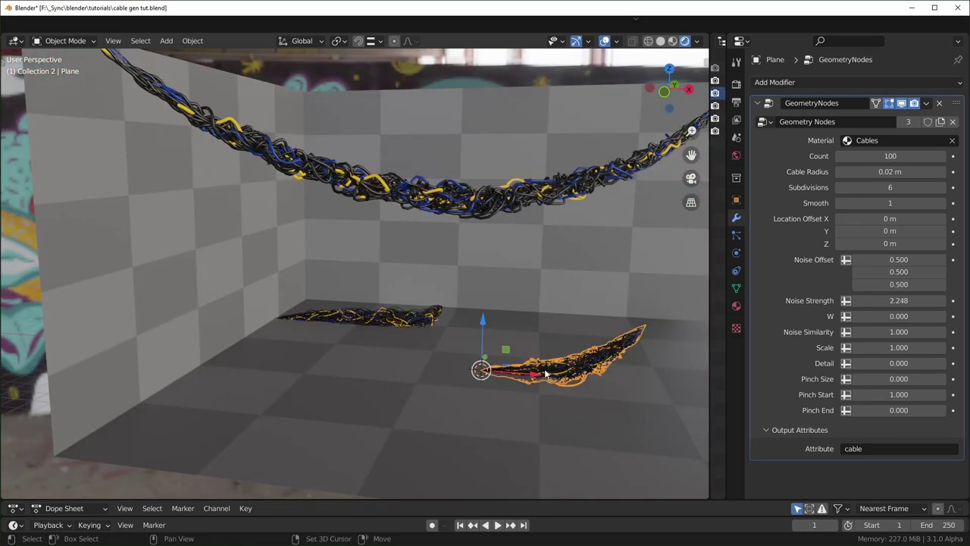
{"action": "key", "text": "shift+d"}
{"action": "left_click", "coordinate": [325, 350]}
{"action": "middle_click_drag", "start_coordinate": [325, 350], "coordinate": [326, 381]}
{"action": "scroll", "coordinate": [356, 390], "scroll_direction": "up", "scroll_amount": 3}
Step: Set snapping to Face and, in top view, repeatedly extrude the new copy's end vertex to curl its path into a loop
{"action": "key", "text": "Tab"}
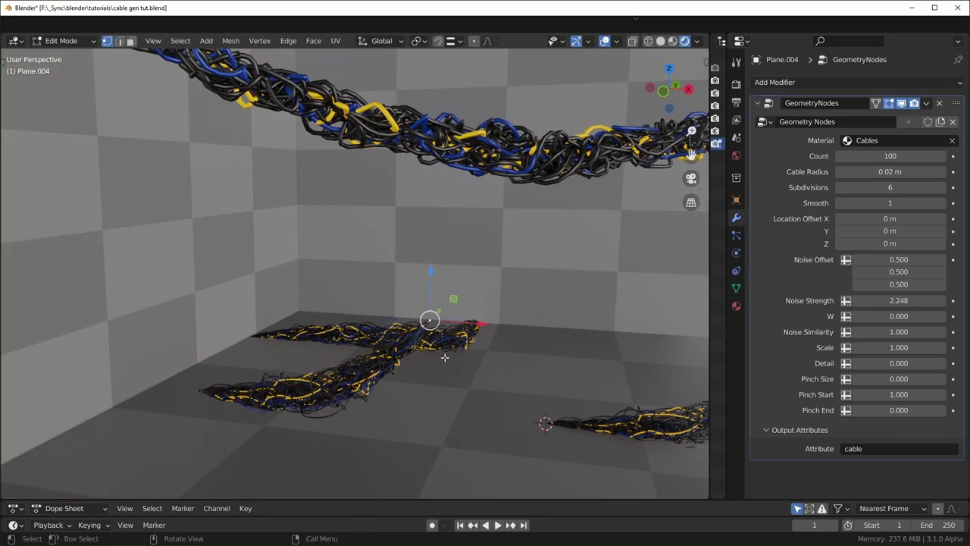
{"action": "left_click", "coordinate": [453, 41]}
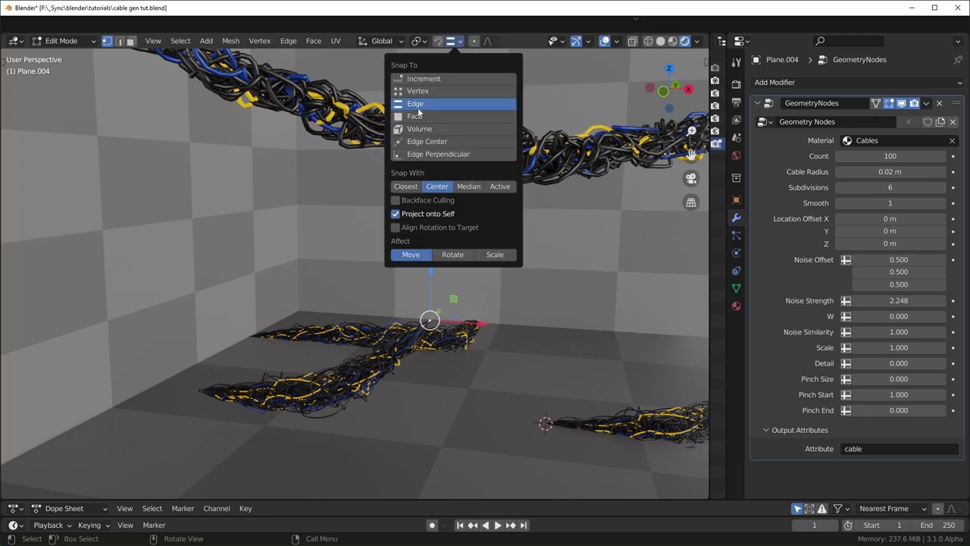
{"action": "left_click", "coordinate": [415, 115]}
{"action": "key", "text": "KP_7"}
{"action": "key", "text": "e"}
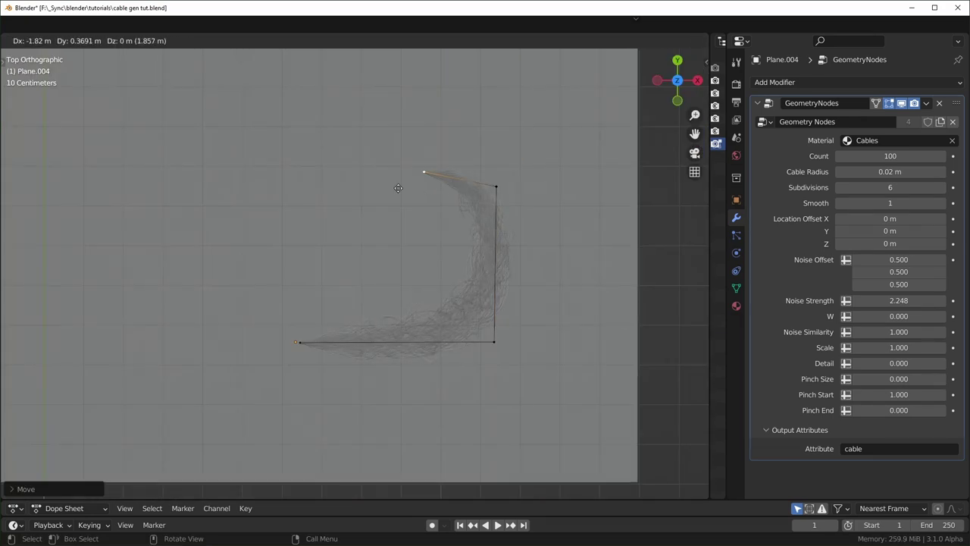
{"action": "left_click", "coordinate": [337, 201]}
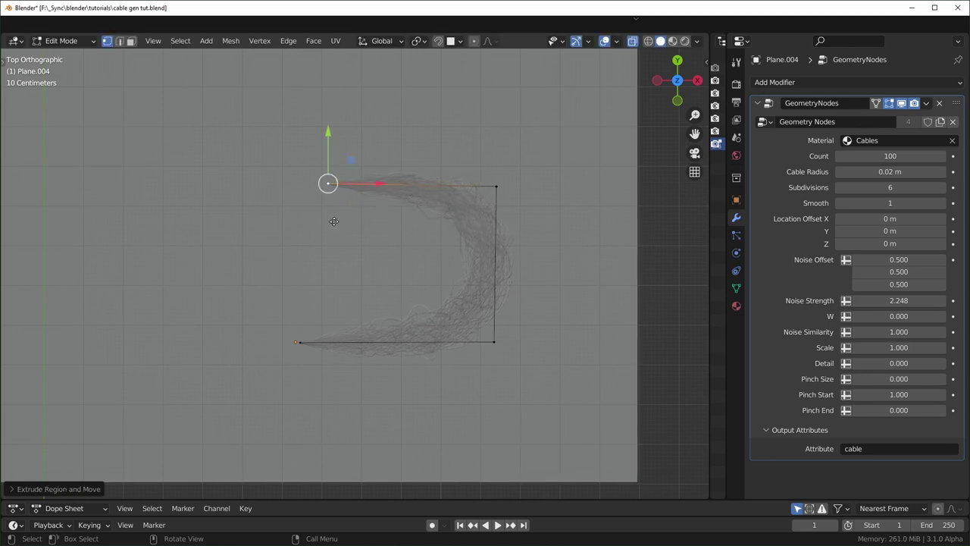
{"action": "key", "text": "e"}
{"action": "left_click", "coordinate": [336, 289]}
{"action": "key", "text": "e"}
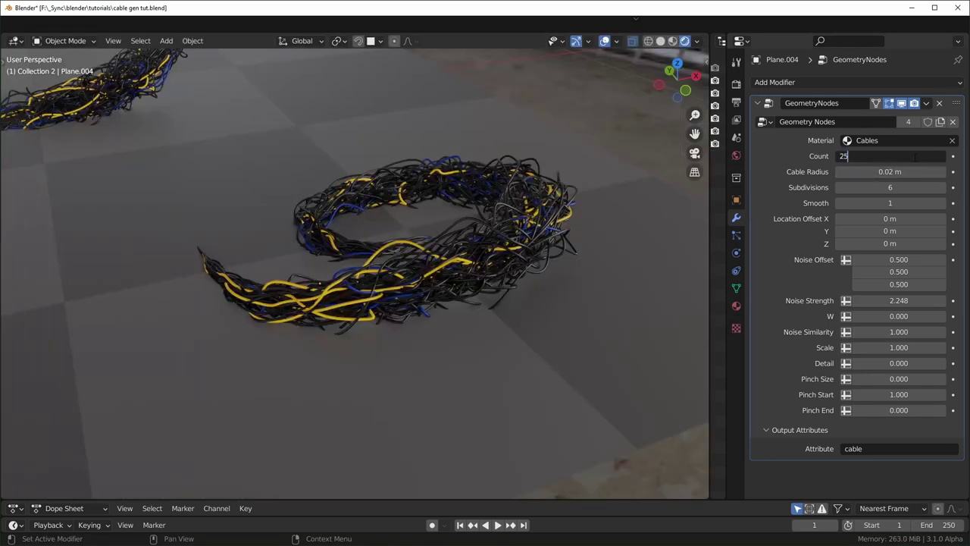
Step: Set the looped bundle's Count to 25 and its Noise Similarity to 0
{"action": "key", "text": "Return"}
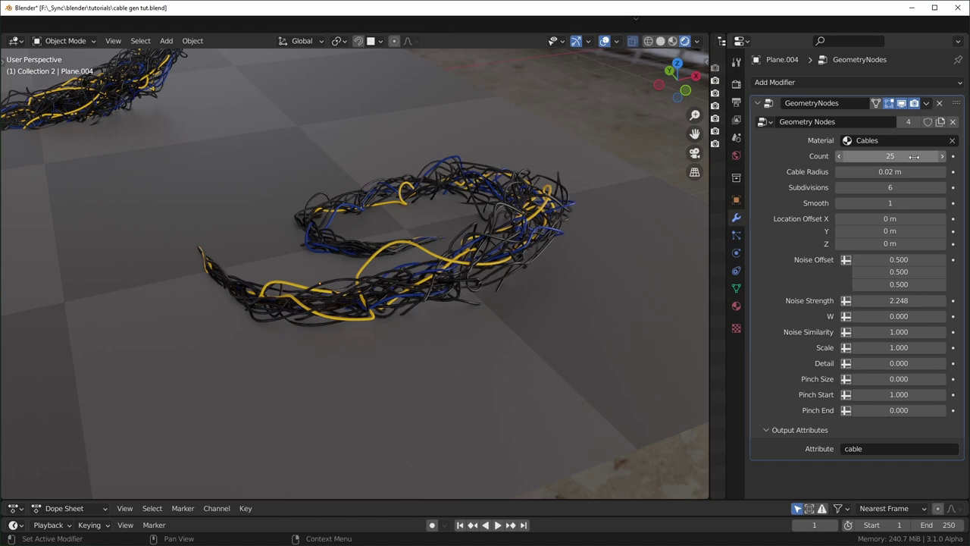
{"action": "left_click", "coordinate": [875, 333]}
{"action": "type", "text": "0"}
{"action": "key", "text": "Return"}
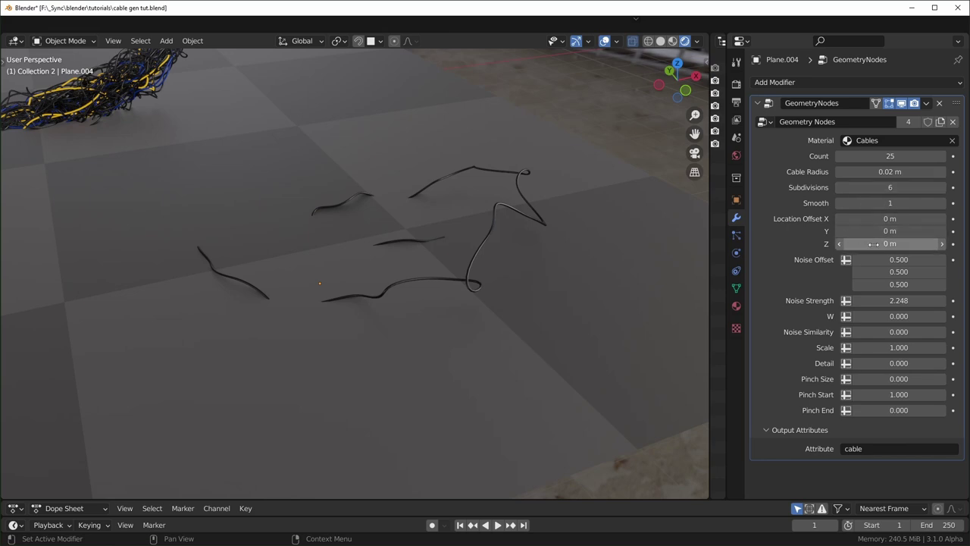
Step: Set the looped bundle's Location Offset Z to 1.12 m and Noise Strength to 0 to form a flat ribbon
{"action": "left_click_drag", "start_coordinate": [872, 243], "coordinate": [952, 243]}
{"action": "type", "text": "0"}
{"action": "key", "text": "Return"}
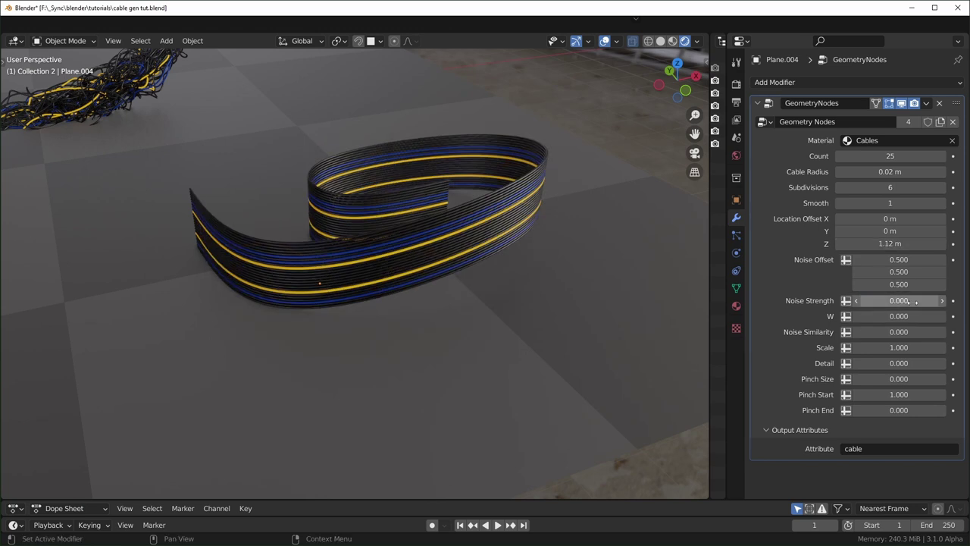
Step: Set the ribbon bundle's Noise Strength to 0.484 and its Pinch Size to 1
{"action": "left_click_drag", "start_coordinate": [899, 301], "coordinate": [932, 301]}
{"action": "mouse_move", "coordinate": [364, 261]}
{"action": "middle_mouse_down"}
{"action": "mouse_move", "coordinate": [137, 247]}
{"action": "mouse_move", "coordinate": [327, 243]}
{"action": "middle_mouse_up"}
{"action": "key", "text": "Tab"}
{"action": "left_click_drag", "start_coordinate": [585, 156], "coordinate": [580, 217]}
{"action": "middle_click_drag", "start_coordinate": [579, 219], "coordinate": [588, 318]}
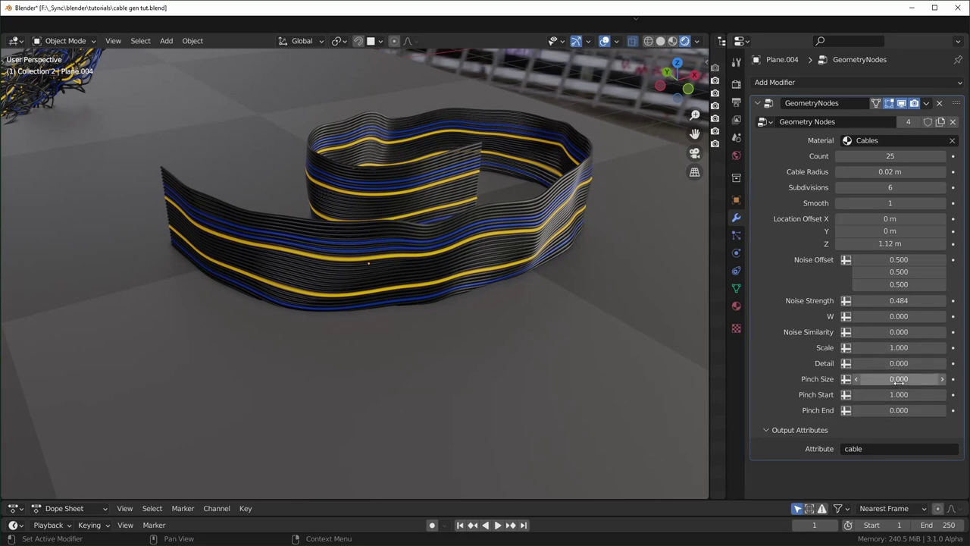
{"action": "type", "text": "1"}
{"action": "key", "text": "Return"}
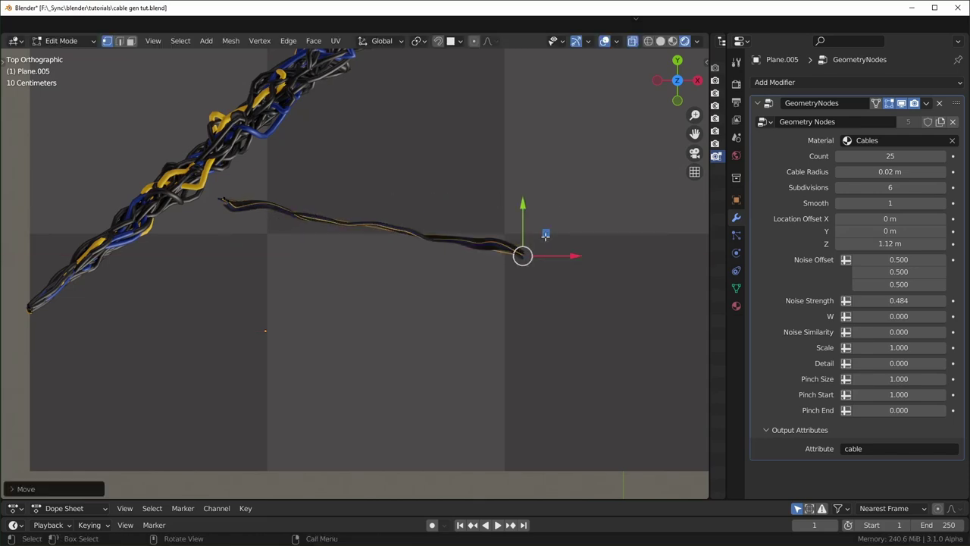
Step: Lay the straight ribbon copy flat by setting its Location Offset Z to 0 and Y to 3.04 m
{"action": "middle_click_drag", "start_coordinate": [394, 364], "coordinate": [432, 251]}
{"action": "scroll", "coordinate": [439, 275], "scroll_direction": "down", "scroll_amount": 3}
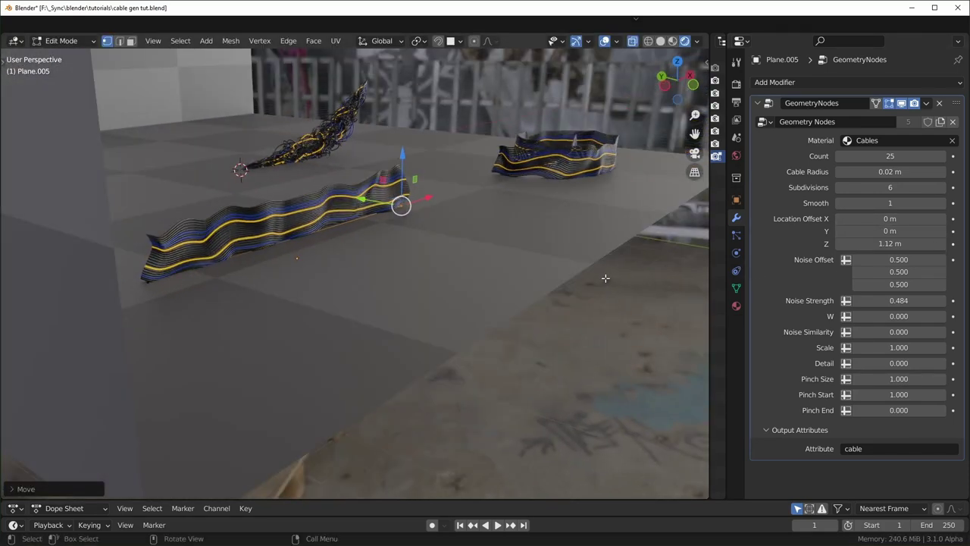
{"action": "middle_click_drag", "start_coordinate": [605, 278], "coordinate": [587, 280]}
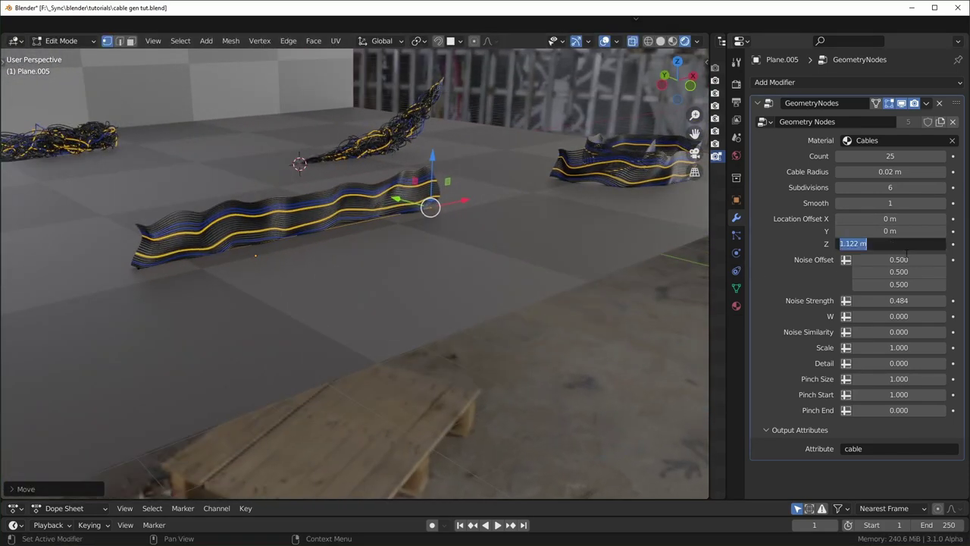
{"action": "type", "text": "0"}
{"action": "key", "text": "Return"}
{"action": "left_click_drag", "start_coordinate": [891, 231], "coordinate": [954, 231]}
Step: Set the flat ribbon's Pinch Size to 0 and its third Noise Offset value to -0.177
{"action": "double_click", "coordinate": [901, 379]}
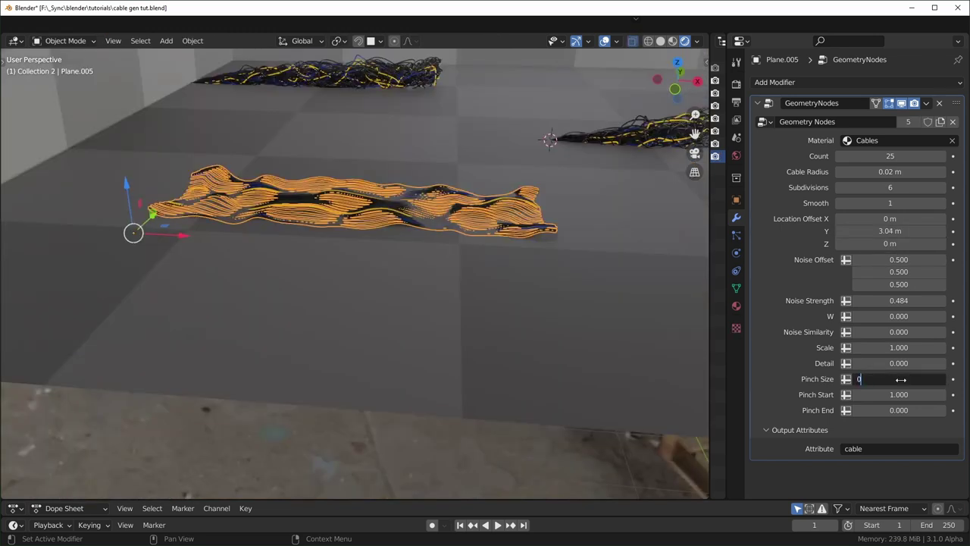
{"action": "type", "text": "0"}
{"action": "key", "text": "Return"}
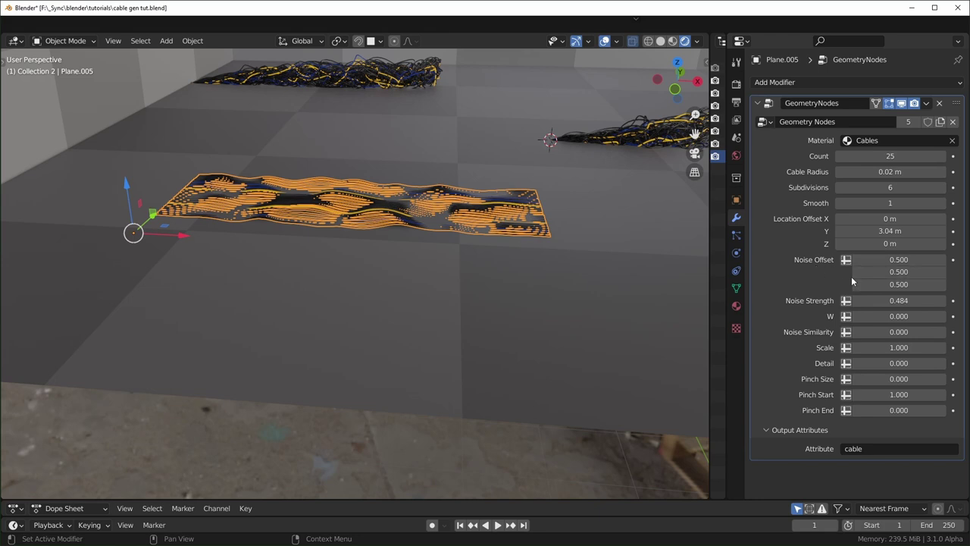
{"action": "left_click_drag", "start_coordinate": [898, 285], "coordinate": [830, 284]}
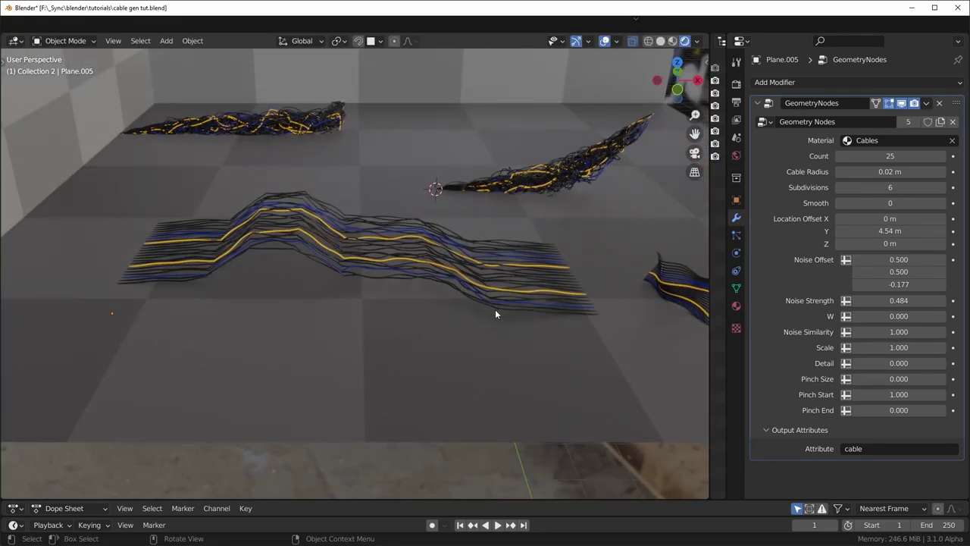
Step: Drive the hanging bundle's W value with #frame and play the animation briefly
{"action": "scroll", "coordinate": [495, 309], "scroll_direction": "up", "scroll_amount": 2}
{"action": "middle_click_drag", "start_coordinate": [496, 309], "coordinate": [402, 321]}
{"action": "scroll", "coordinate": [414, 321], "scroll_direction": "down", "scroll_amount": 3}
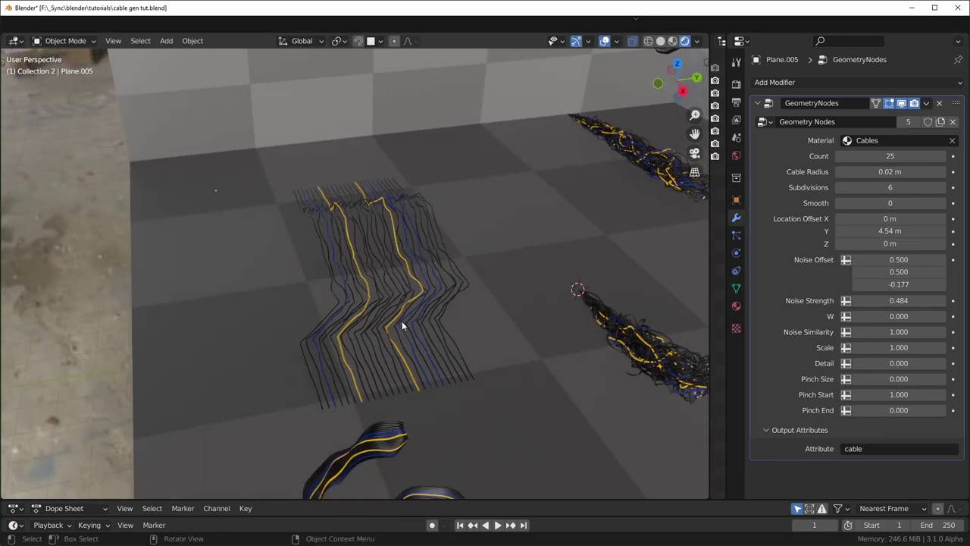
{"action": "scroll", "coordinate": [401, 322], "scroll_direction": "up", "scroll_amount": 1}
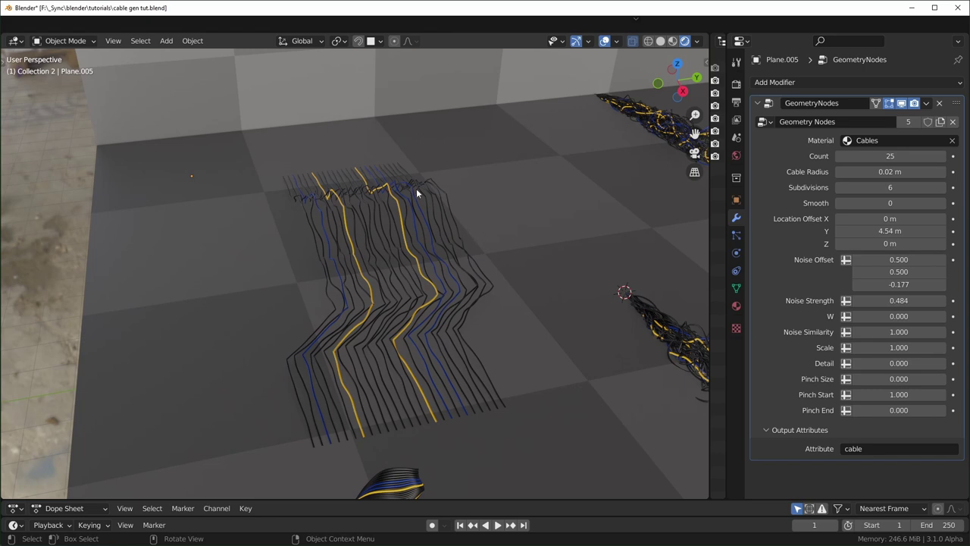
{"action": "middle_click_drag", "start_coordinate": [688, 254], "coordinate": [576, 272]}
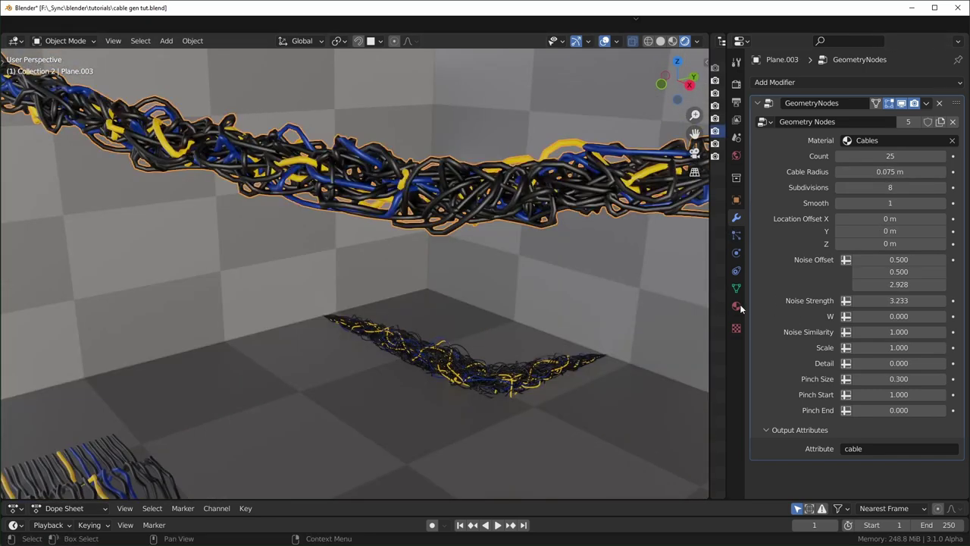
{"action": "mouse_move", "coordinate": [898, 316]}
{"action": "left_mouse_down"}
{"action": "mouse_move", "coordinate": [917, 316]}
{"action": "mouse_move", "coordinate": [883, 316]}
{"action": "left_mouse_up"}
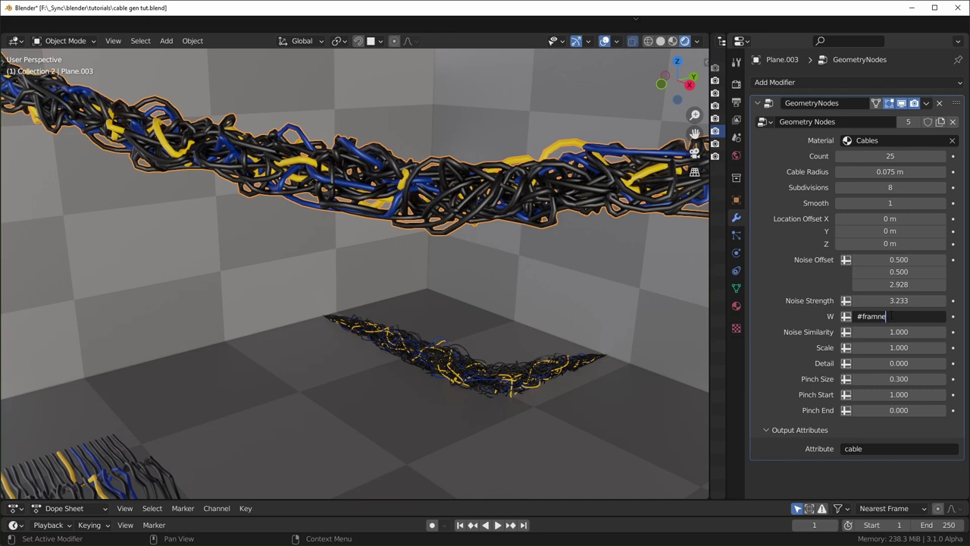
{"action": "key", "text": "Return"}
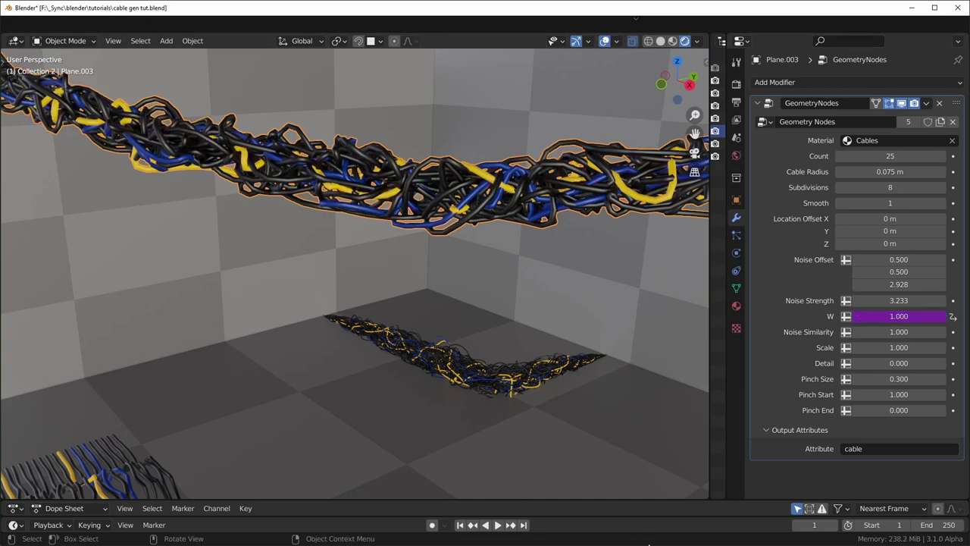
{"action": "key", "text": "space"}
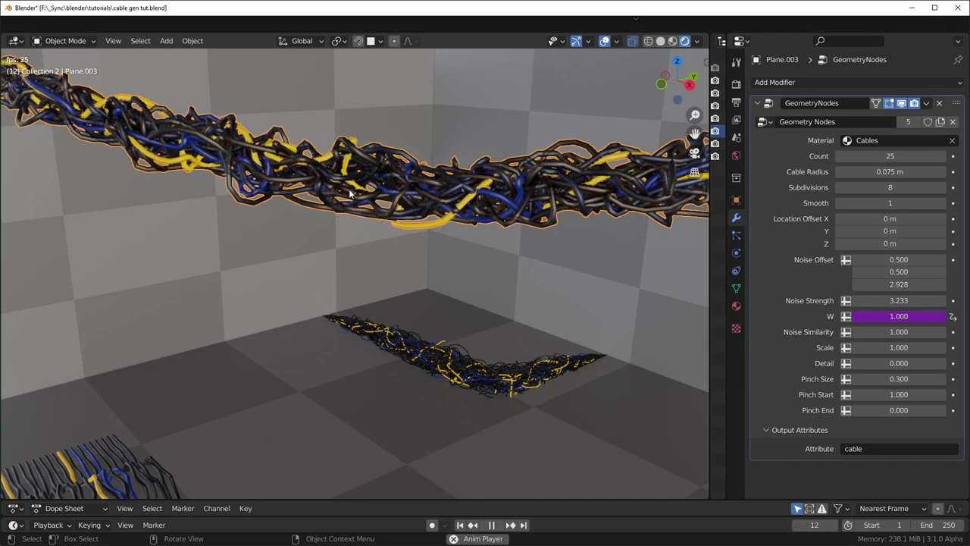
{"action": "key", "text": "space"}
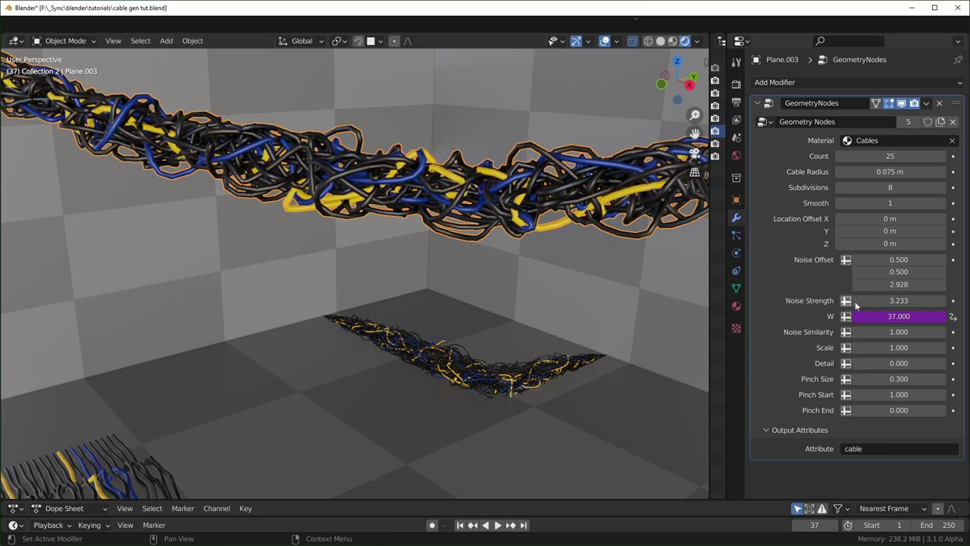
Step: Slow the cable motion by changing the W driver expression to frame/100 and play the animation
{"action": "double_click", "coordinate": [902, 316]}
{"action": "type", "text": "frame/"}
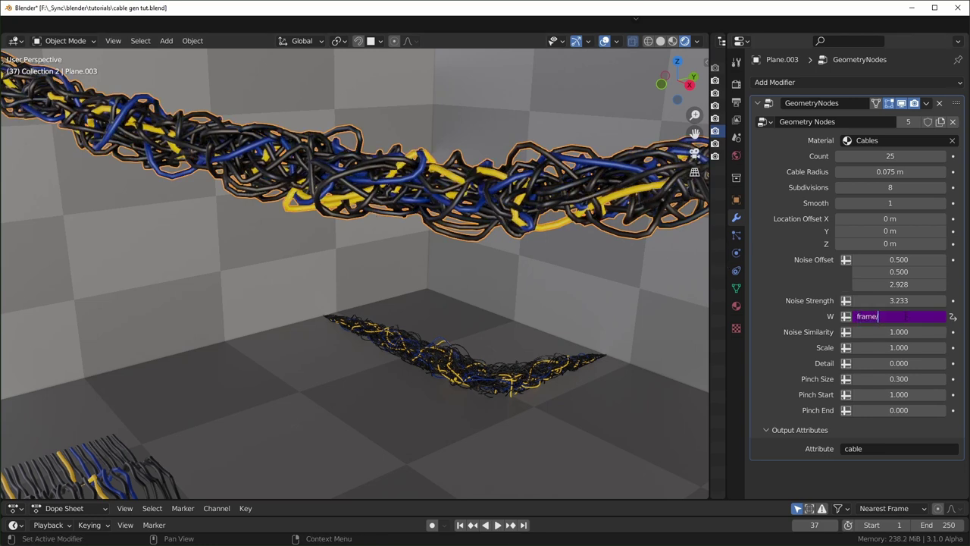
{"action": "type", "text": "100"}
{"action": "key", "text": "Return"}
{"action": "key", "text": "space"}
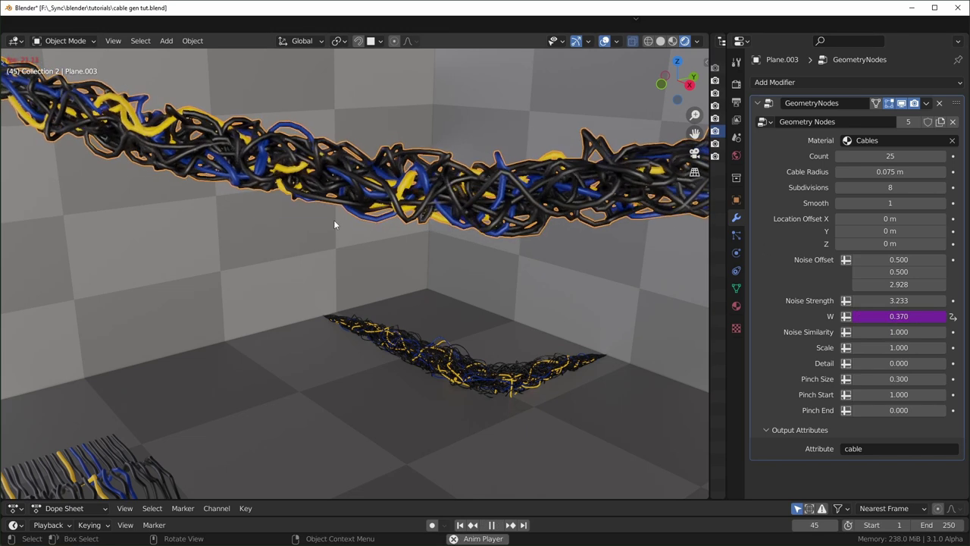